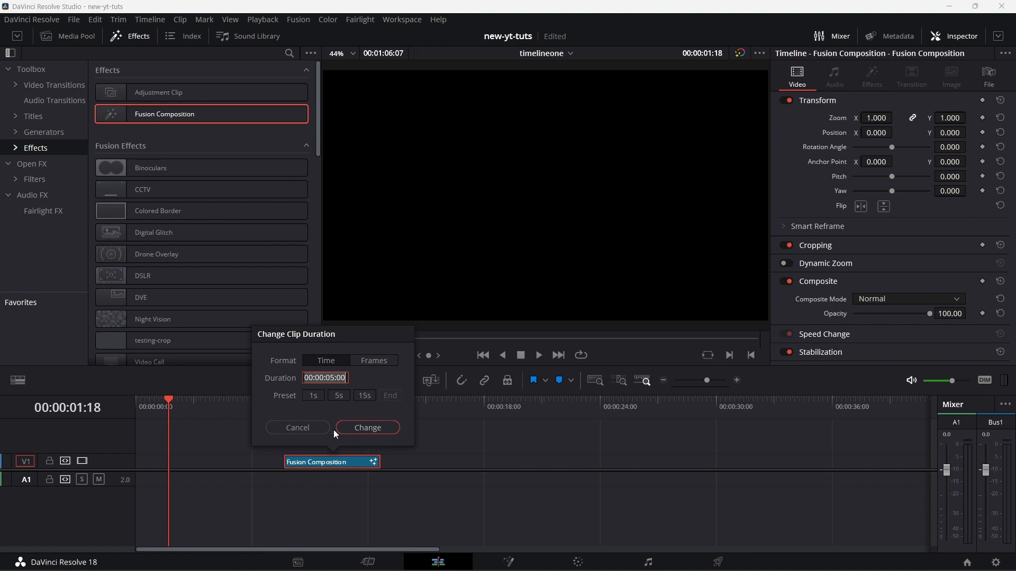
- Open the Fusion Composition clip on the Fusion page and move the MediaOut1 node away to make room in the node graph
click(314, 428)
click(300, 404)
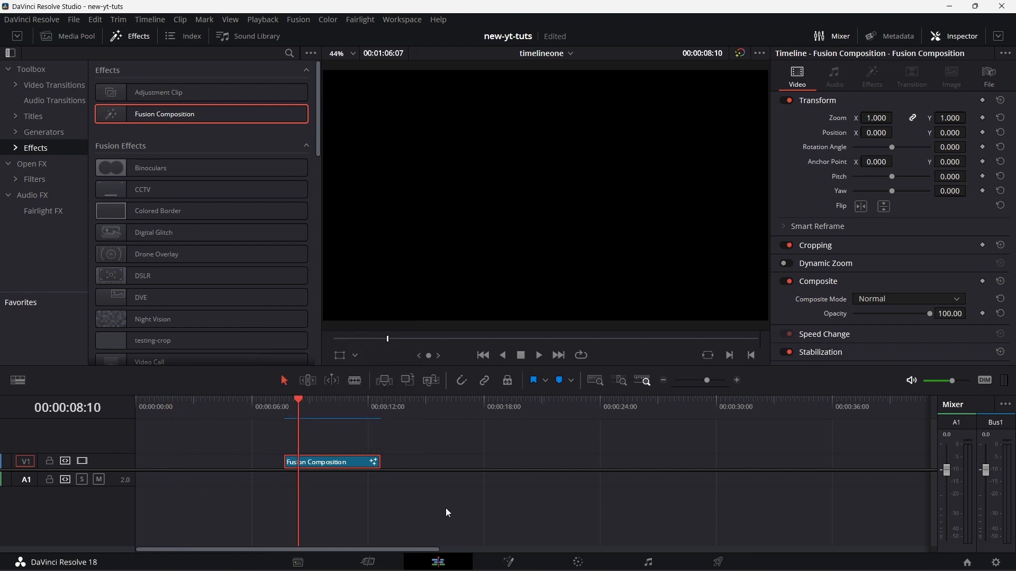
click(511, 564)
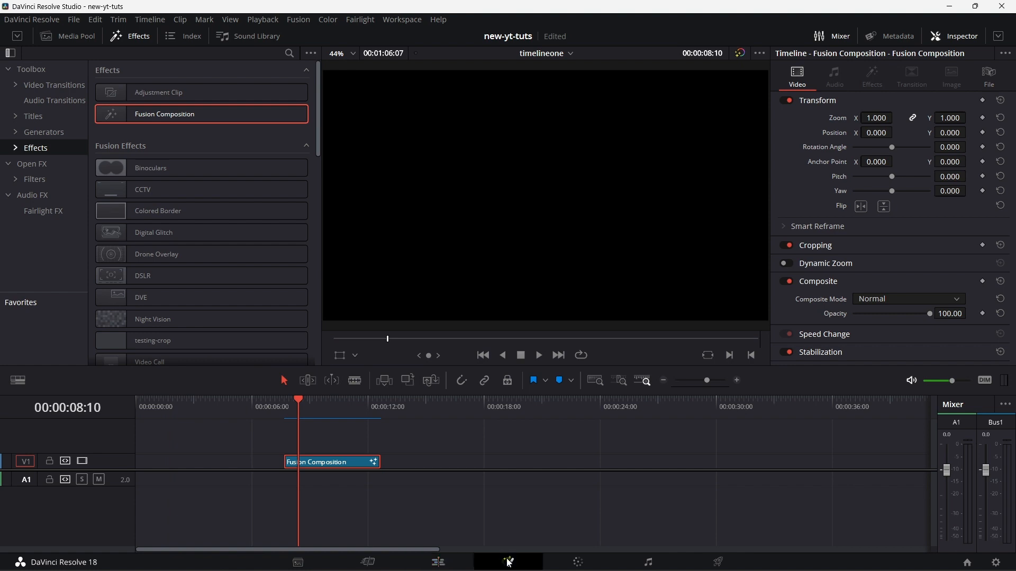
drag(292, 426, 694, 472)
click(696, 459)
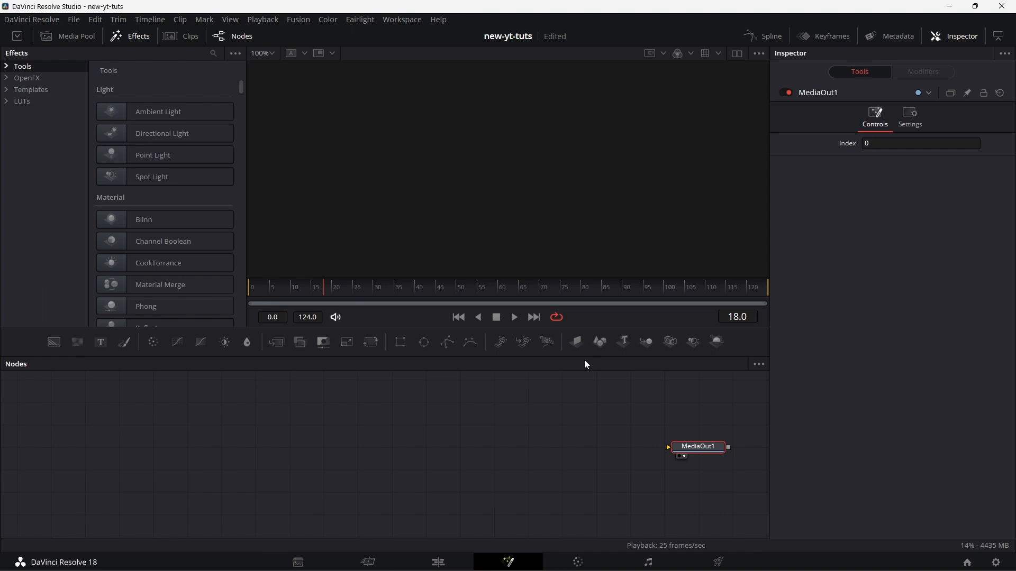
- Add an unconnected Text 3D node to the node graph and enter "MAD" as its text
drag(625, 343, 218, 428)
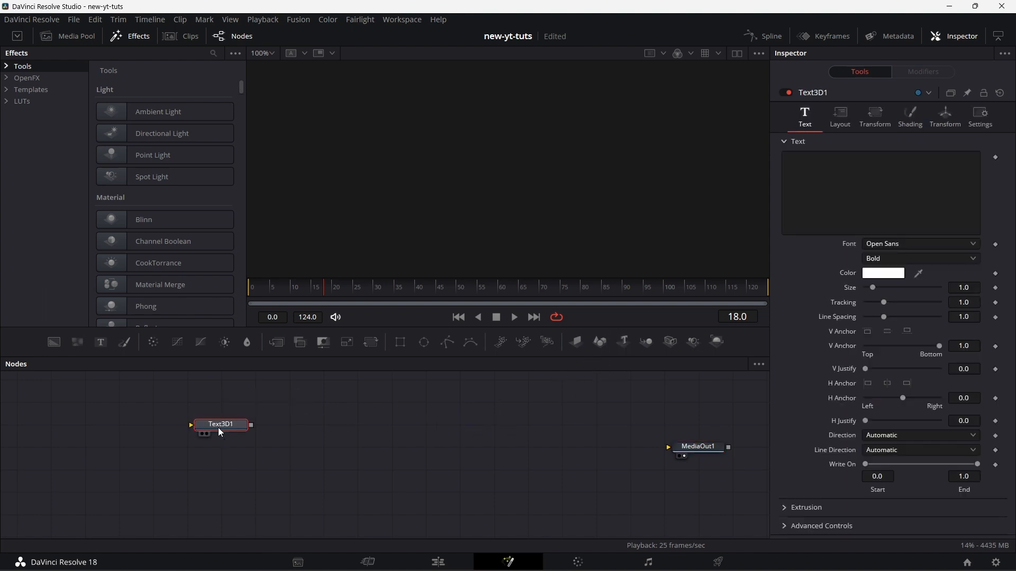
click(857, 175)
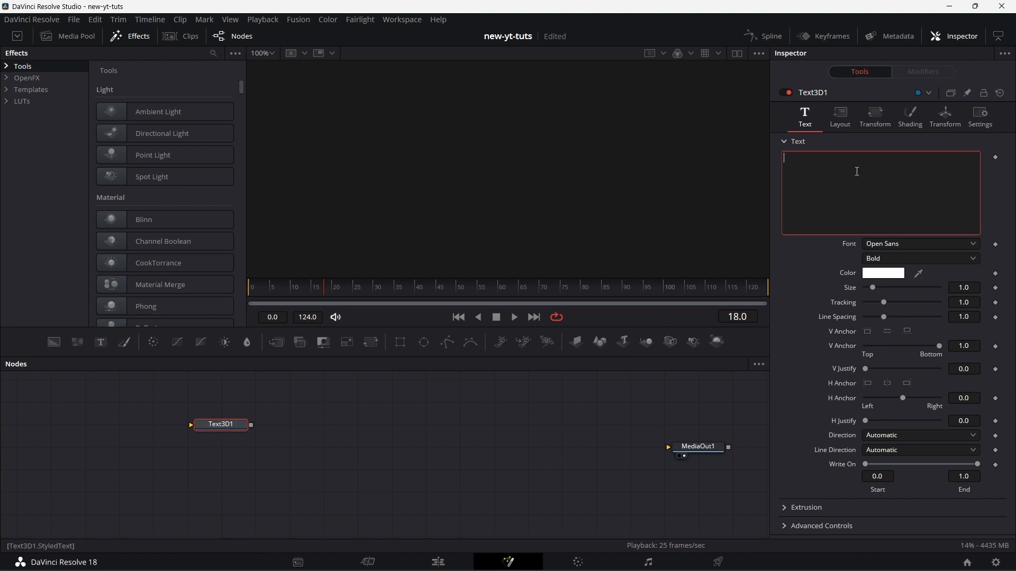
key(Caps_Lock)
text(MAD)
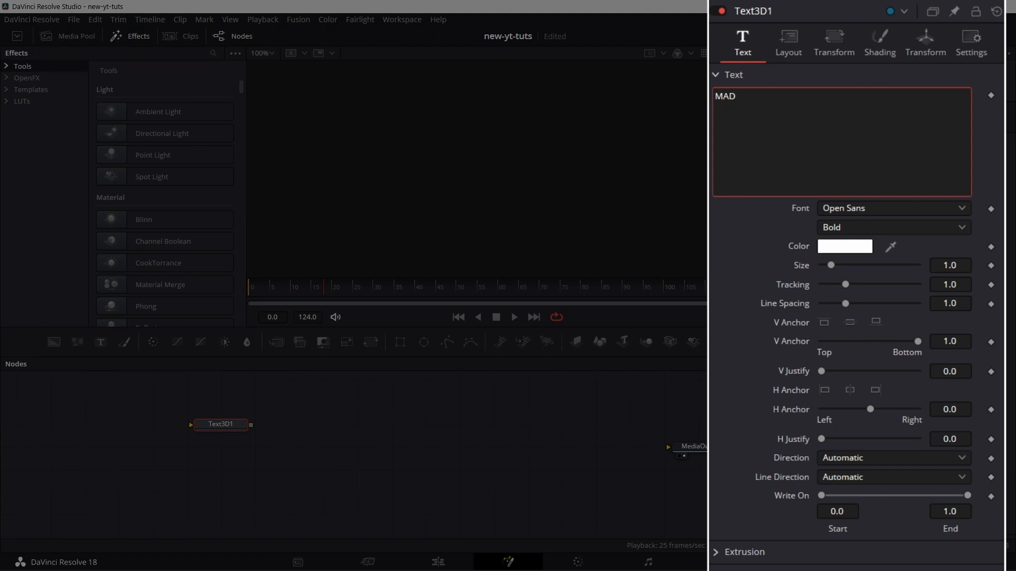
- Change the font of the MAD text to Gilroy
click(944, 205)
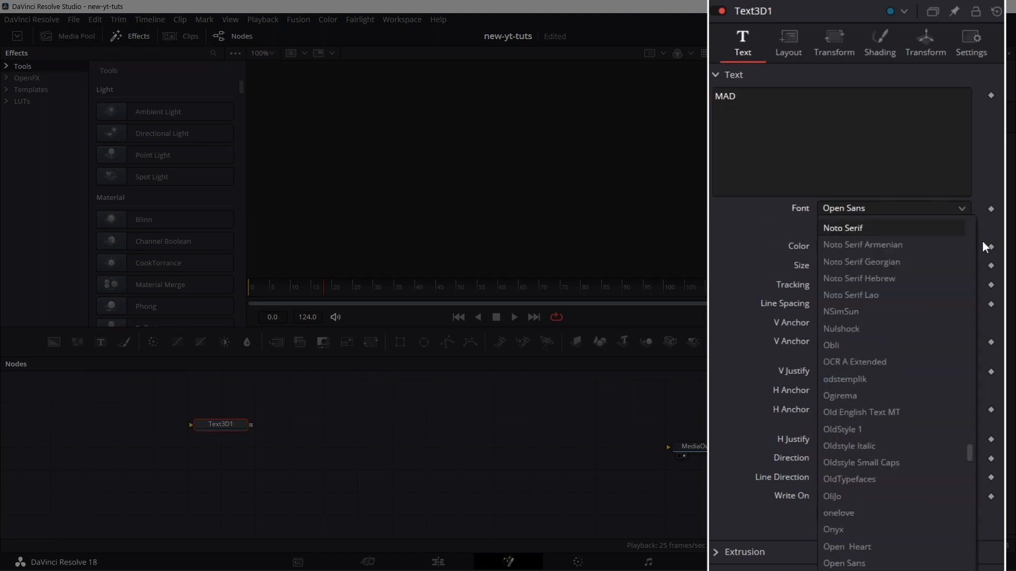
drag(969, 452, 966, 354)
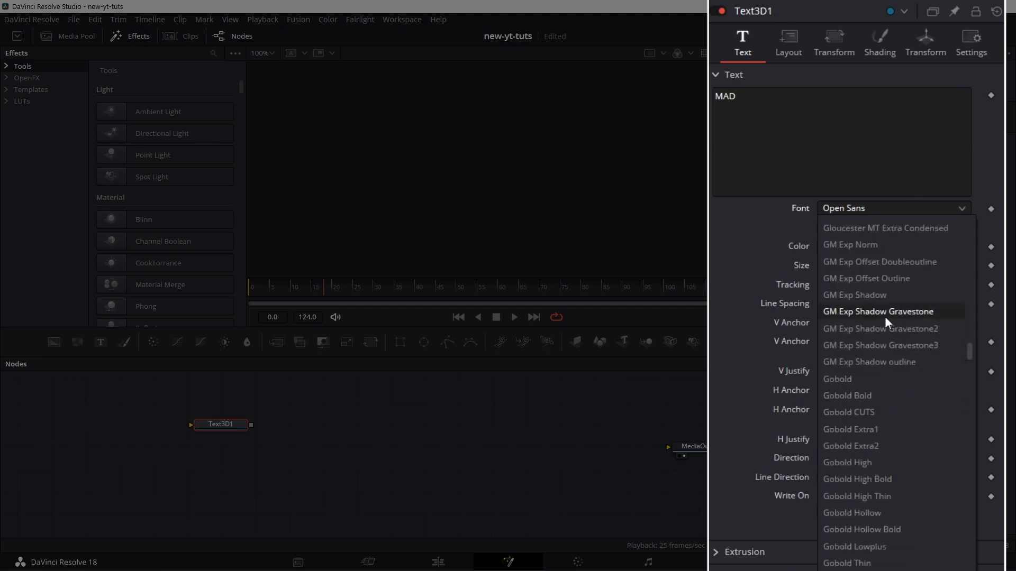
scroll(971, 347, up, 5)
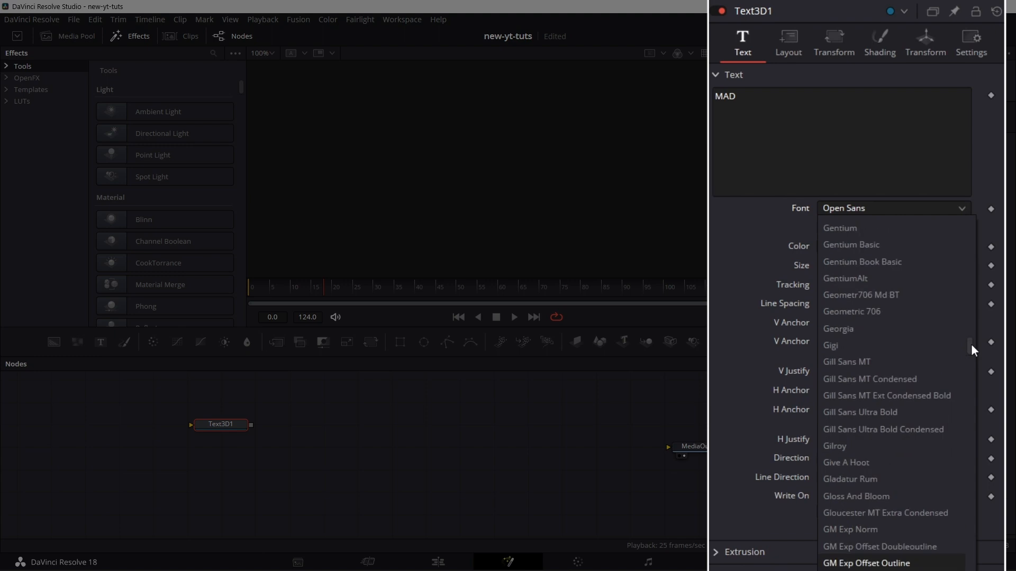
click(847, 447)
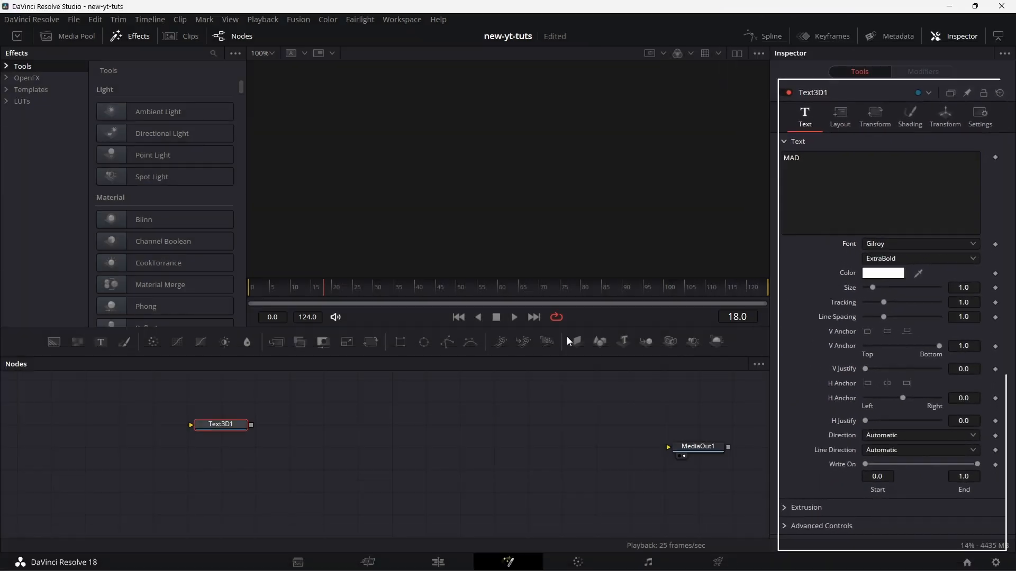
- Display the Text3D1 node in a viewer, hide the effects library and switch to dual viewers
key(1)
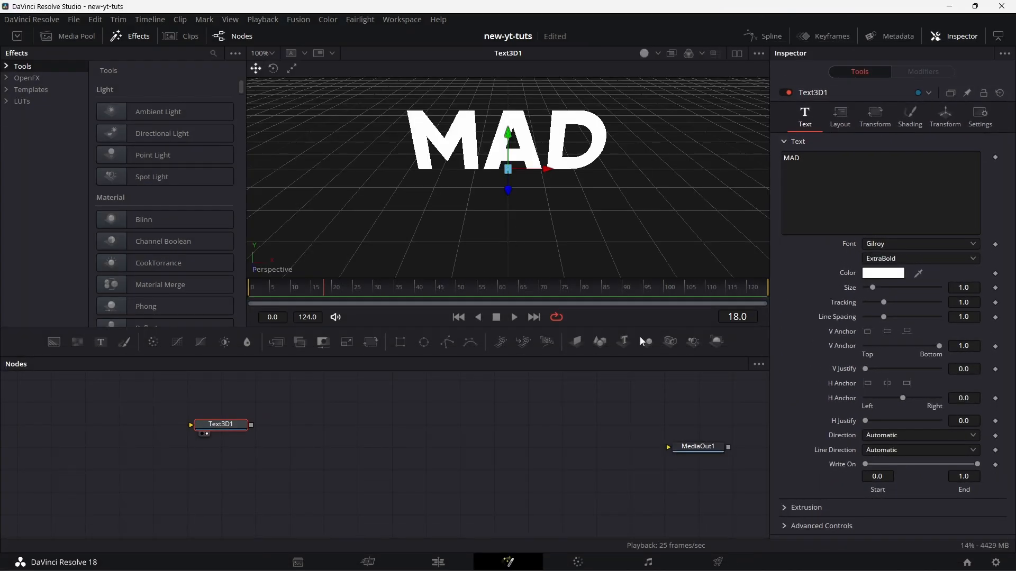
click(137, 37)
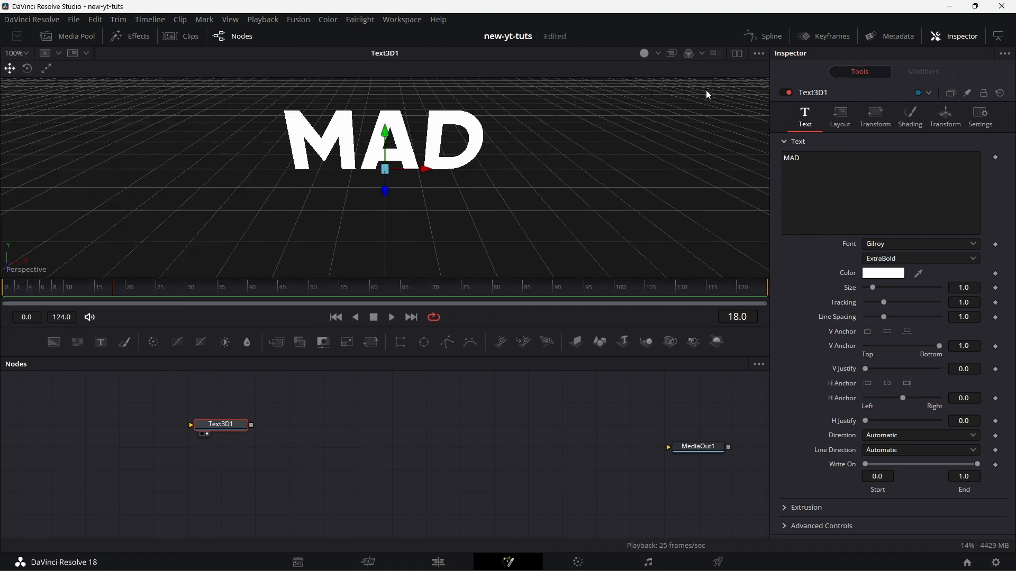
click(738, 53)
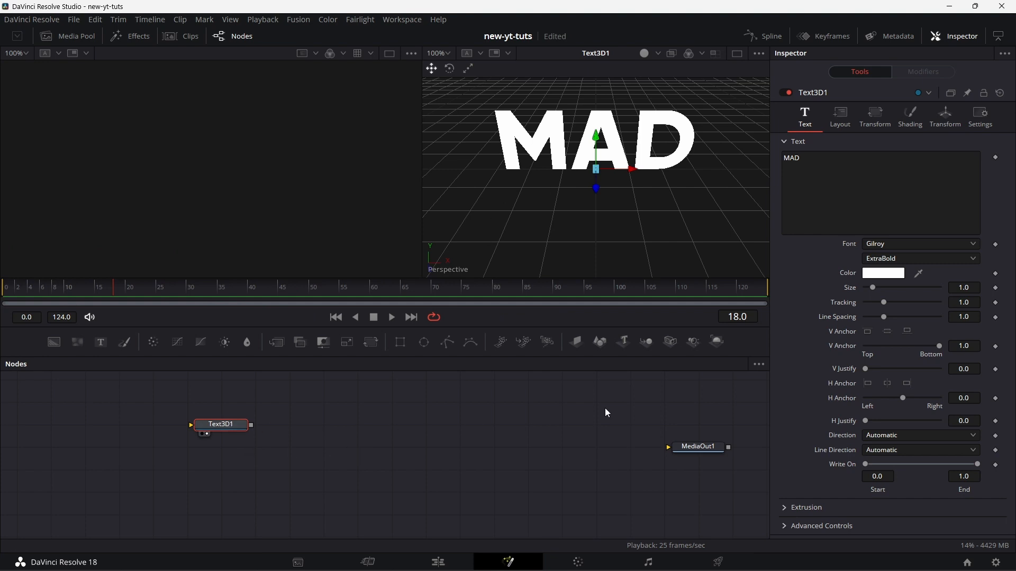
- Add a Renderer 3D node fed by Text3D1 and show its output in the empty viewer, with the whole frame visible
click(718, 340)
drag(283, 421, 302, 261)
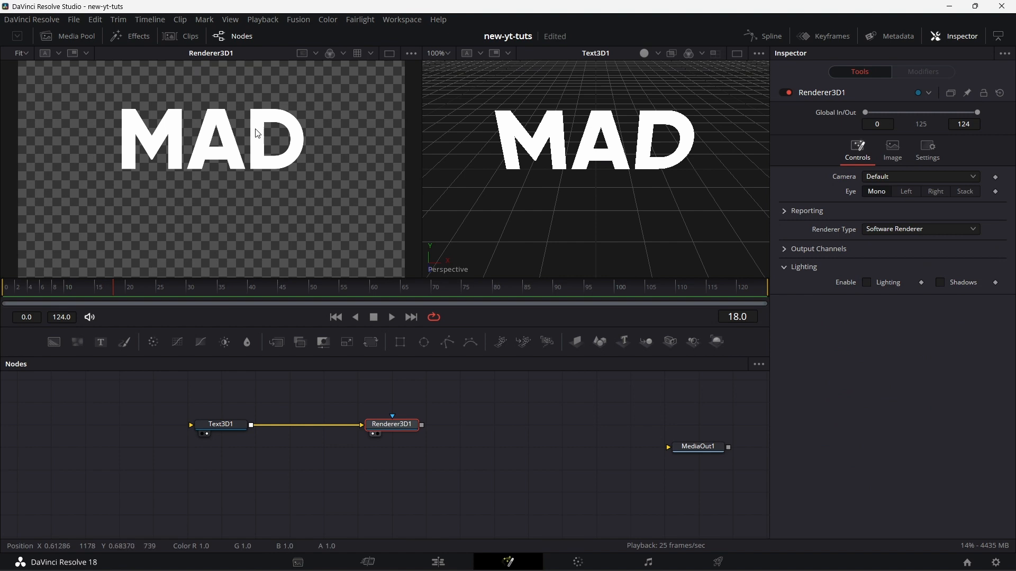
scroll(258, 133, down, 2)
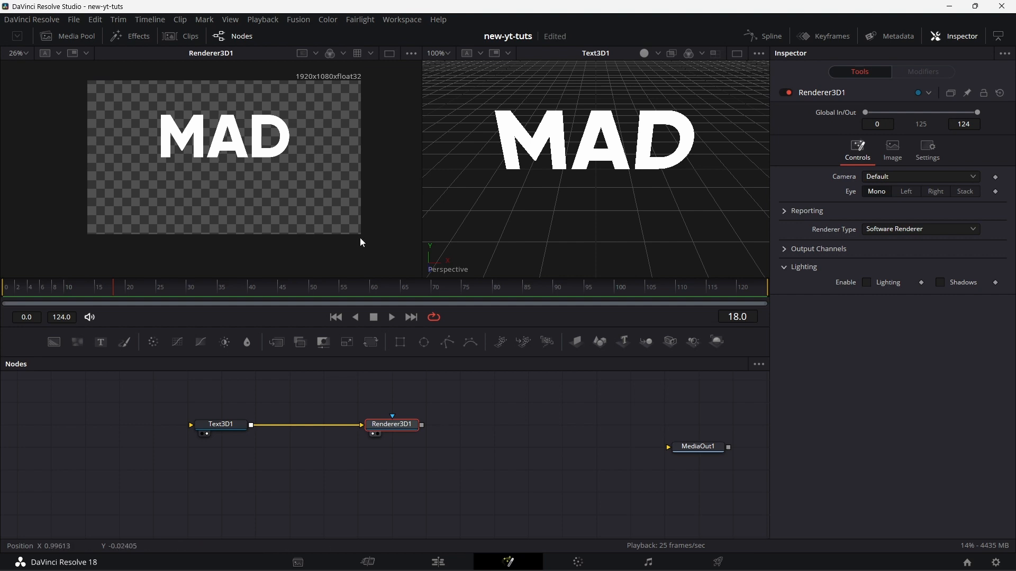
- Lower the MAD text in its layout by setting Center Y to 0.321
click(233, 427)
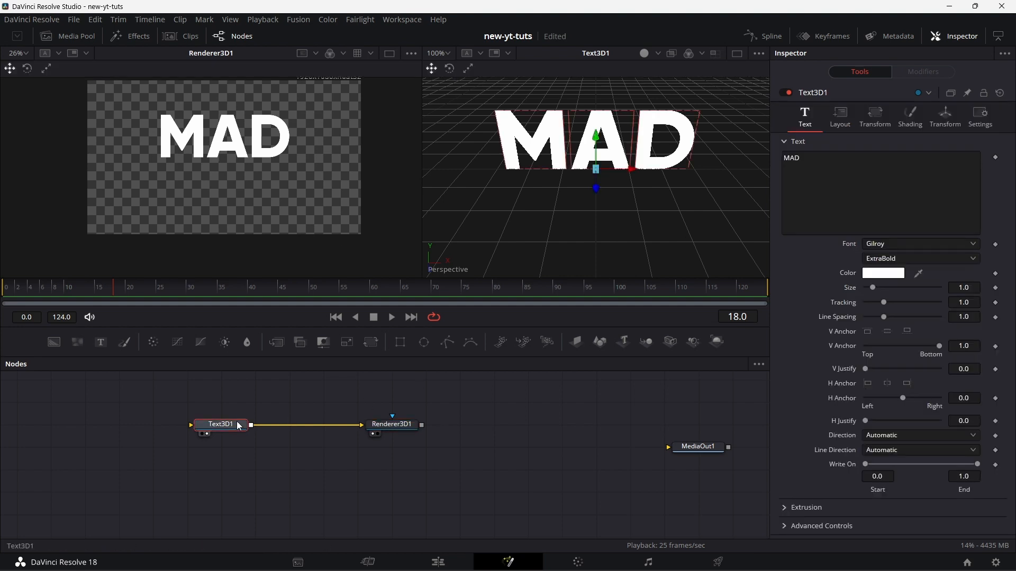
click(827, 116)
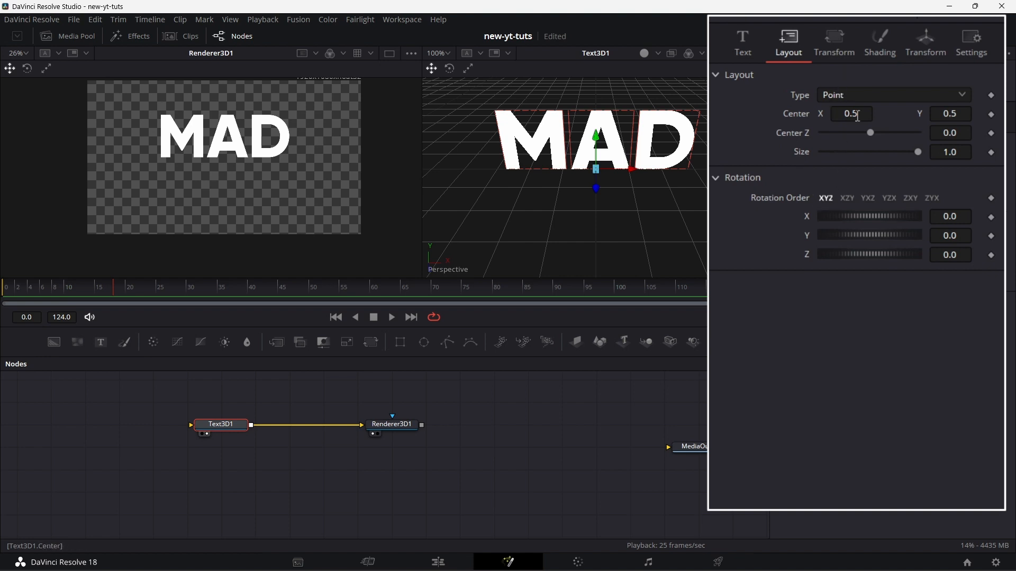
drag(950, 115, 855, 115)
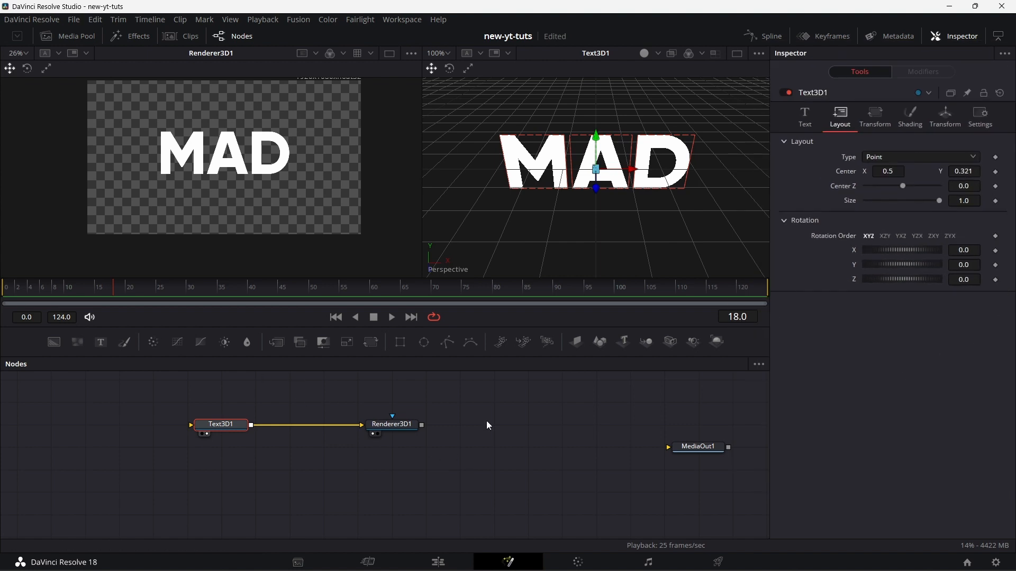
- Set the tracking of the MAD text to 1.05
click(805, 118)
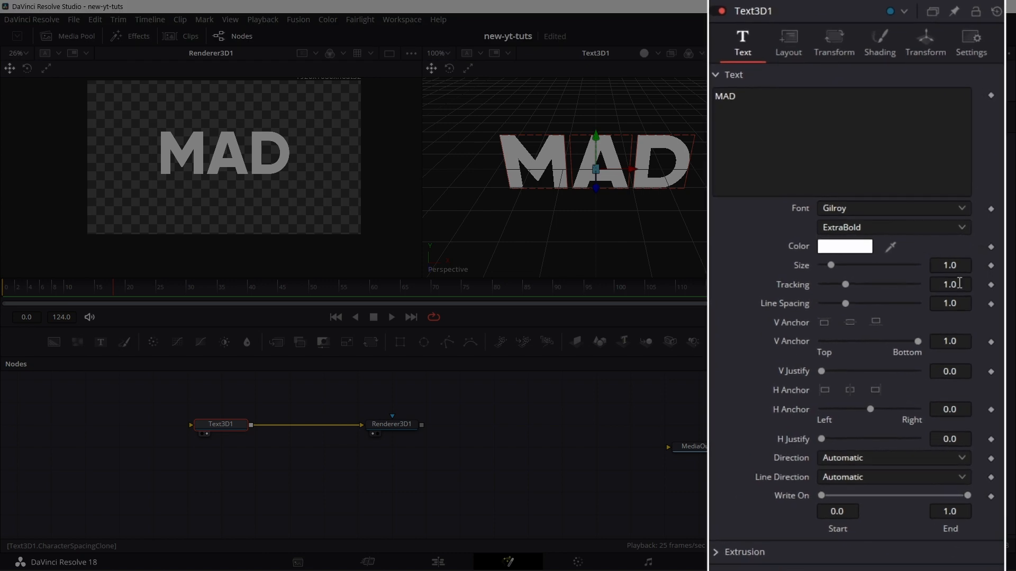
click(959, 284)
text(5)
key(Return)
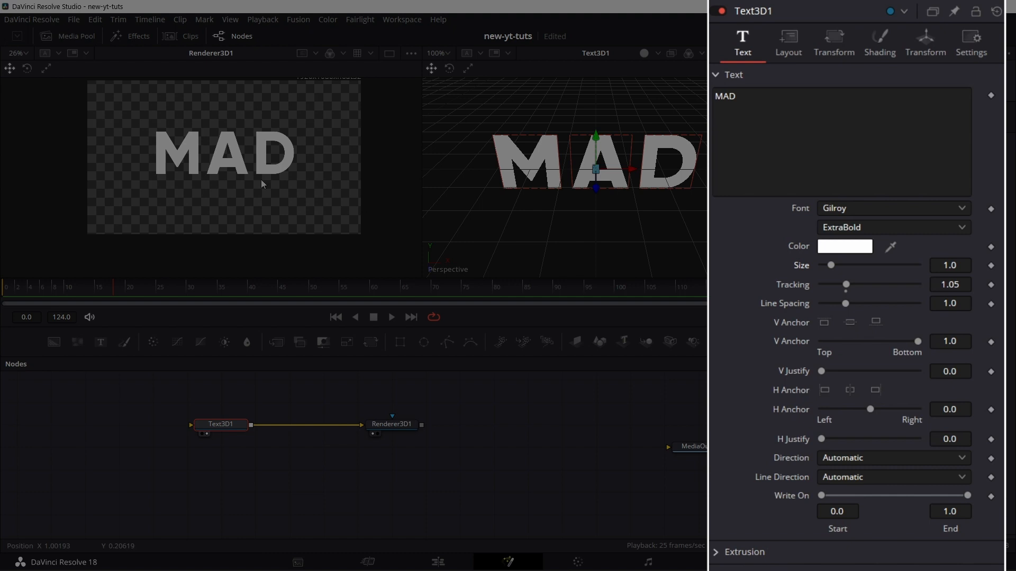
- Give the MAD text an extrusion depth of 0.125
click(743, 553)
scroll(751, 539, down, 3)
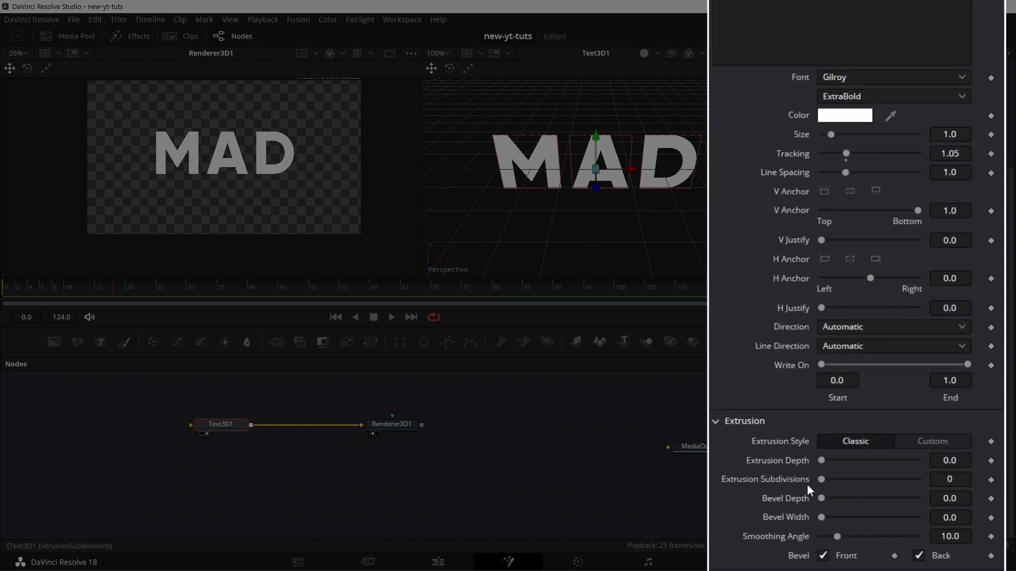
click(963, 462)
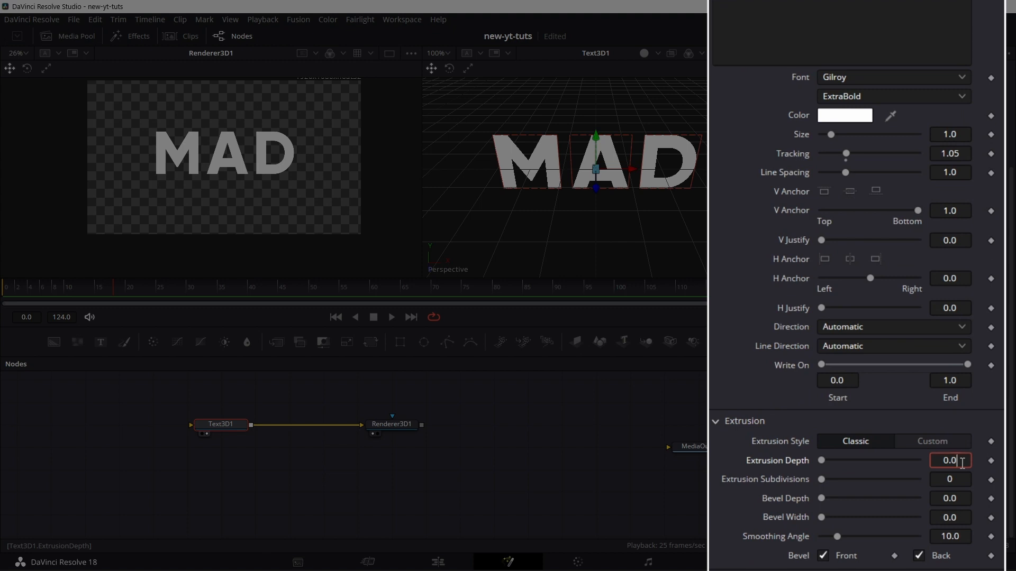
text(8)
key(BackSpace)
key(BackSpace)
text(125)
key(Return)
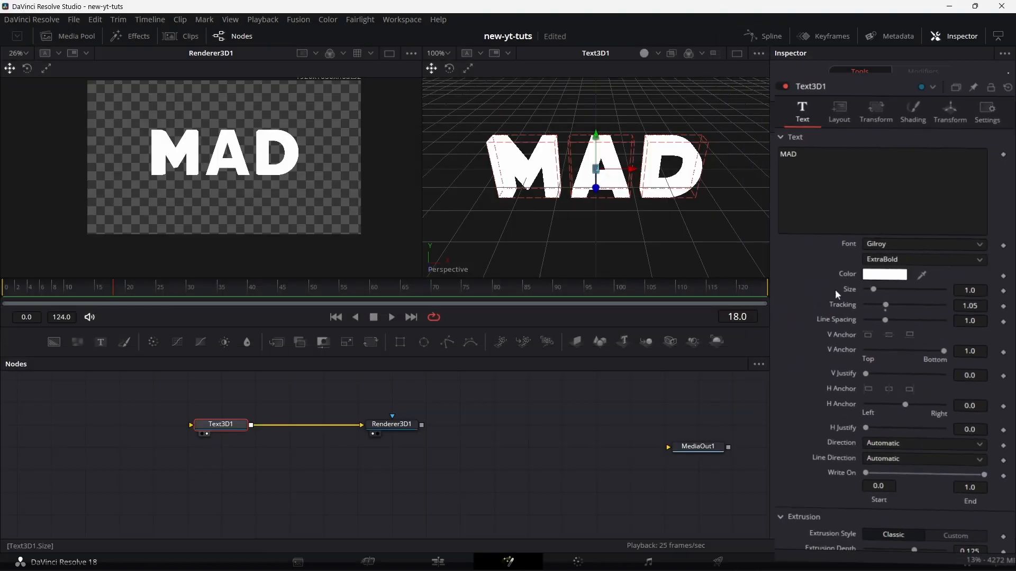
- Make room after Text3D1 and insert a Replace Material 3D node between it and Renderer3D1
drag(225, 426, 191, 426)
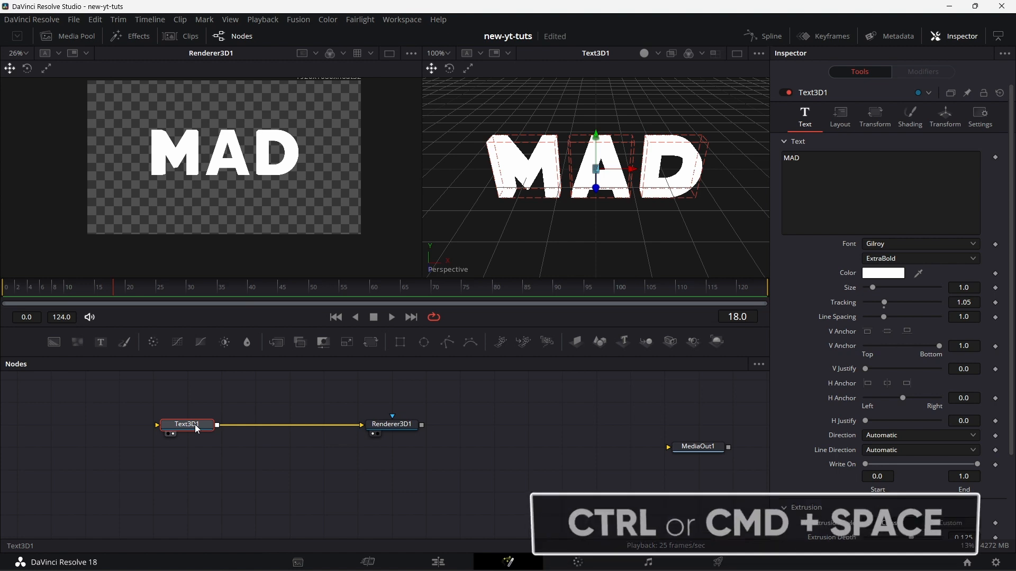
key(ctrl+space)
text(repl)
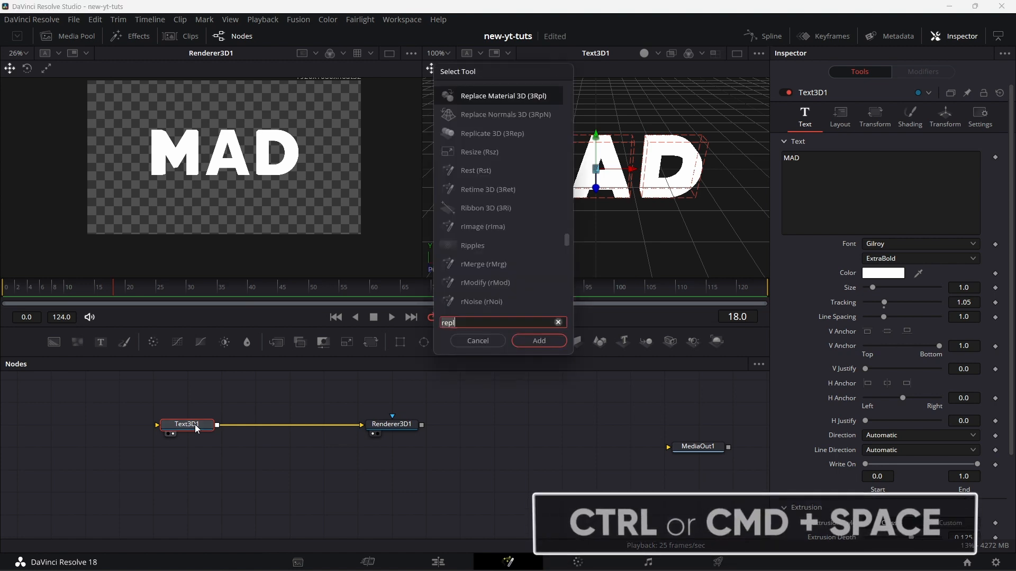
text(REPLAC)
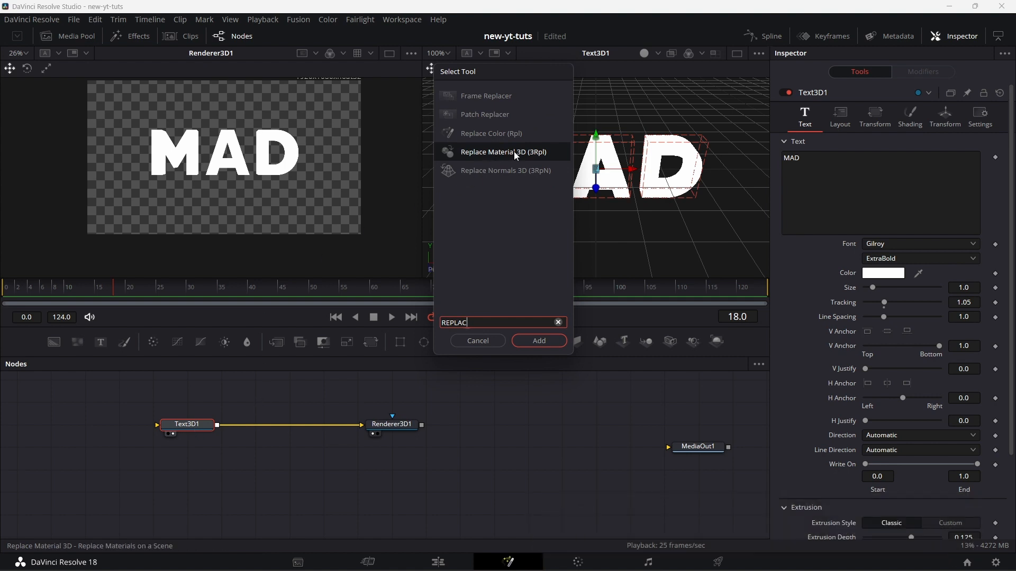
click(544, 341)
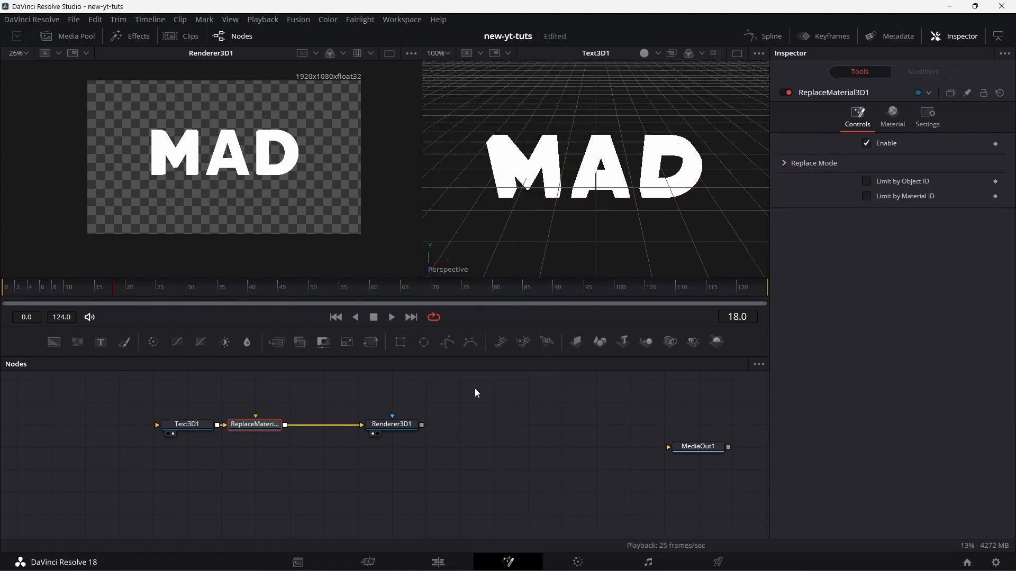
- Add the Chrome shader from the Fusion templates, connect it to the material input of ReplaceMaterial3D1 and hide the effects library
click(240, 401)
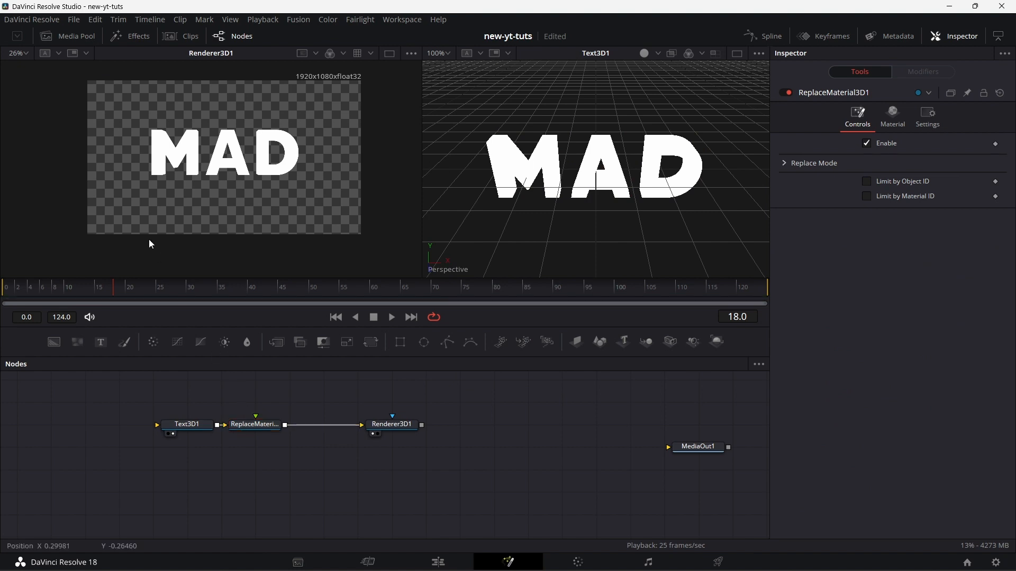
click(140, 38)
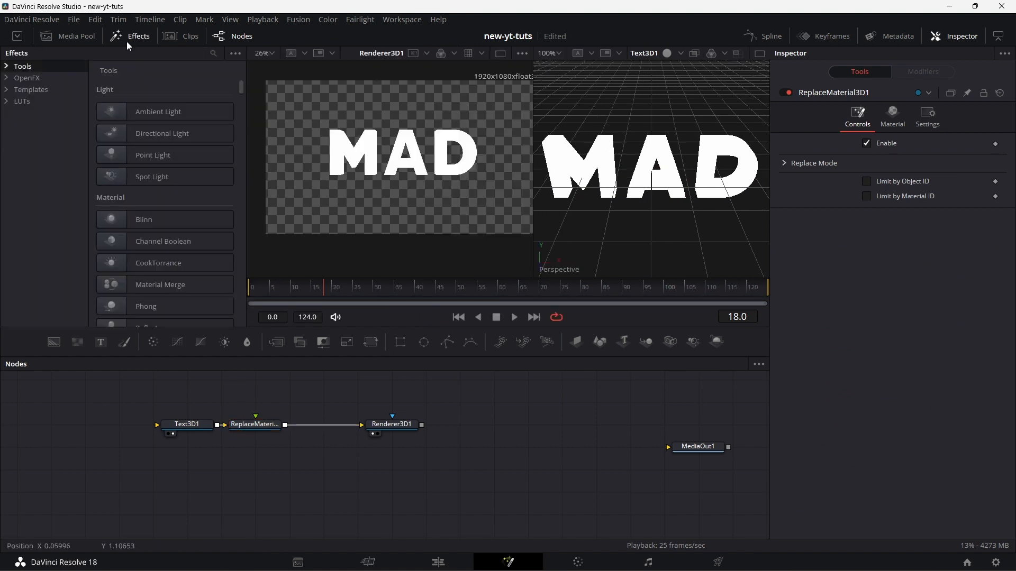
click(7, 90)
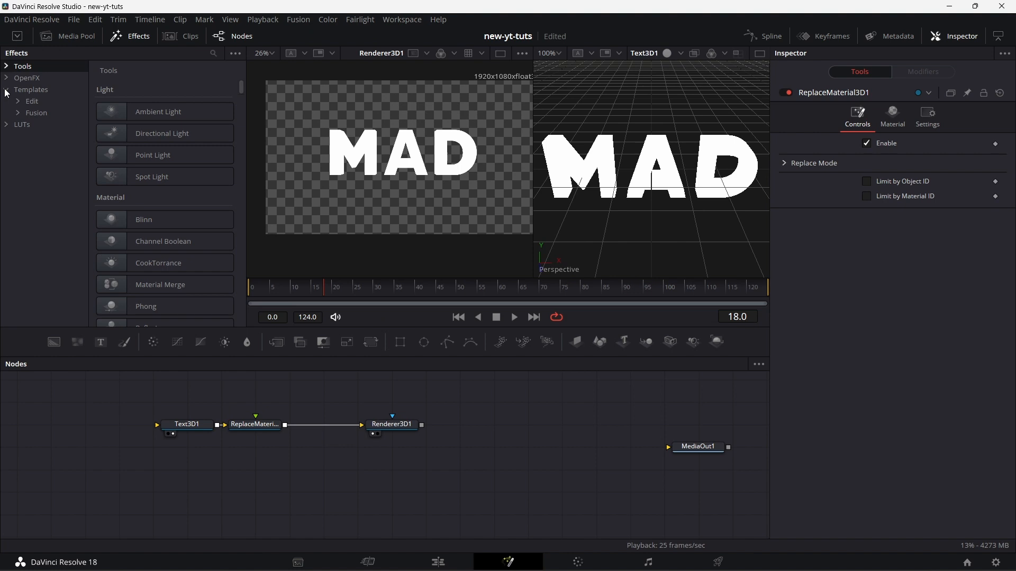
click(18, 113)
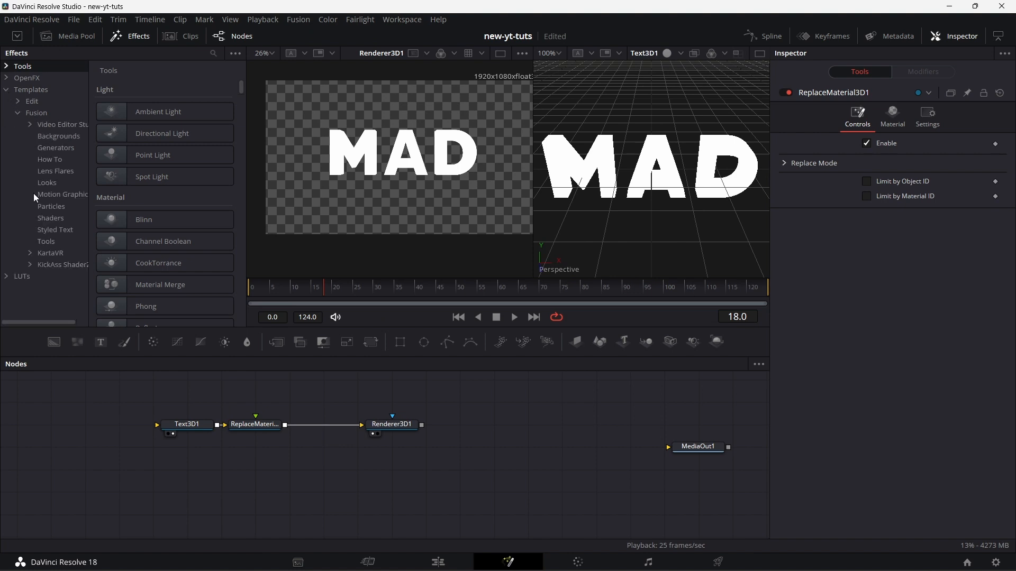
click(52, 220)
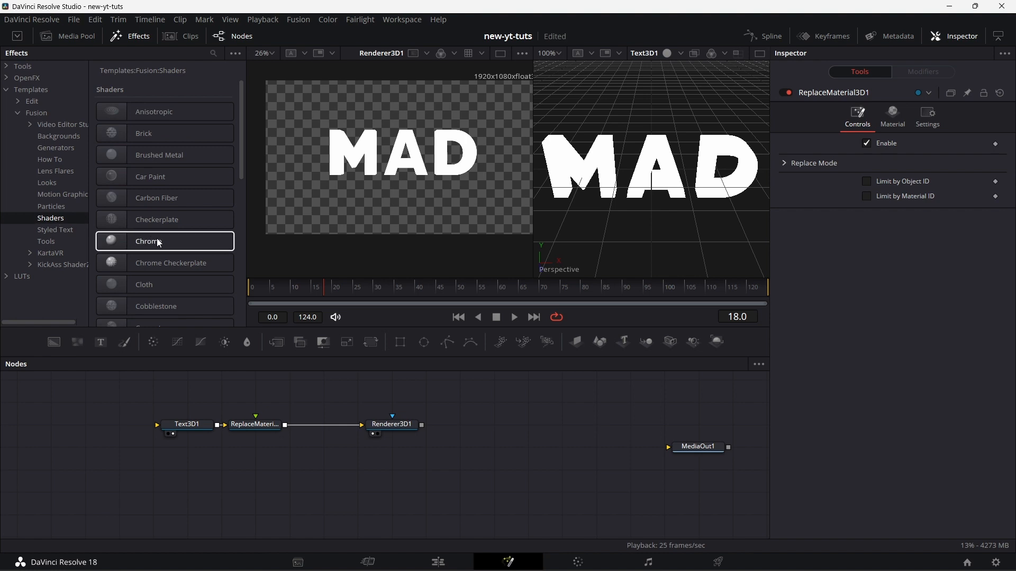
drag(167, 245, 194, 363)
drag(254, 395, 256, 417)
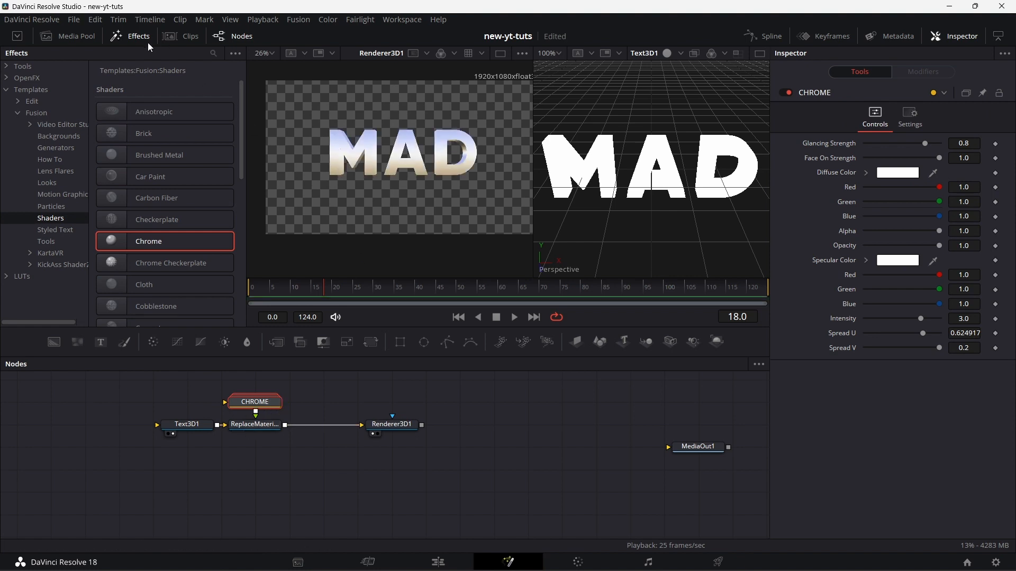
click(132, 36)
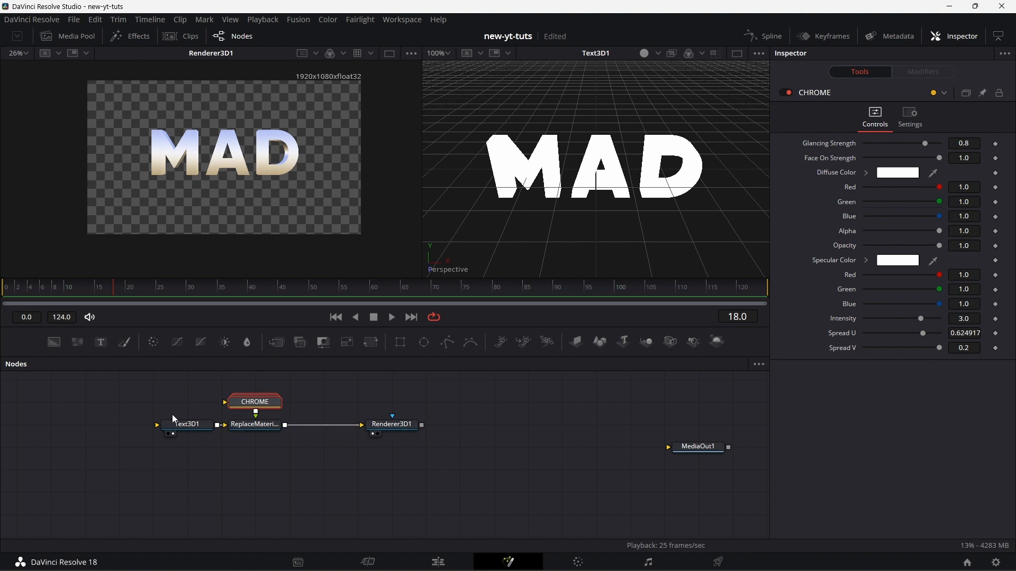
- Add a Follower modifier to the styled text of Text3D1 and show its modifier settings
click(182, 426)
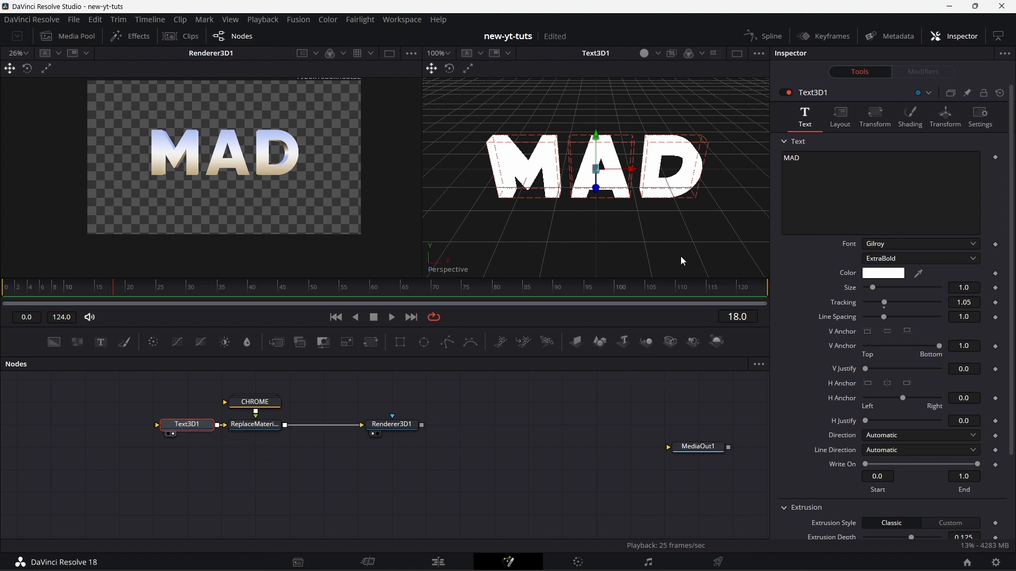
right_click(815, 170)
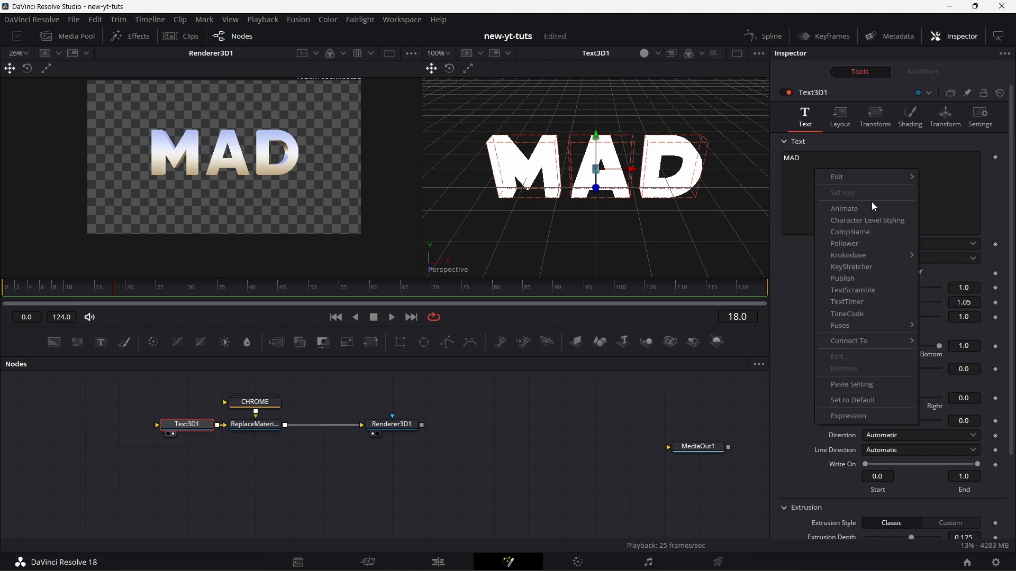
click(881, 245)
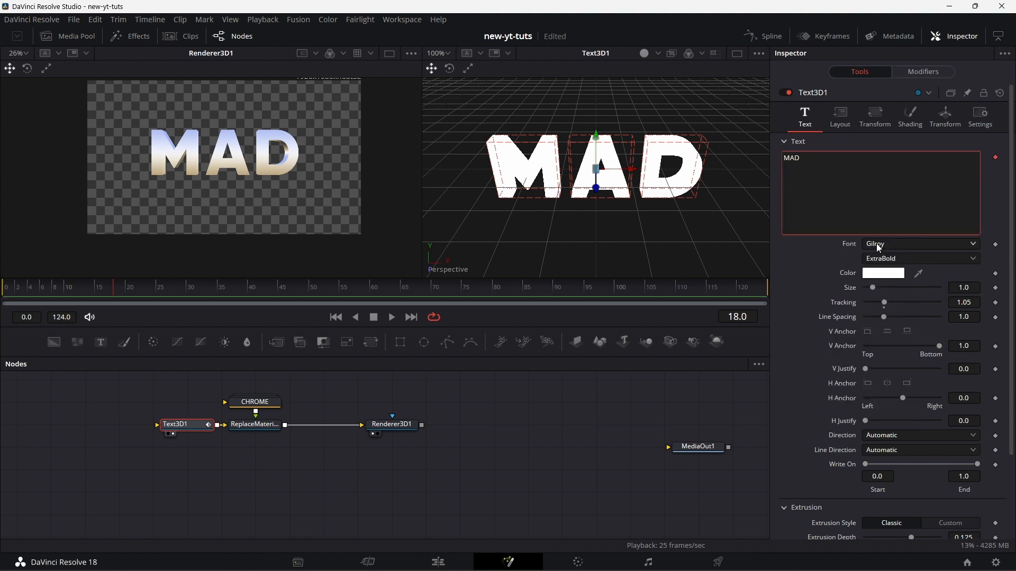
click(925, 68)
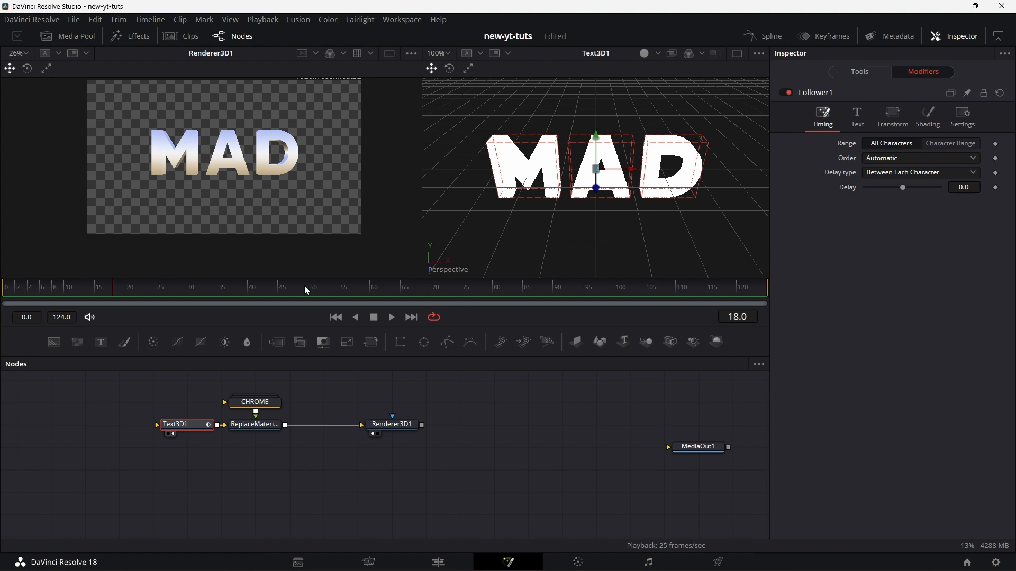
- At frame 0, keyframe the X rotation and position offset in the Follower's shading settings
click(9, 291)
click(927, 117)
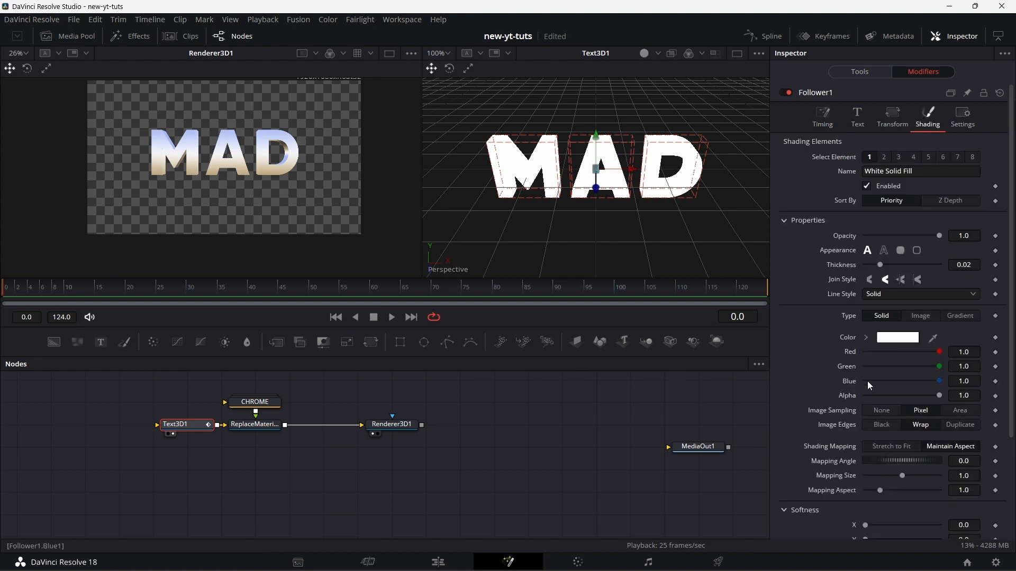
scroll(881, 376, down, 3)
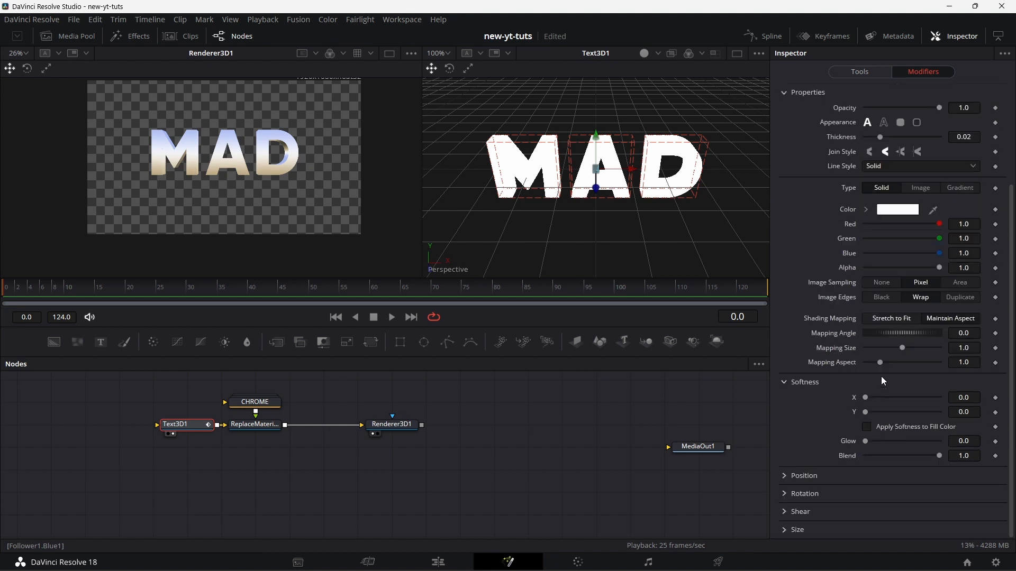
click(786, 476)
scroll(807, 467, down, 2)
click(785, 494)
scroll(812, 471, down, 1)
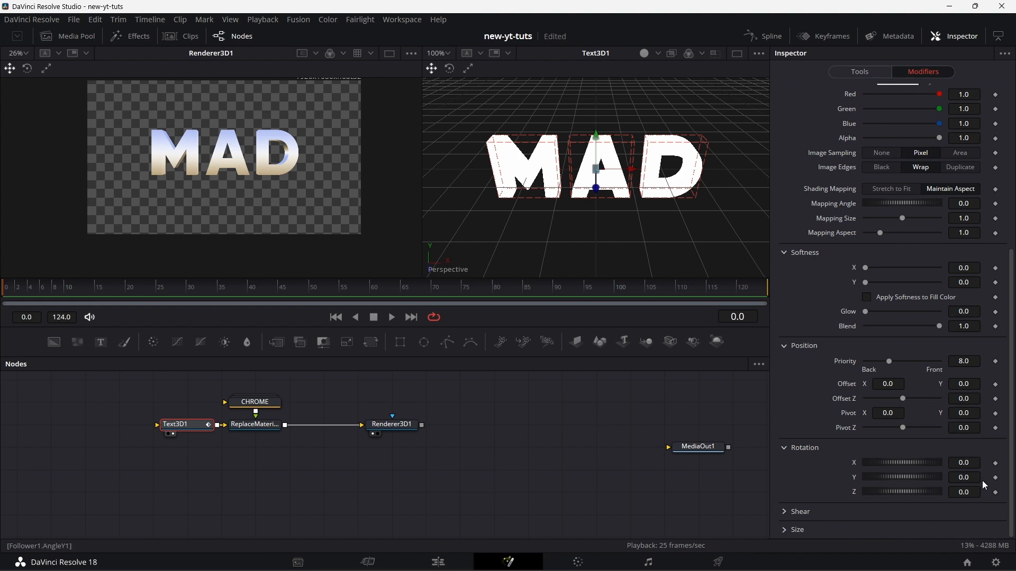
click(995, 464)
click(996, 388)
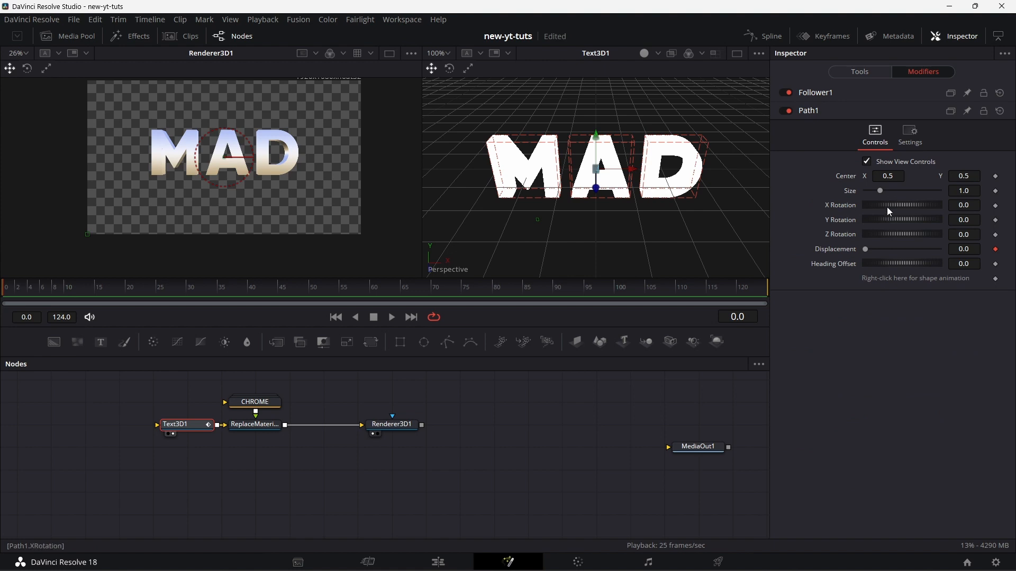
- Return to the Follower1 shading settings and add matching offset and X rotation keyframes at frame 20
click(820, 92)
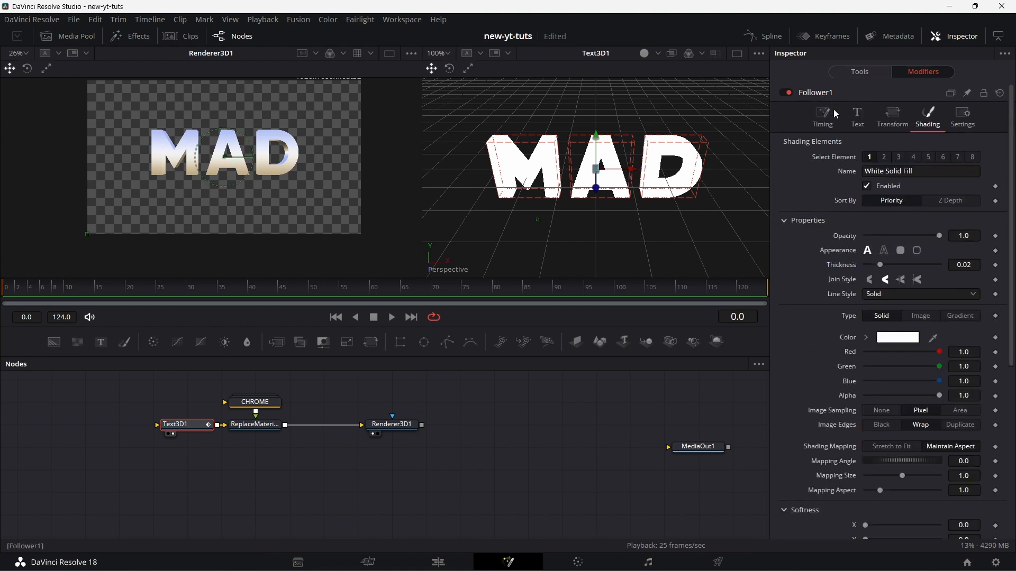
scroll(992, 365, down, 5)
click(994, 365)
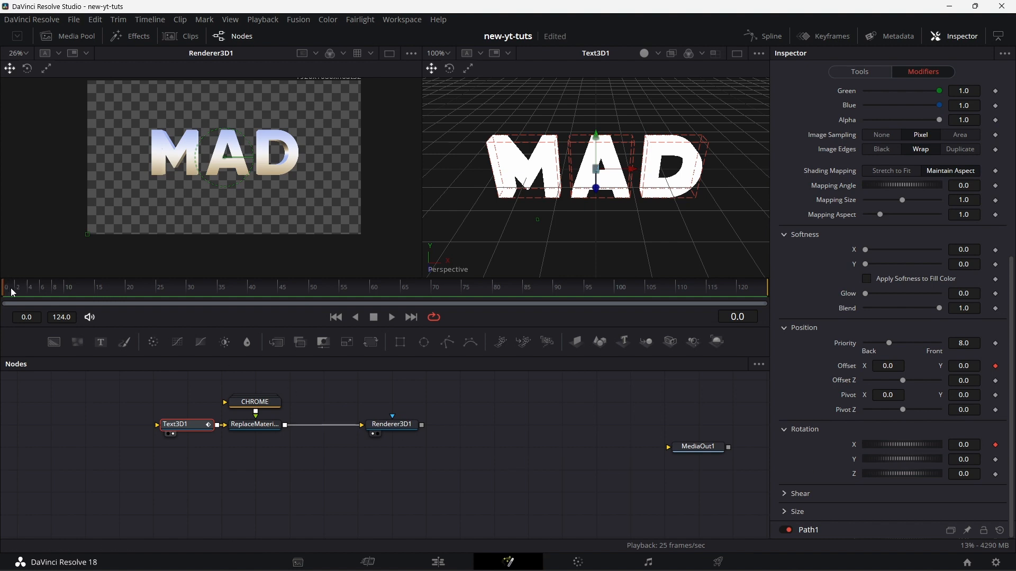
click(129, 290)
click(996, 366)
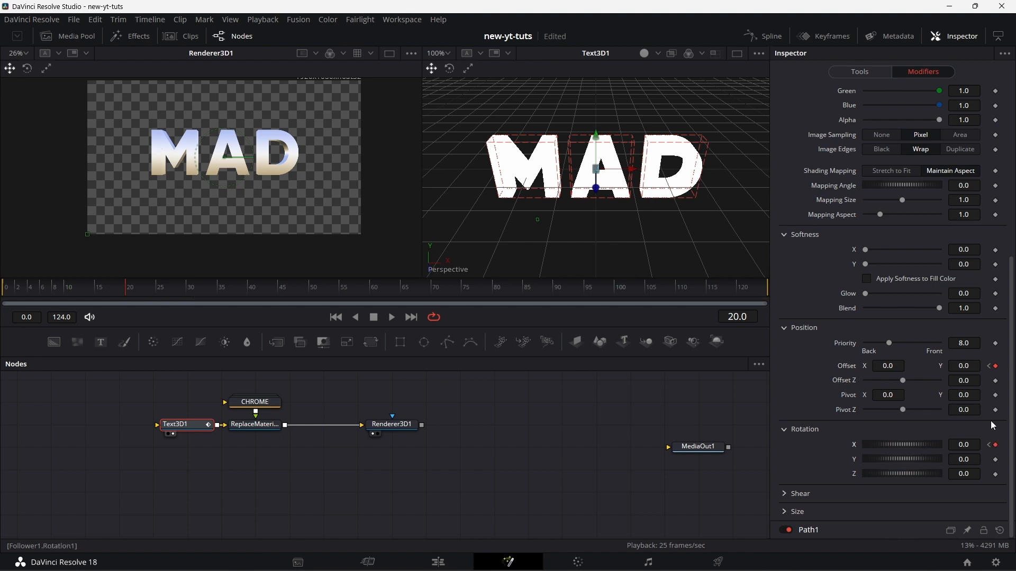
- Back on the frame 0 keyframes, set the Follower's X rotation to 90 and its Y offset to about -0.733
click(989, 366)
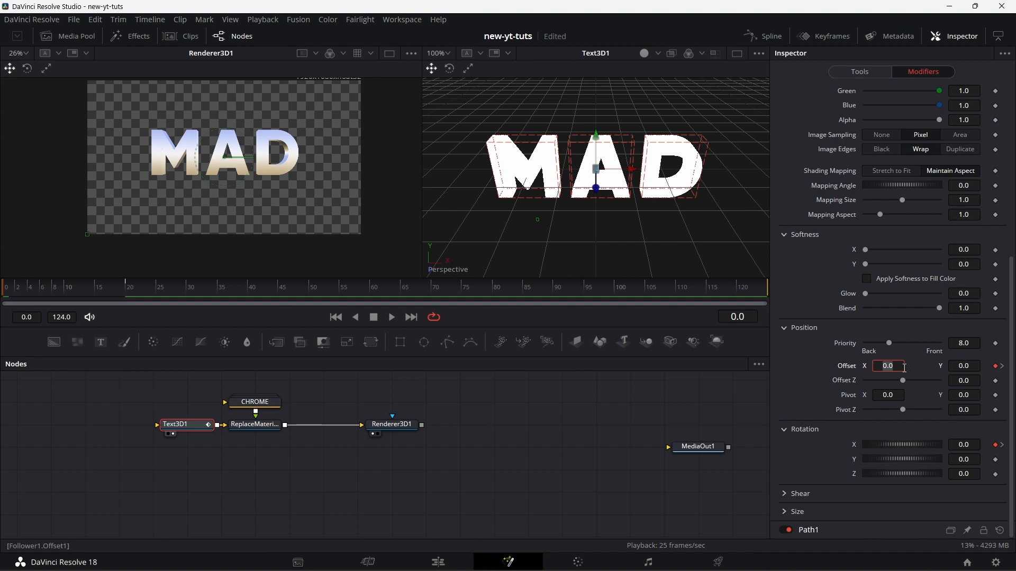
click(958, 445)
text(90)
key(Return)
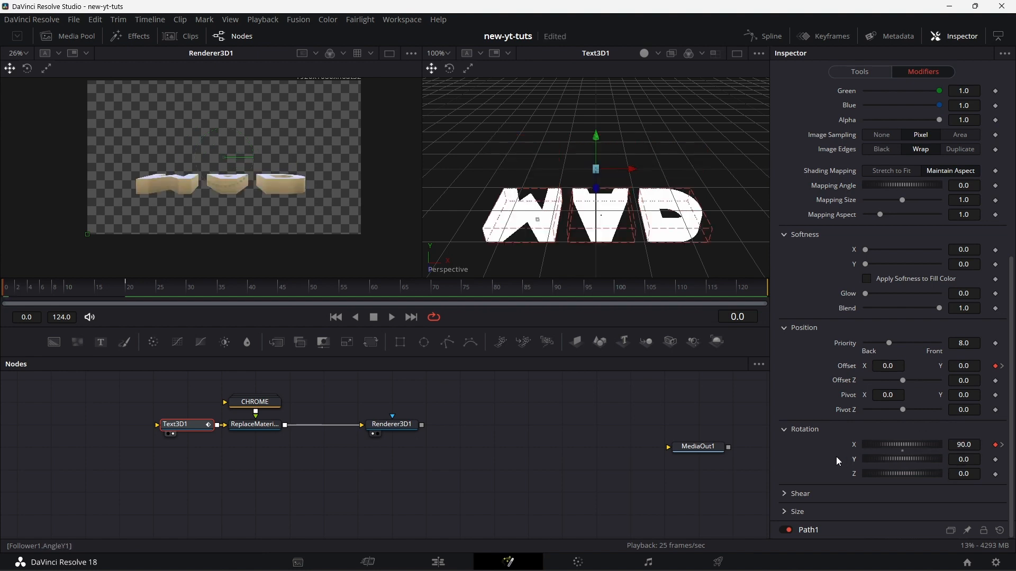
drag(967, 366, 934, 369)
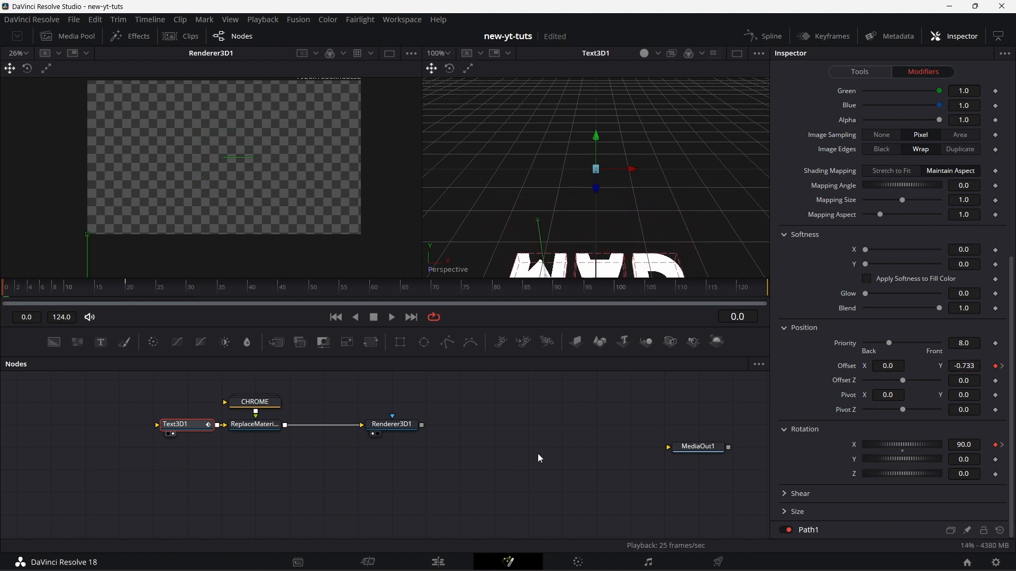
- Play the title animation to check the letters rising and rotating, and return to frame 0
click(392, 318)
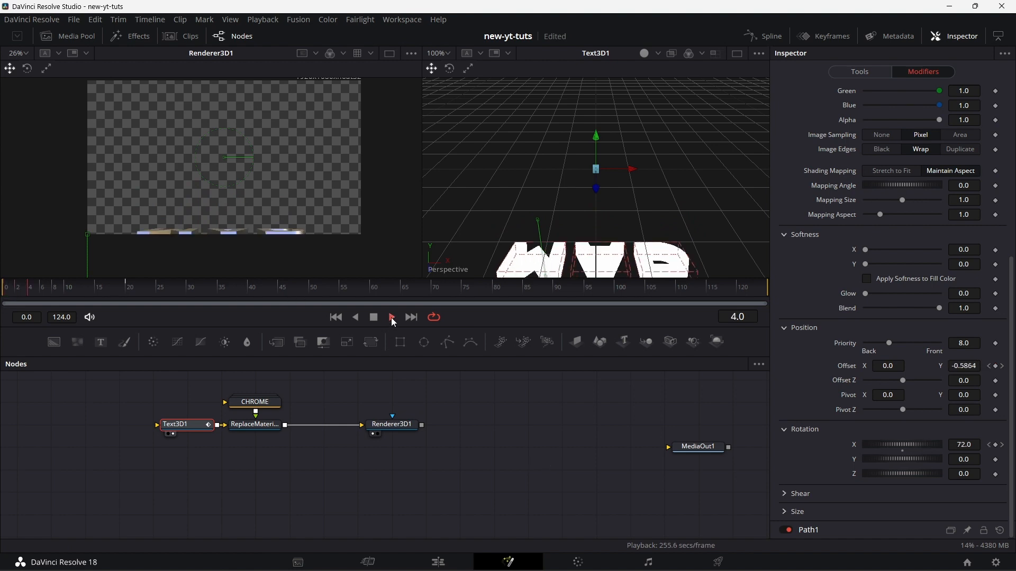
click(373, 319)
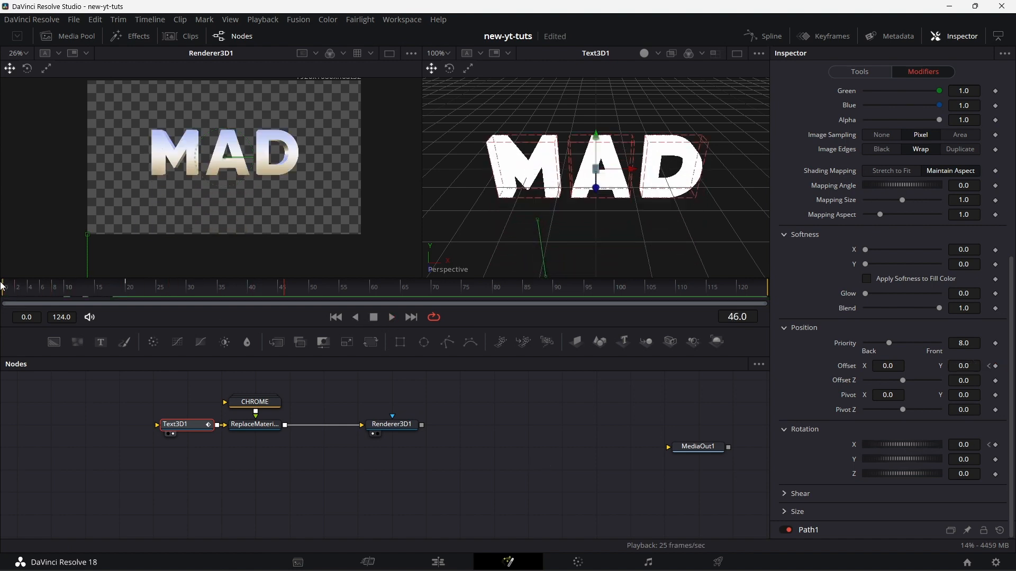
click(7, 290)
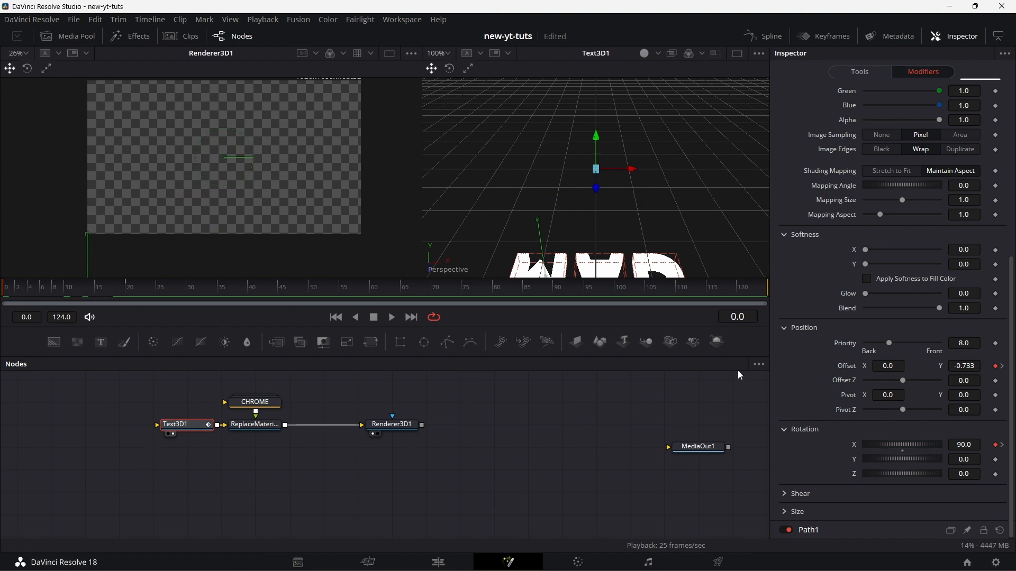
- Set the Follower's delay to 3 and its order to Random But One by One, and play the result
scroll(885, 21, up, 8)
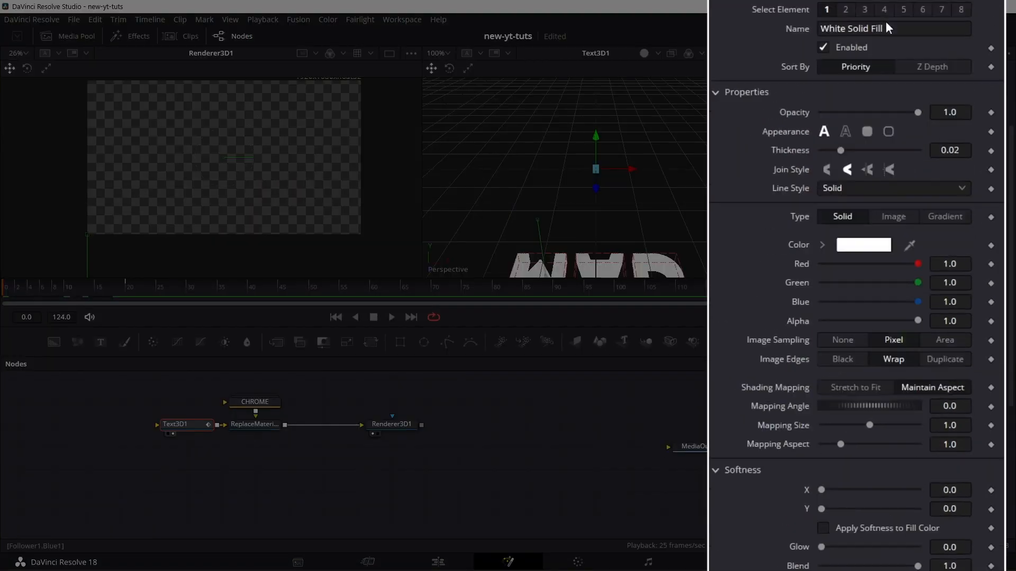
click(766, 40)
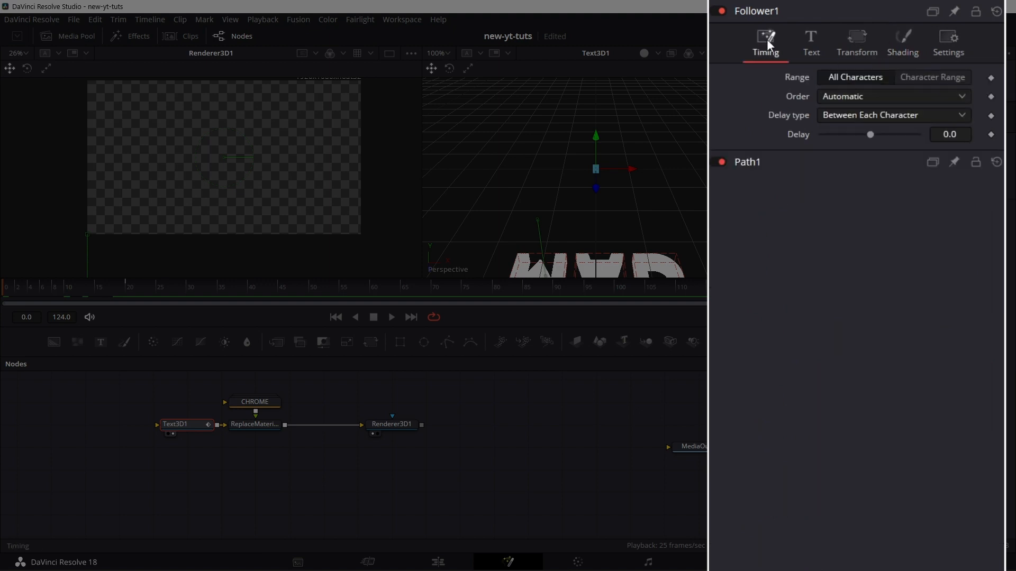
click(961, 135)
text(3)
key(Return)
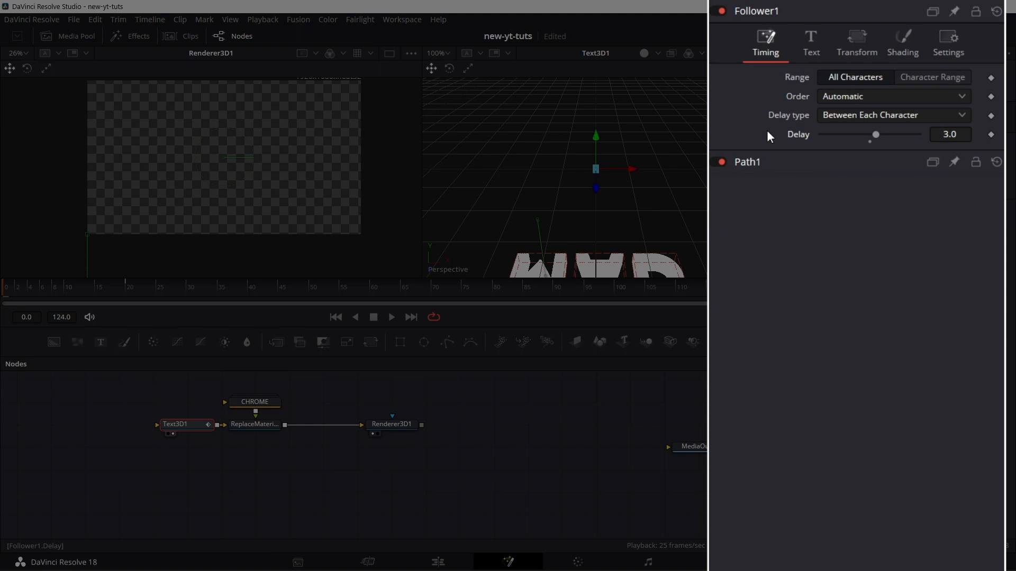
click(910, 98)
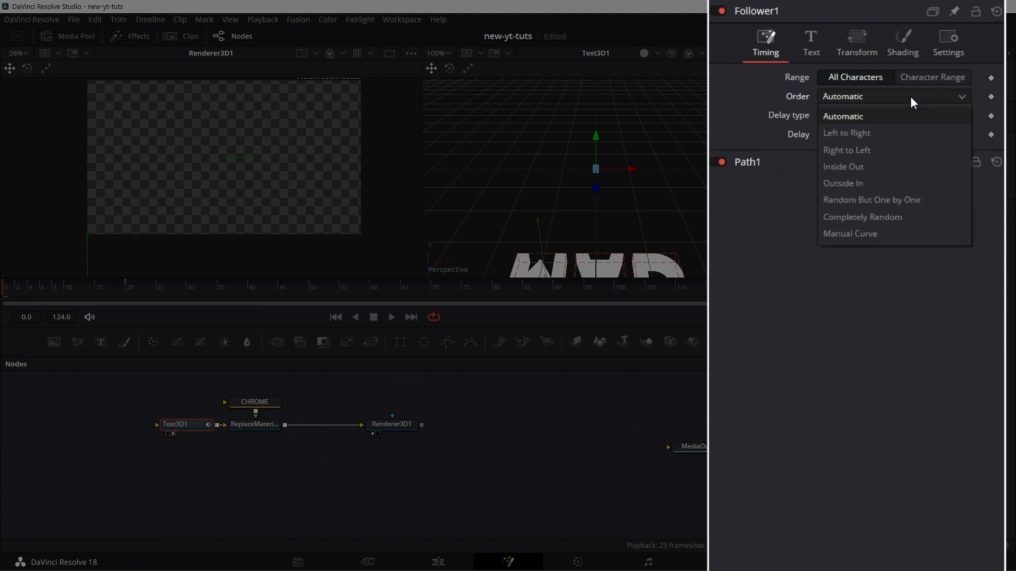
click(888, 200)
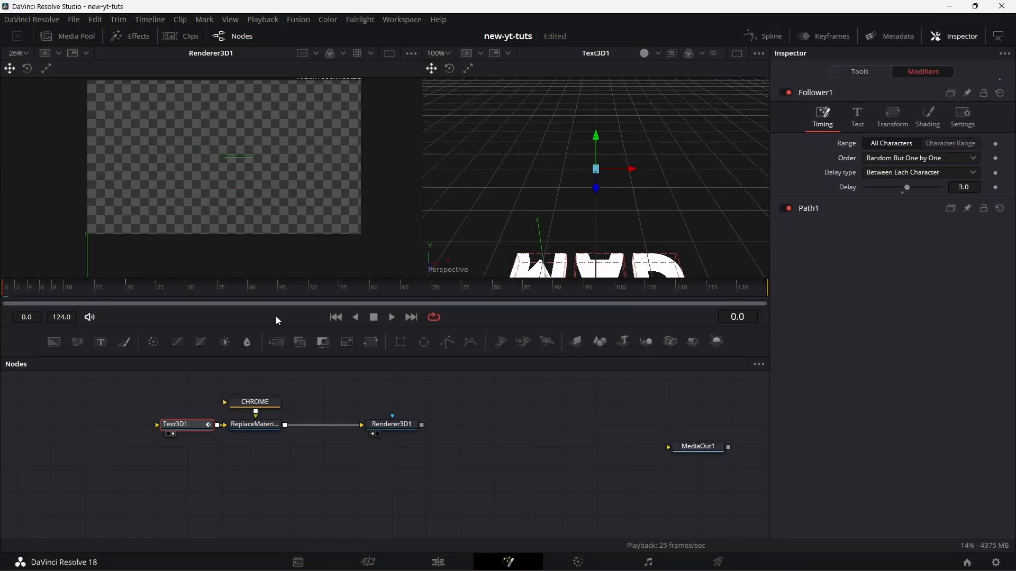
click(391, 317)
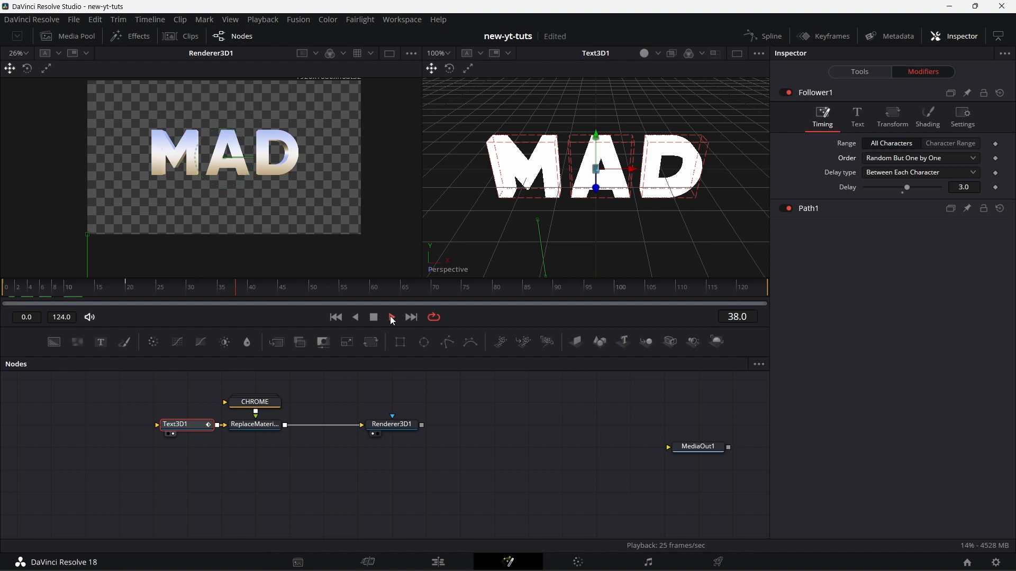
click(374, 318)
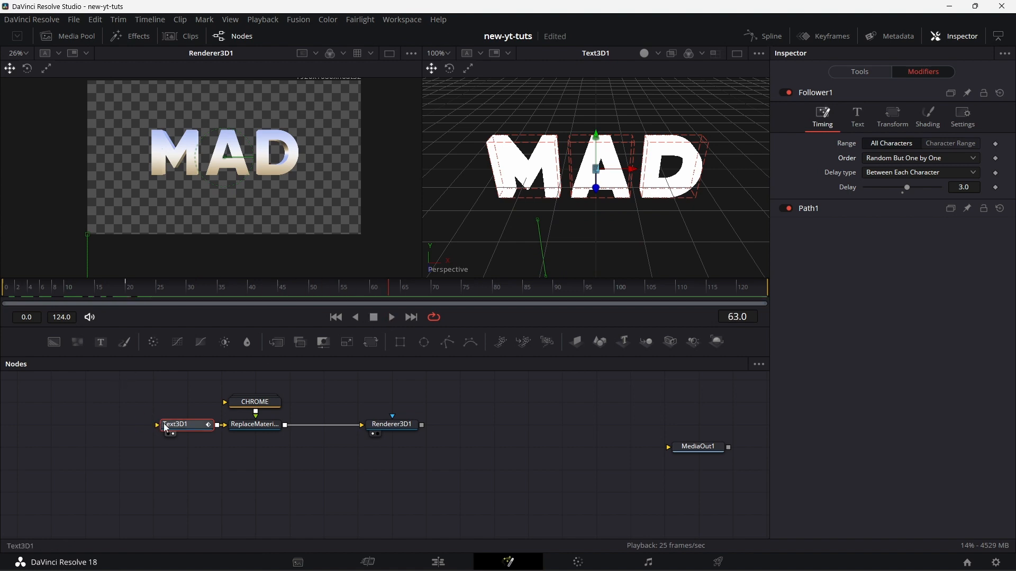
- Show the Displacement and Angle X 1 curves in the Spline editor, fit them and flatten all their keyframes
click(772, 34)
click(59, 437)
click(49, 451)
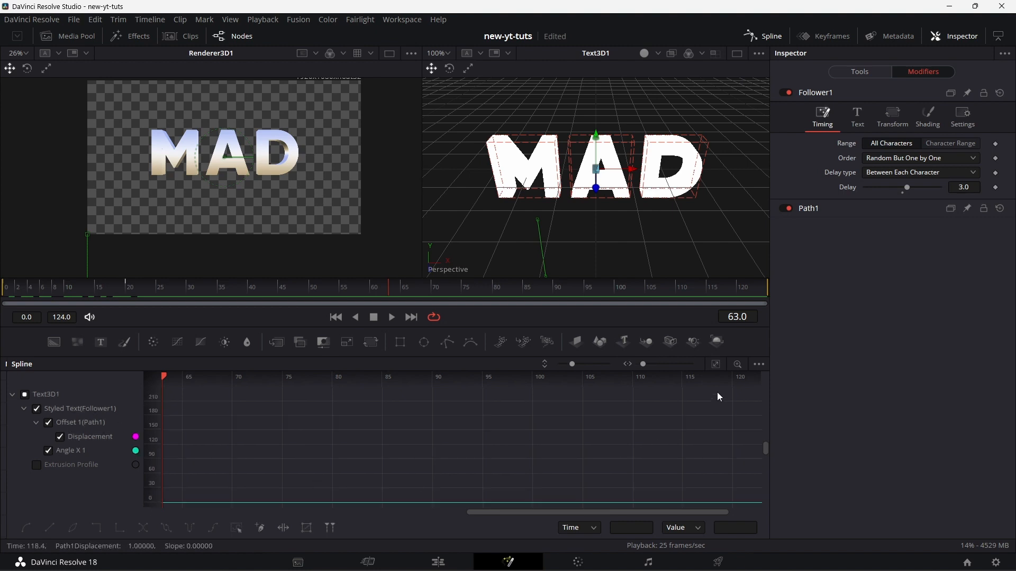
click(718, 365)
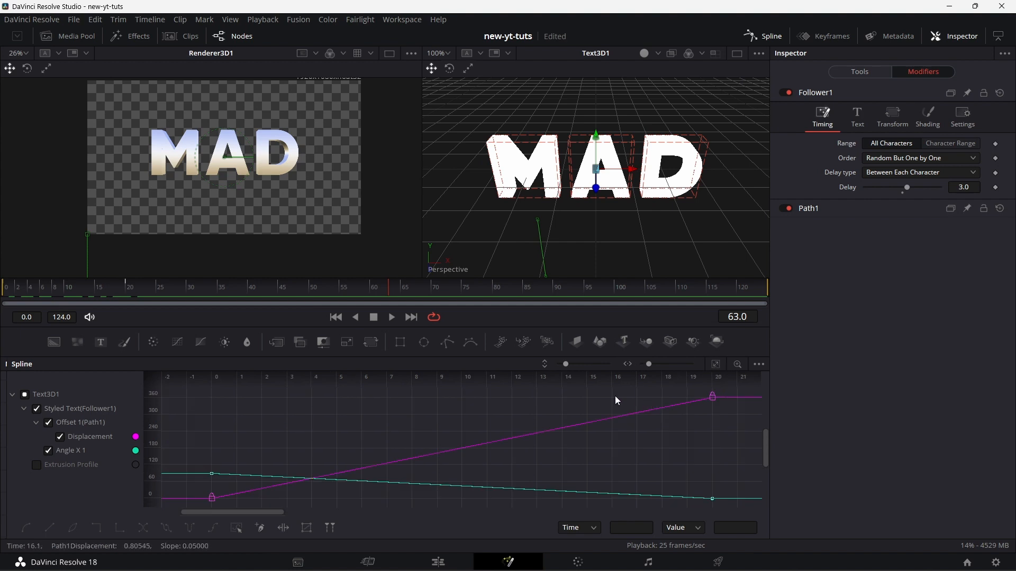
key(ctrl+a)
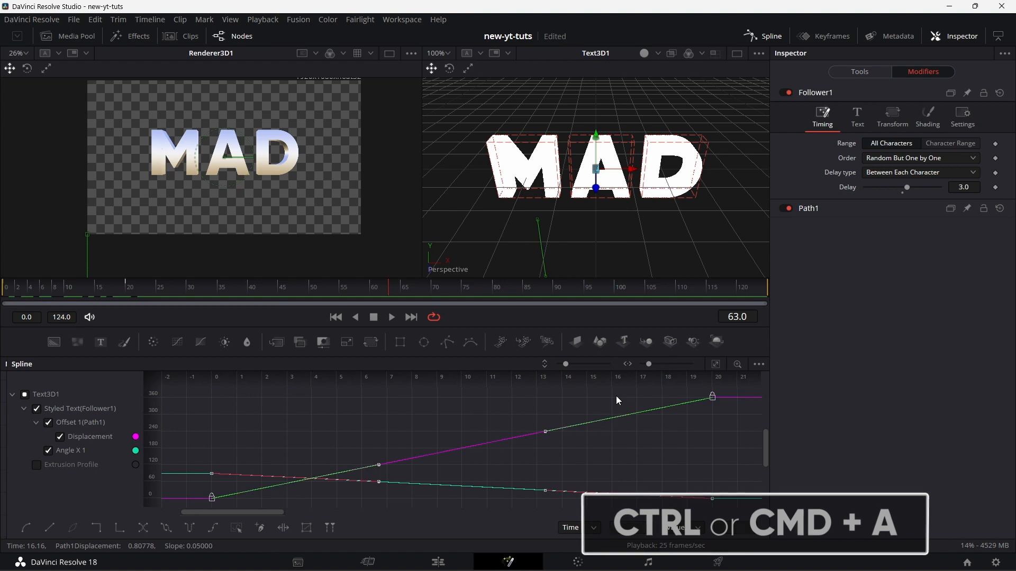
key(f)
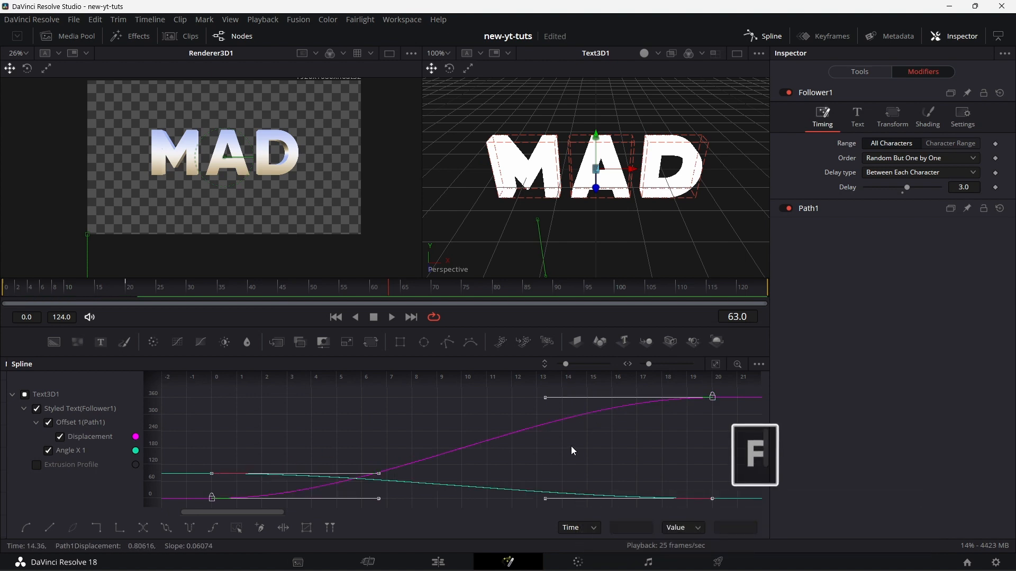
- Set the ease in of the selected keyframes to 70 and close the Spline editor
key(t)
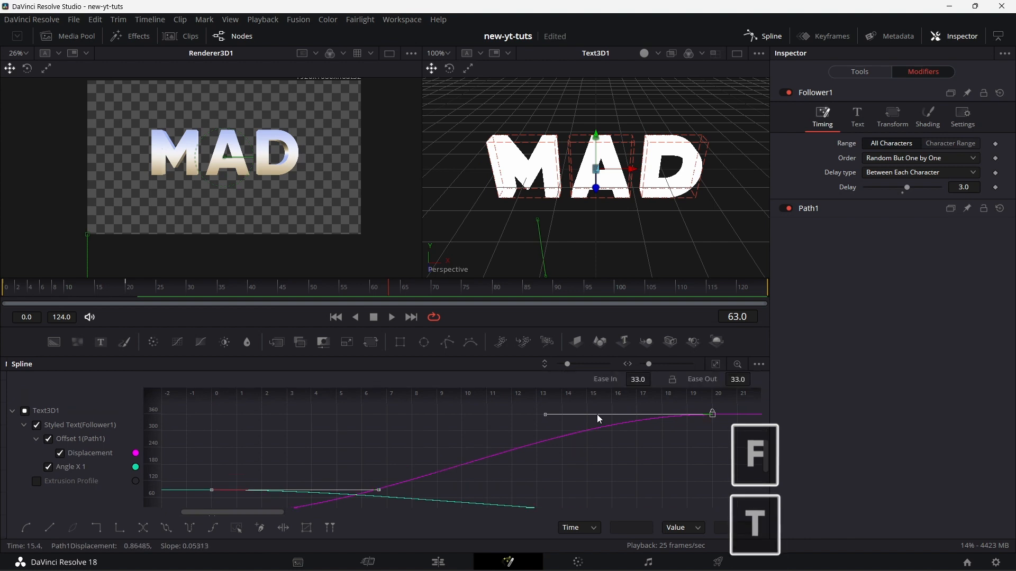
drag(635, 379, 655, 381)
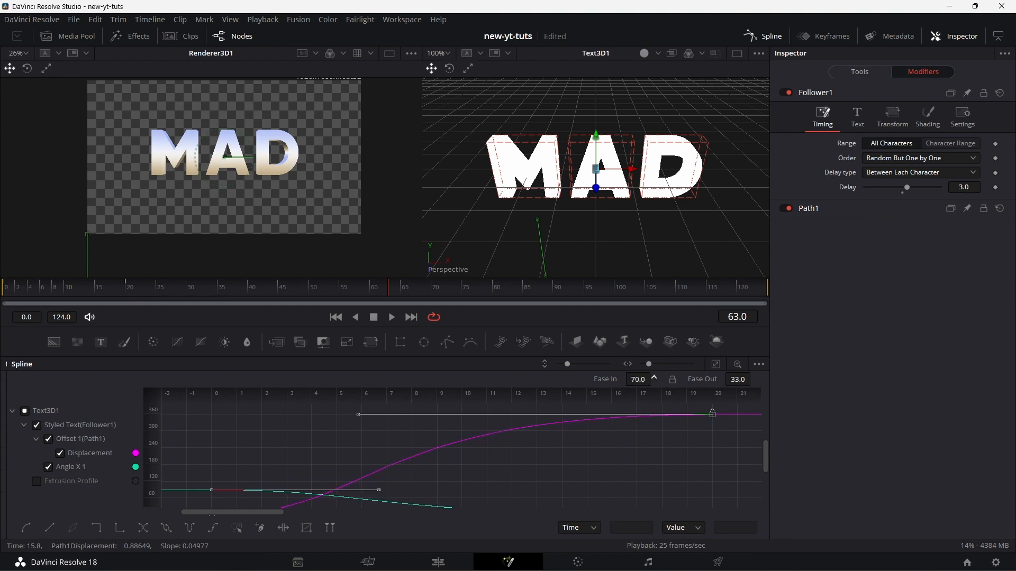
click(771, 37)
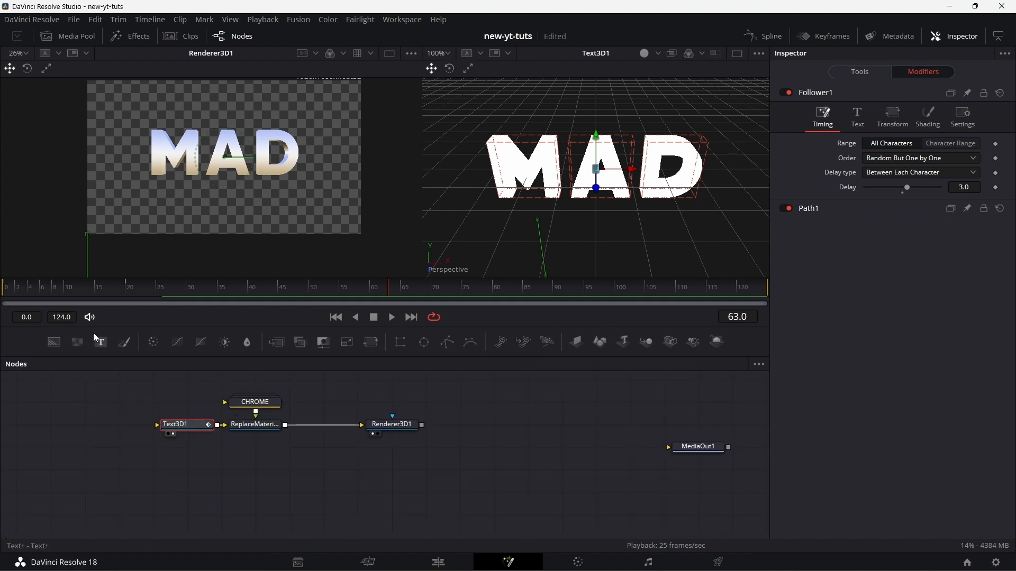
- Play the eased title animation from frame 0 and park the playhead at about frame 40
click(11, 290)
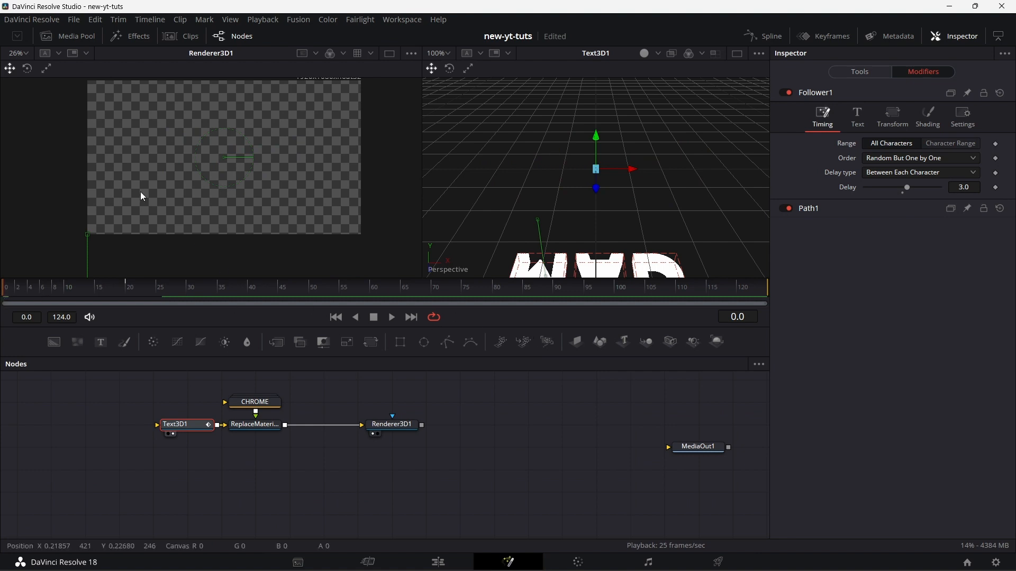
click(392, 318)
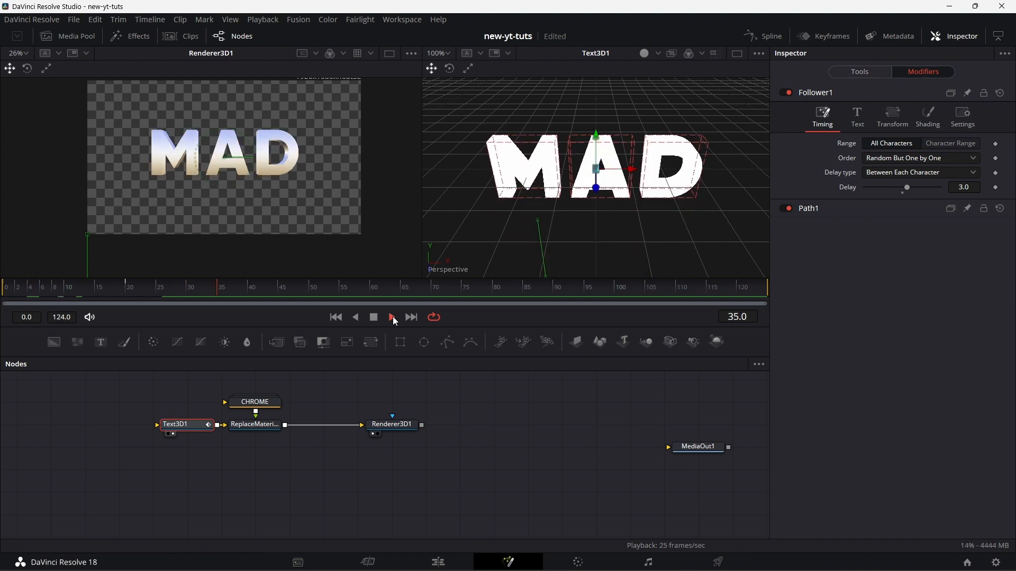
click(373, 318)
click(250, 288)
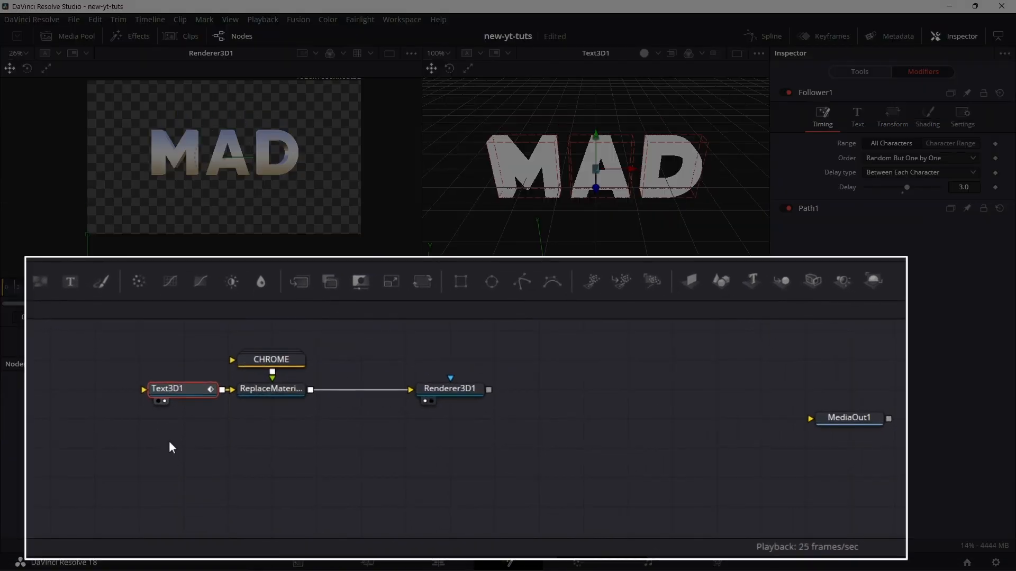
- Duplicate the Text3D1, CHROME, ReplaceMaterial and Renderer3D1 node chain, placing the copy directly below the original
drag(177, 466, 360, 393)
drag(409, 354, 470, 345)
right_click(451, 390)
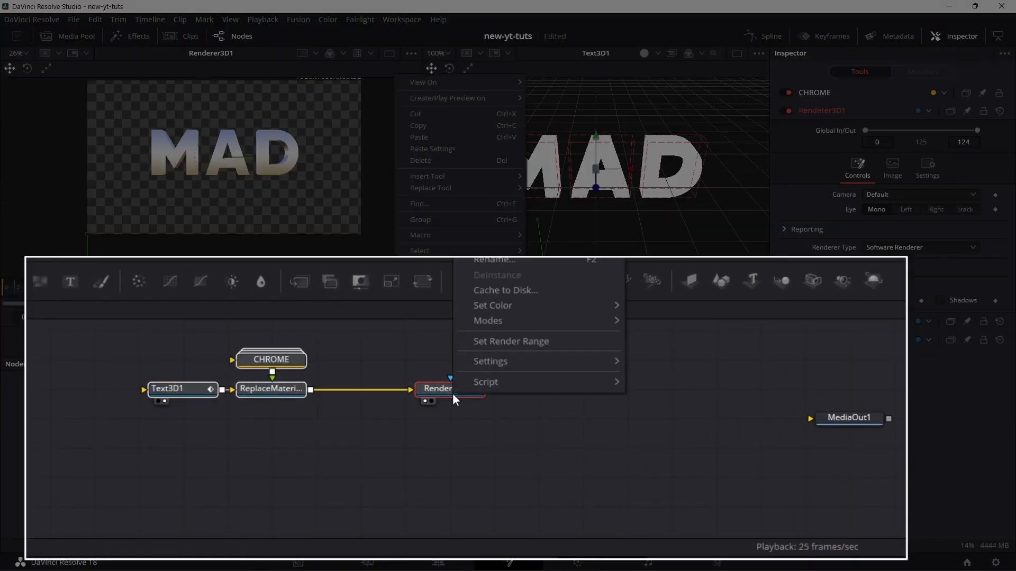
click(433, 127)
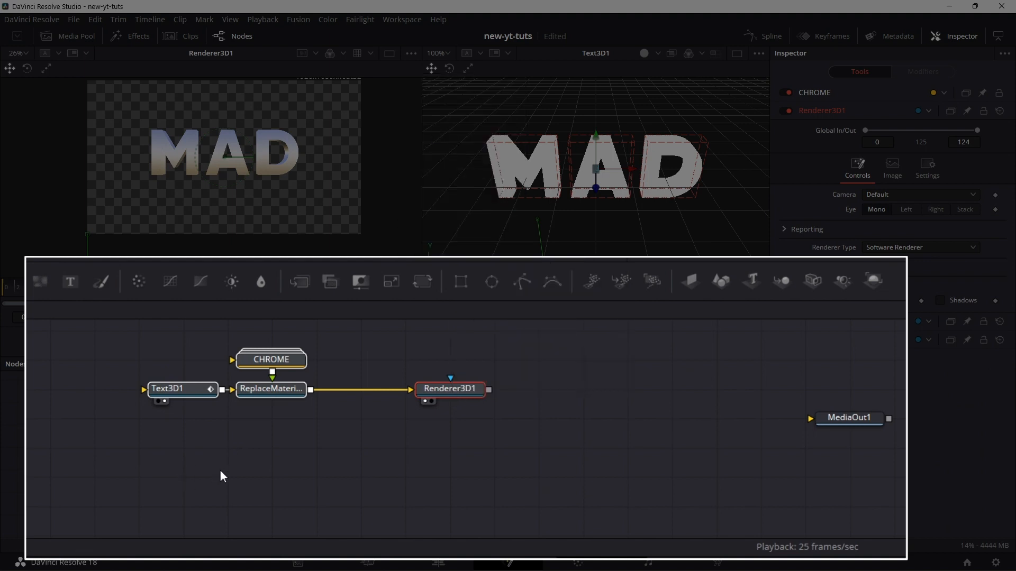
click(240, 462)
right_click(239, 462)
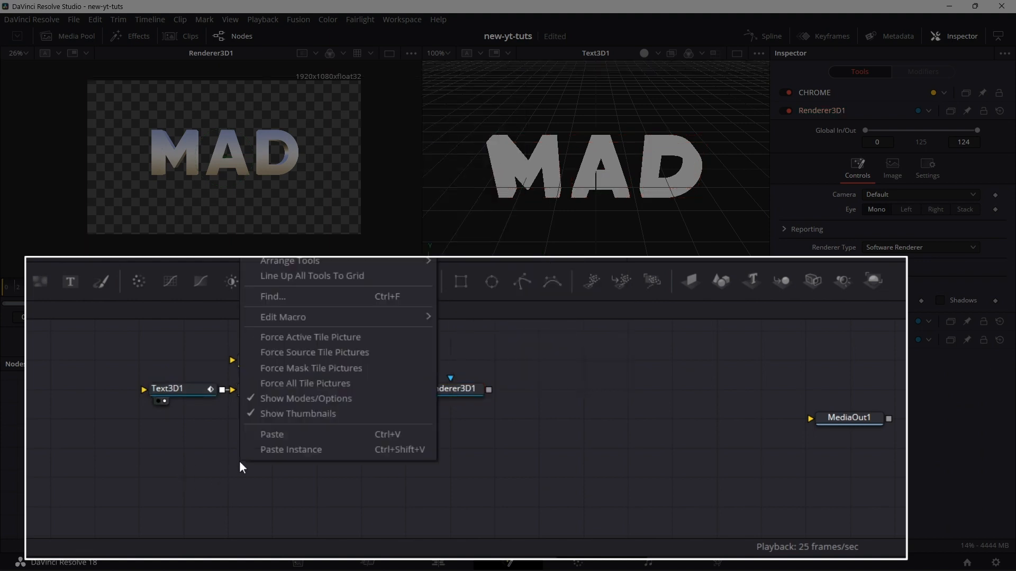
click(280, 437)
drag(68, 451, 291, 451)
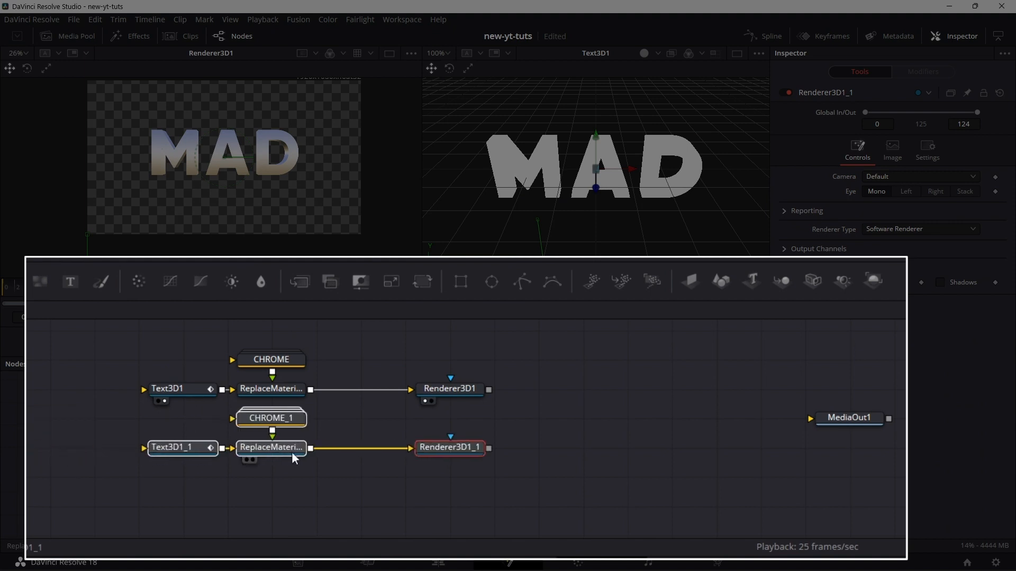
click(555, 435)
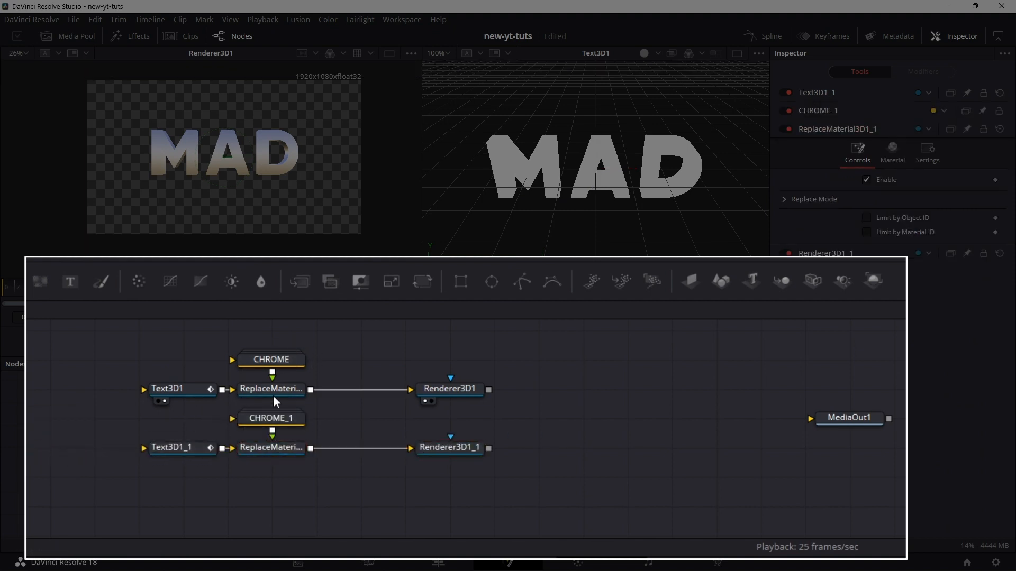
- Delete the duplicated CHROME group and feed the original CHROME into the duplicate ReplaceMaterial node instead
click(290, 419)
key(Delete)
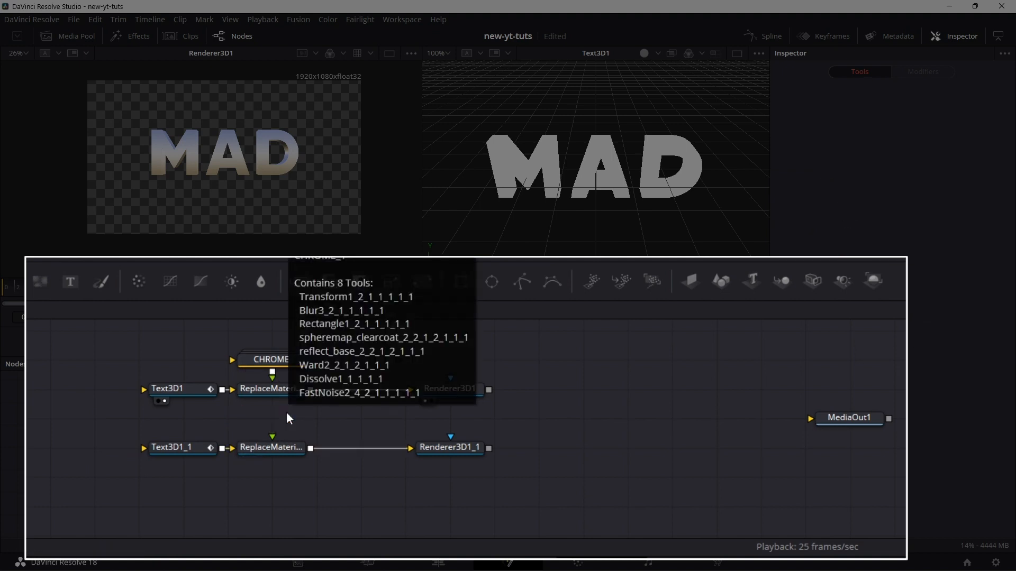
drag(272, 372, 273, 437)
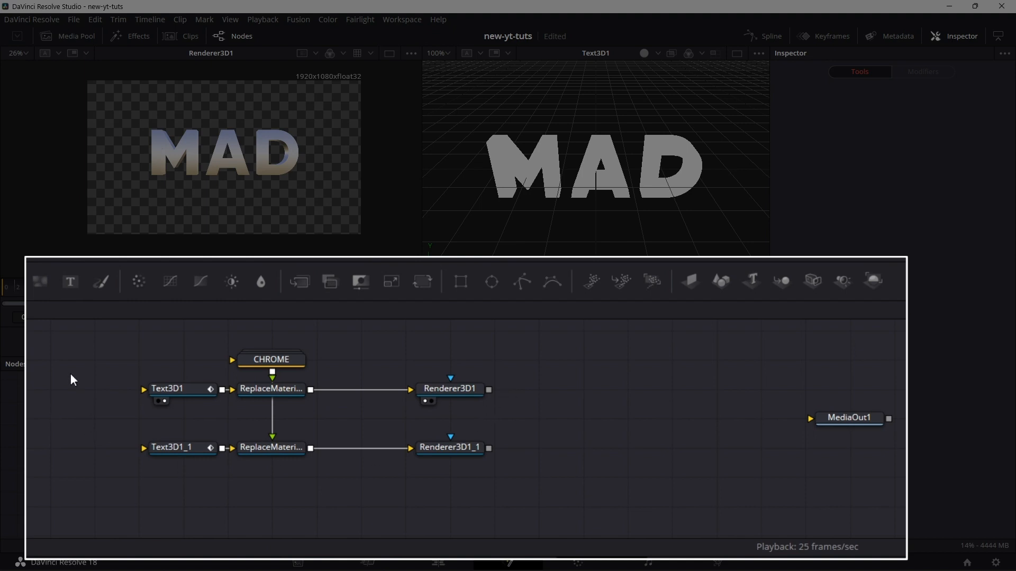
- Add a 2D Text node below Text3D1_1, show it in the second viewer and enter "MAD" as its text
drag(73, 288, 191, 479)
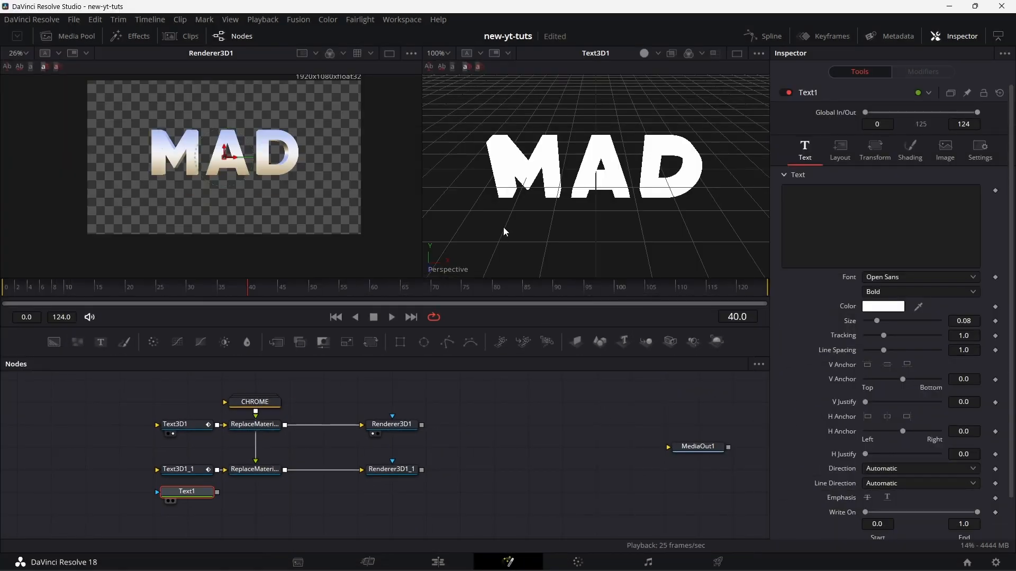
key(2)
click(871, 194)
text(MAD)
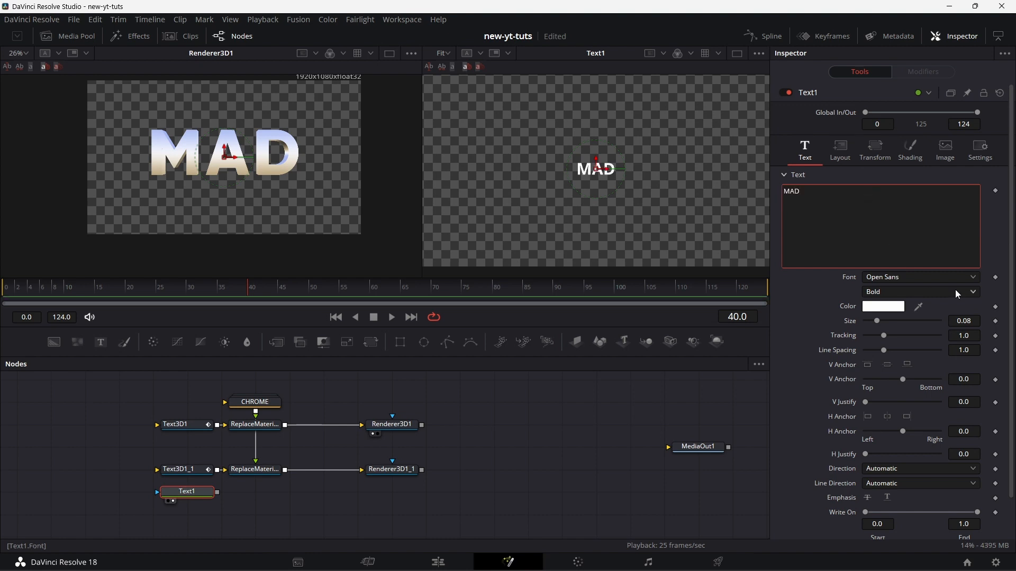
- Style the 2D "MAD" text in Gilroy ExtraBold with size 0.32 and tracking 1.05
click(973, 278)
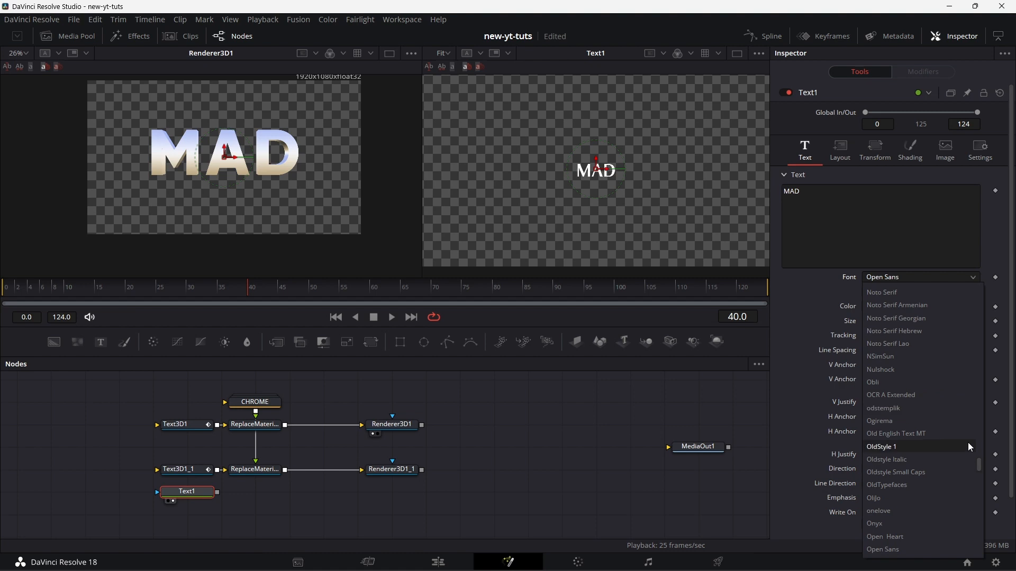
drag(981, 468, 985, 387)
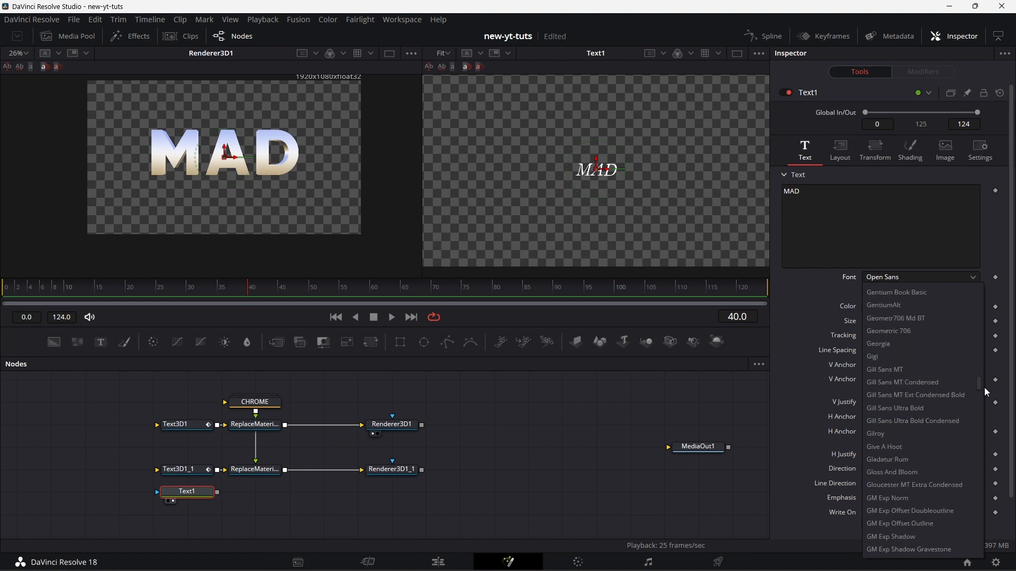
click(918, 430)
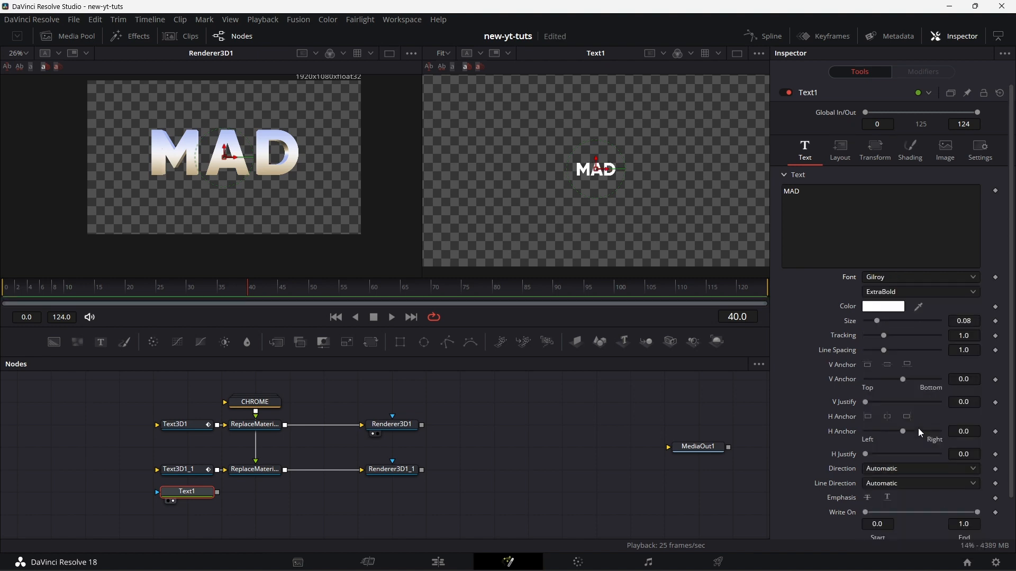
drag(877, 321, 910, 320)
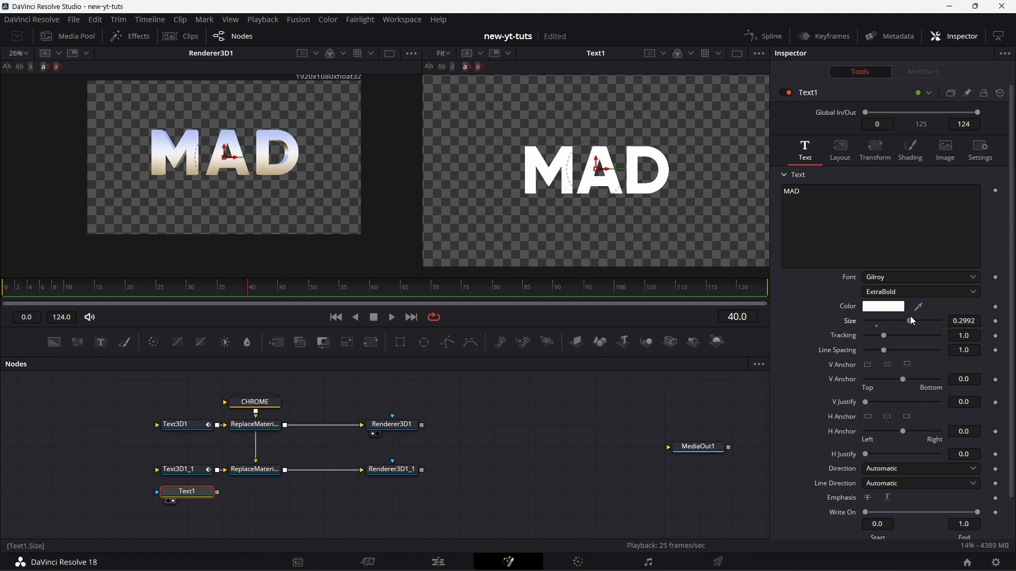
click(975, 337)
text(5)
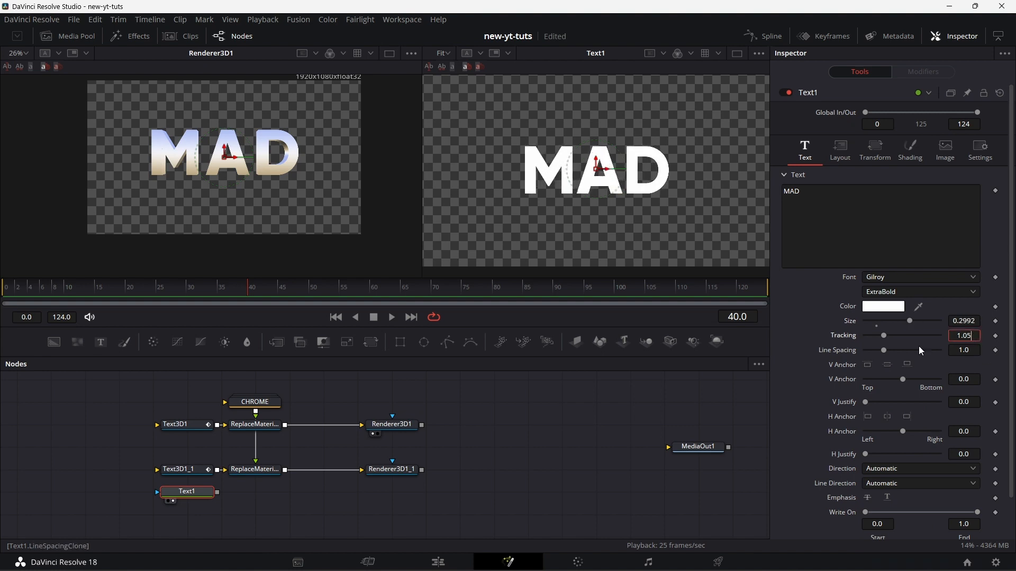
key(Return)
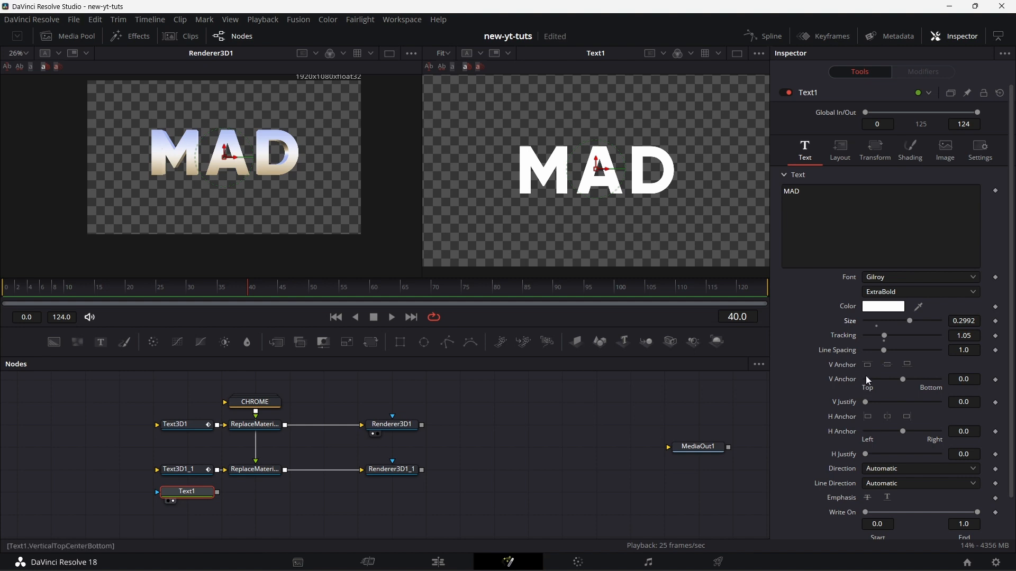
drag(910, 319, 912, 319)
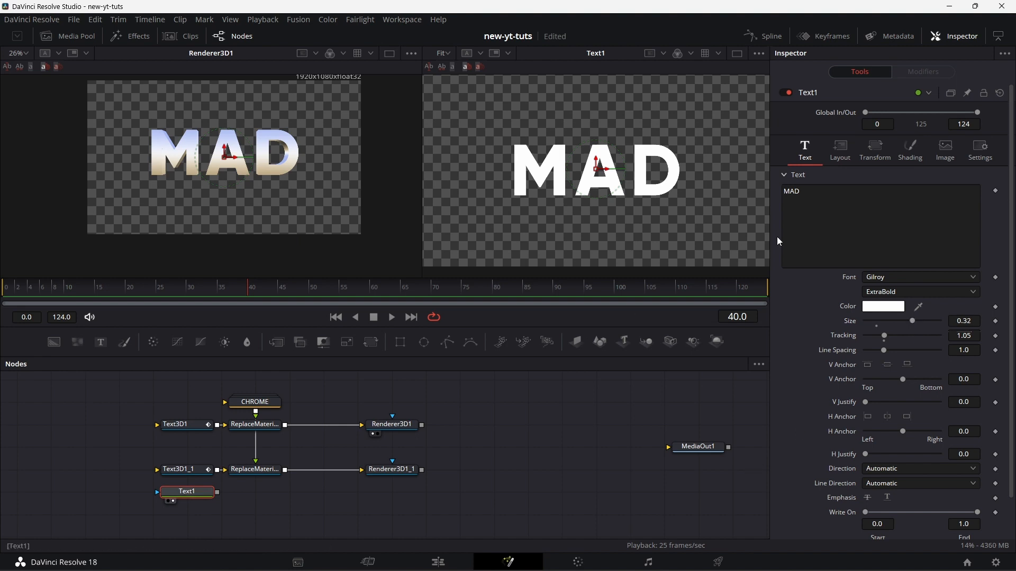
- Apply a Character Level Styling modifier to the 2D text and keyframe its character styling at frame 45
right_click(828, 197)
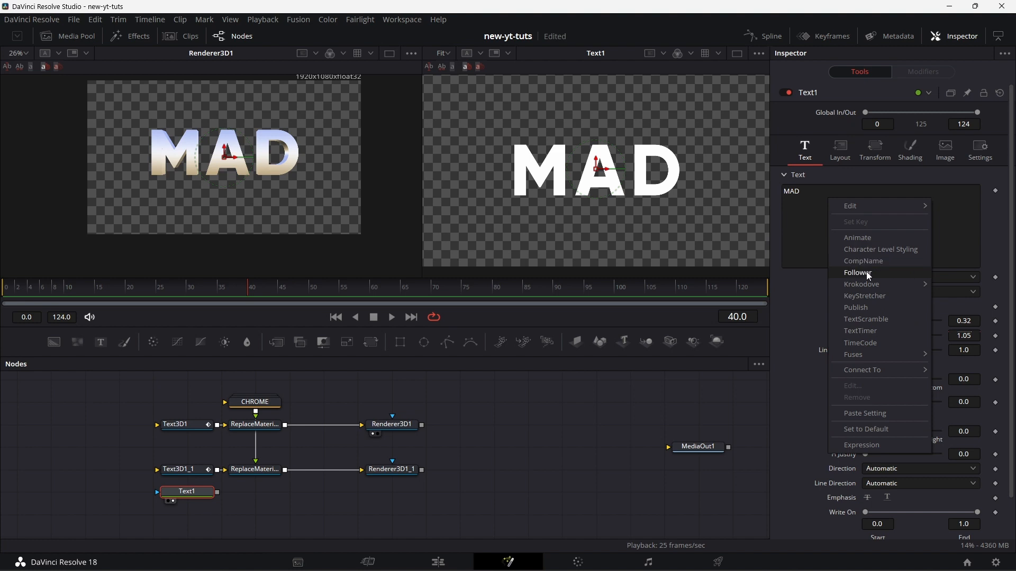
click(894, 251)
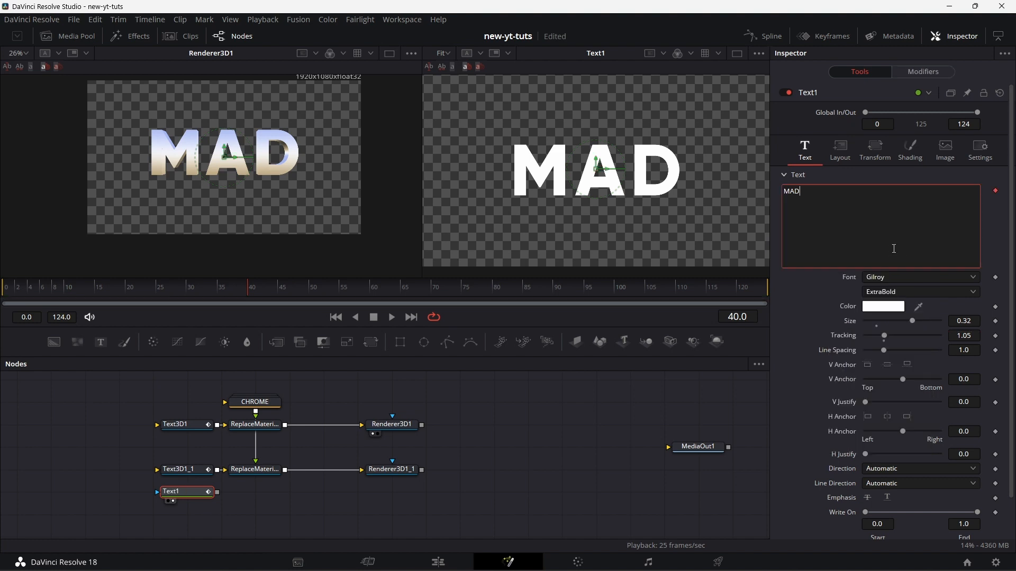
click(926, 70)
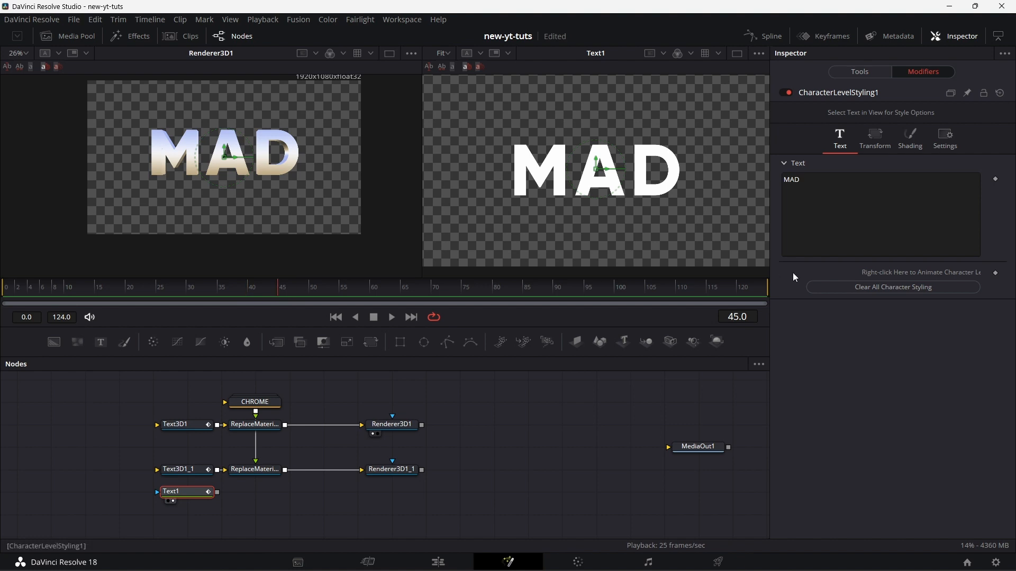
click(997, 275)
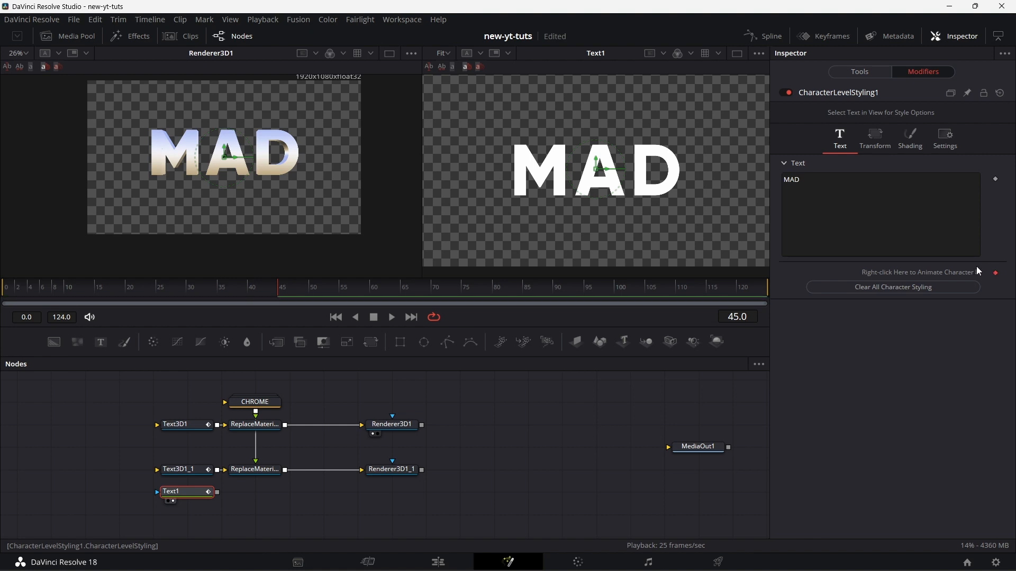
- Select the letter M and set its shading rotation to about 93.9 on Angle X and 391.3 on Angle Y
click(913, 137)
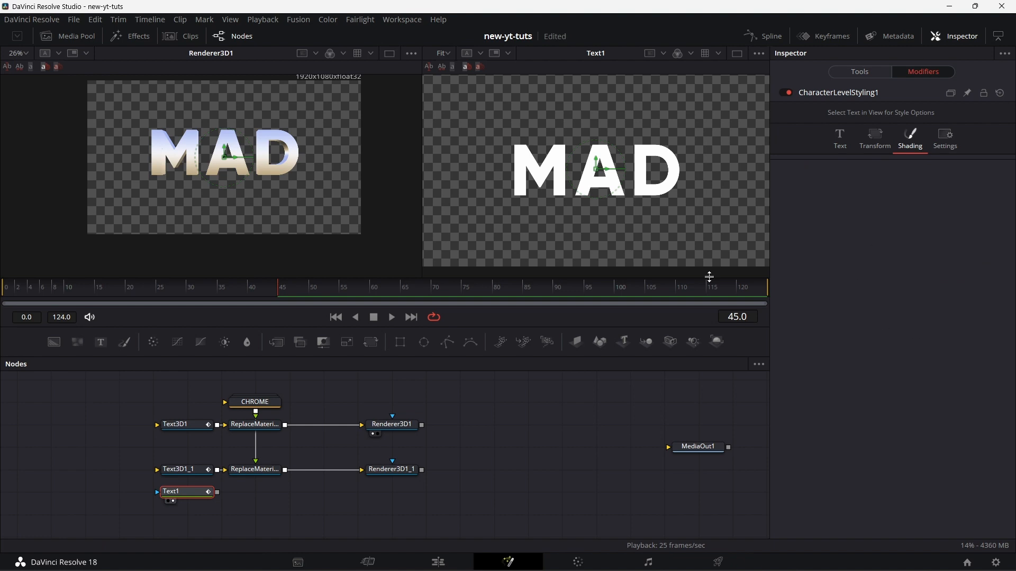
drag(497, 115, 527, 161)
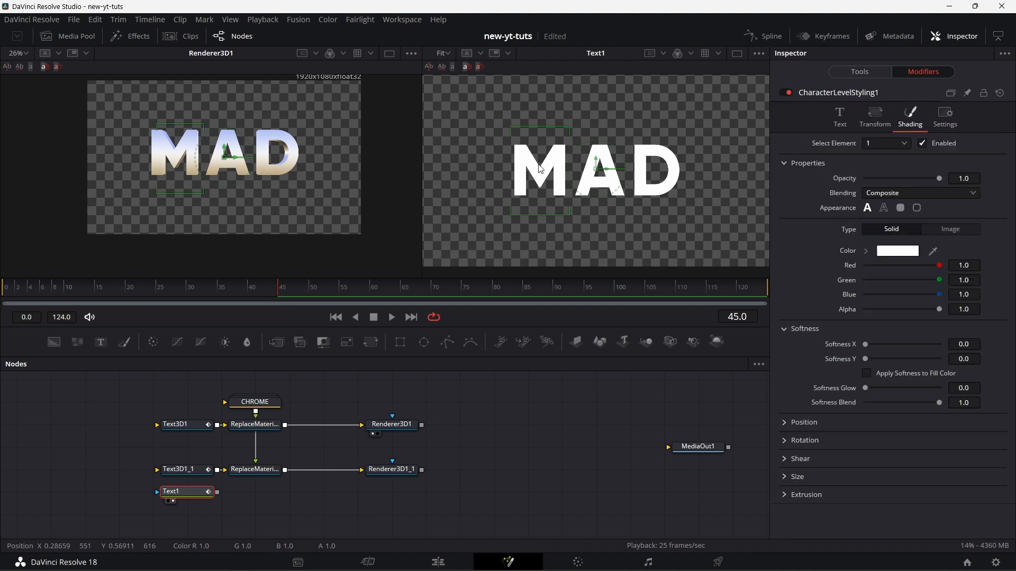
click(786, 423)
click(784, 524)
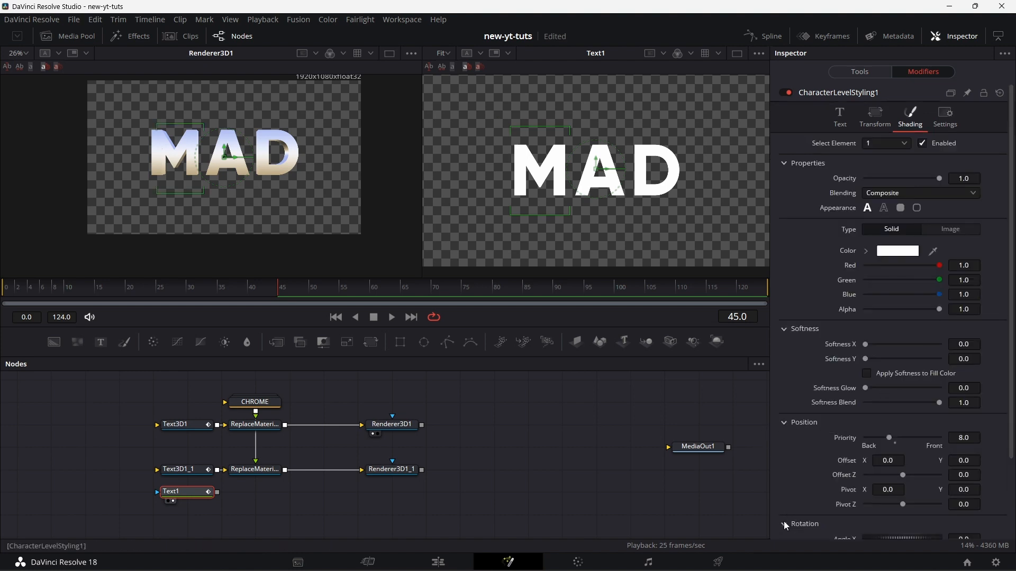
scroll(807, 464, down, 3)
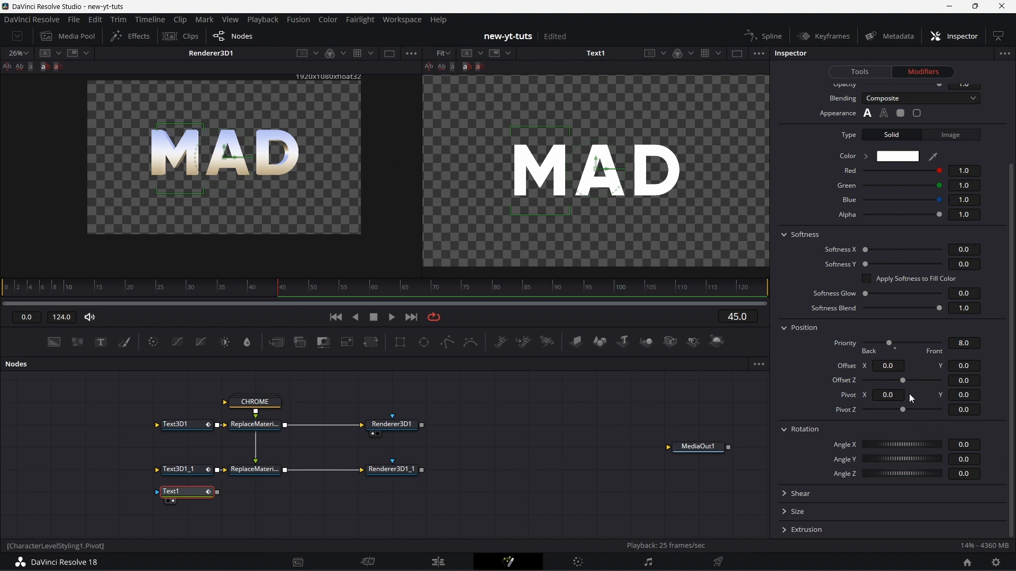
drag(887, 445, 902, 446)
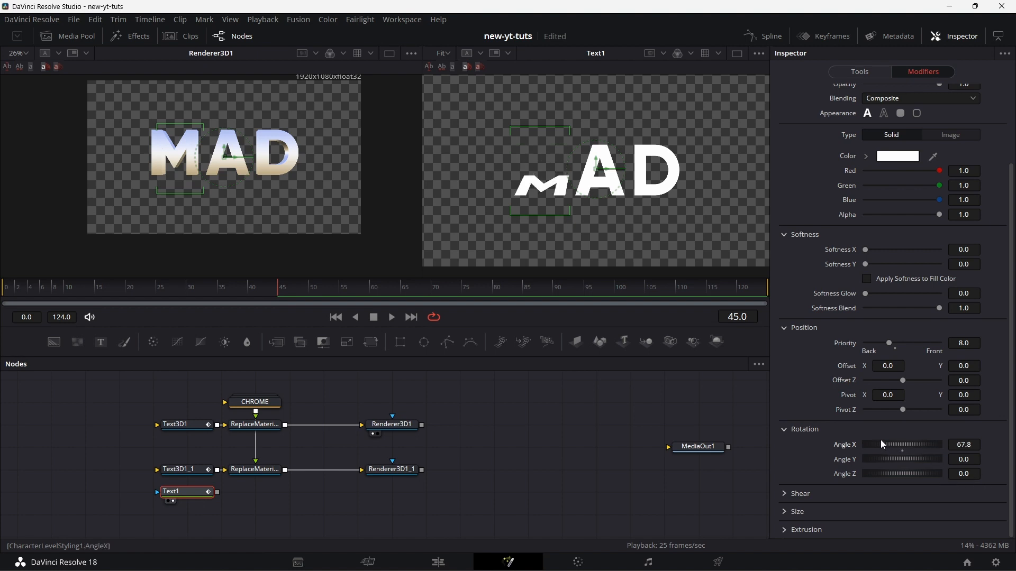
drag(894, 442, 972, 484)
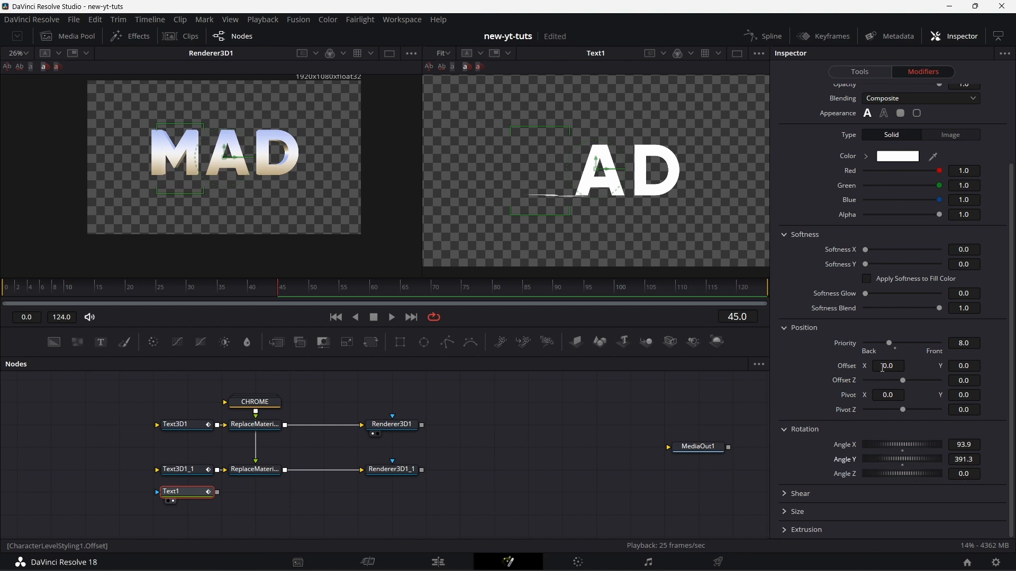
- Move the letter M out of frame with a position offset of about X -1.692 and Y 0.774
drag(890, 366, 891, 366)
drag(963, 366, 969, 367)
drag(889, 366, 882, 367)
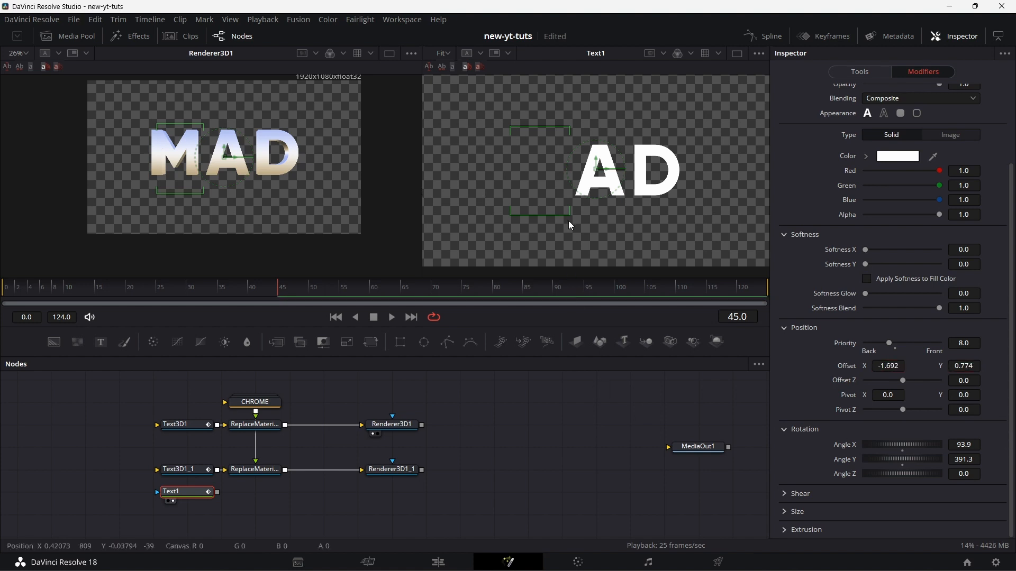
key(ctrl+z)
key(ctrl+z)
key(ctrl+z)
key(ctrl+z)
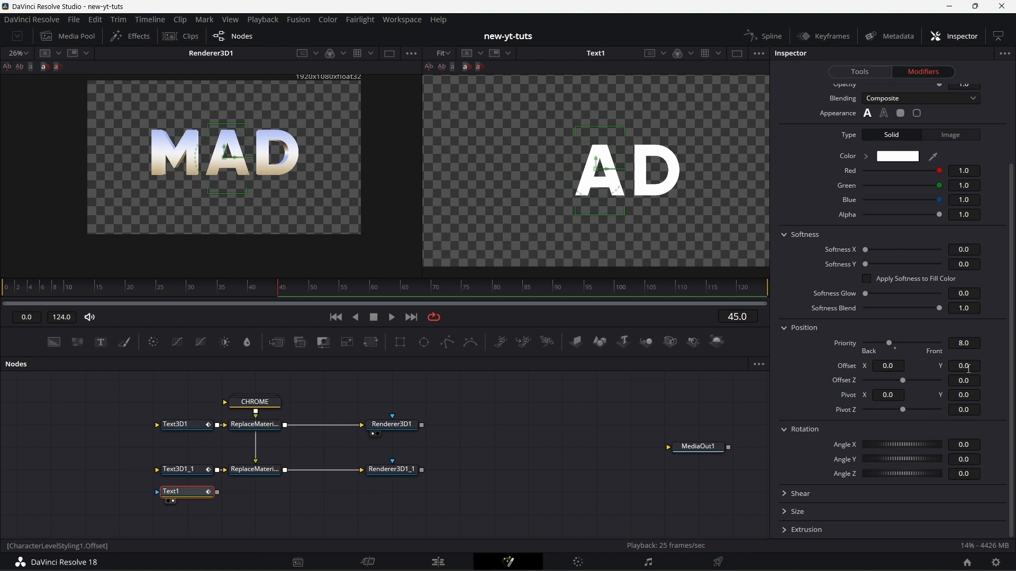
- Move the letter A below the frame with offset X 0.275, Y -0.908, rotating it 114.8 on Angle X and 245.2 on Angle Y
drag(964, 366, 912, 366)
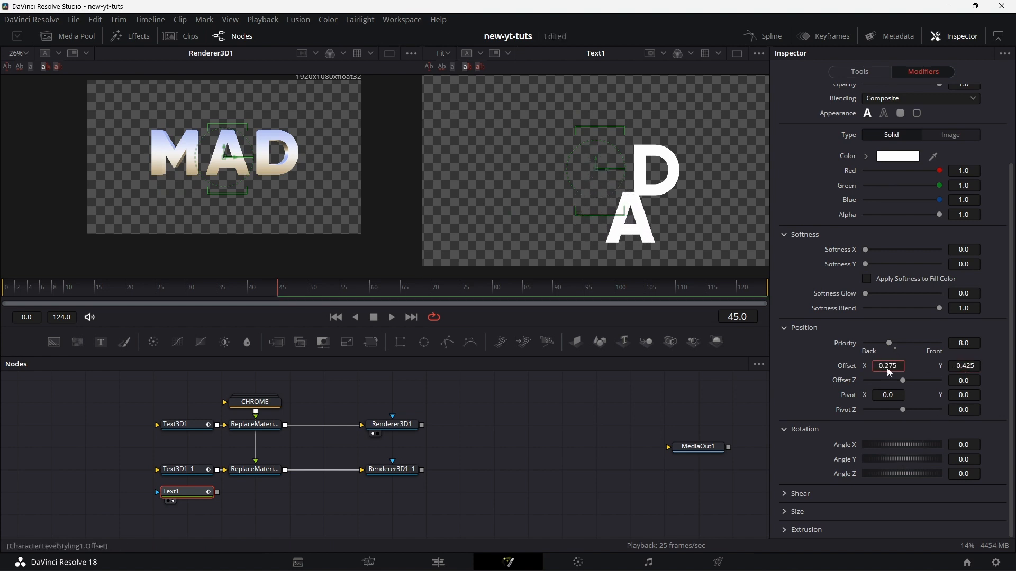
drag(885, 445, 939, 466)
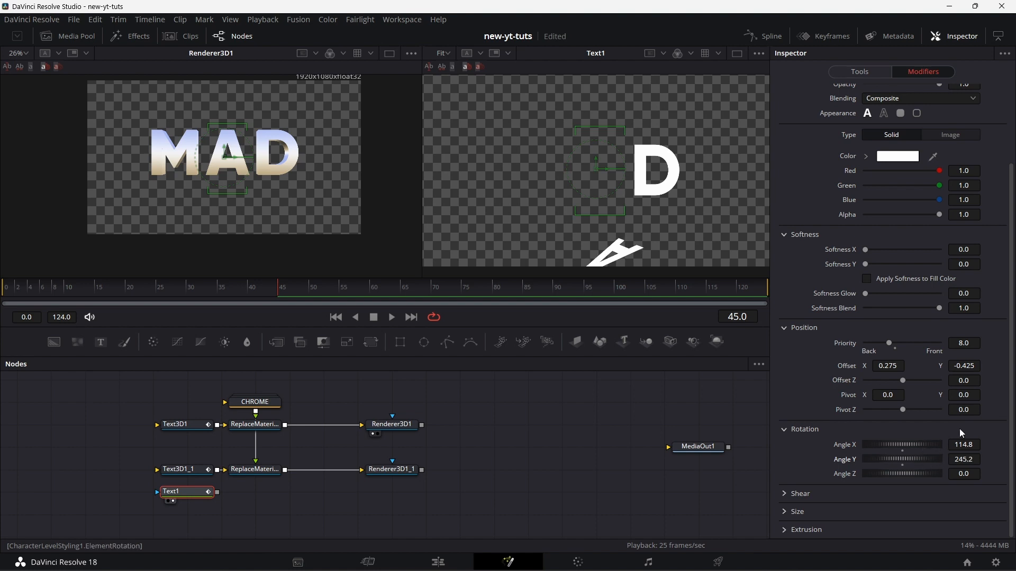
drag(968, 366, 947, 366)
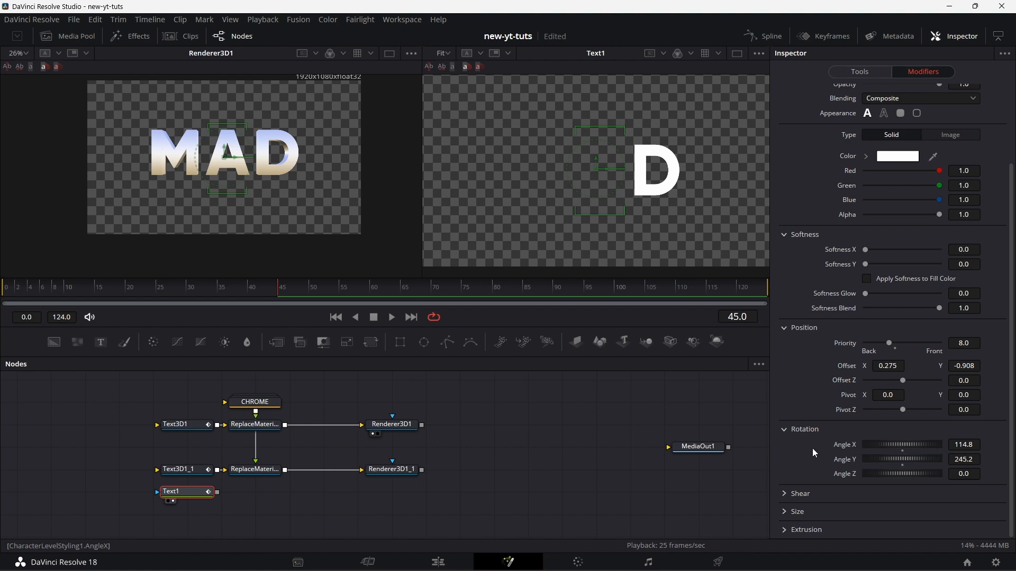
- Select the letter D, offset it to about X 1.294, Y 0.571, and rotate it 64.8 on Angle X and 339.1 on Angle Y
drag(634, 106, 656, 169)
drag(886, 366, 936, 367)
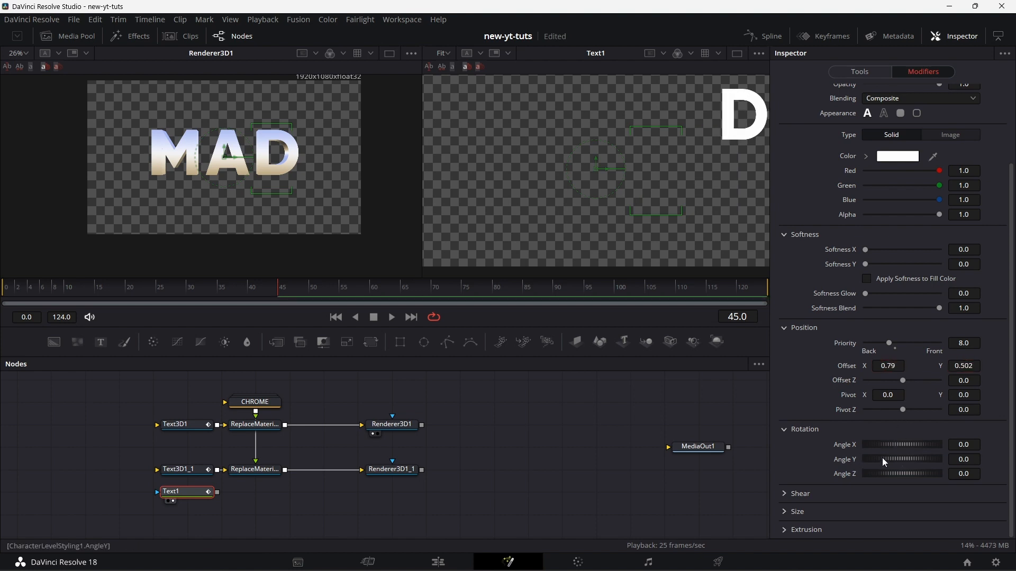
drag(888, 462, 996, 441)
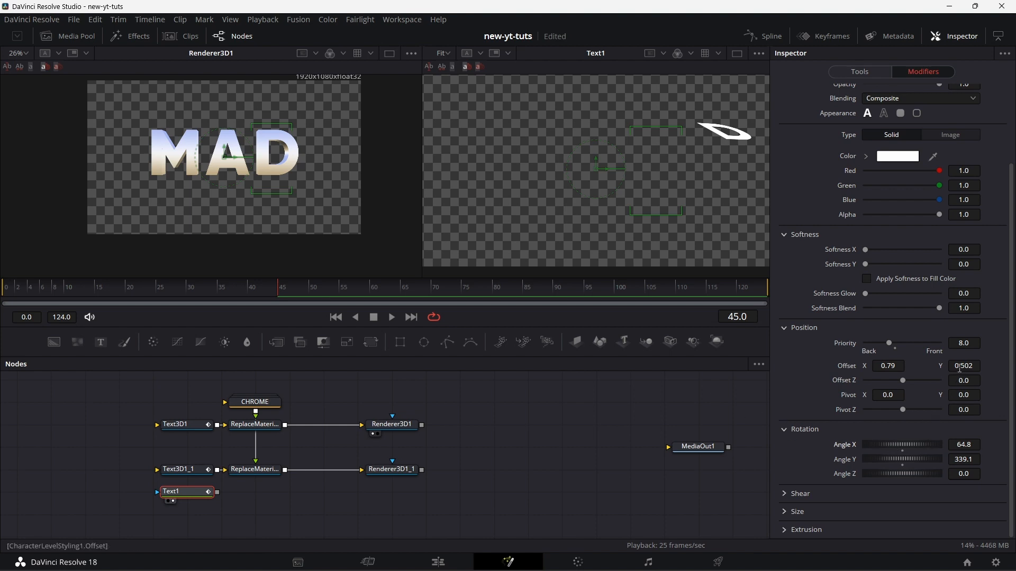
drag(959, 366, 996, 366)
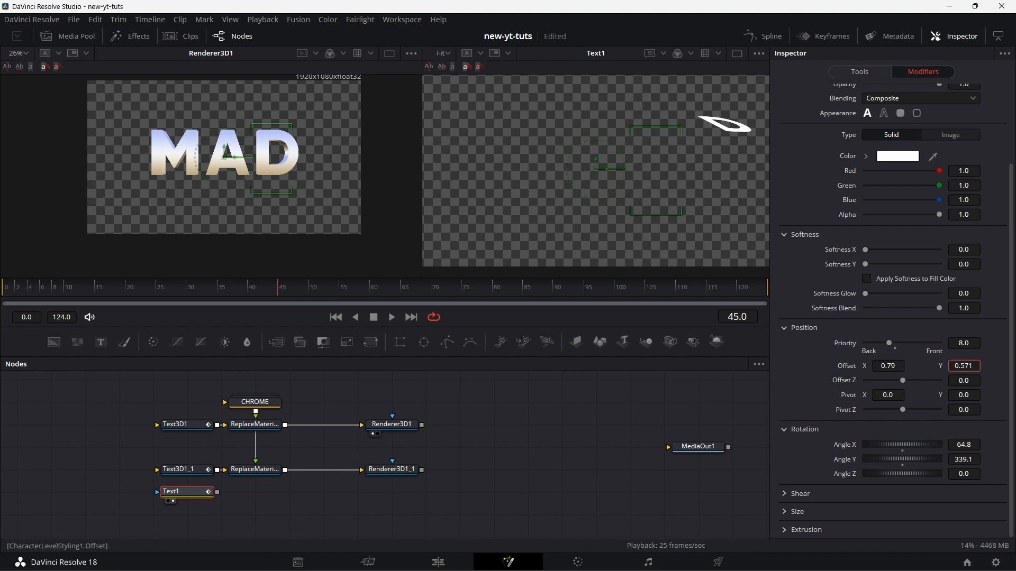
drag(882, 366, 897, 366)
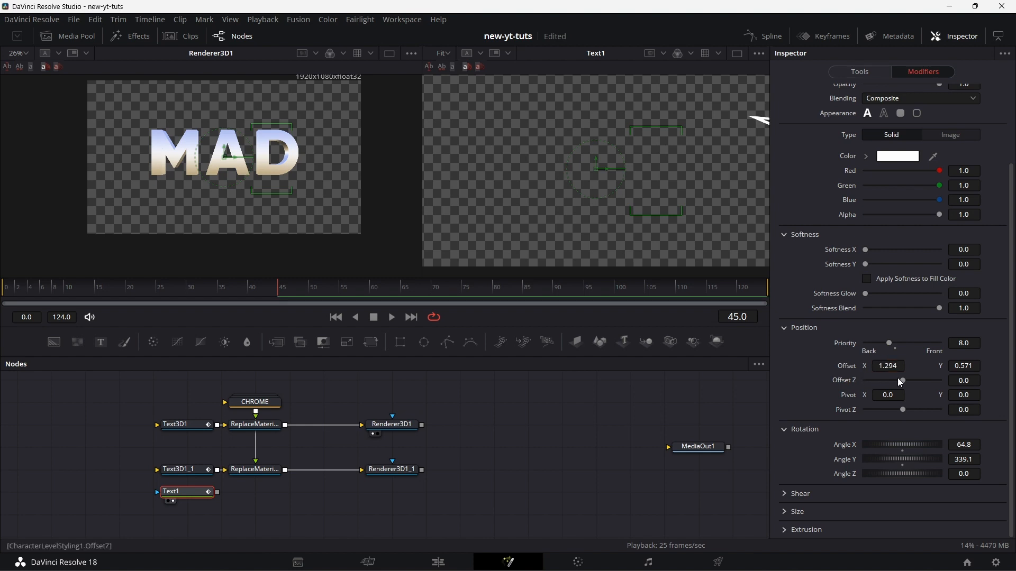
- Raise the letter D's Y offset to 1.472, and at frame 40 reset its offset, Angle X and Angle Y to 0.0
drag(970, 366, 1000, 366)
click(249, 290)
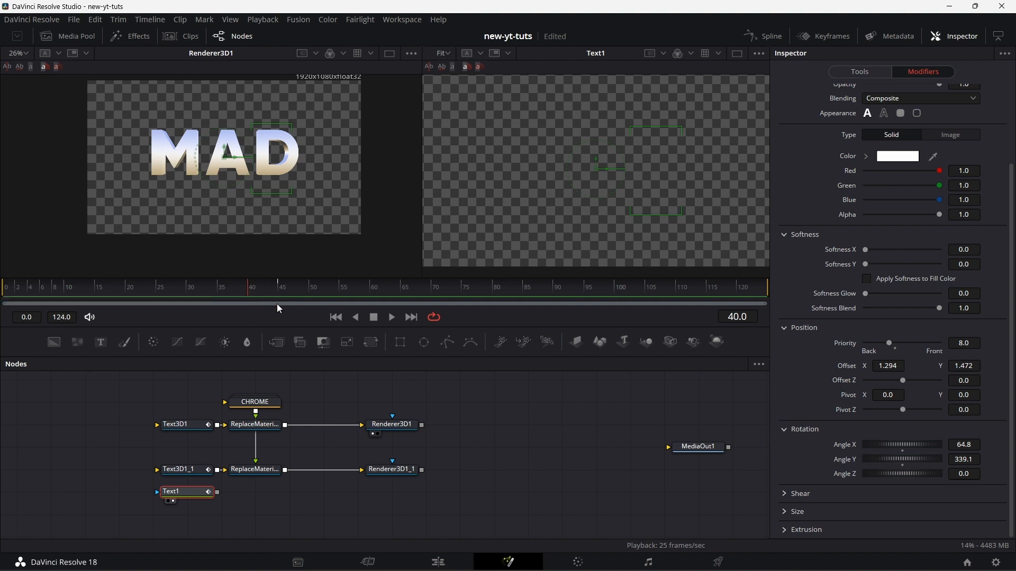
double_click(845, 372)
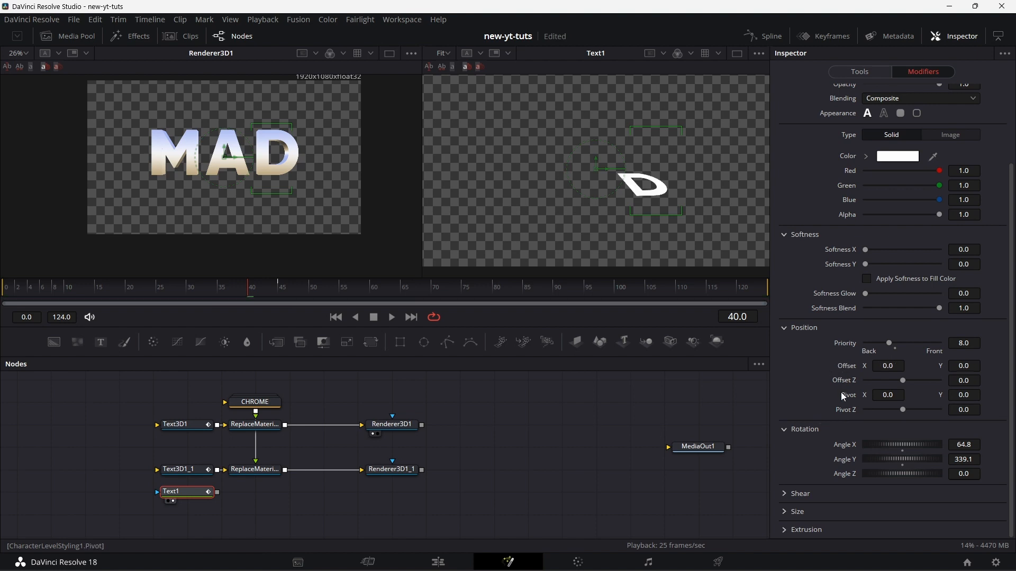
double_click(847, 446)
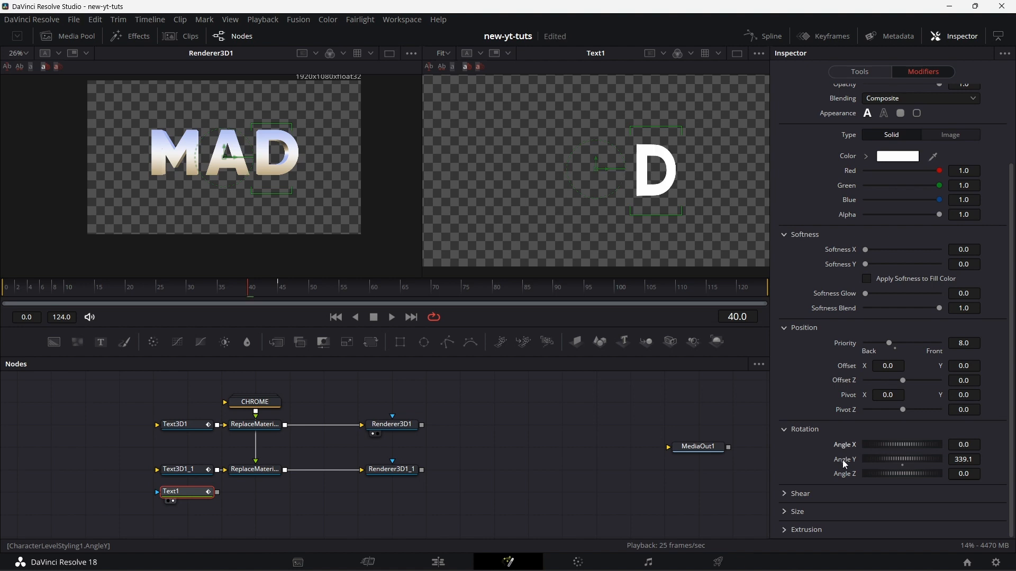
double_click(843, 460)
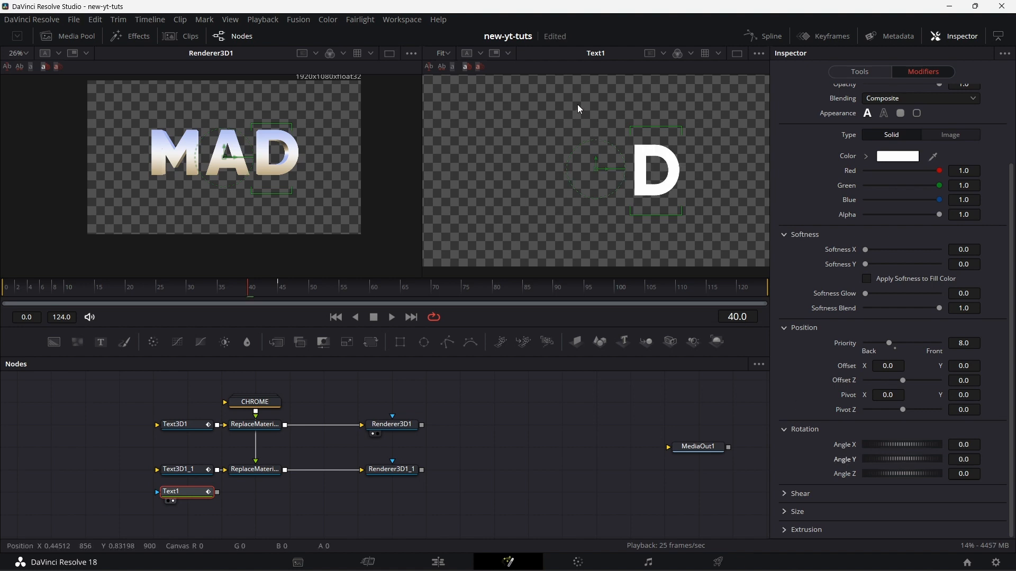
- Select the letter A at frame 40 and reset its Angle X, Angle Y and position offset to 0.0
click(595, 142)
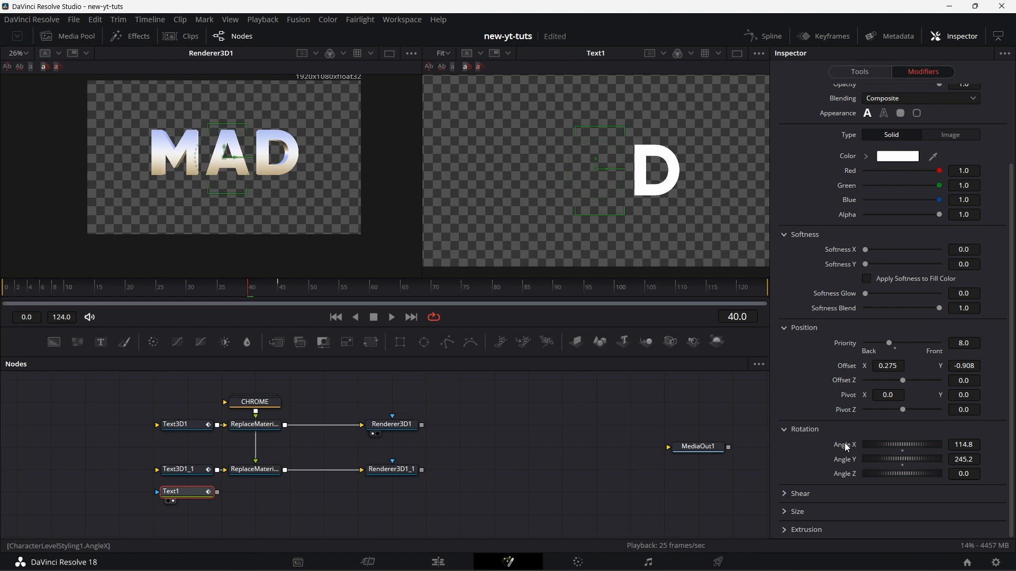
double_click(846, 448)
double_click(845, 462)
double_click(847, 367)
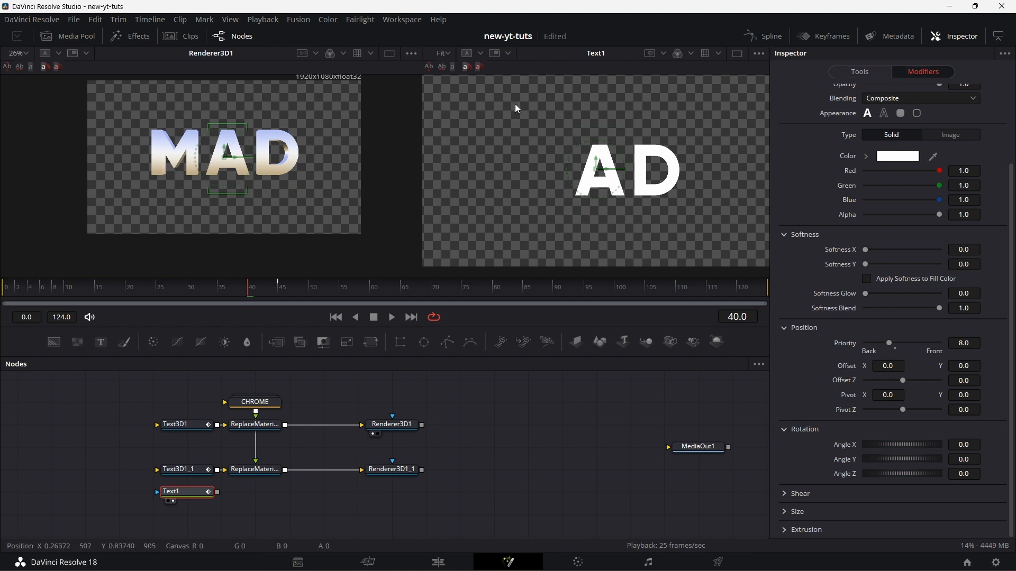
- Select the letter M at frame 40 and reset its Angle X, Angle Y and position offset to 0.0
click(541, 156)
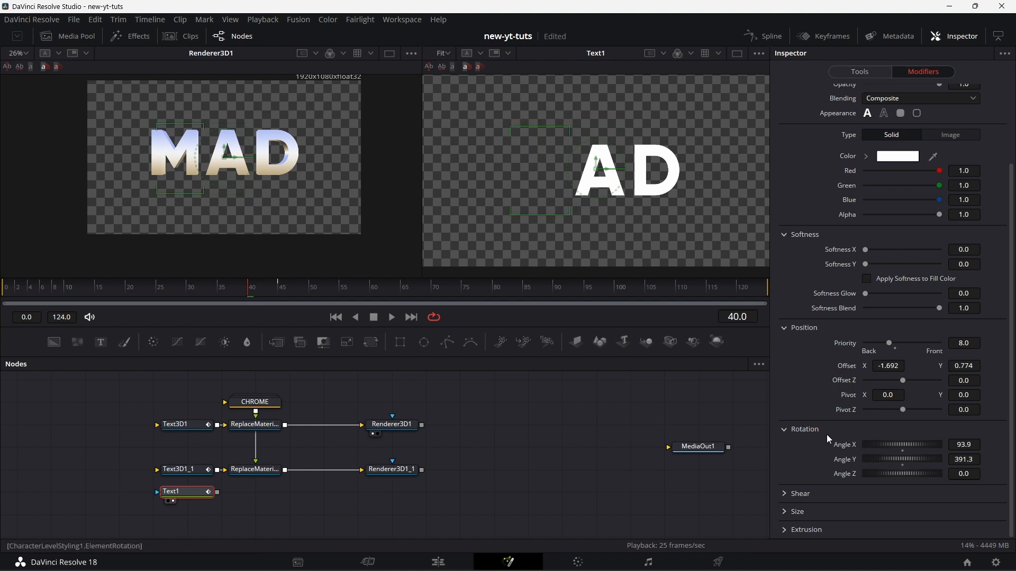
double_click(845, 445)
double_click(845, 460)
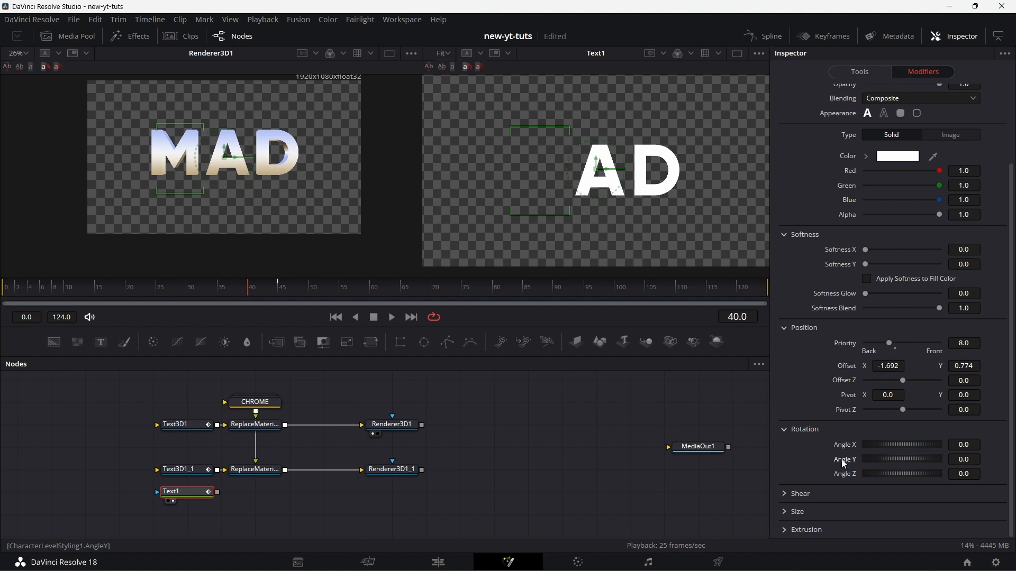
double_click(847, 367)
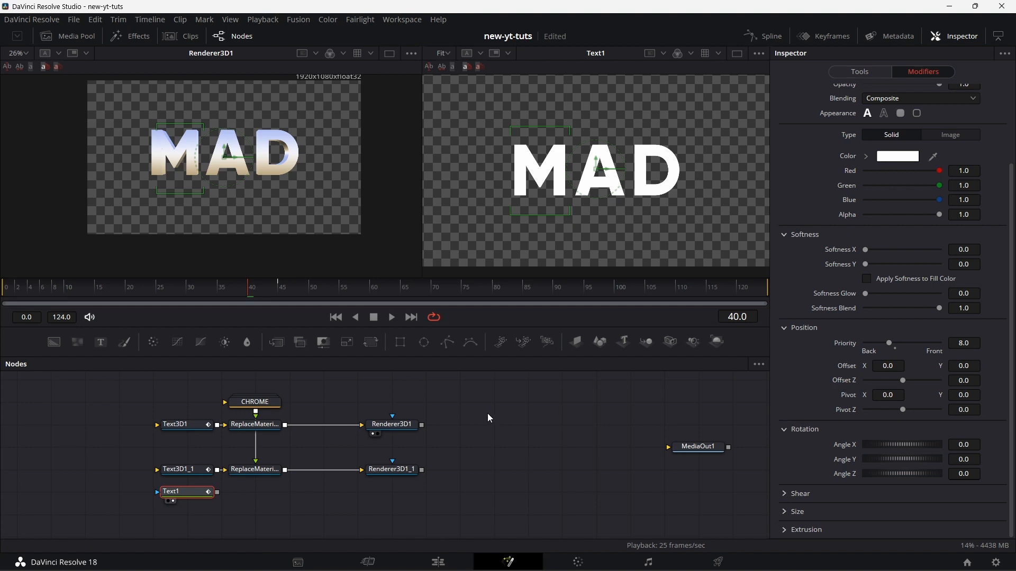
- Step through frames 40 to 45 to check how the letters scatter in the Text1 animation
key(Right)
key(Right)
key(Right)
key(Right)
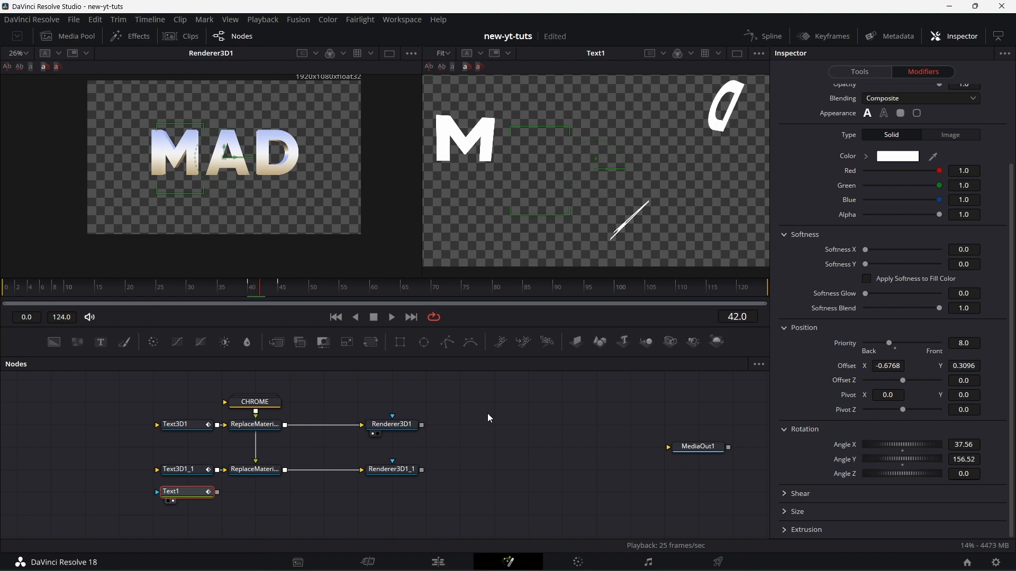
key(Right)
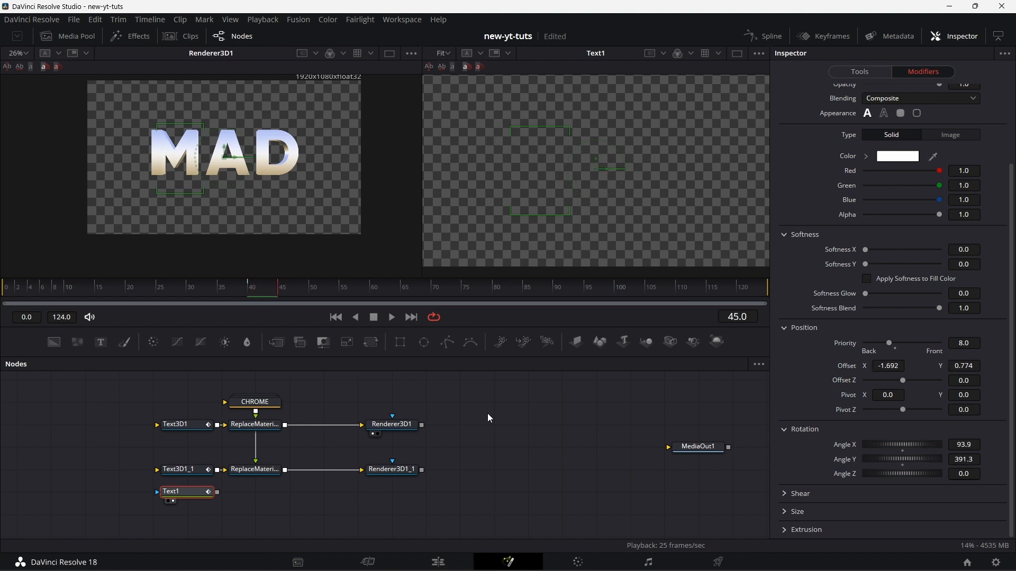
- Remove the Follower1_1 modifier from the text of the Text3D1_1 node
click(189, 474)
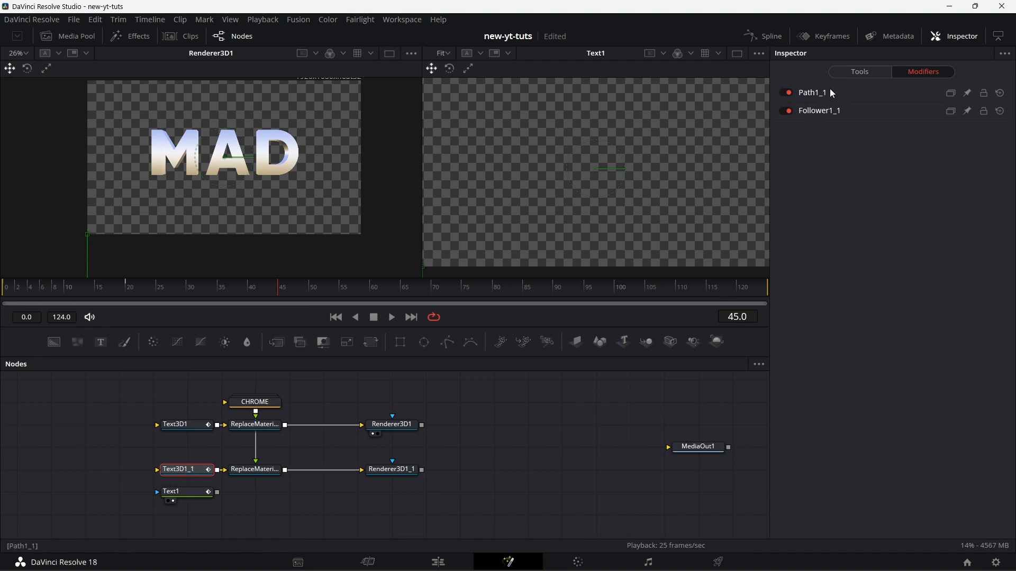
click(862, 72)
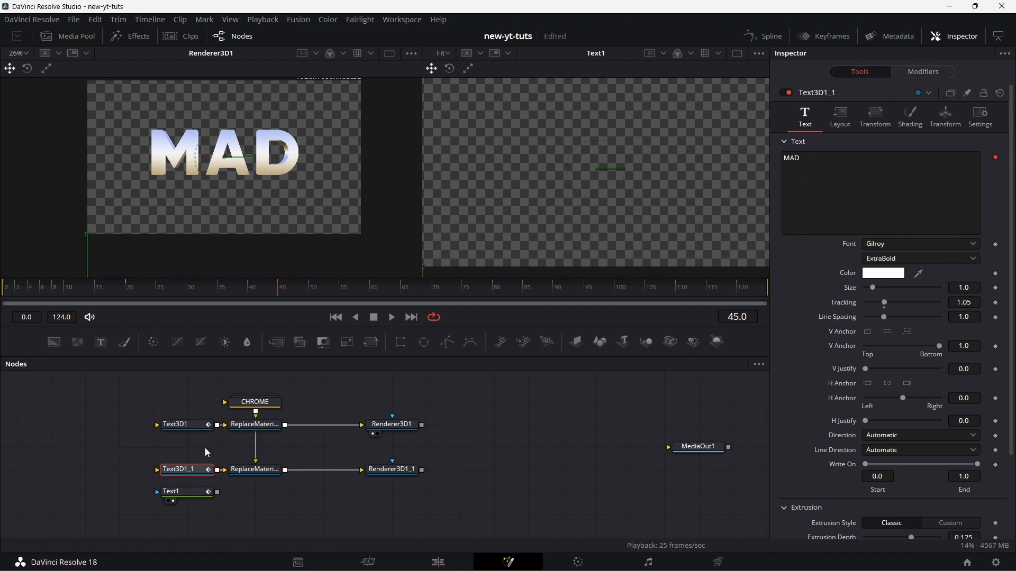
right_click(813, 172)
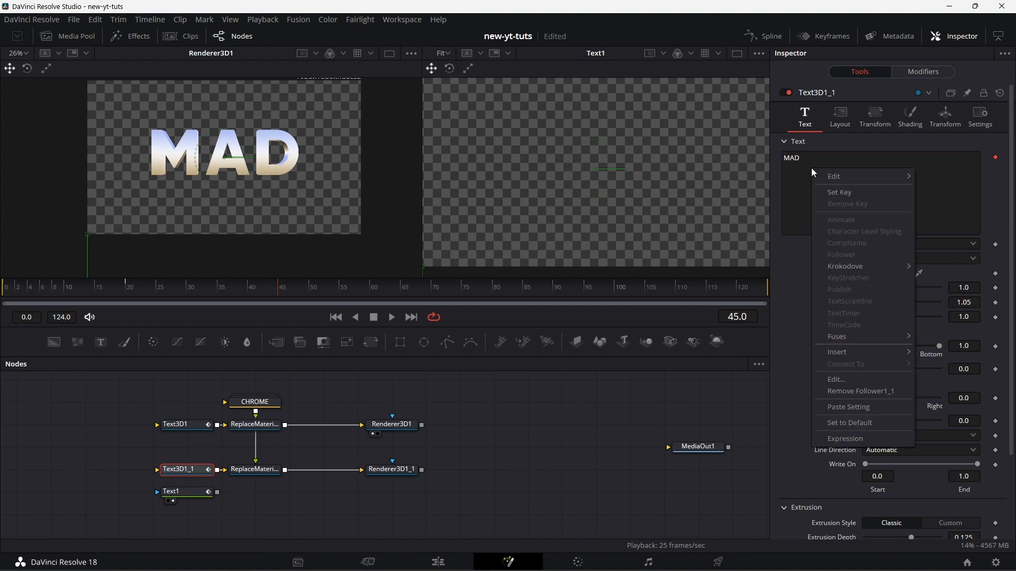
click(862, 391)
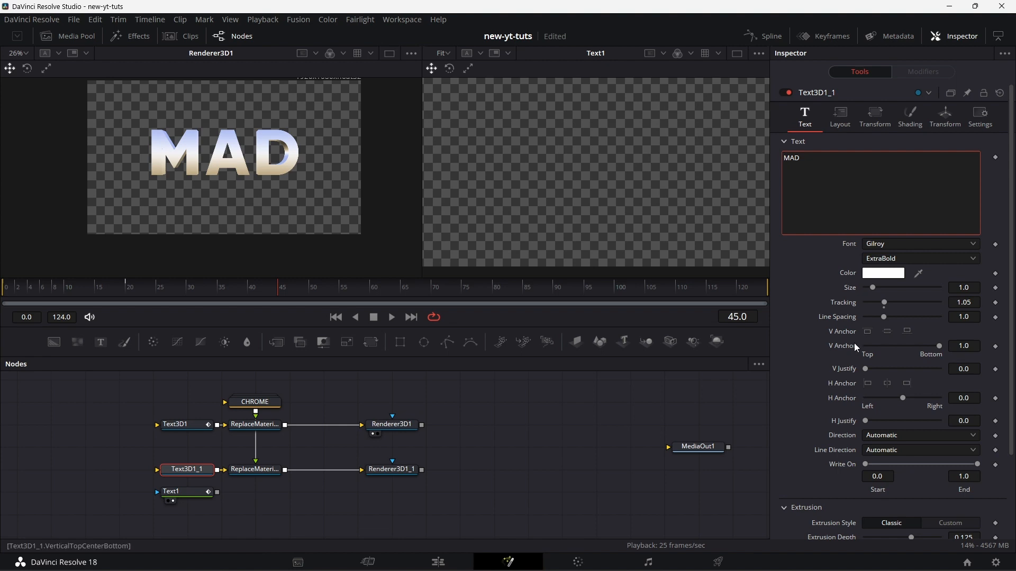
- Connect the text of Text3D1_1 to the Styled Text output of CharacterLevelStyling1
right_click(811, 161)
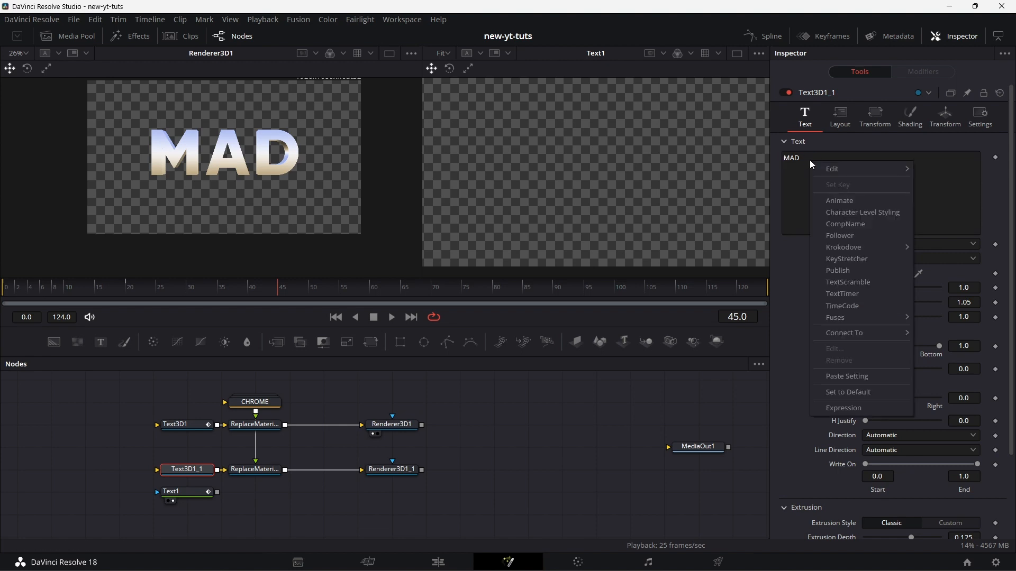
mouse_move(850, 334)
mouse_move(807, 335)
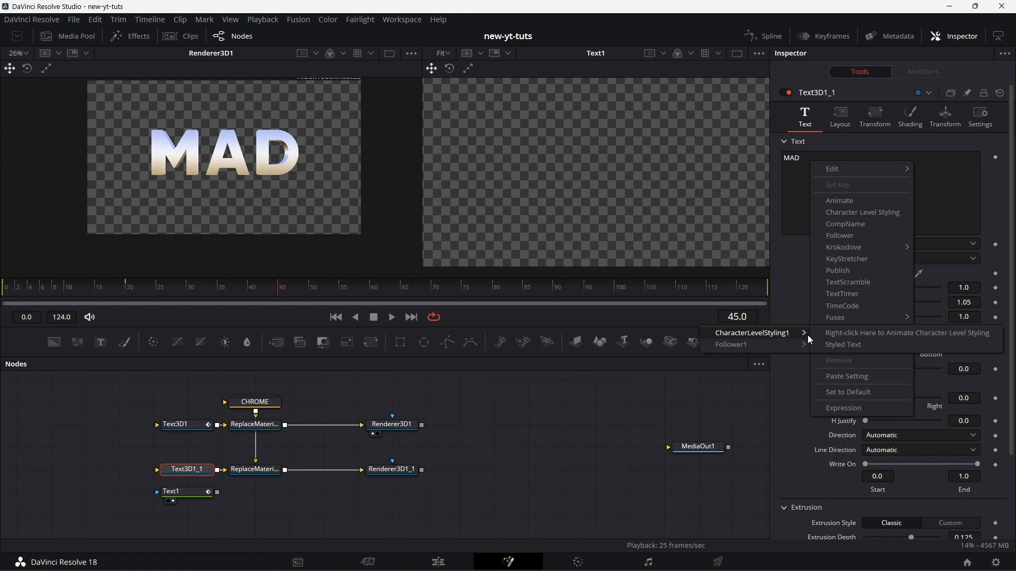
click(849, 345)
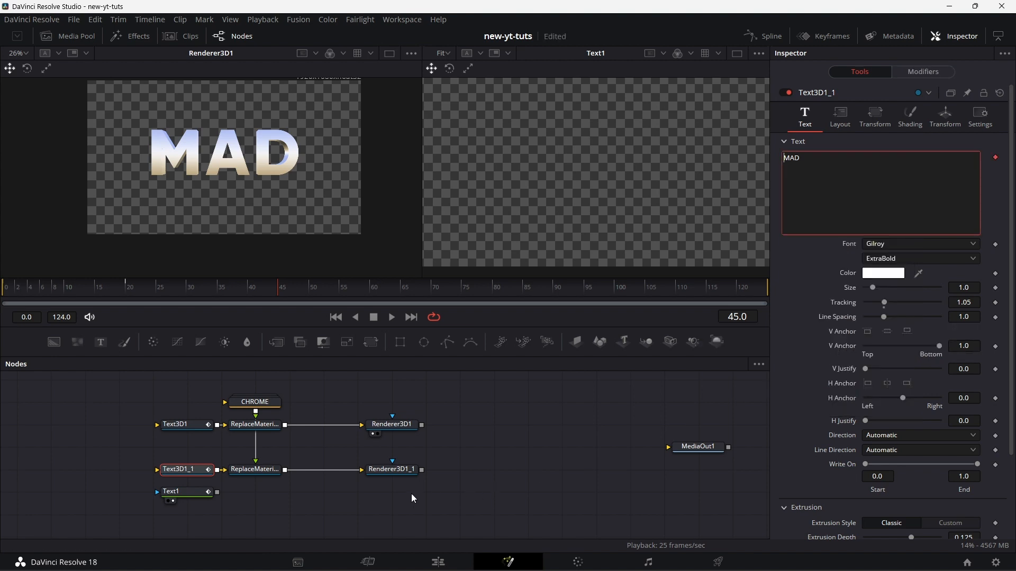
- View Renderer3D1_1 in place of Renderer3D1 and step through to frame 45 to check the chrome letters scattering
click(406, 472)
drag(278, 323, 272, 202)
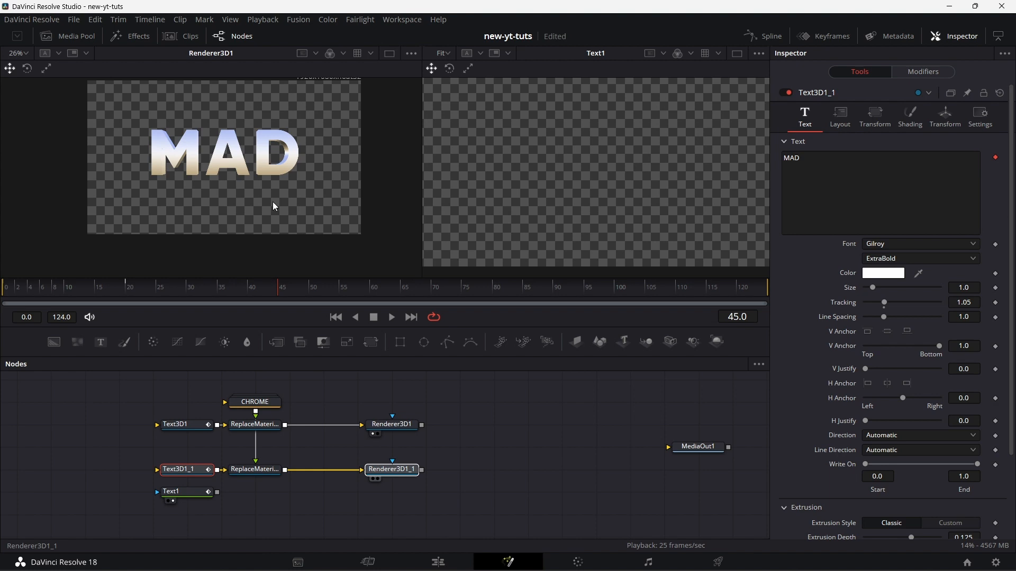
click(241, 291)
key(Right)
key(Right)
key(Right)
key(Right)
key(Right)
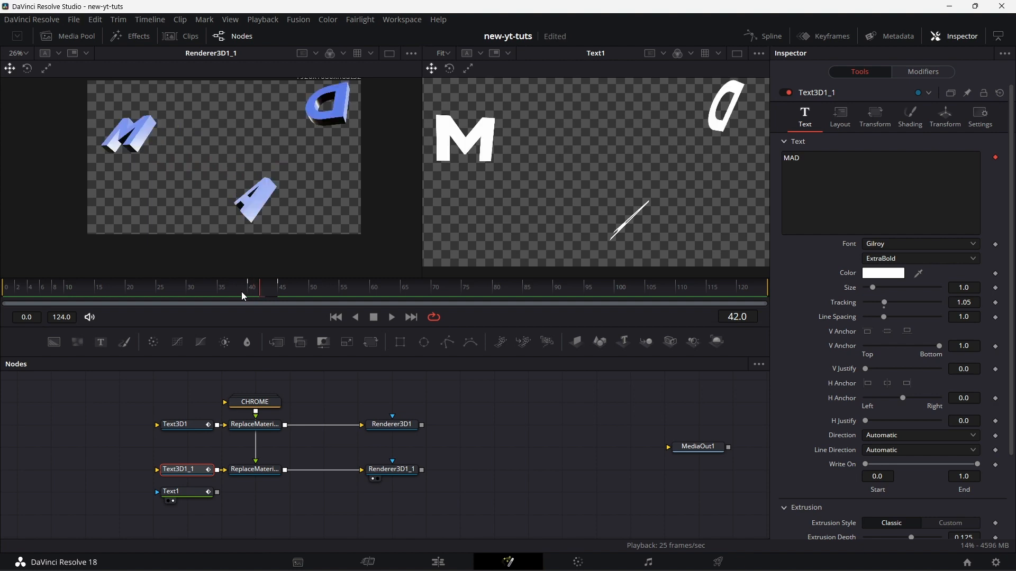
key(Right)
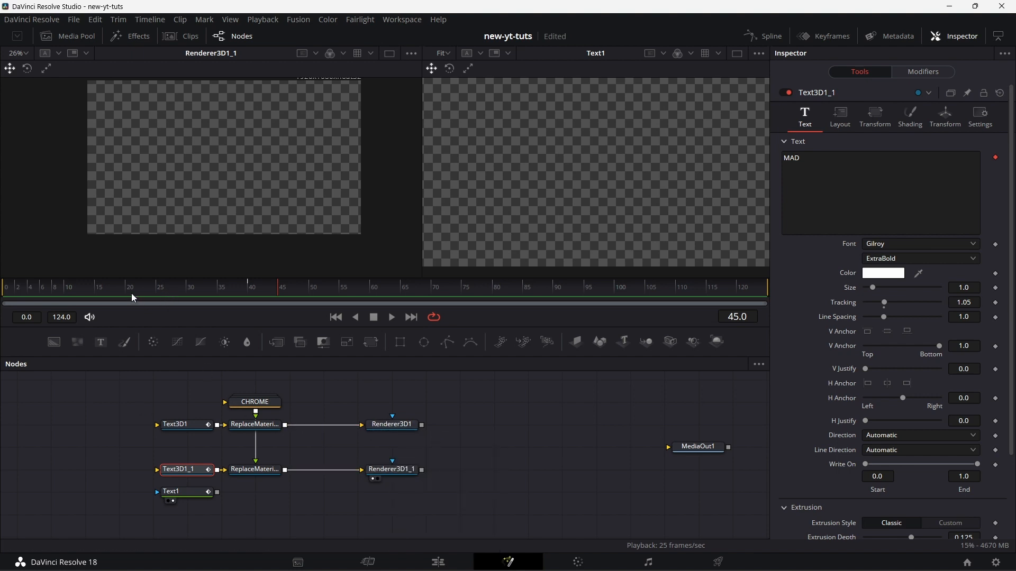
- View Renderer3D1 in place of Text1 to compare both renders, and set the playhead to frame 35
click(157, 290)
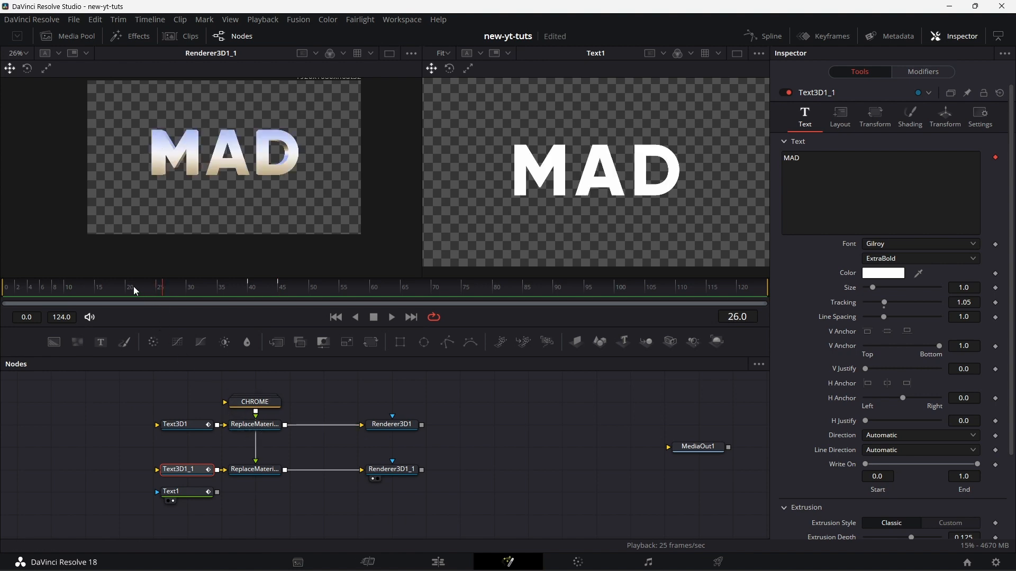
drag(131, 292, 117, 297)
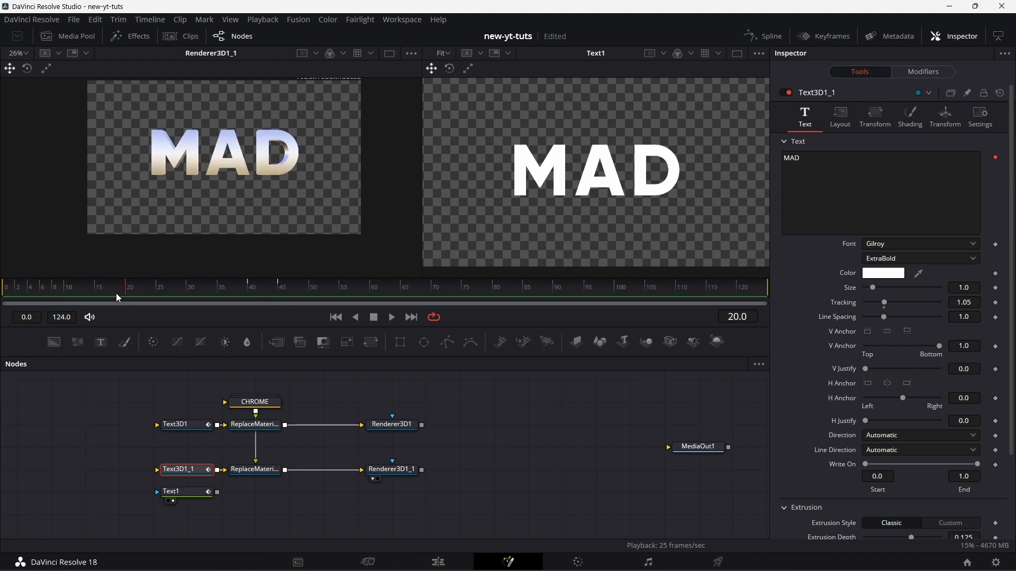
click(161, 289)
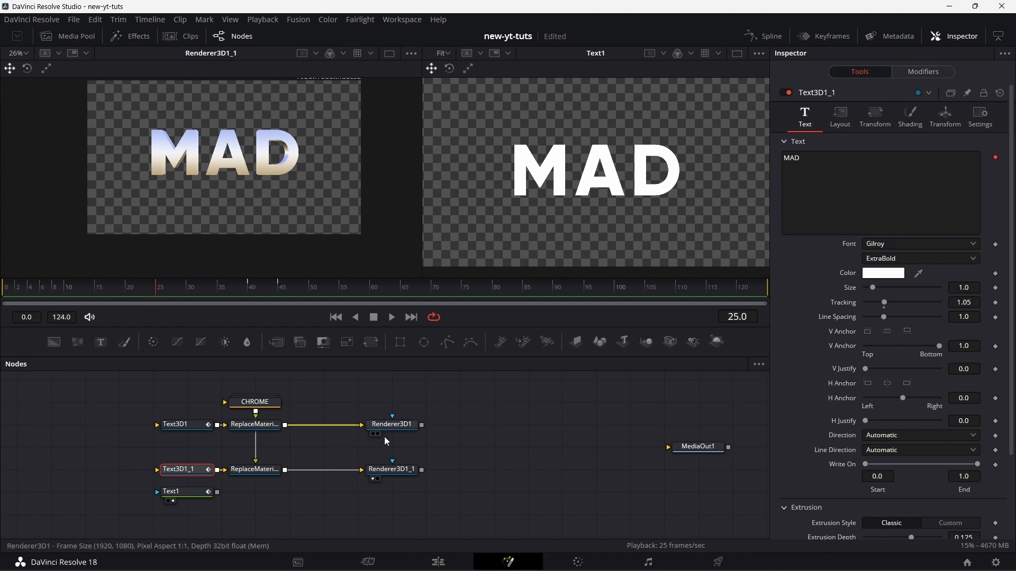
drag(660, 249, 656, 249)
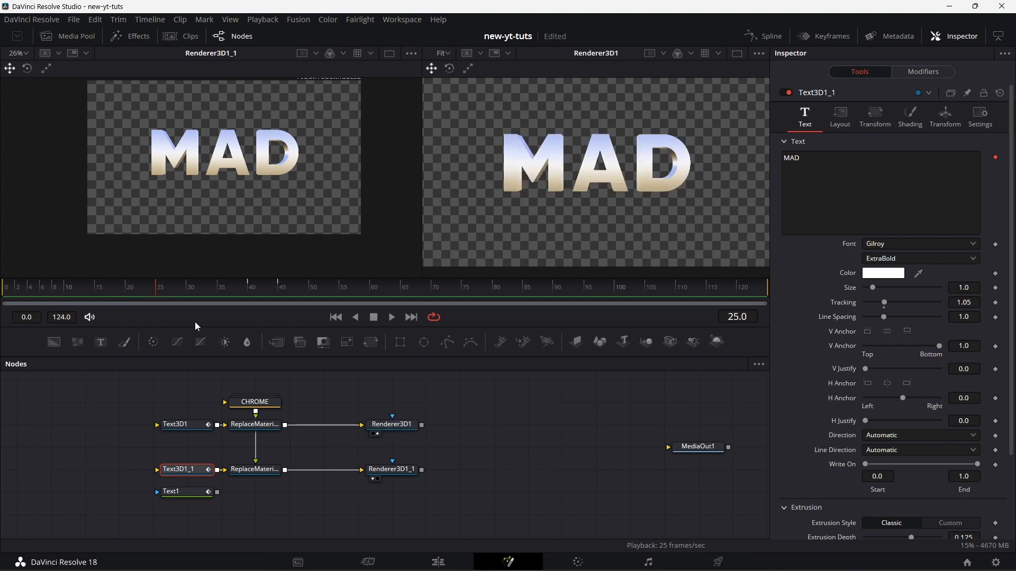
click(145, 291)
drag(157, 290, 173, 292)
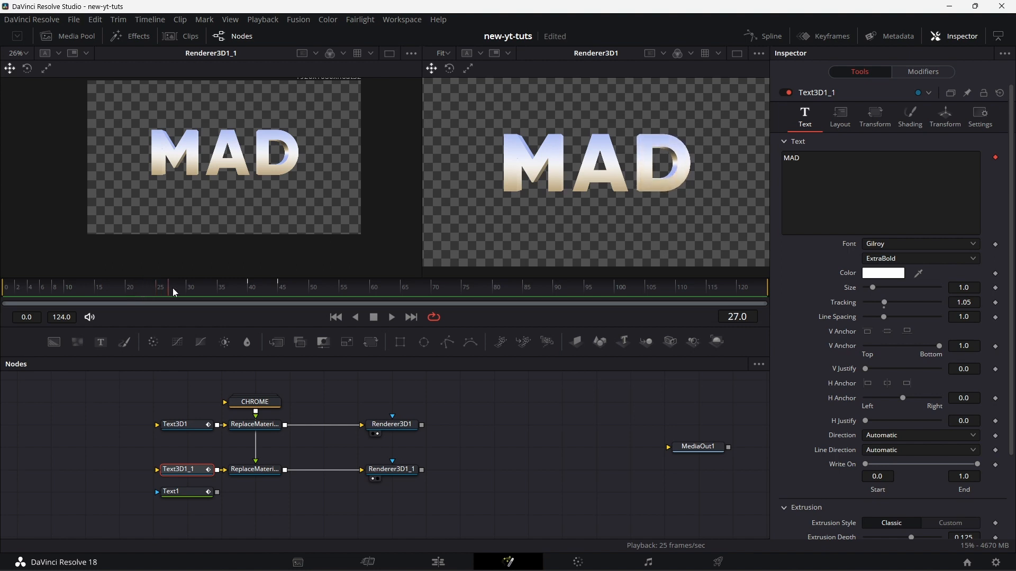
click(220, 287)
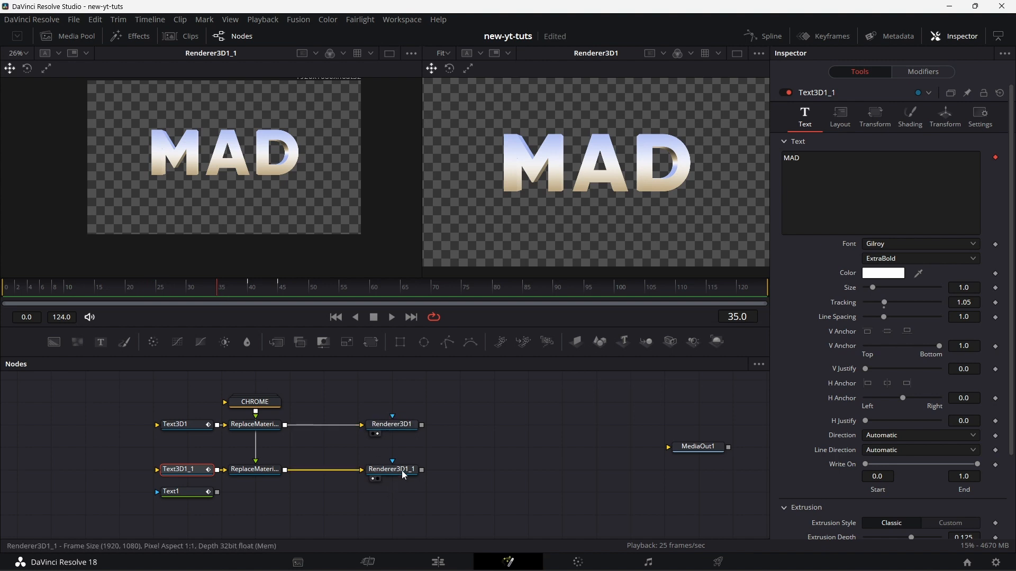
- Add a Dissolve node and connect Renderer3D1_1 as its background and Renderer3D1 as its foreground
mouse_move(402, 472)
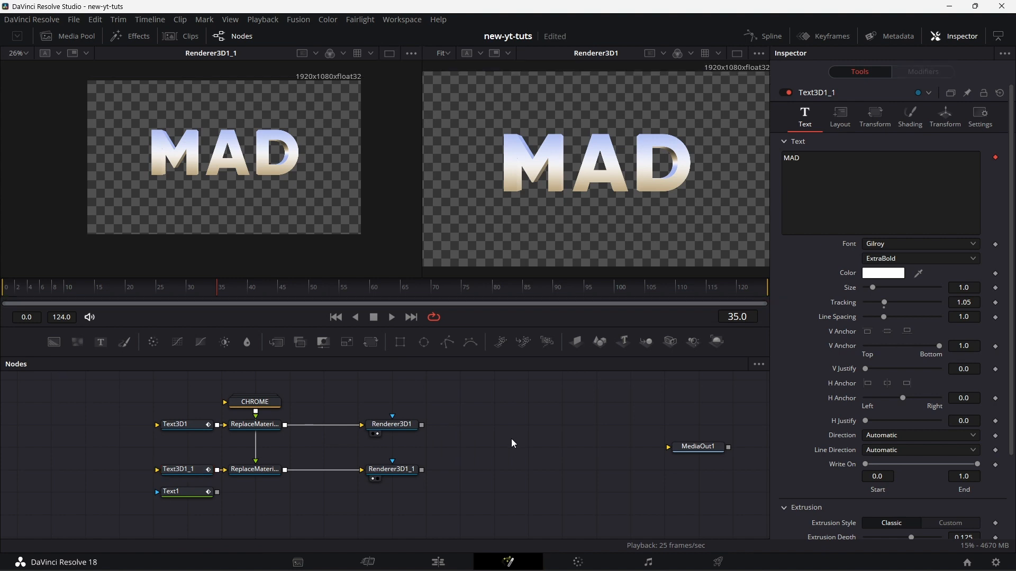
key(ctrl+space)
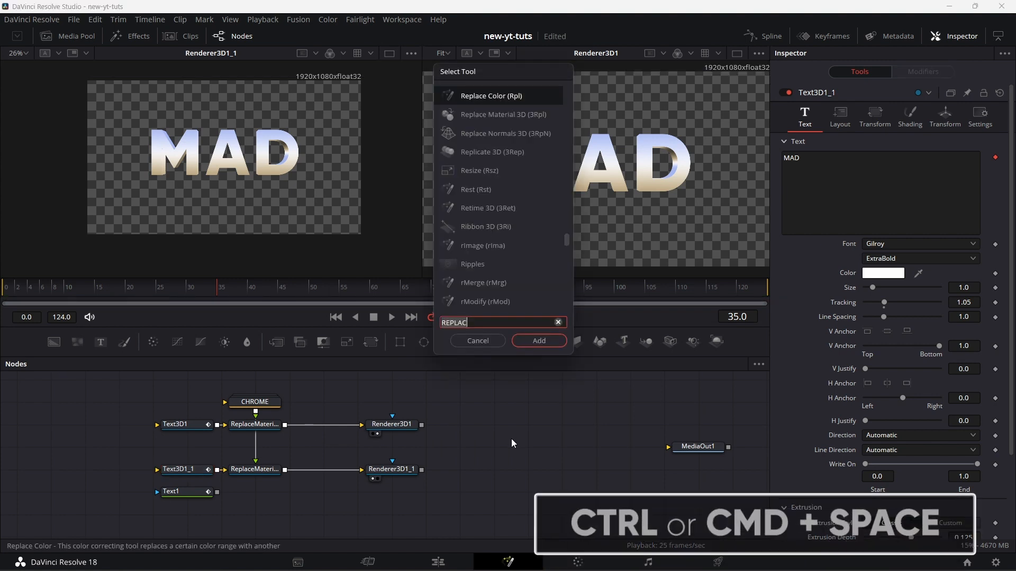
text(DISS)
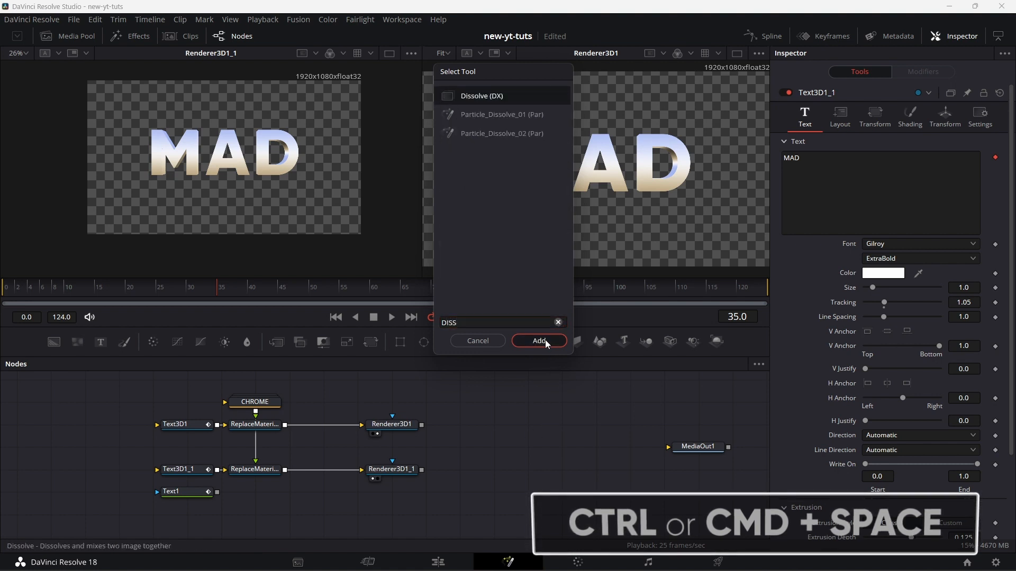
click(545, 341)
drag(526, 449, 492, 450)
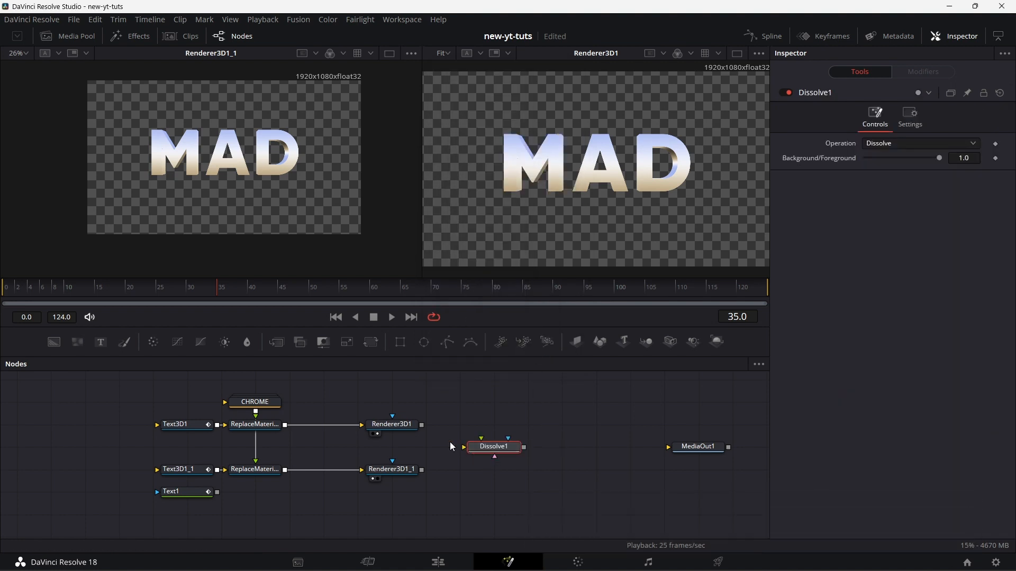
drag(422, 425, 511, 473)
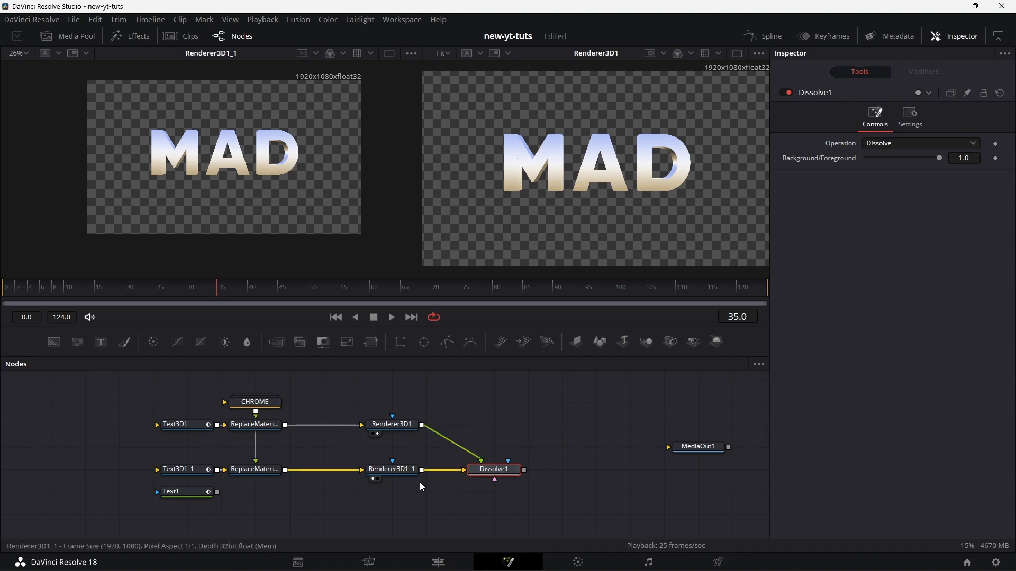
- Keyframe Dissolve1's Background/Foreground at 1.0 on frame 35 and 0.0 on frame 36, and view Dissolve1 at frame 16
click(996, 158)
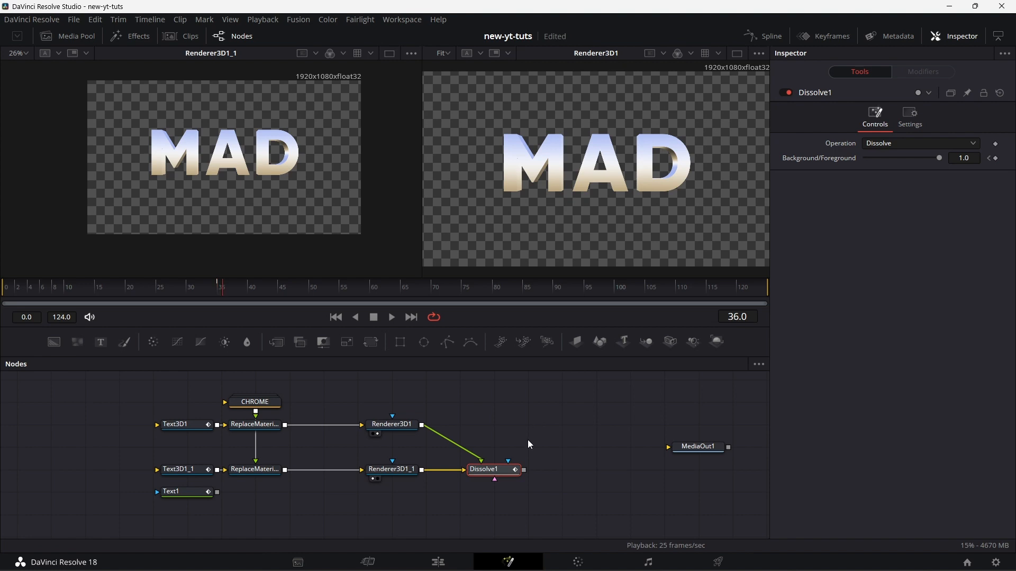
drag(937, 158, 799, 161)
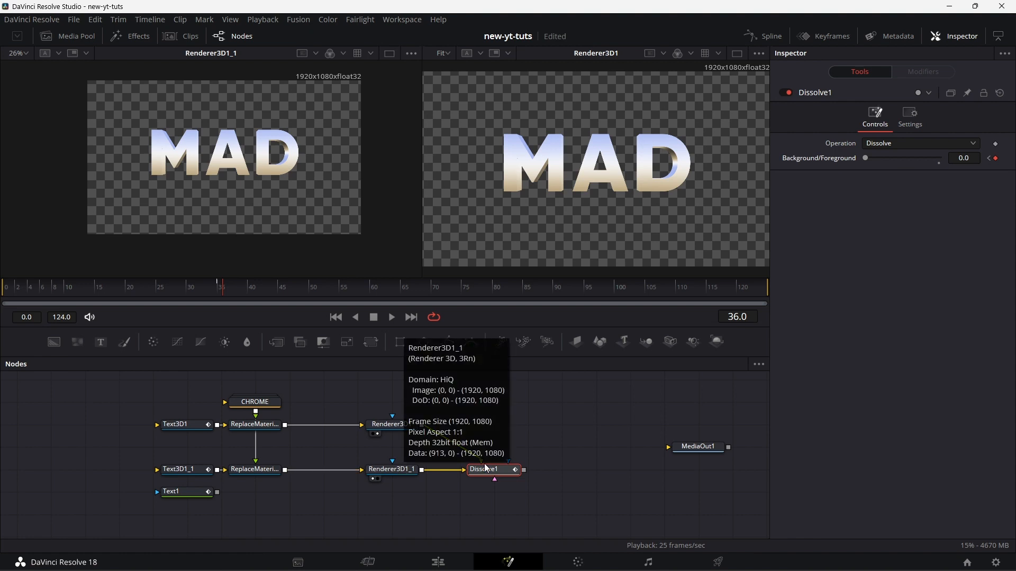
click(100, 288)
drag(505, 468, 595, 219)
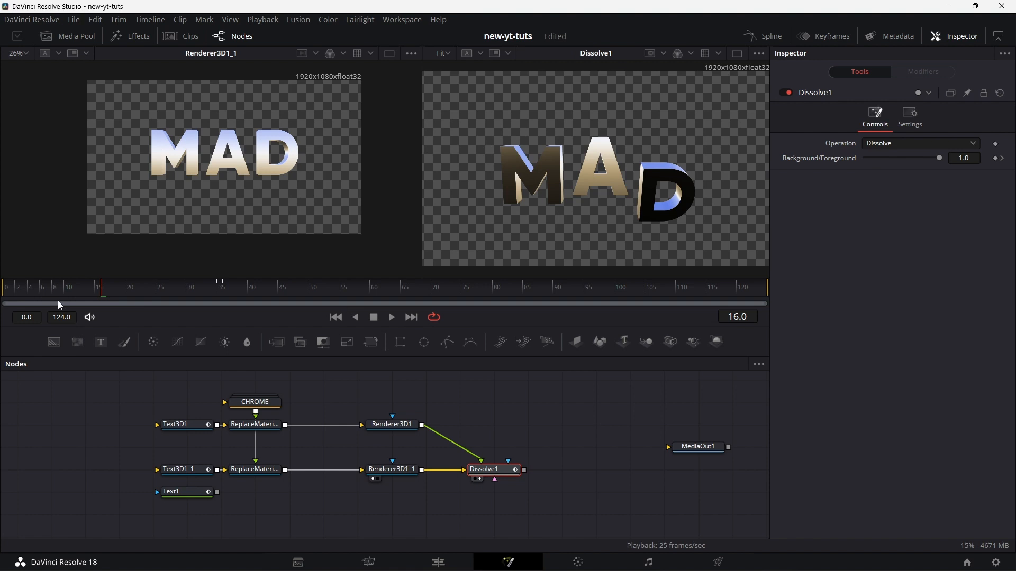
- Step through Dissolve1 from frame 16 to frame 46 to check the letters' entrance, the cut between renders and the scatter
key(Right)
key(Right)
key(Right)
key(Right)
key(Right)
key(Right)
key(Right)
key(Right)
key(Right)
key(Right)
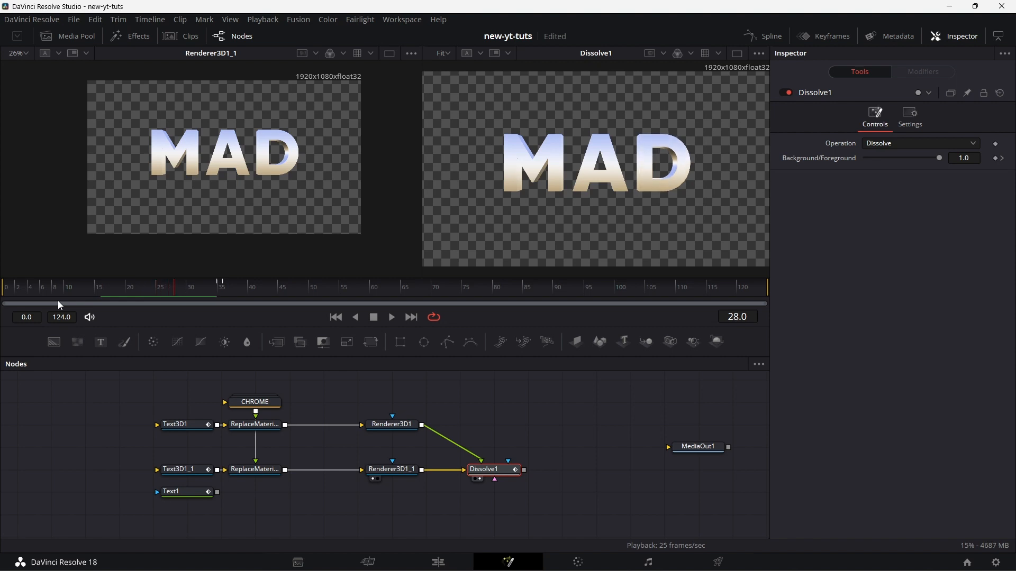
key(Right)
key(Right)
key(Right)
key(Right)
key(Right)
key(Right)
key(Right)
key(Right)
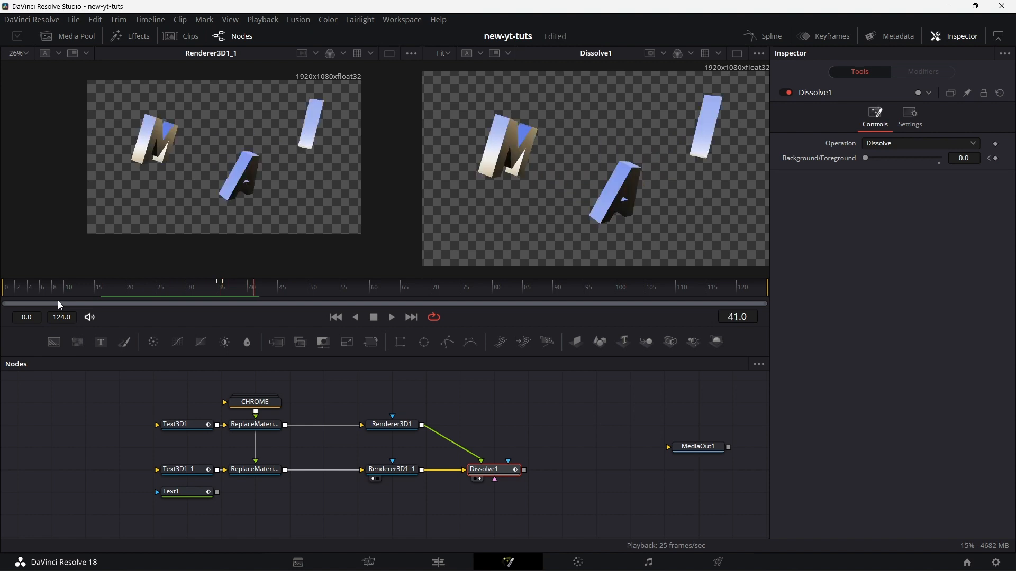
key(Right)
key(Right)
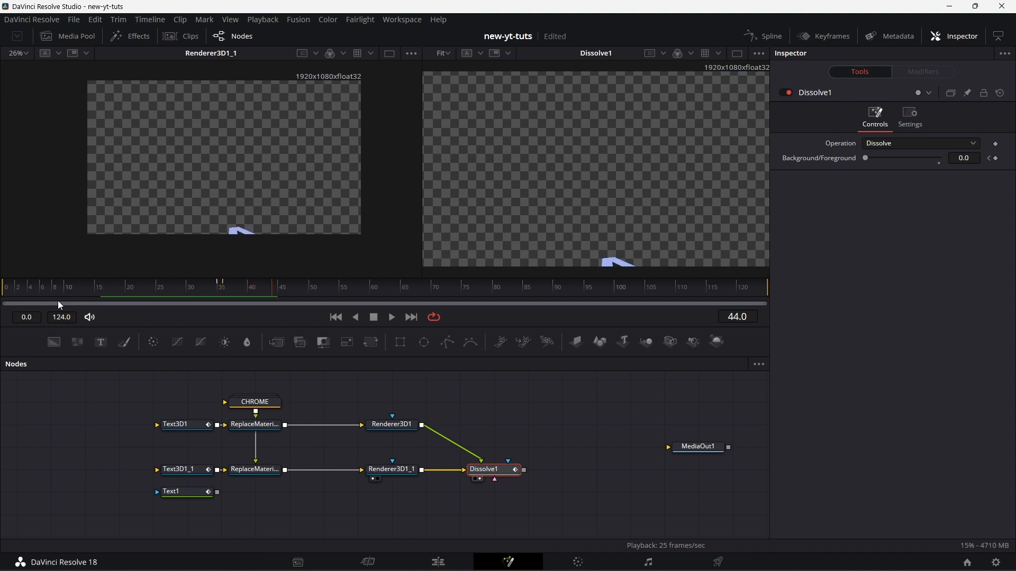
key(Right)
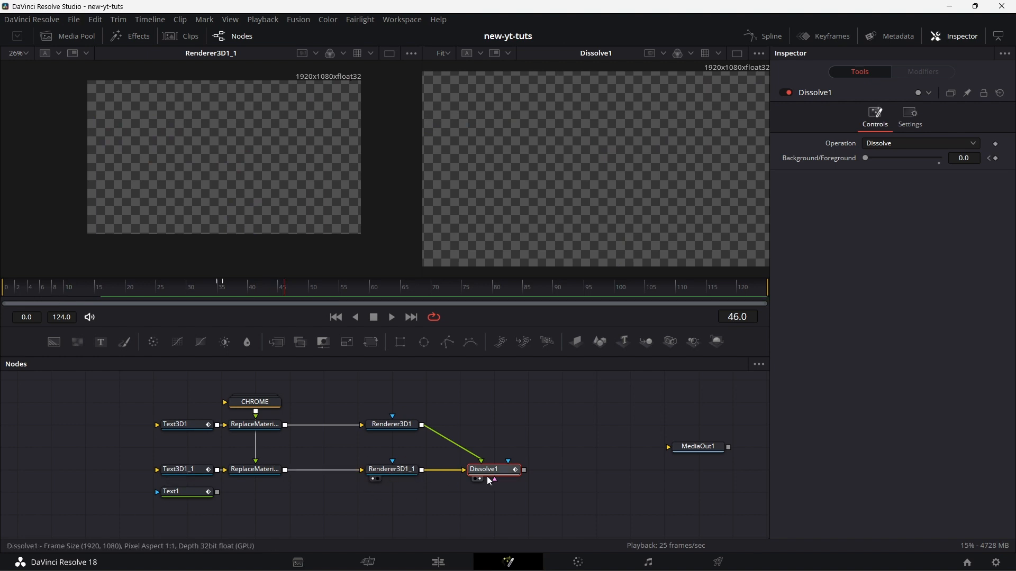
- Add a FastNoise node in the empty space below Text1, rename it FIRE, and view it in place of Renderer3D1_1
drag(360, 496, 355, 487)
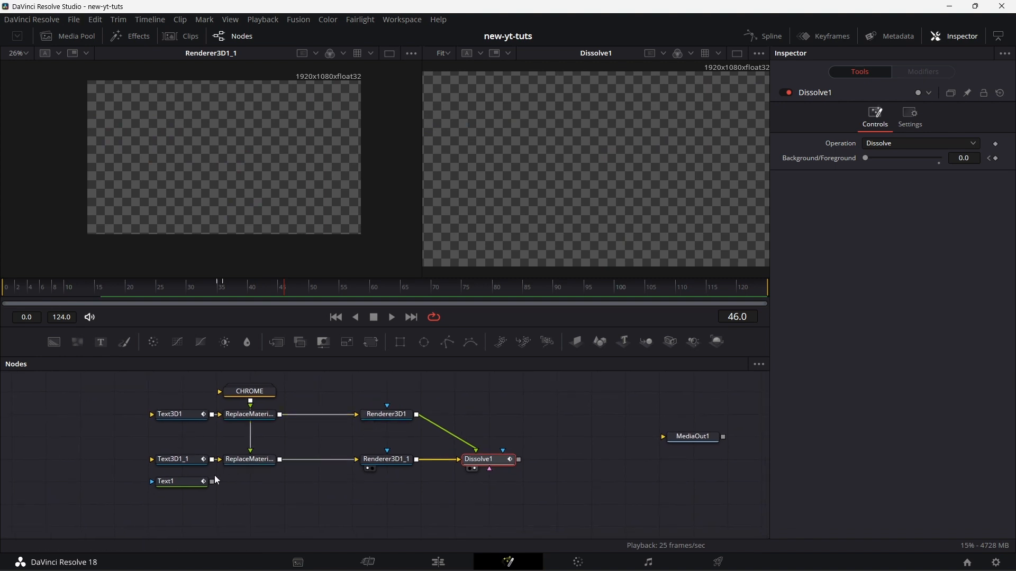
drag(422, 485, 416, 454)
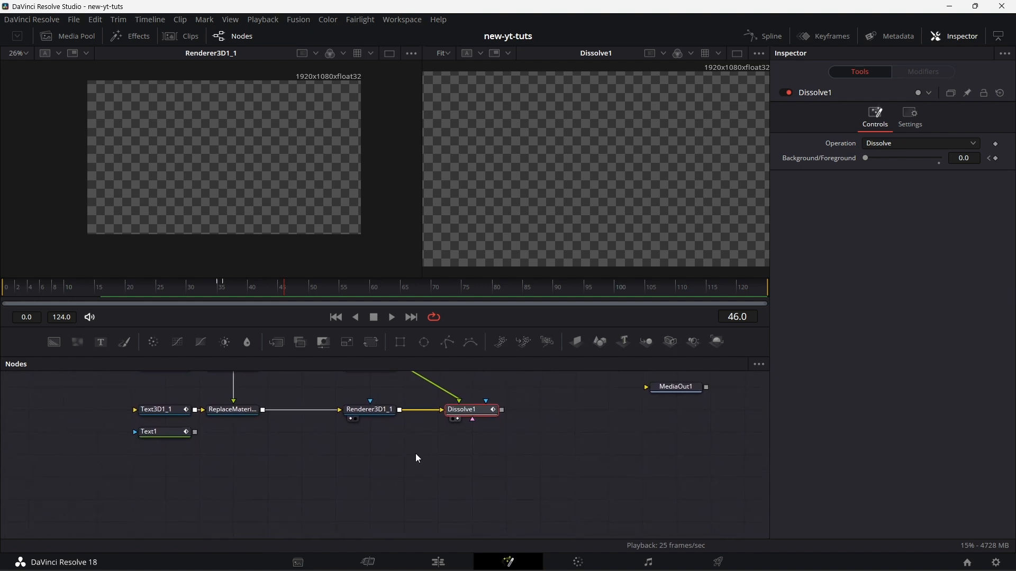
drag(369, 477, 365, 459)
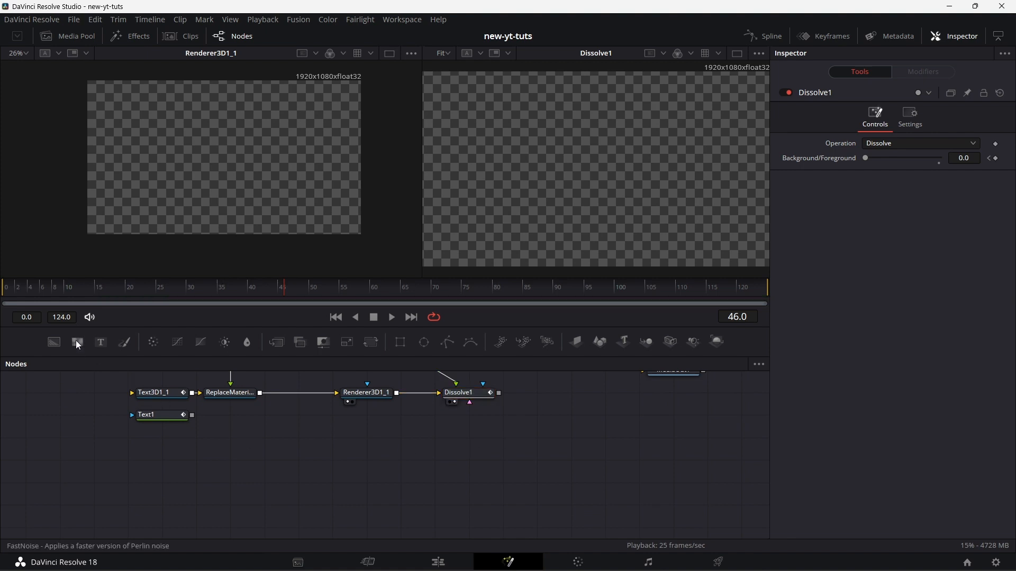
drag(76, 342, 171, 477)
right_click(175, 486)
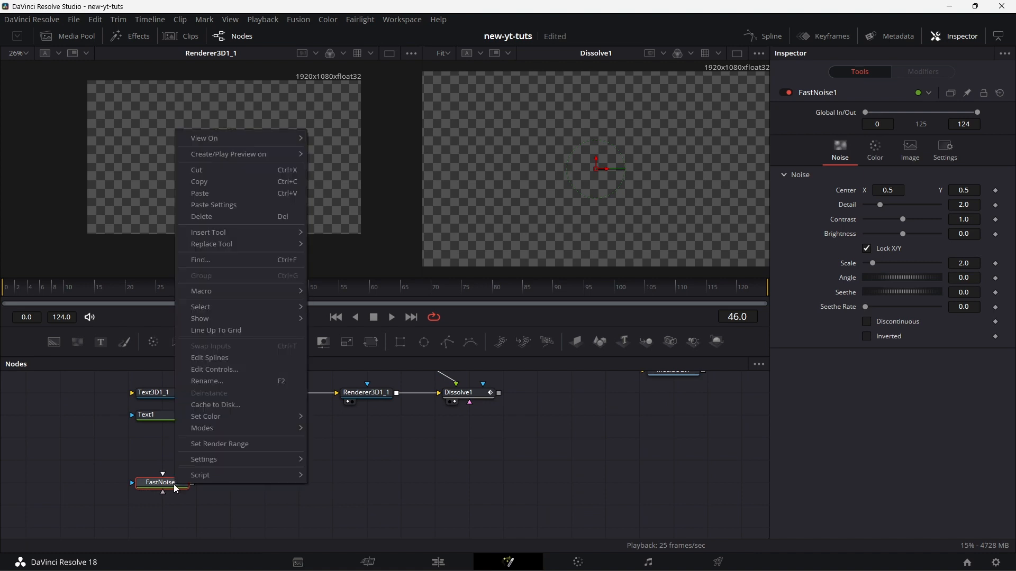
click(234, 381)
text(FIRE)
key(Return)
key(1)
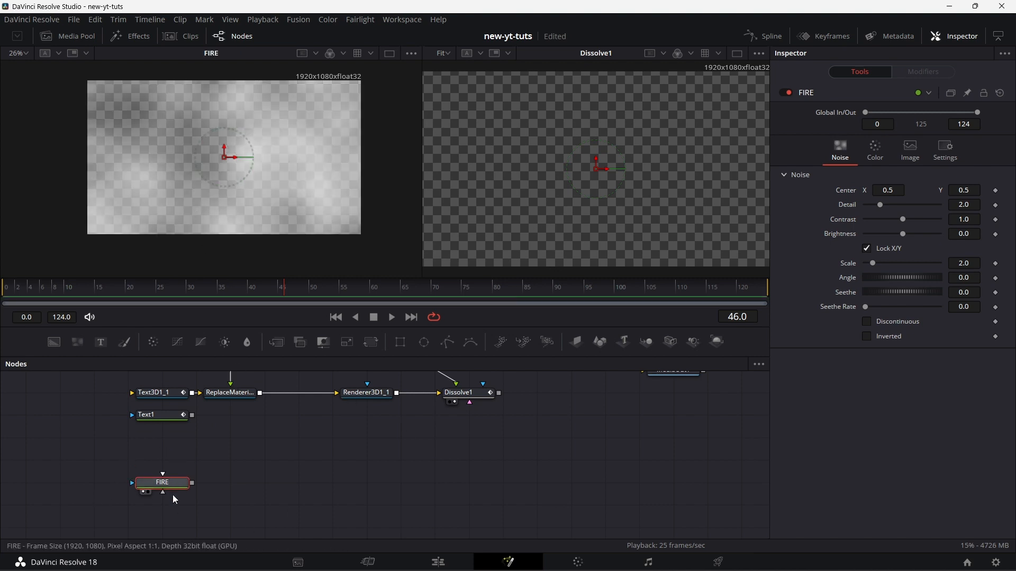
- Set the FIRE noise's Detail to 6 and Seethe Rate to 0.08, and enable both Discontinuous and Inverted
click(974, 207)
text(6)
key(Return)
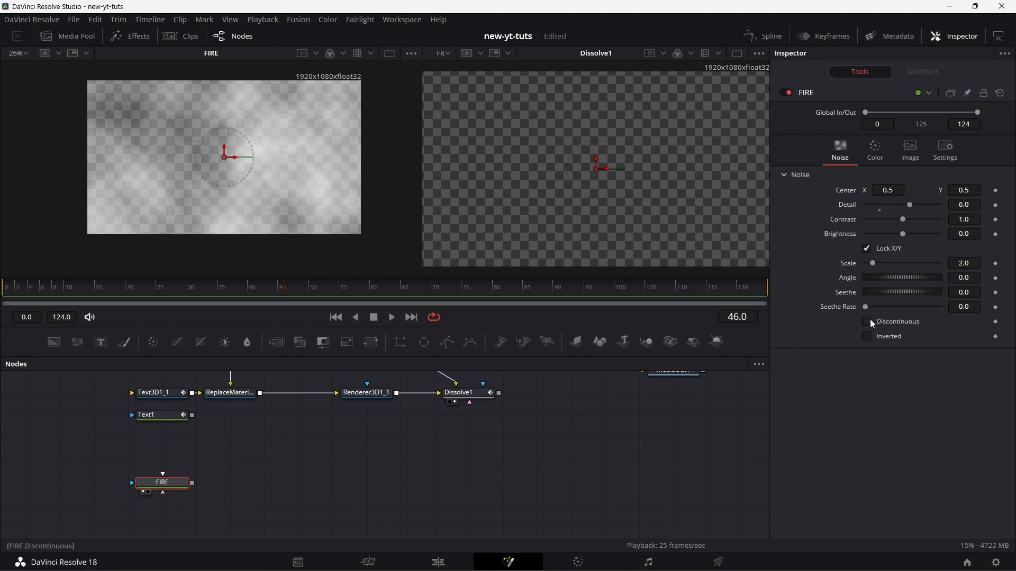
click(972, 307)
text(8)
key(Return)
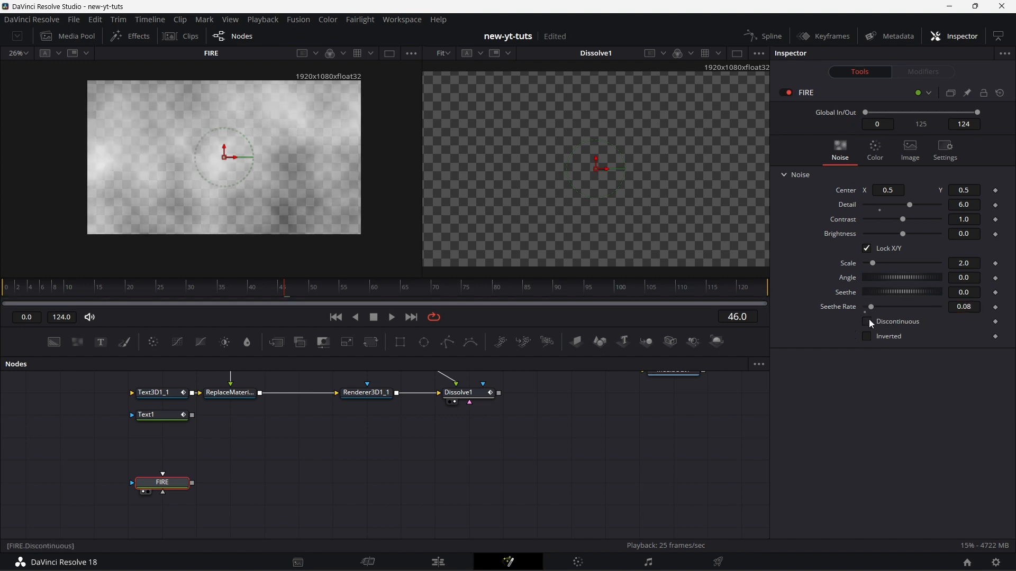
click(868, 322)
click(867, 337)
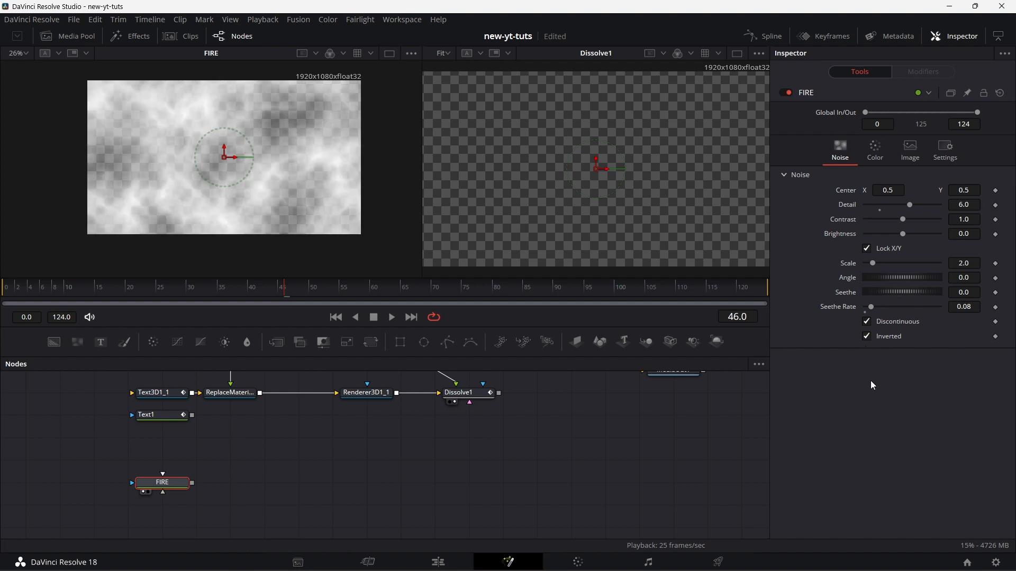
- Switch the FIRE noise's color type to Gradient and set the gradient type to Radial
click(876, 149)
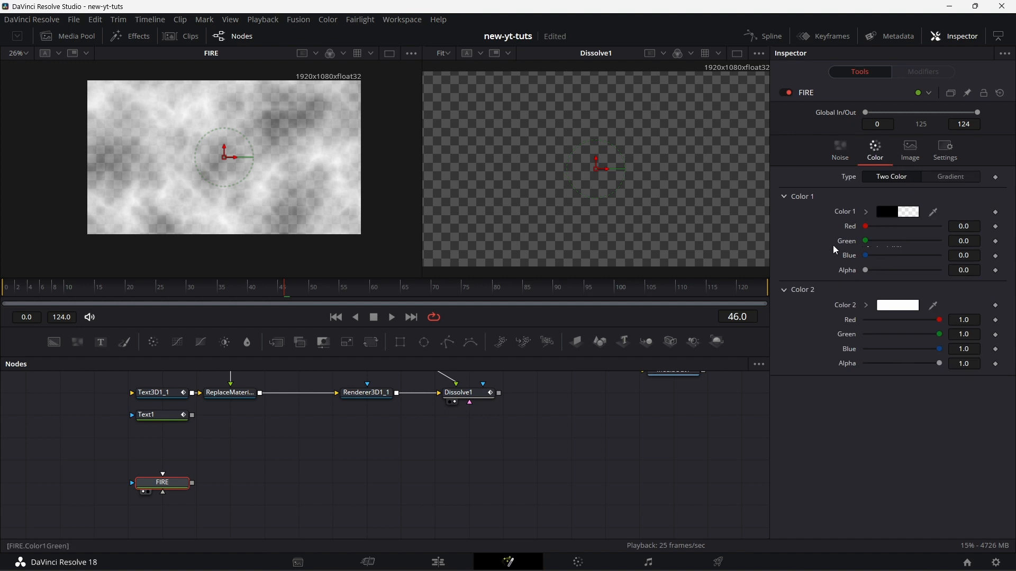
click(962, 177)
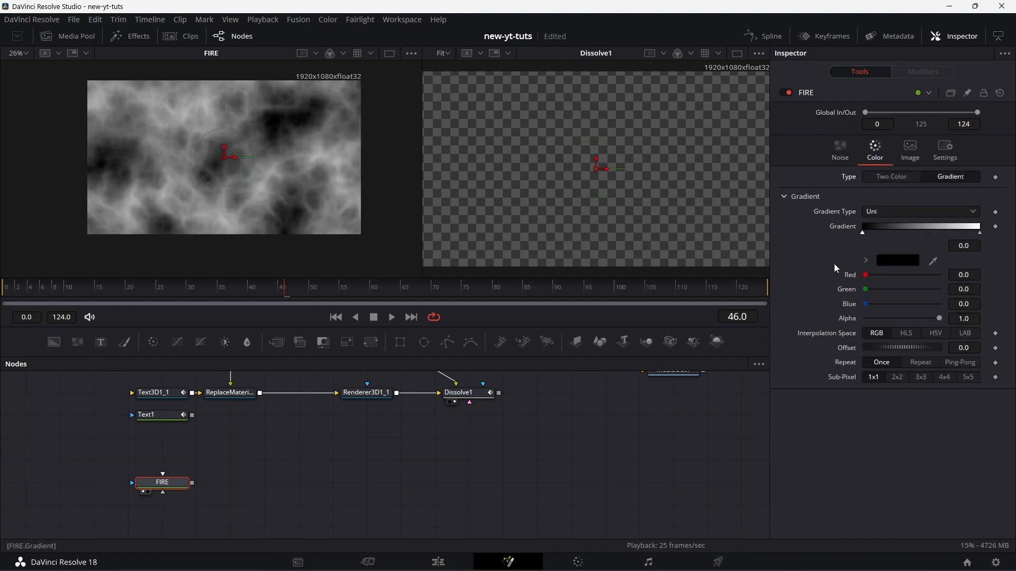
click(897, 212)
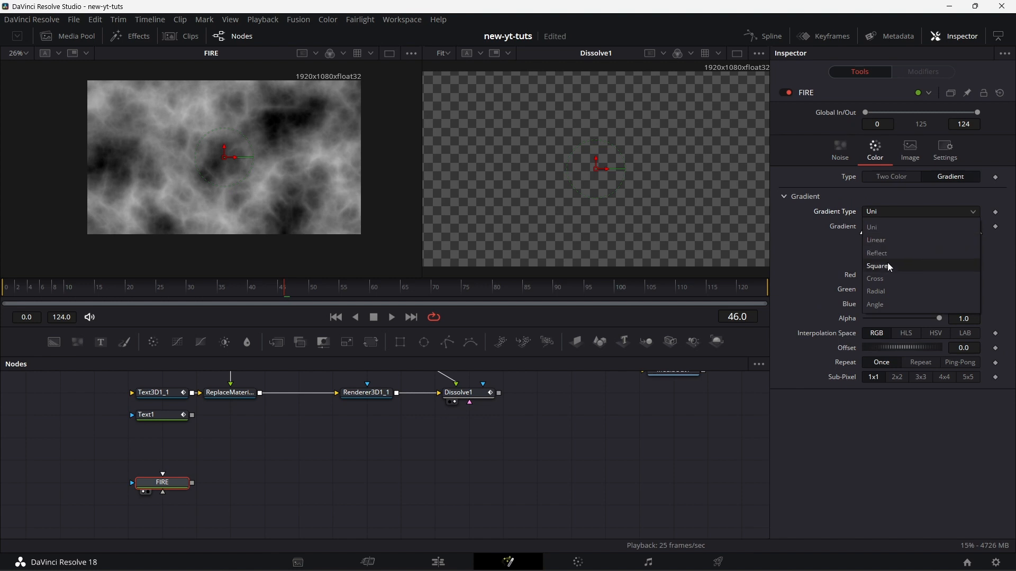
click(892, 291)
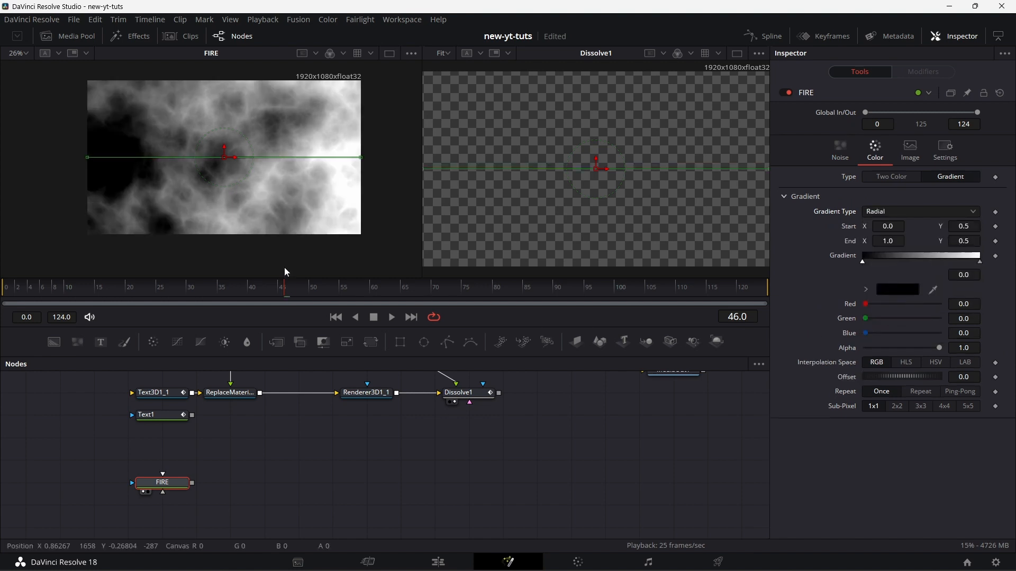
- Move the radial gradient's start point to the frame's center, setting Start X and Y both to 0.5
drag(88, 160, 226, 162)
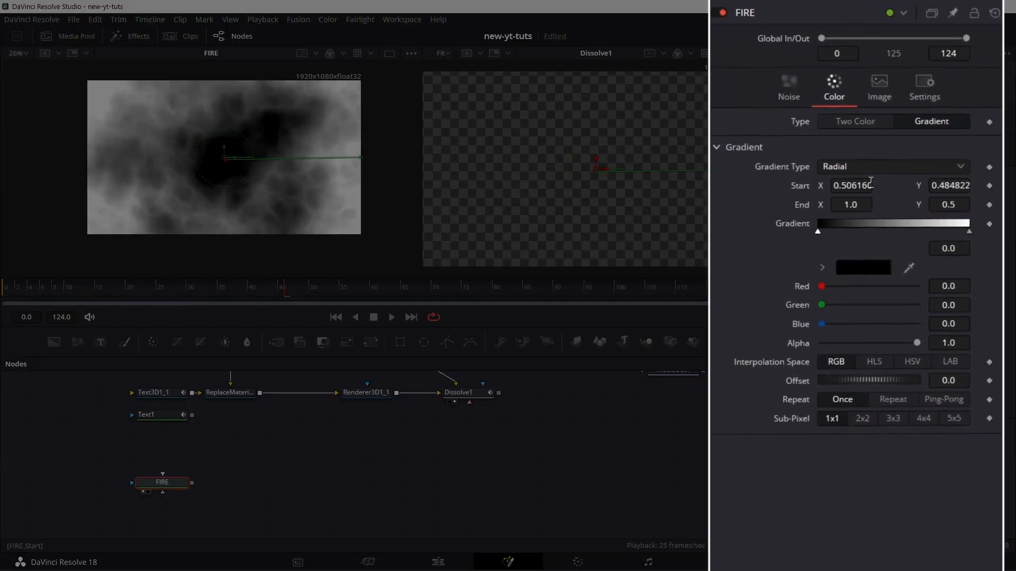
click(870, 185)
text(0.5)
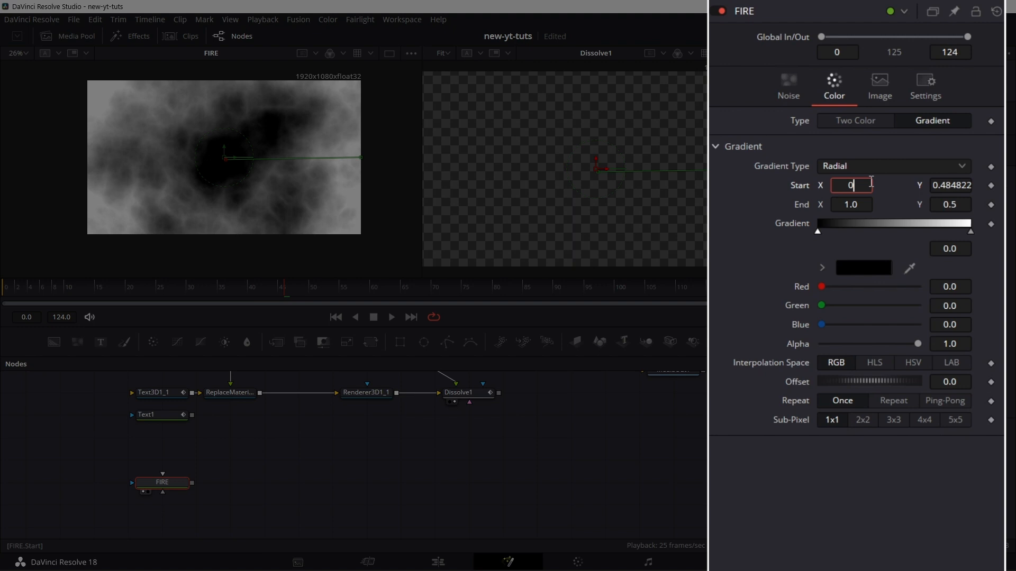
key(Return)
click(958, 187)
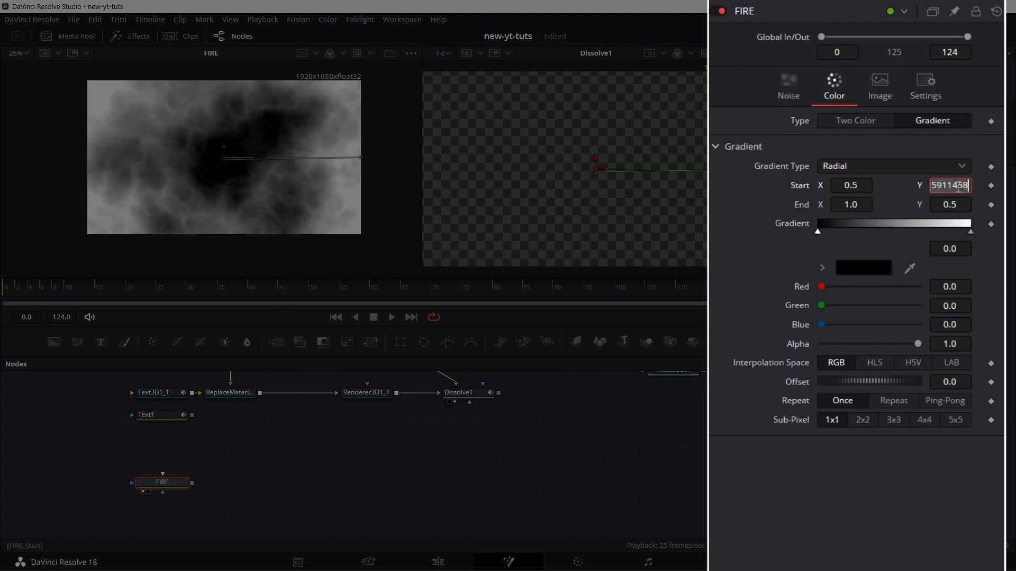
text(0.5)
key(Return)
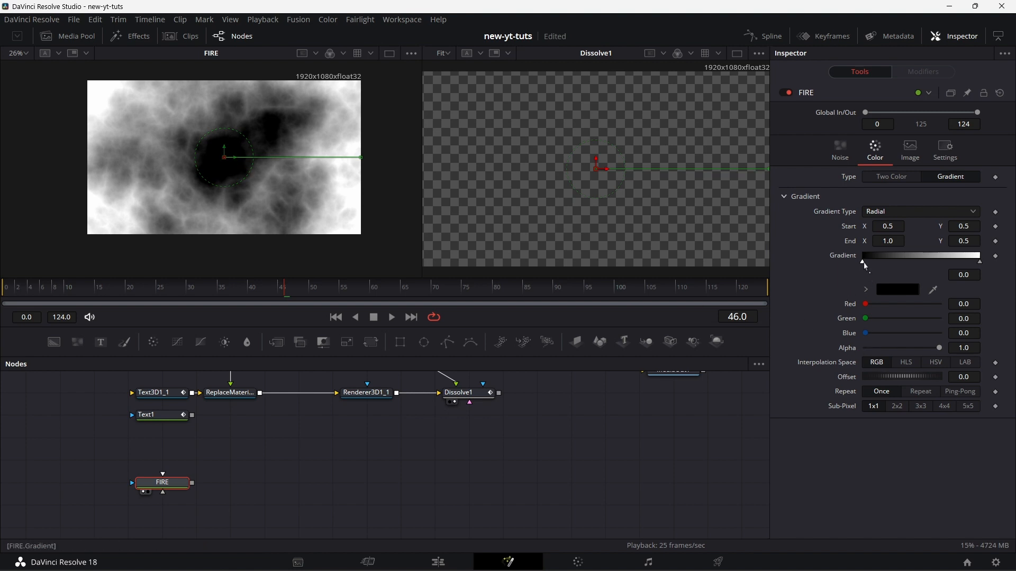
- Add a gradient stop at about 0.27 and color the gradient's first stop orange #FFB640
click(895, 260)
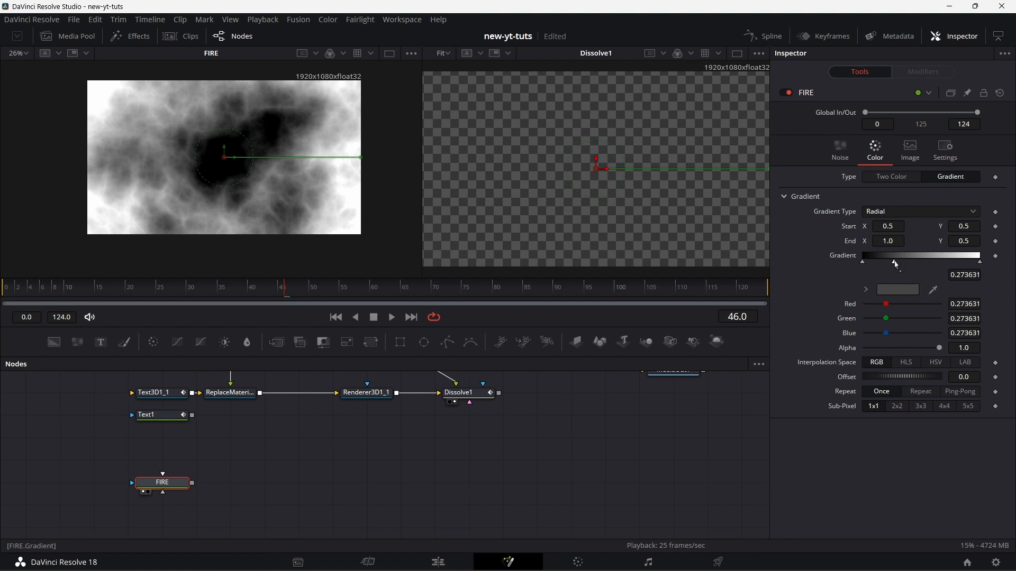
click(863, 263)
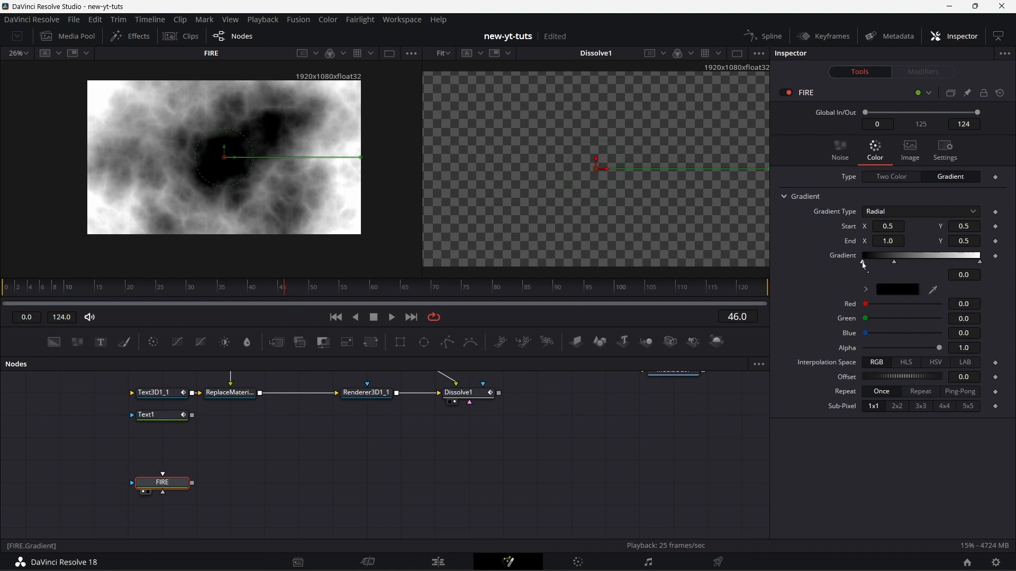
click(889, 292)
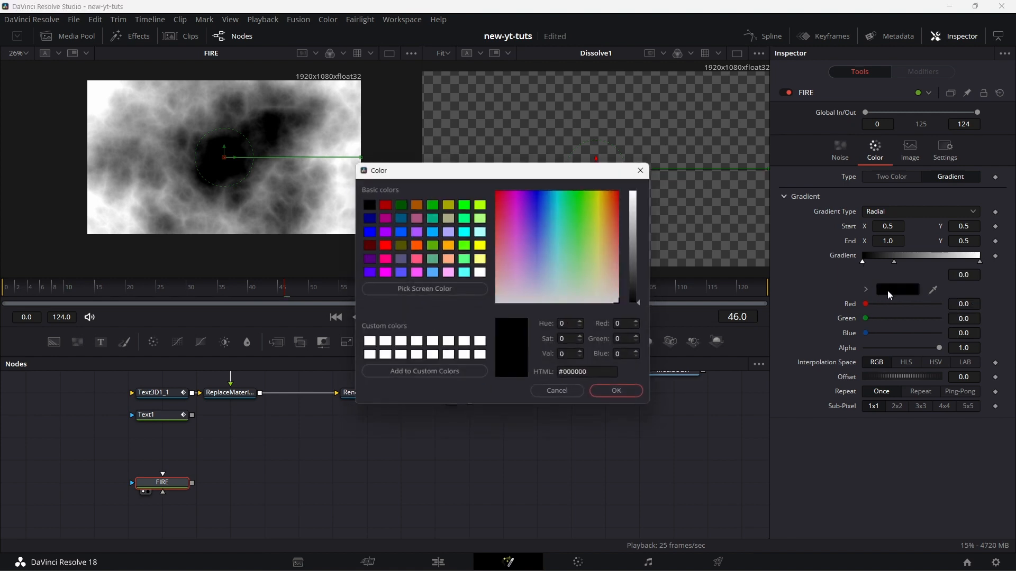
drag(601, 374, 557, 376)
text(#)
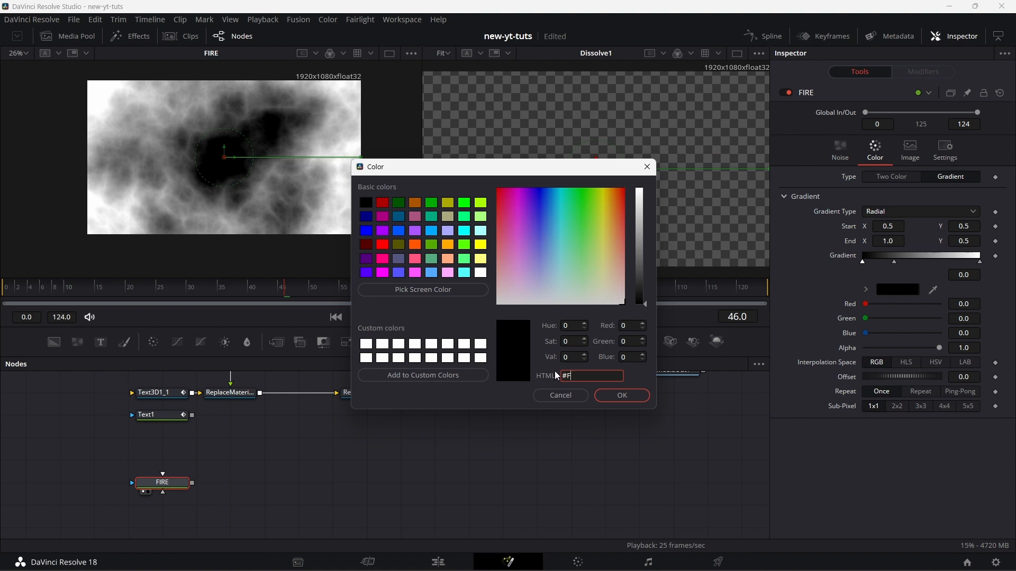
text(FFB)
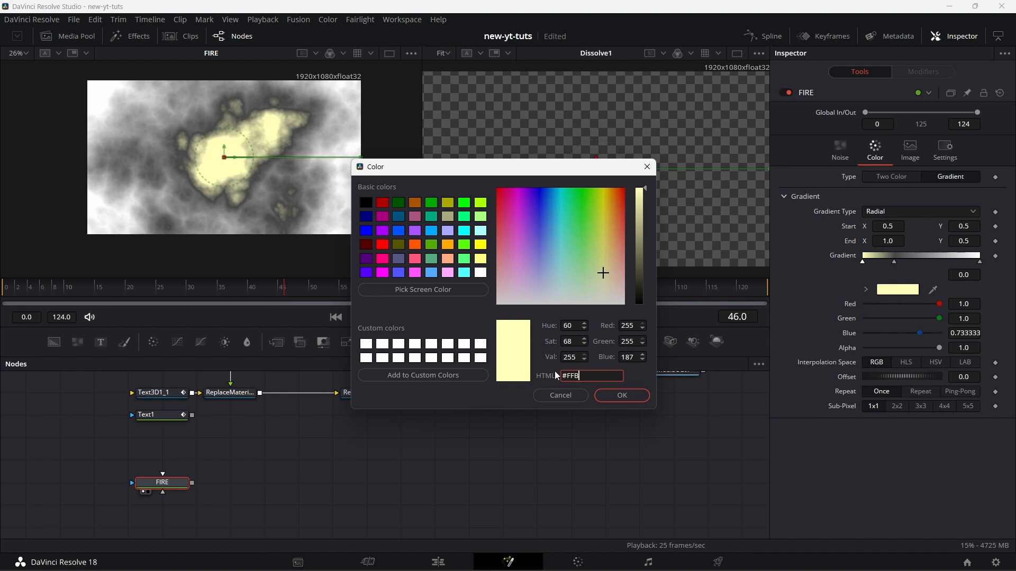
text(640)
click(620, 396)
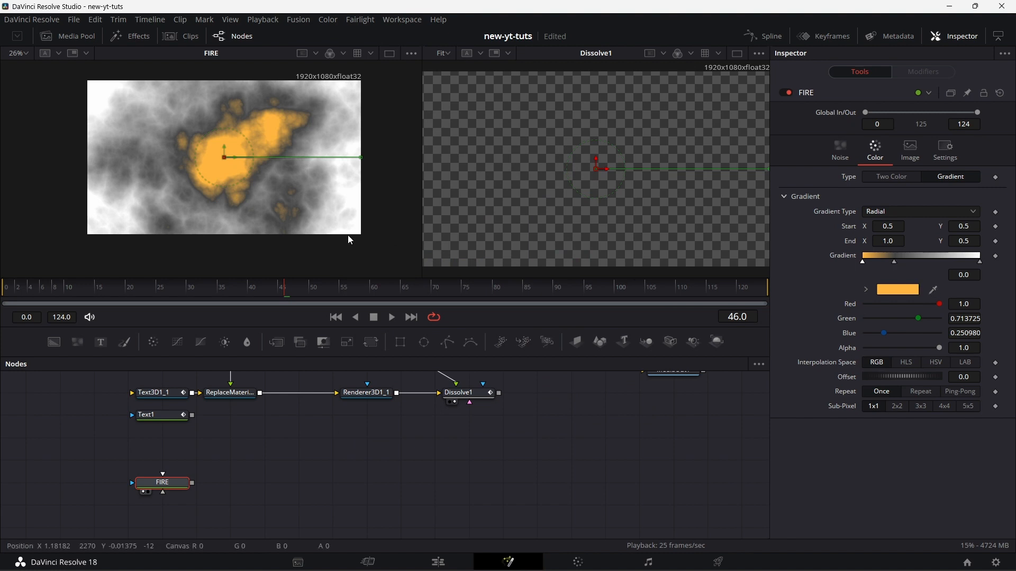
- Copy the first stop's color code #ffb640 and apply it to the gradient stop at about 0.27
click(894, 290)
drag(598, 376, 475, 375)
key(ctrl+c)
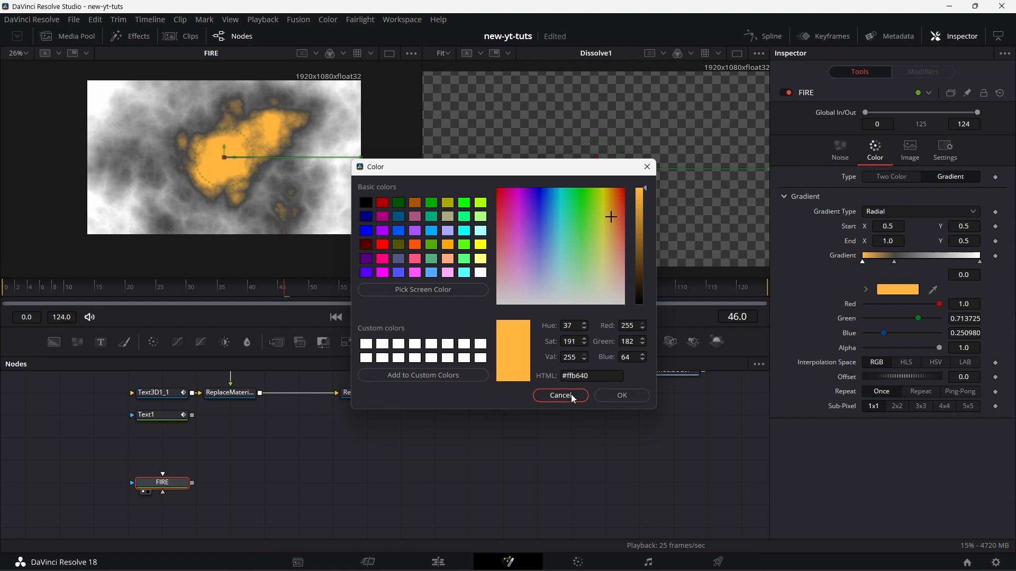
click(570, 395)
click(894, 263)
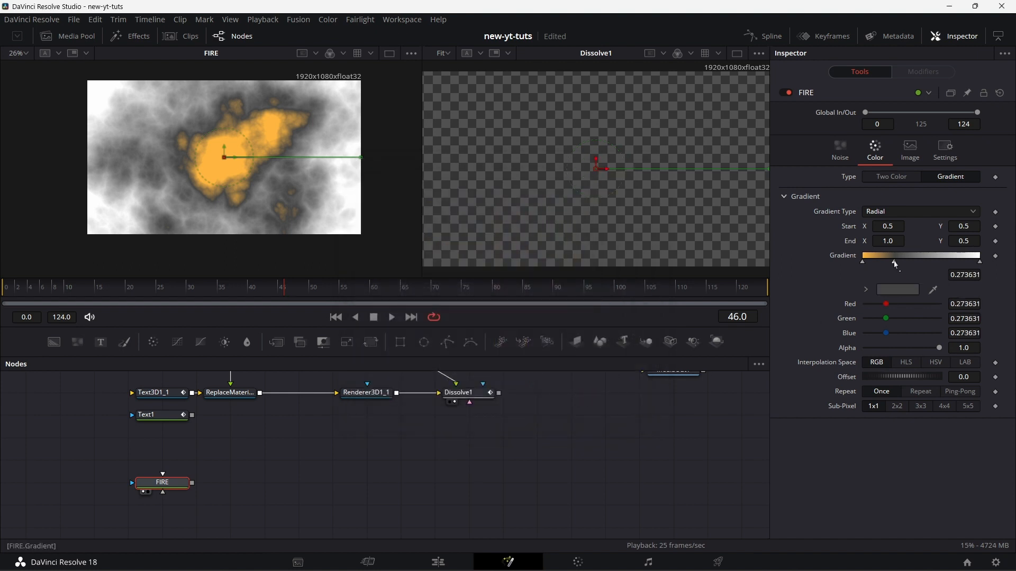
click(888, 289)
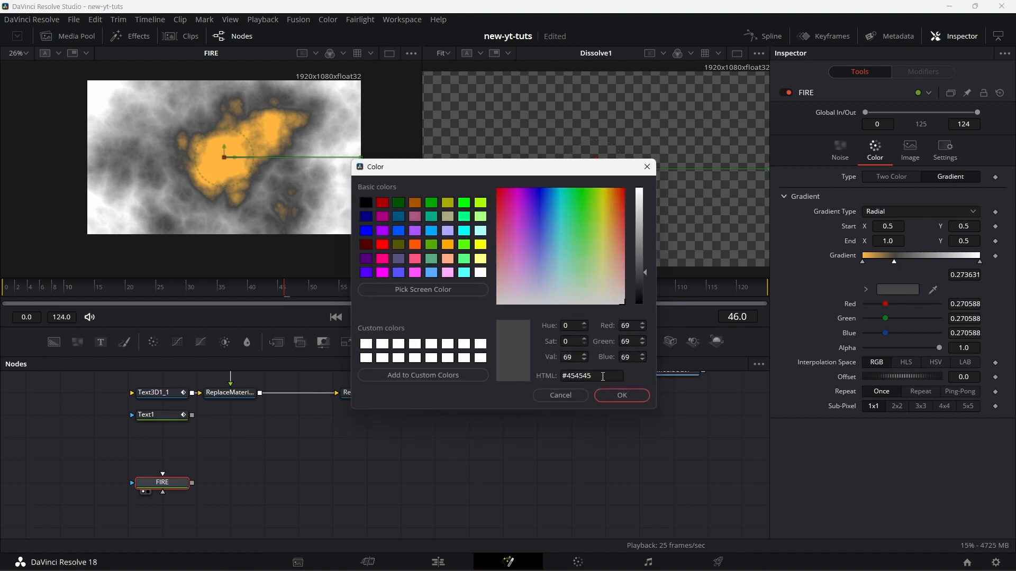
drag(604, 377, 516, 369)
key(ctrl+v)
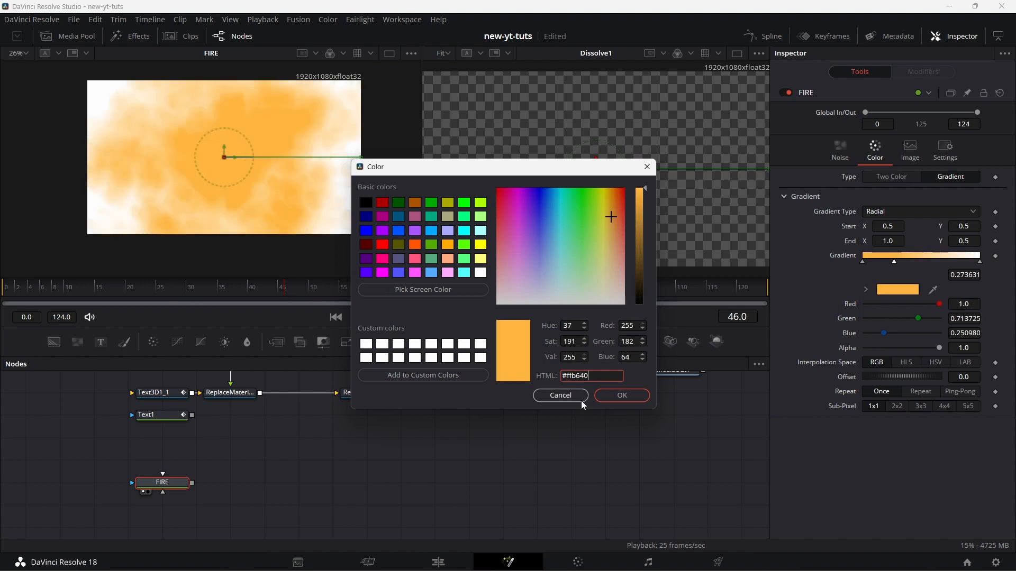
click(622, 396)
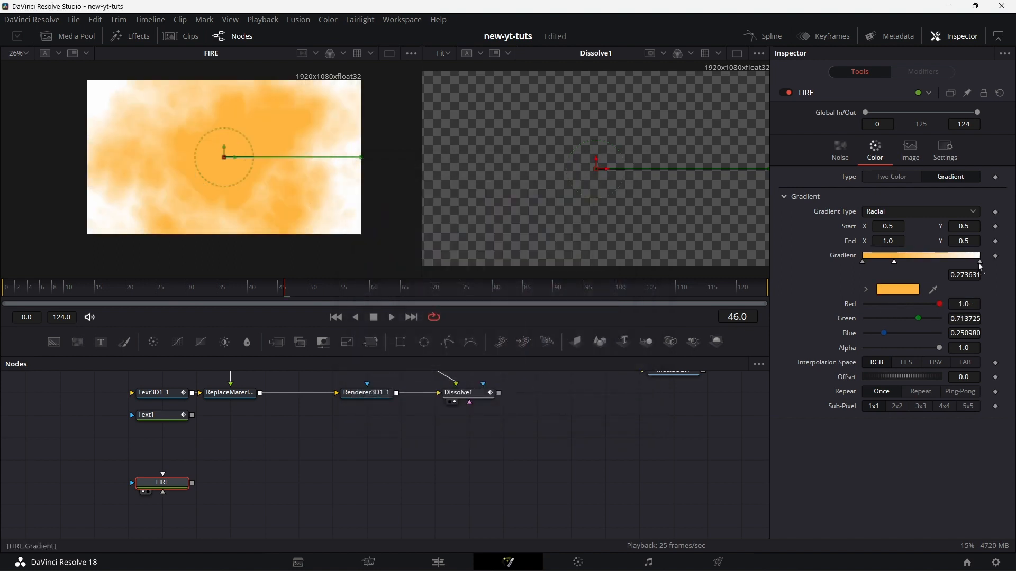
- Darken the gradient's end stop at 1.0 to a medium grey, #626262
click(980, 262)
click(891, 291)
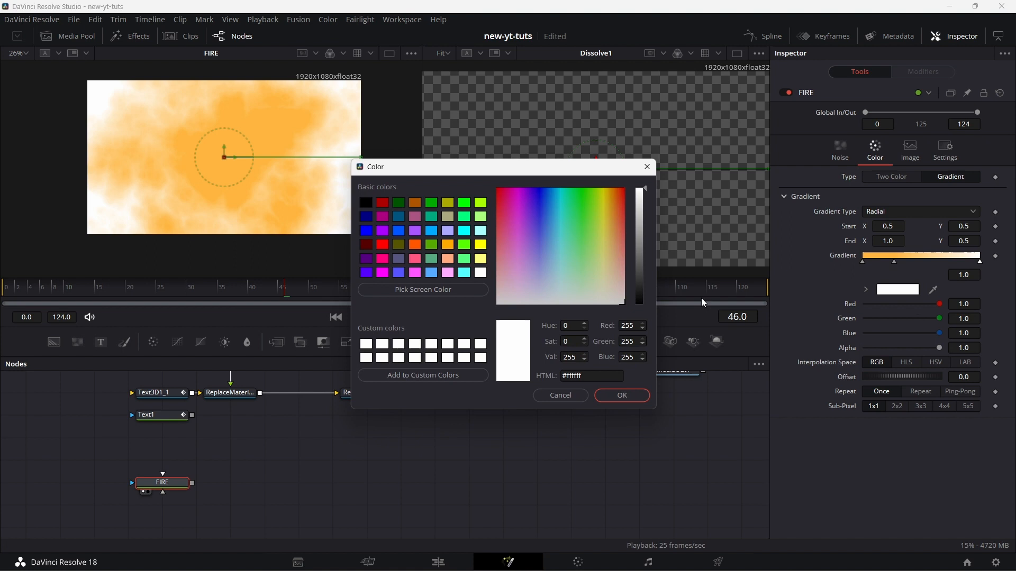
click(641, 256)
drag(640, 257, 641, 260)
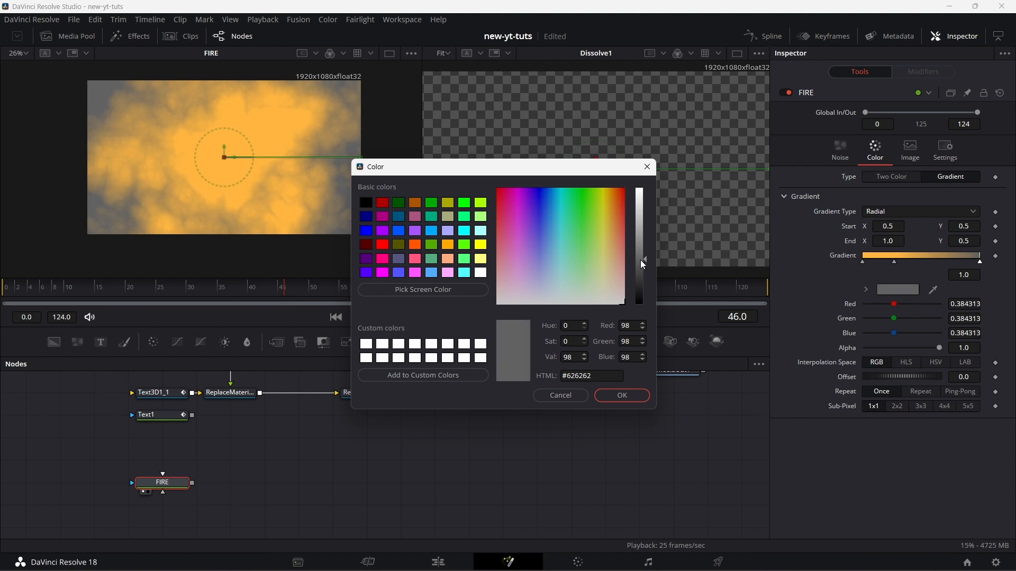
click(618, 396)
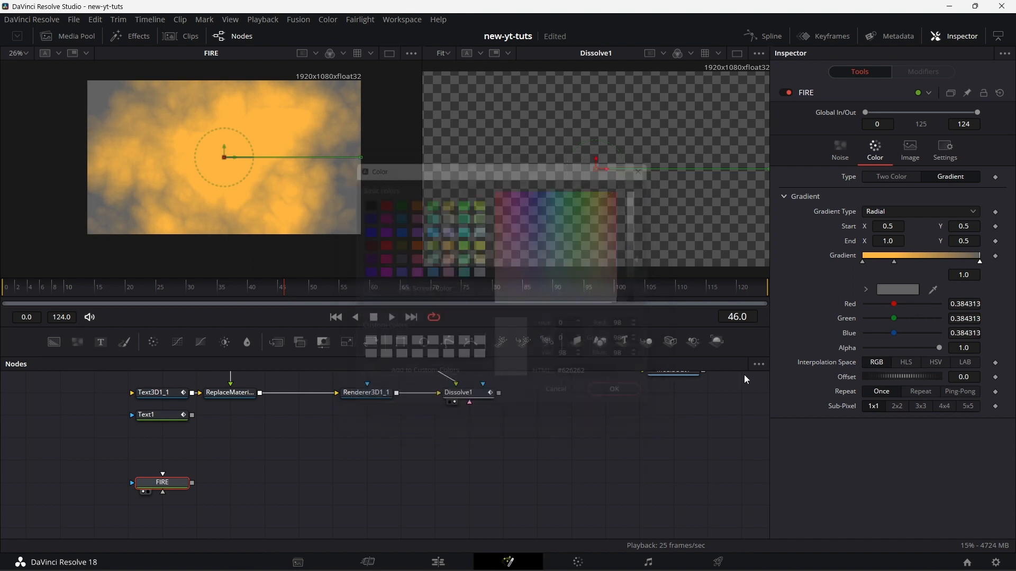
- Set the alpha of the gradient's end stop and of the stop at about 0.27 to 0.75
click(975, 349)
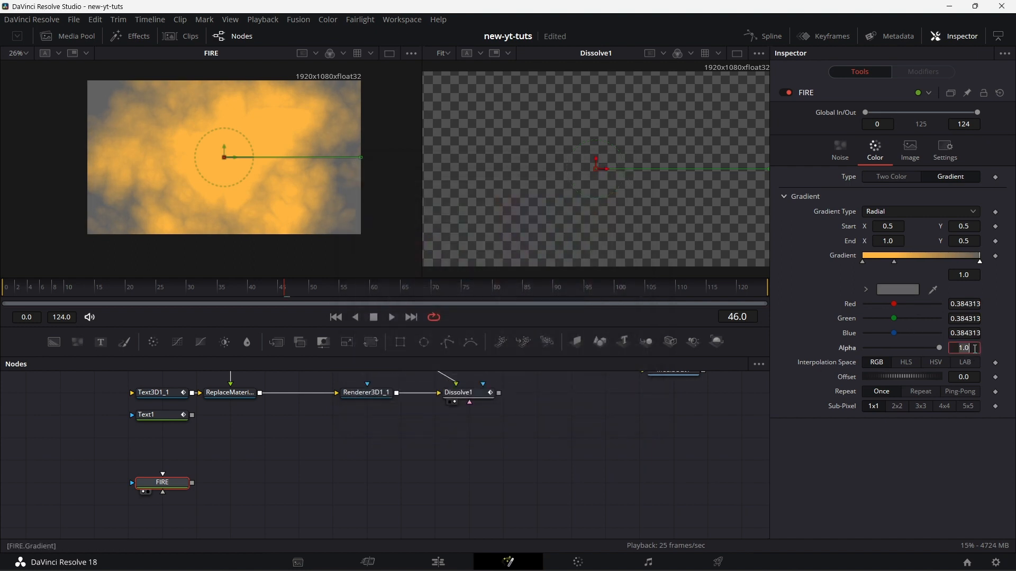
text(0)
text(.75)
key(Return)
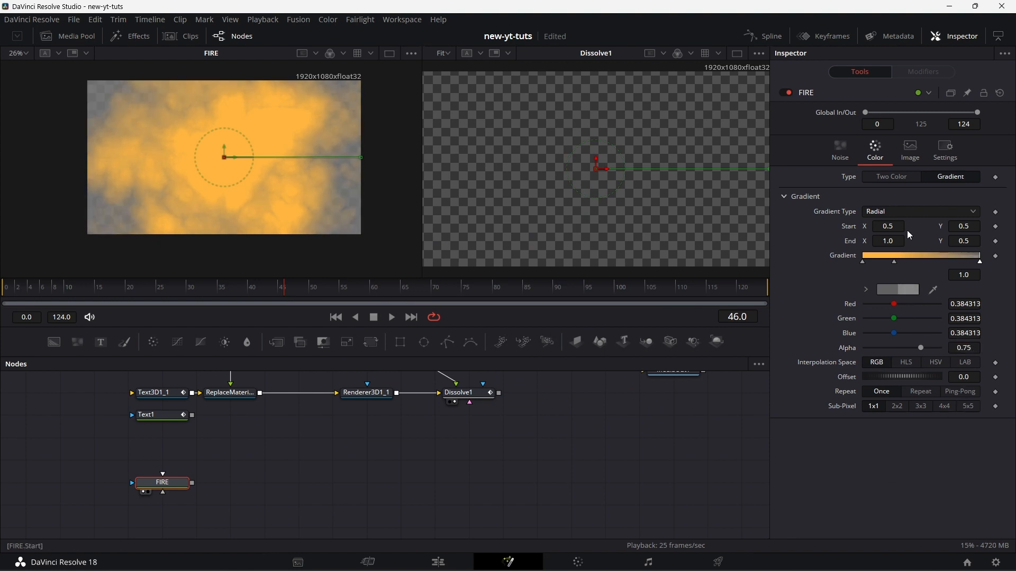
click(862, 264)
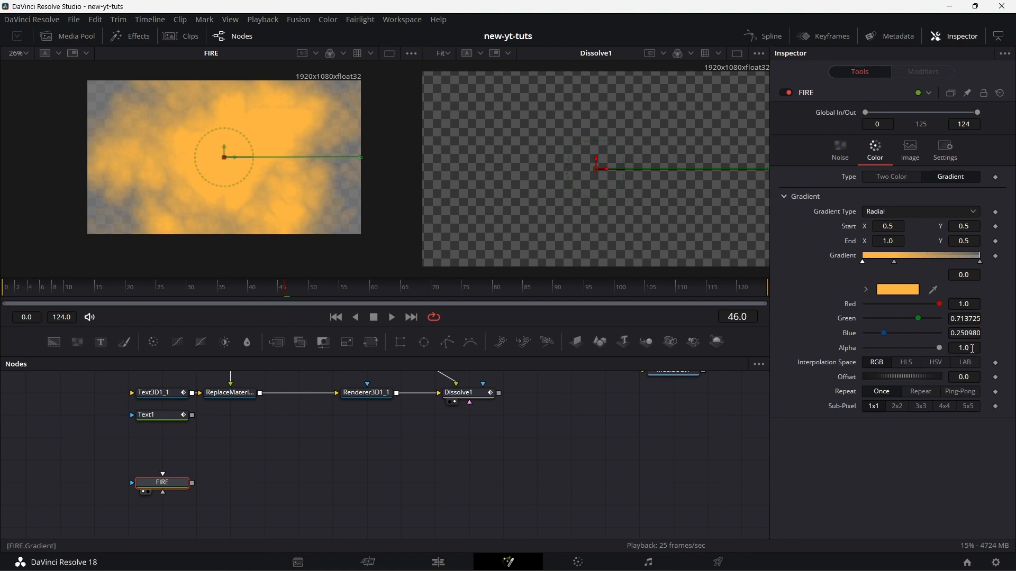
click(895, 263)
click(972, 350)
text(0.75)
key(Return)
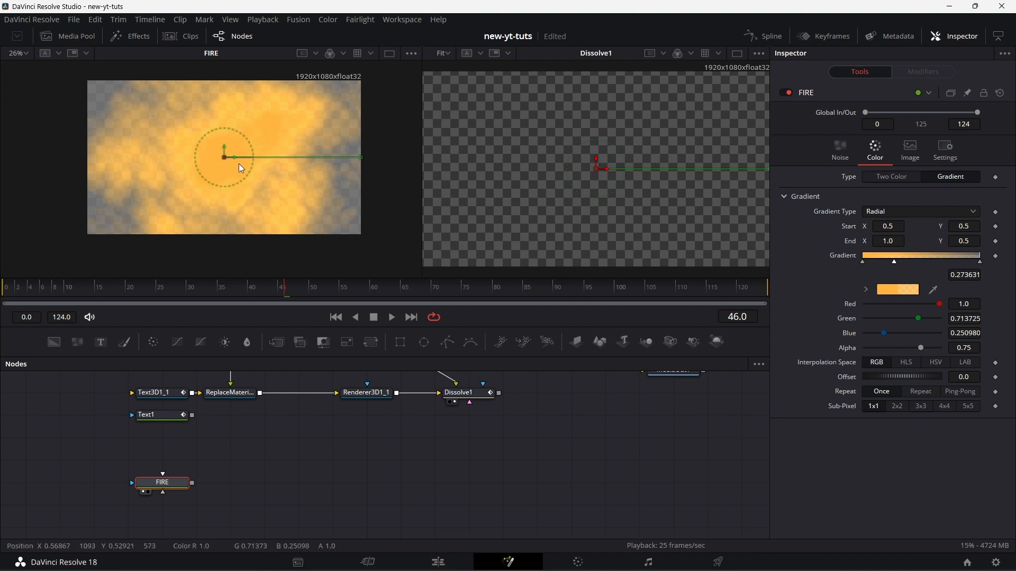
- Recolor the gradient's first stop to a slightly muted yellow, #f9e63e
click(863, 263)
click(883, 292)
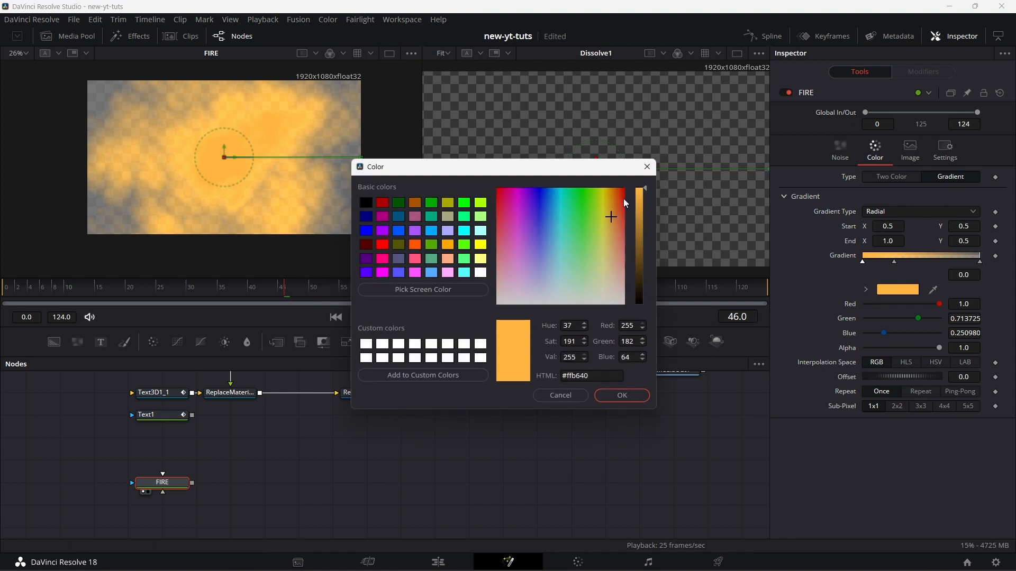
drag(610, 217, 605, 217)
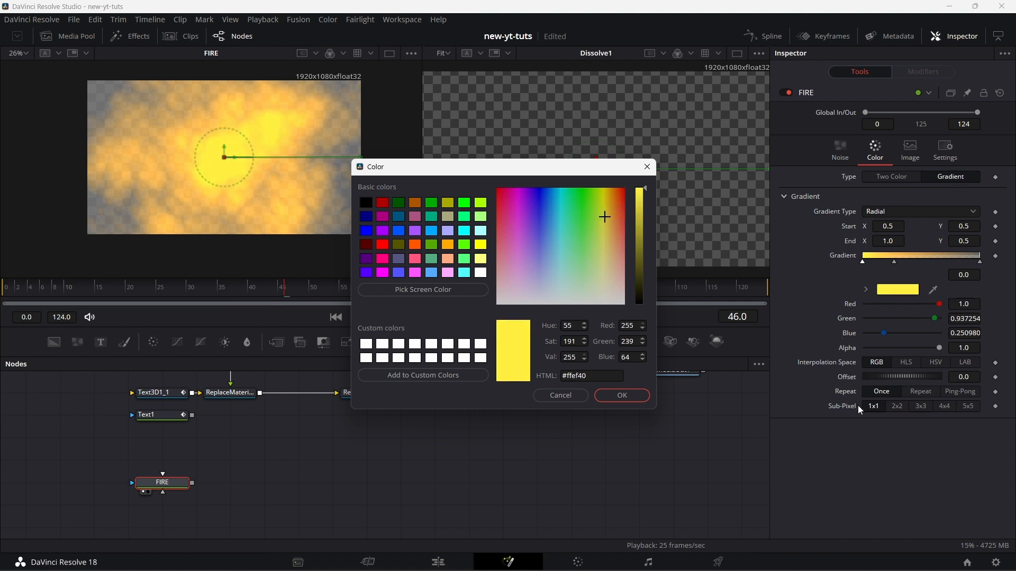
click(613, 396)
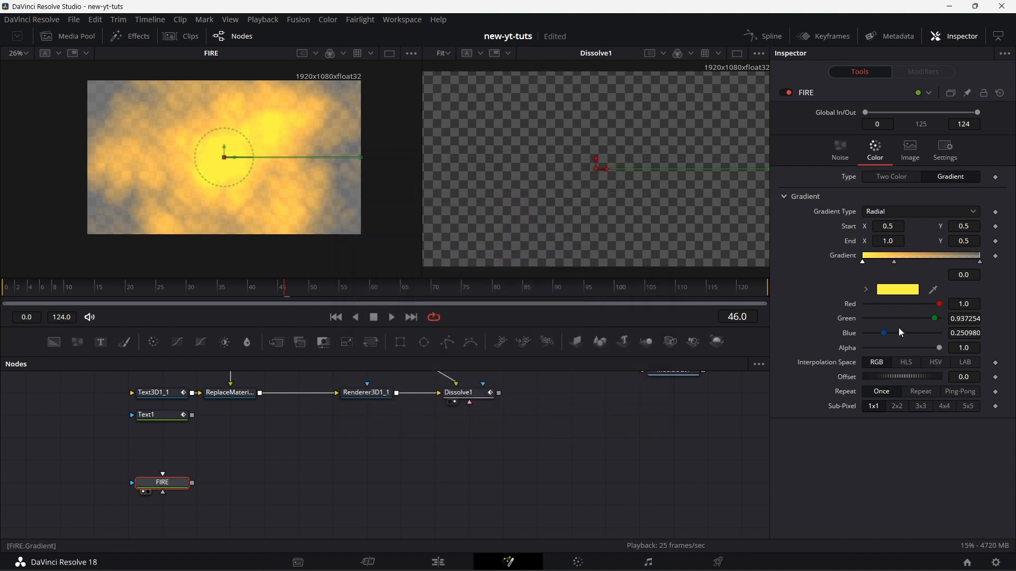
click(886, 292)
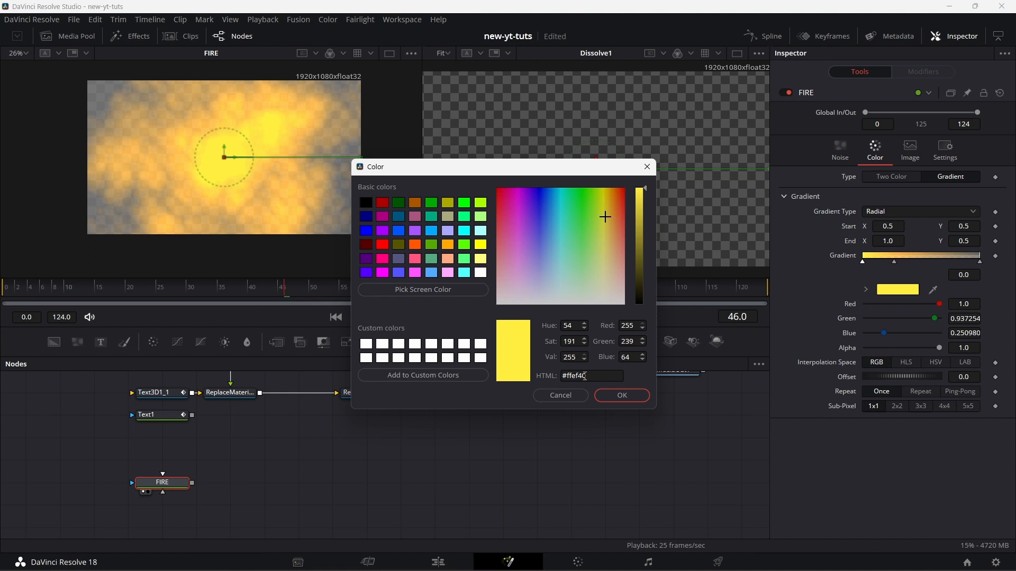
click(609, 398)
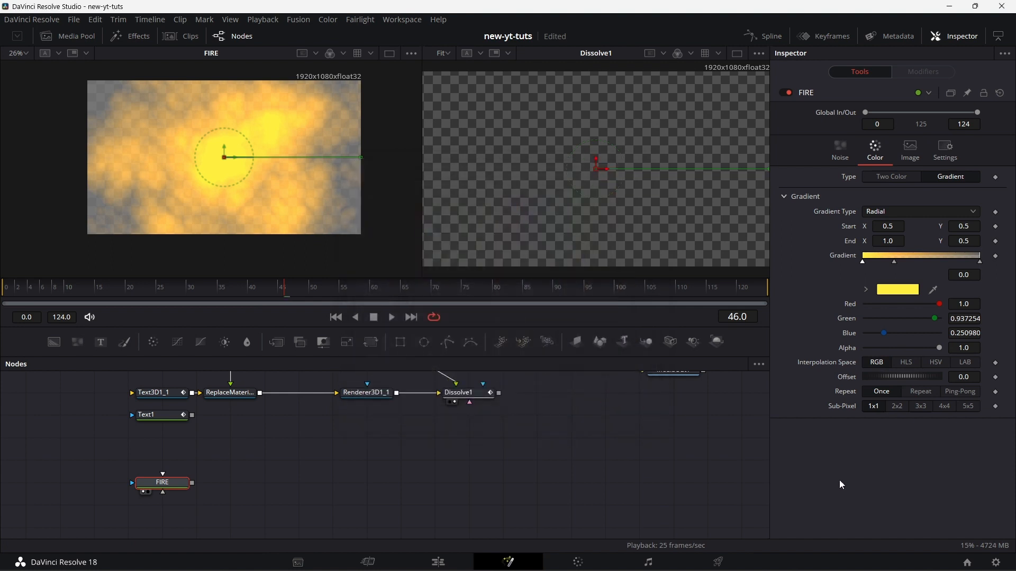
click(879, 291)
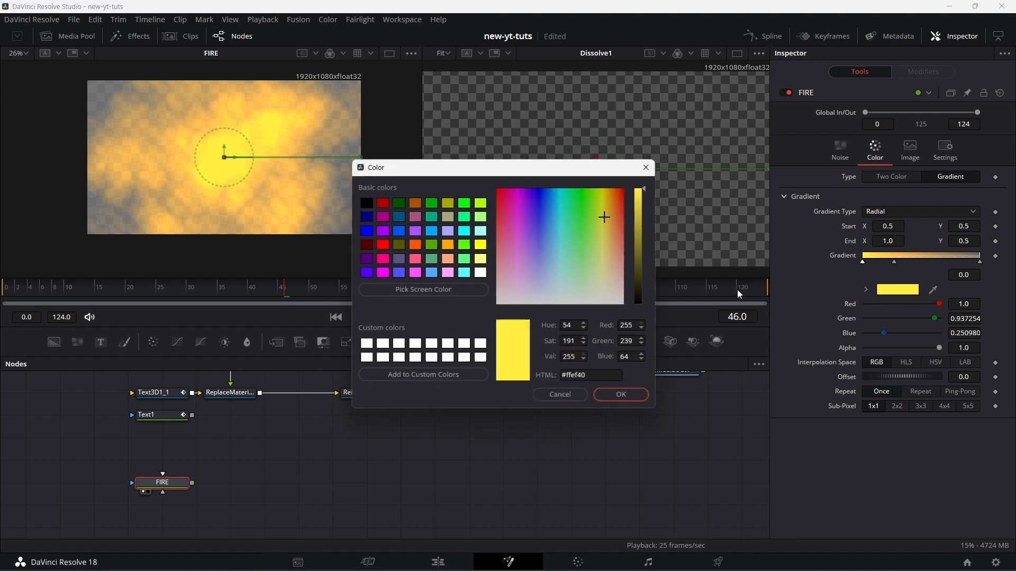
click(640, 195)
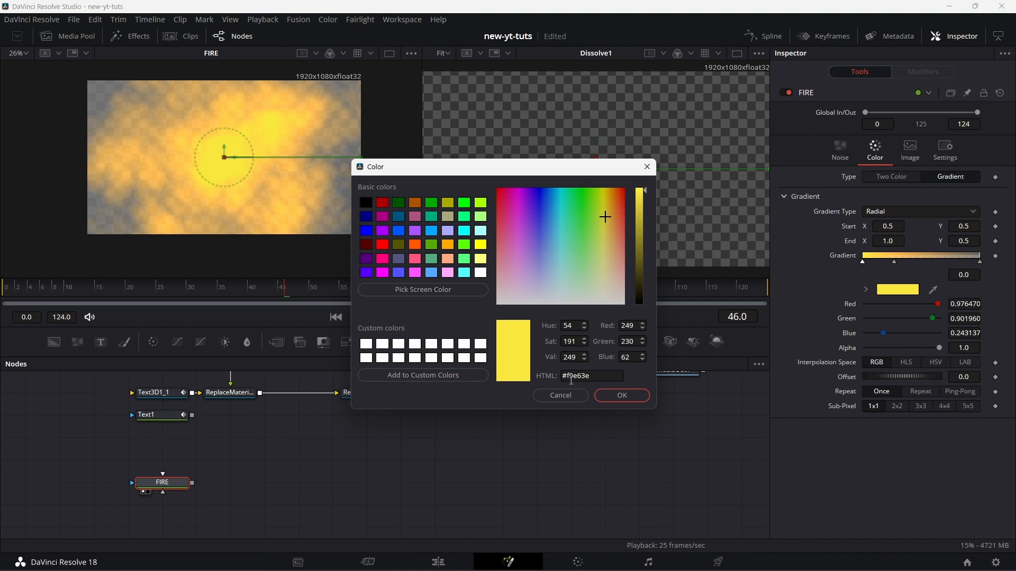
click(622, 396)
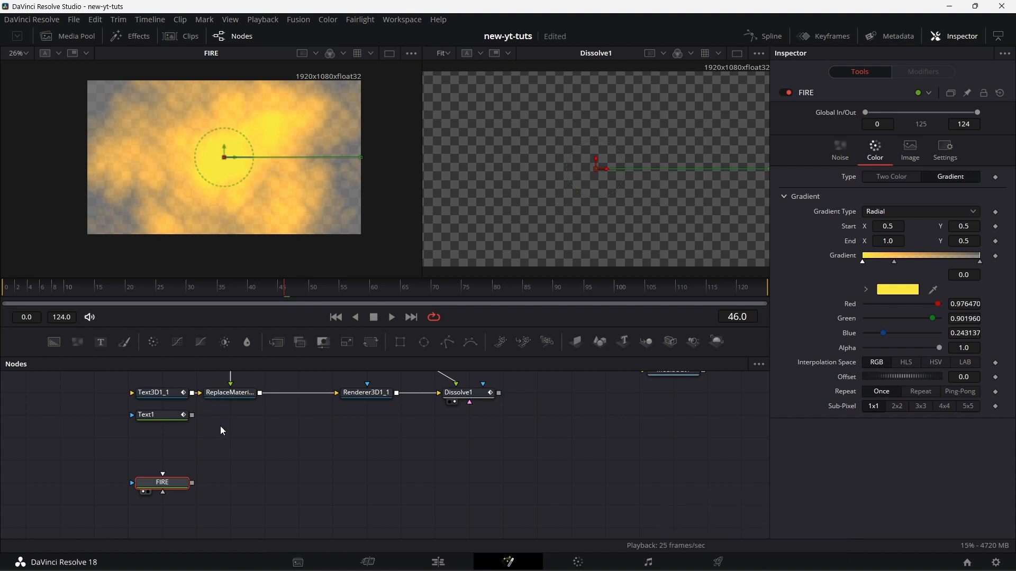
- At frame 40, set the FIRE noise scale to 7 and add a keyframe for it
click(840, 151)
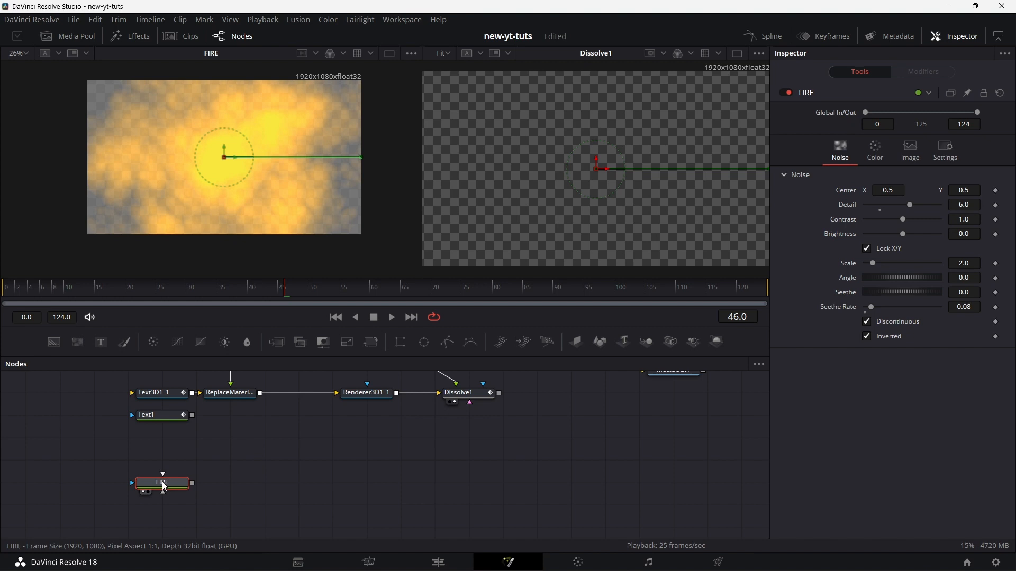
click(250, 294)
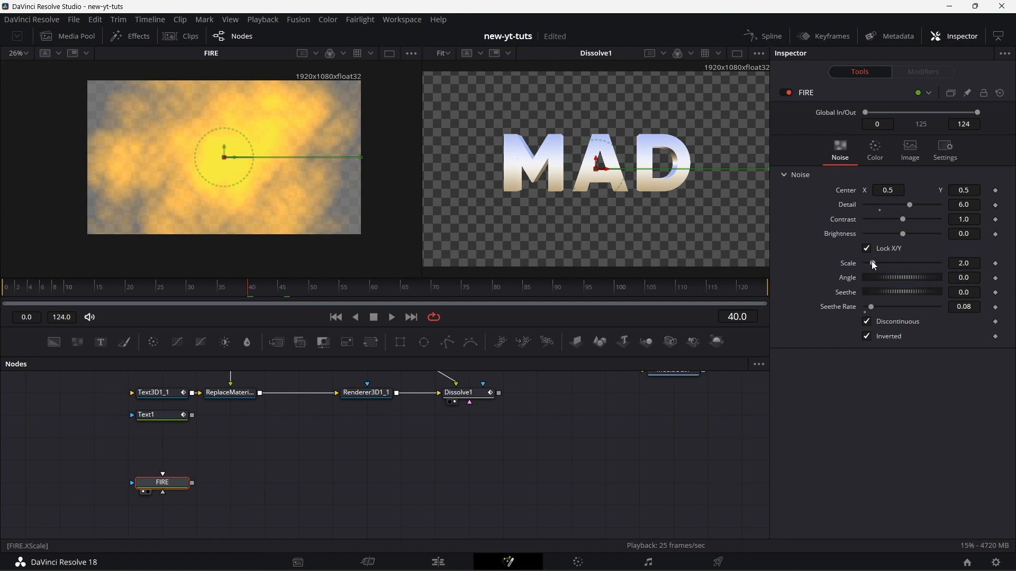
click(974, 263)
text(7)
key(Return)
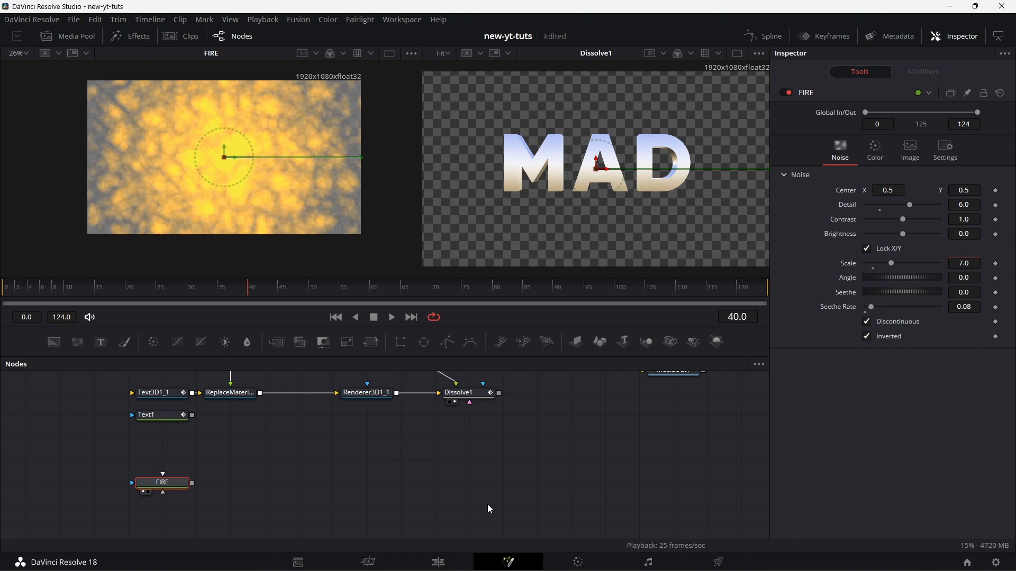
click(995, 263)
- At frame 75, set the FIRE noise scale to 1
click(465, 289)
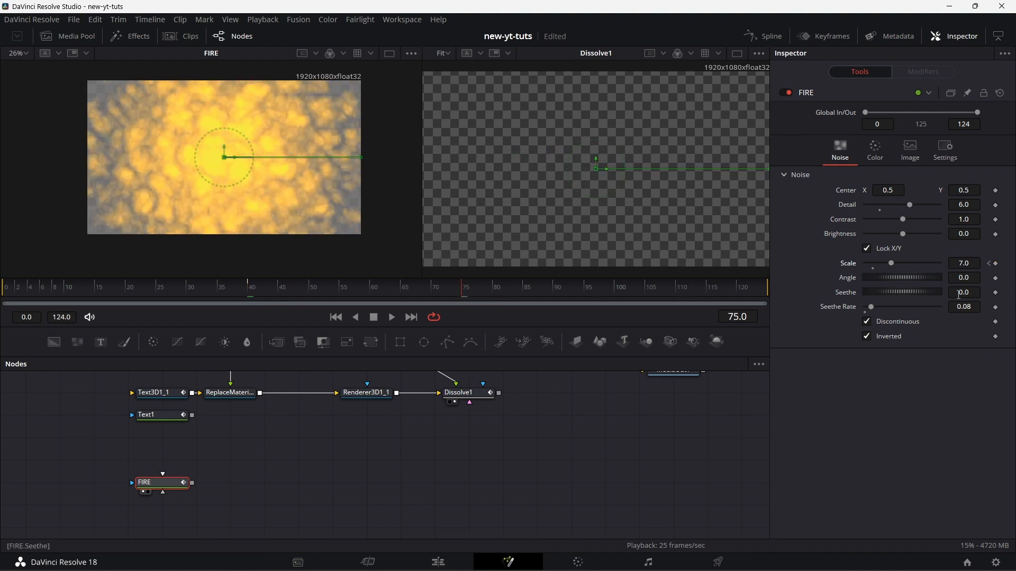
click(972, 264)
text(1)
key(Return)
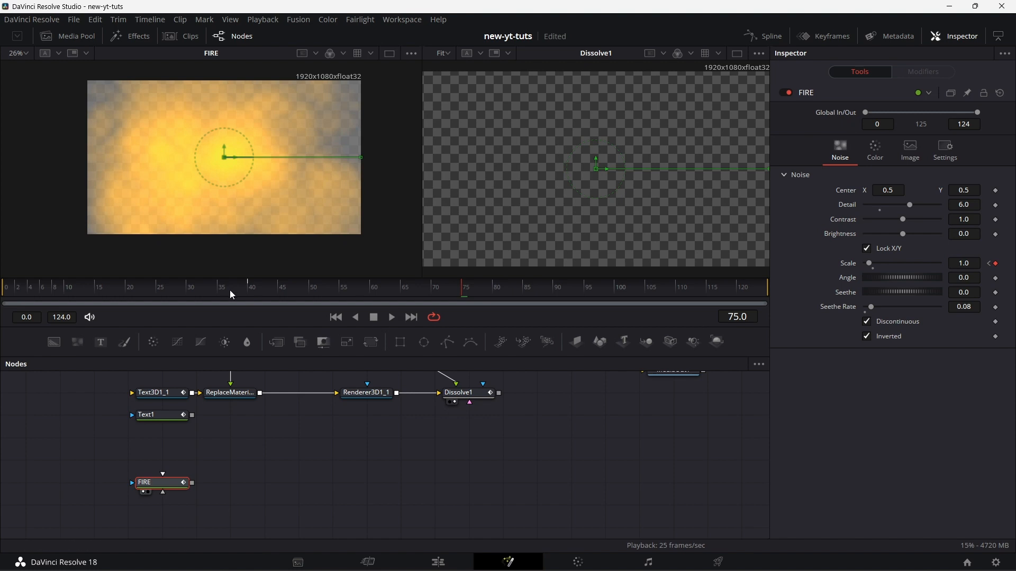
- Play the composition from frame 40 to check the fire's scale animation
click(247, 288)
click(392, 318)
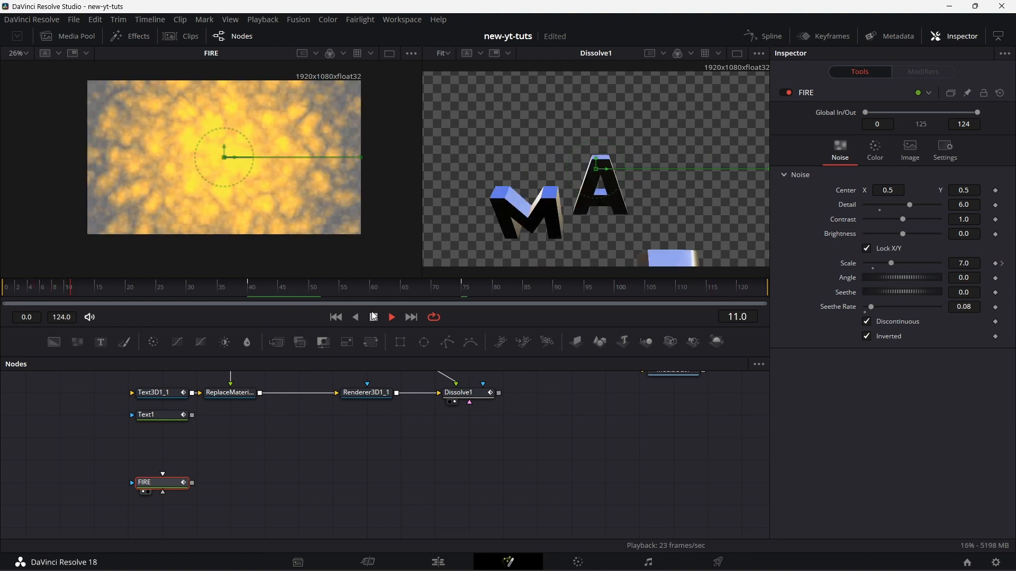
click(374, 318)
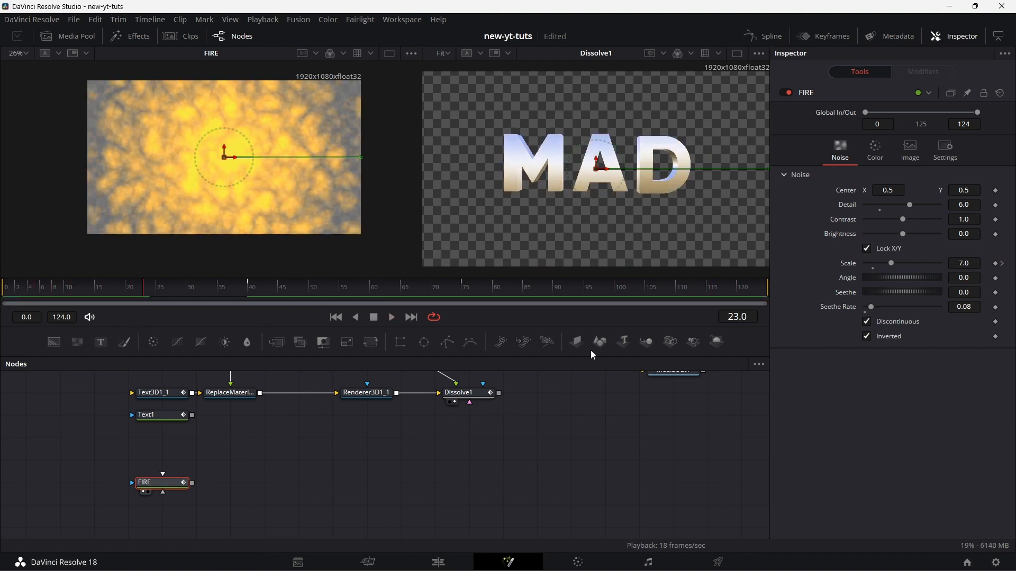
- Smooth the FIRE scale spline and pull the first keyframe's handle down to about frame 48, value 3.6, for a faster initial drop
click(765, 36)
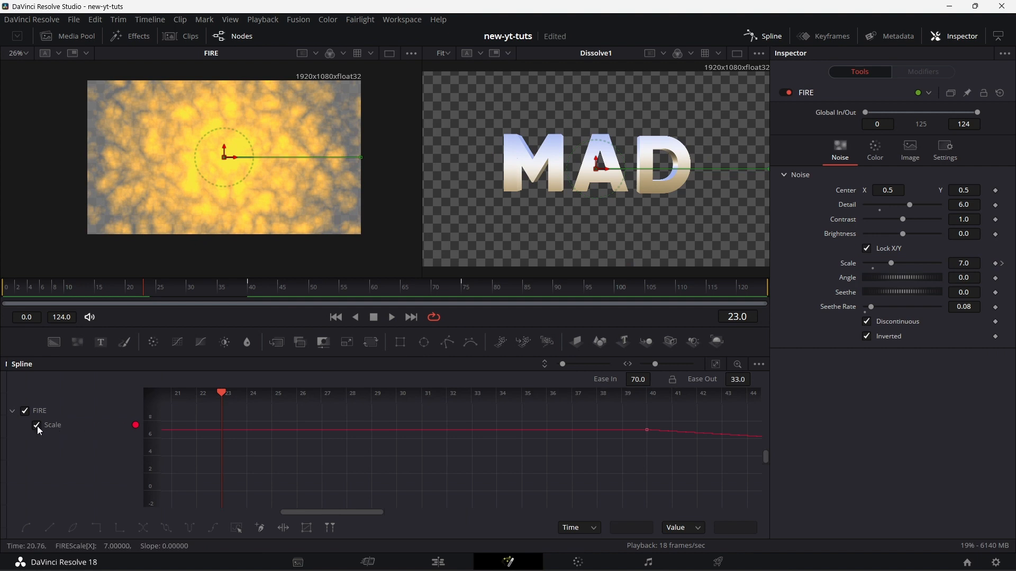
click(715, 364)
drag(202, 405, 733, 506)
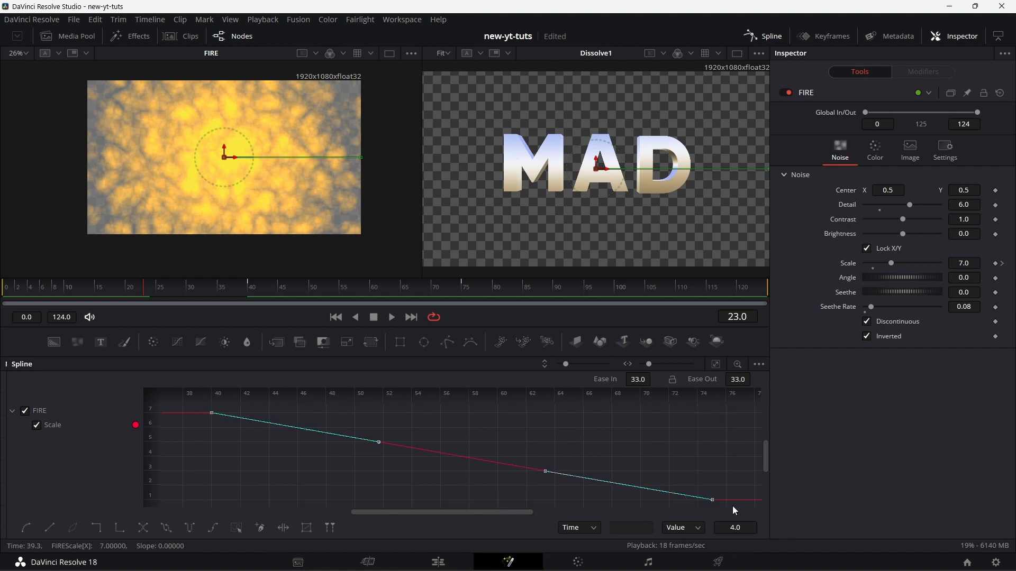
key(f)
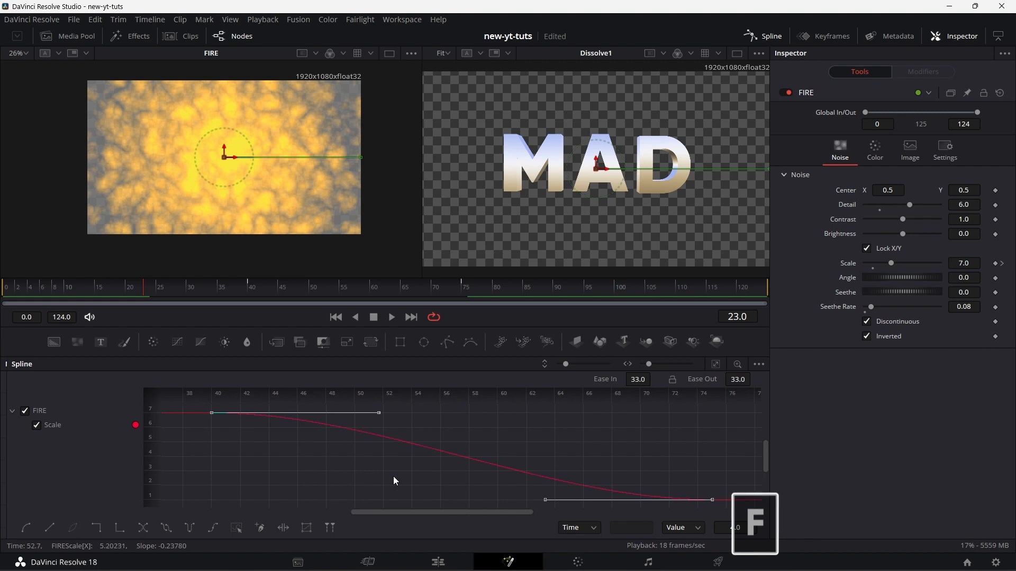
drag(378, 417, 329, 464)
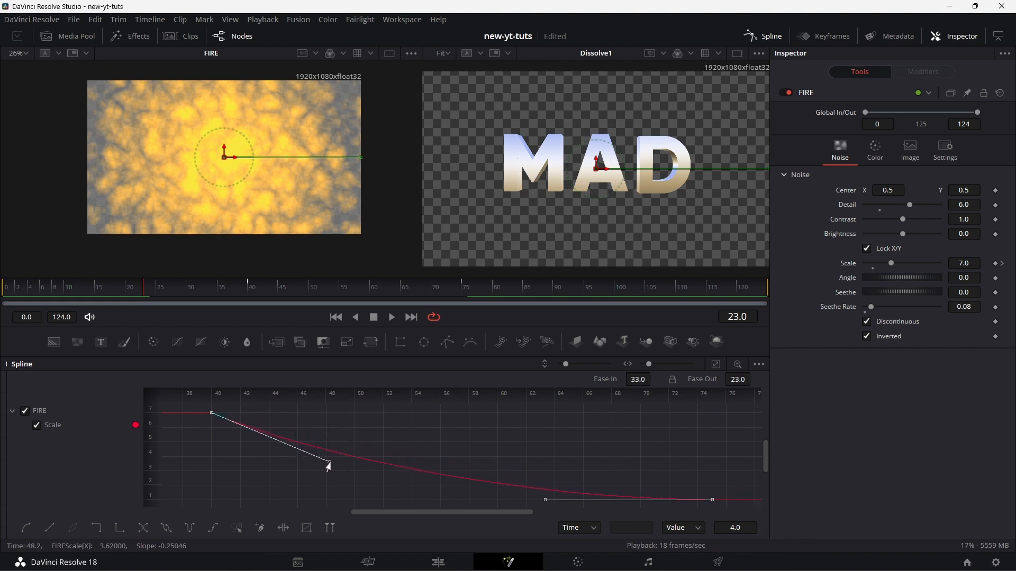
click(763, 36)
- Play the composition again, including from frame 0, to review the eased fire animation
click(392, 318)
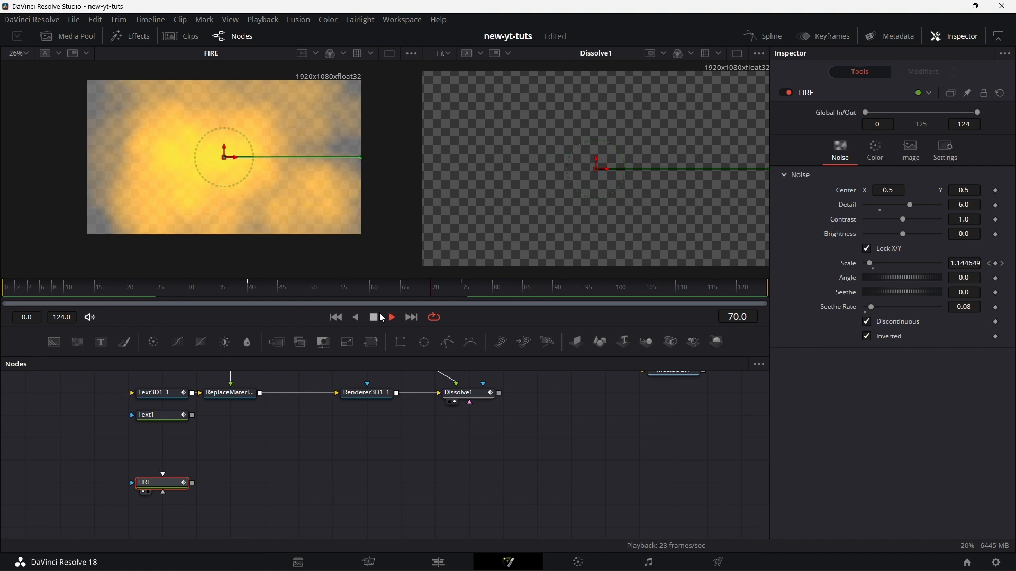
click(375, 318)
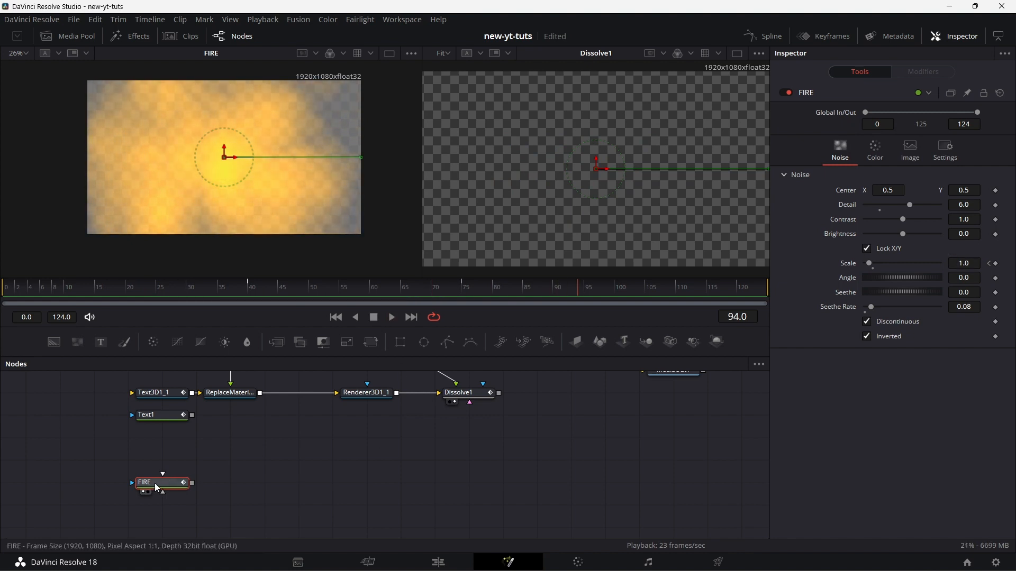
click(8, 291)
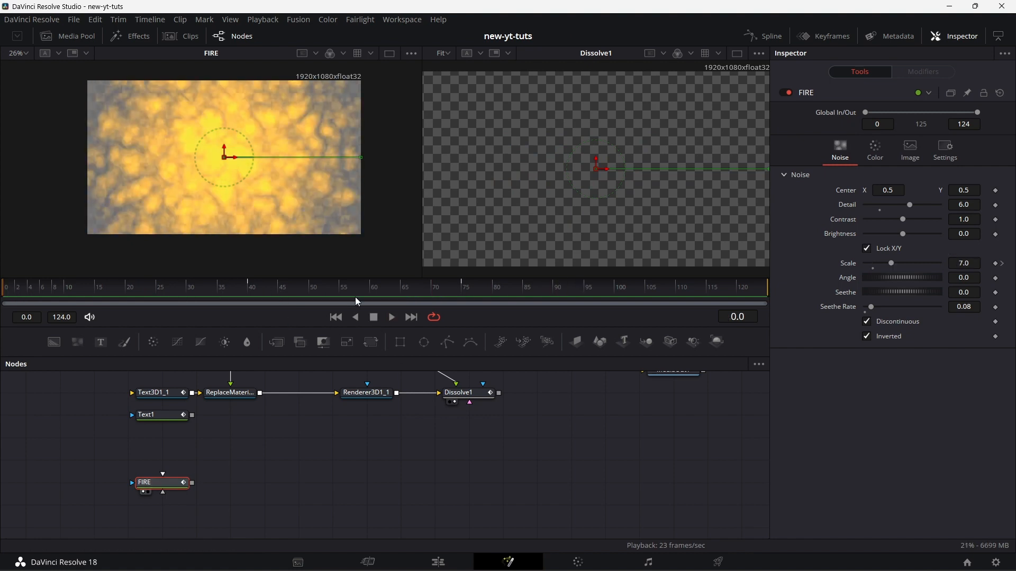
click(393, 319)
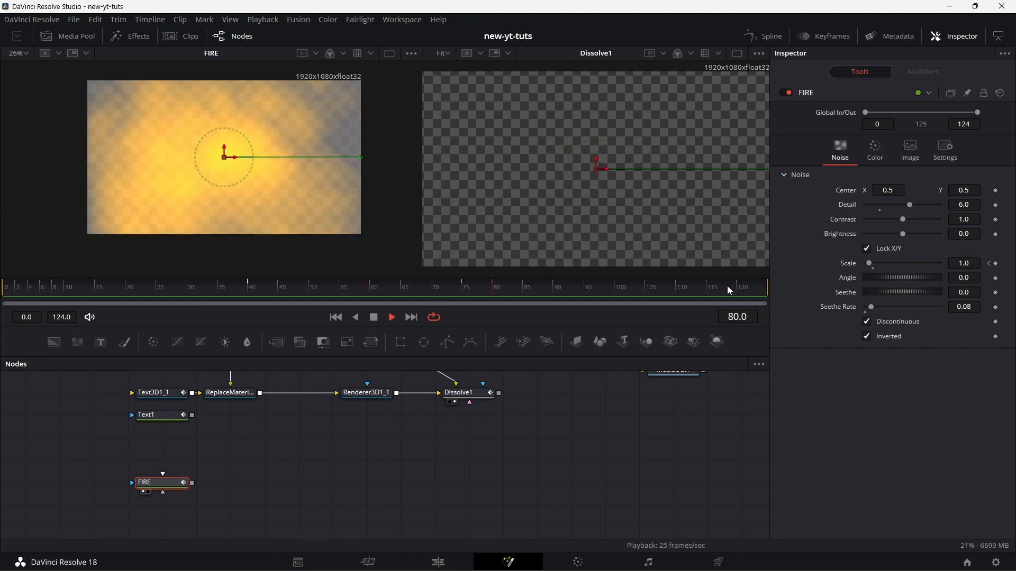
click(374, 317)
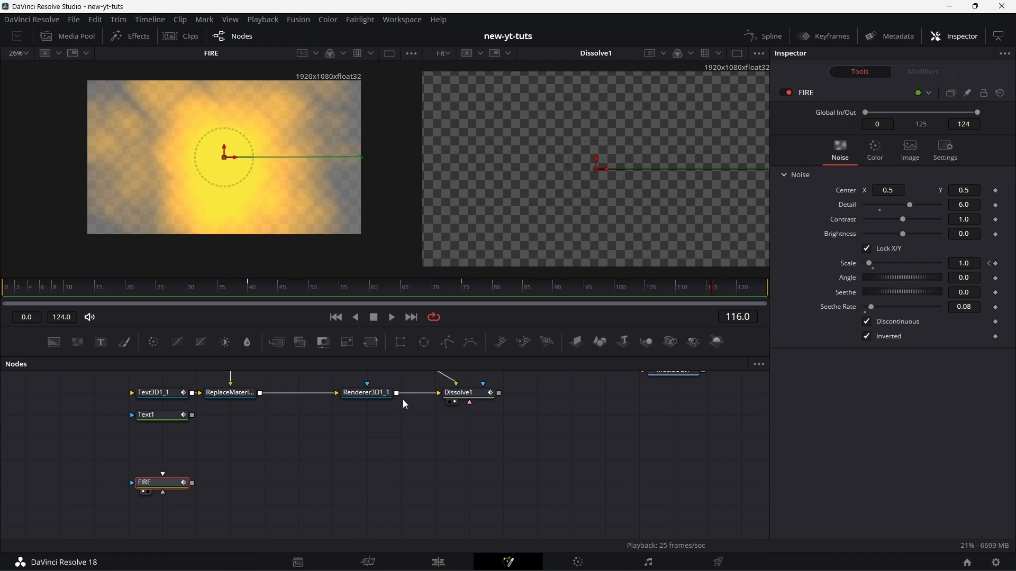
- Add an Ellipse mask near the FIRE node, shown in the second viewer, and flatten it to a height of about 0.36
drag(424, 342, 272, 458)
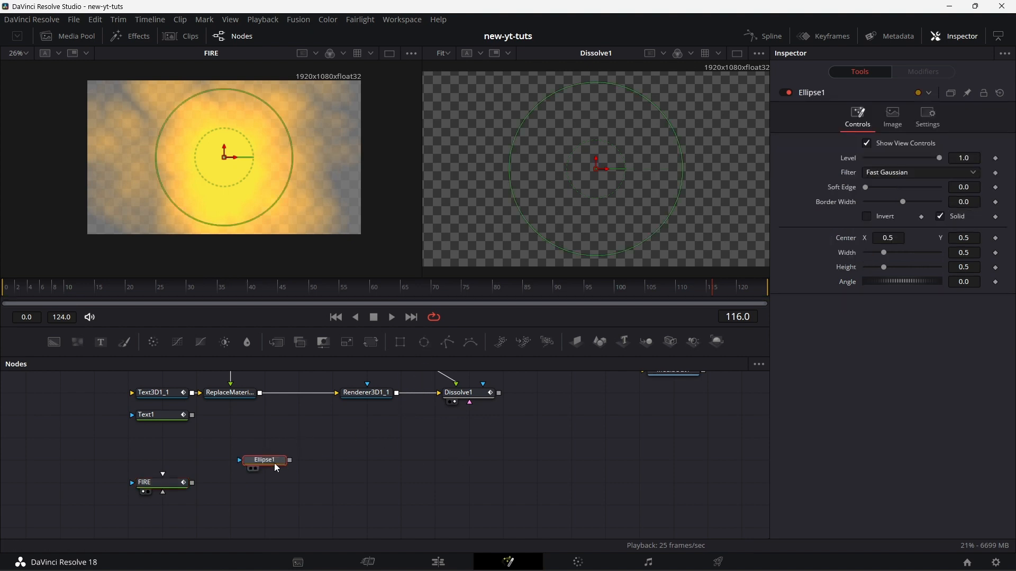
key(2)
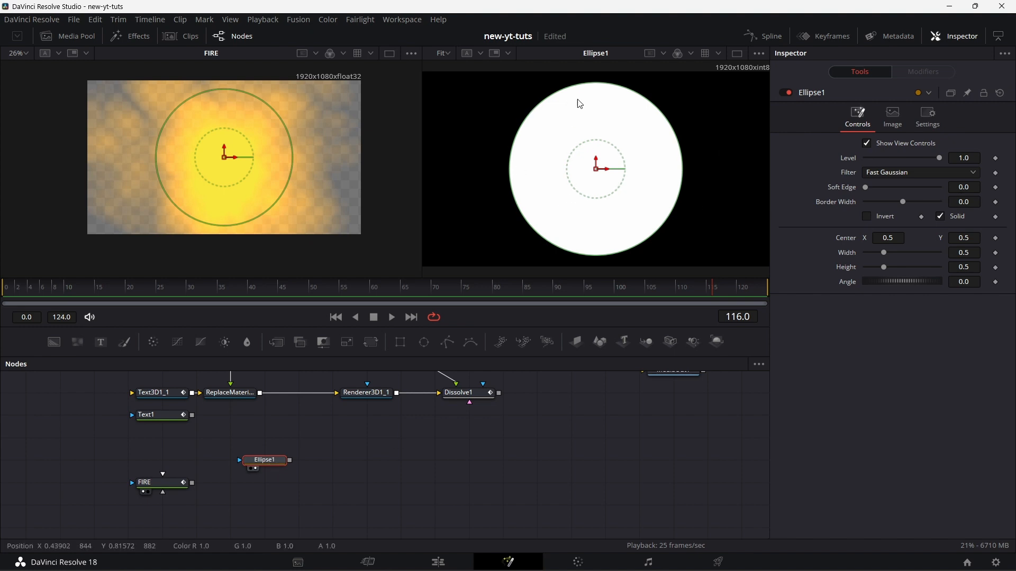
drag(597, 85, 596, 110)
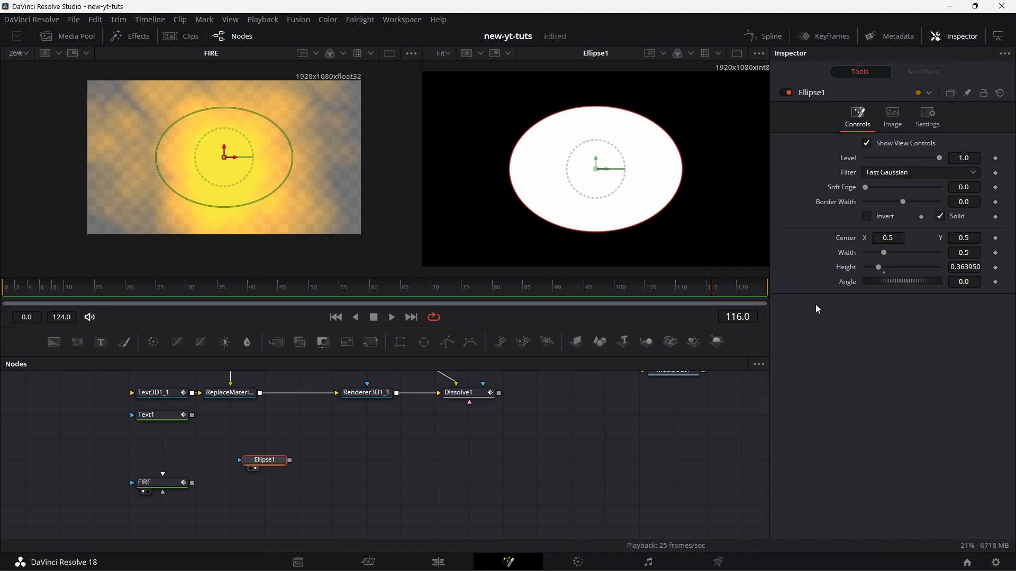
- Link the ellipse's height to its width with the expression Width/1.8
right_click(850, 268)
click(884, 406)
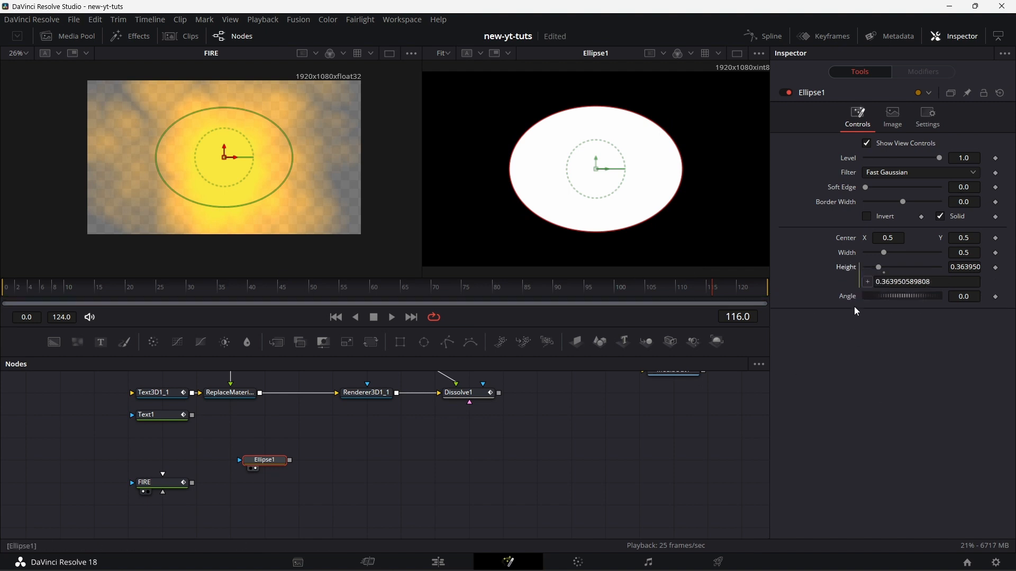
drag(857, 252, 856, 252)
text(/1.8)
key(Tab)
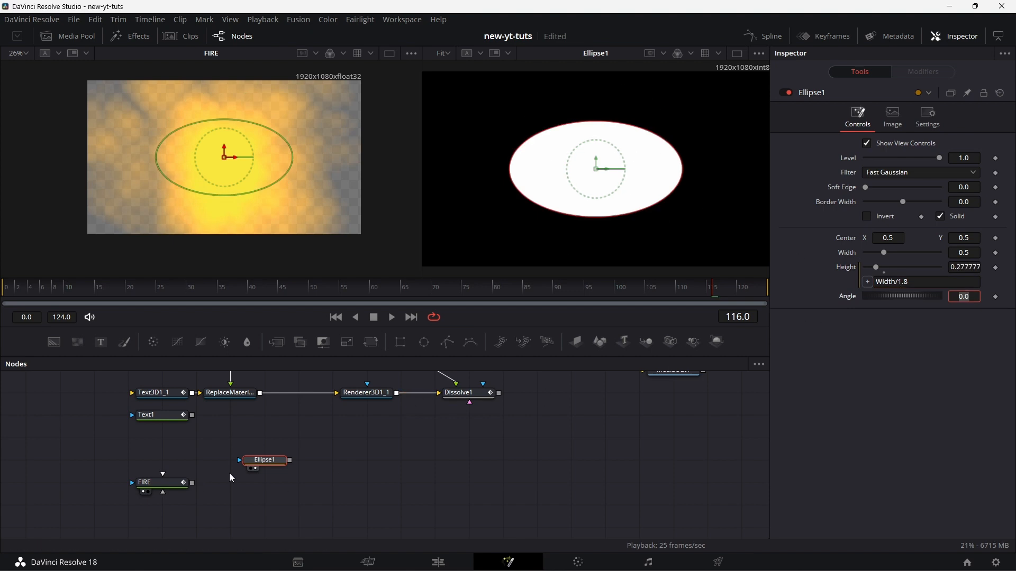
- Set the ellipse mask's soft edge to 0.1
click(276, 464)
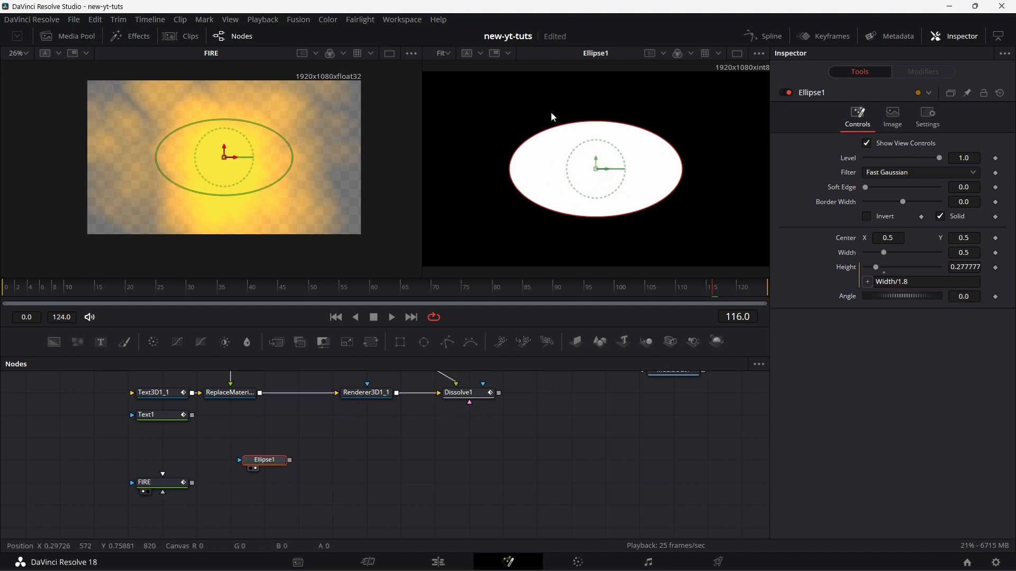
click(978, 187)
key(BackSpace)
text(1)
key(Tab)
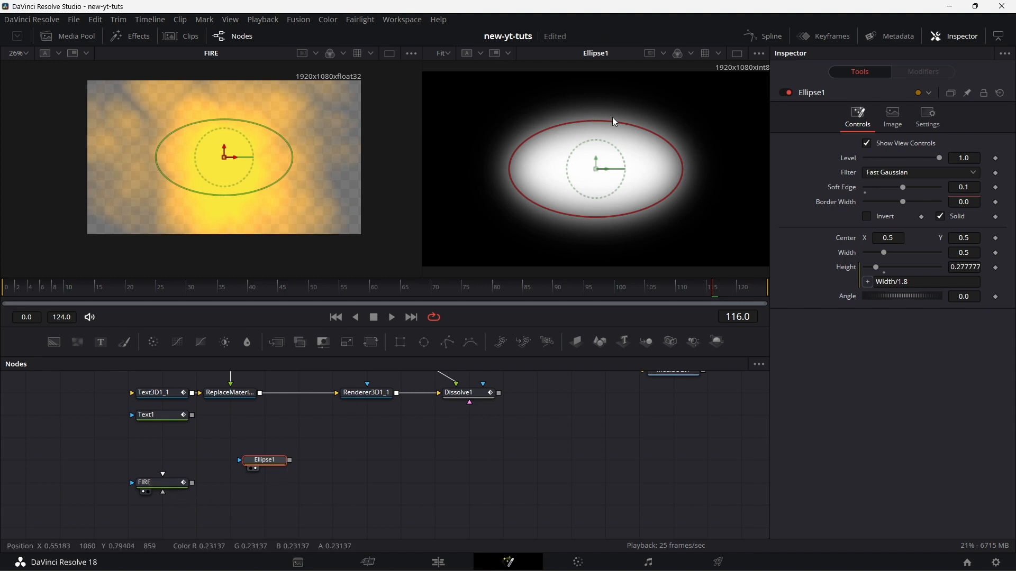
- Copy the FIRE node and paste the duplicate above the Ellipse mask in the node graph
click(170, 483)
right_click(170, 484)
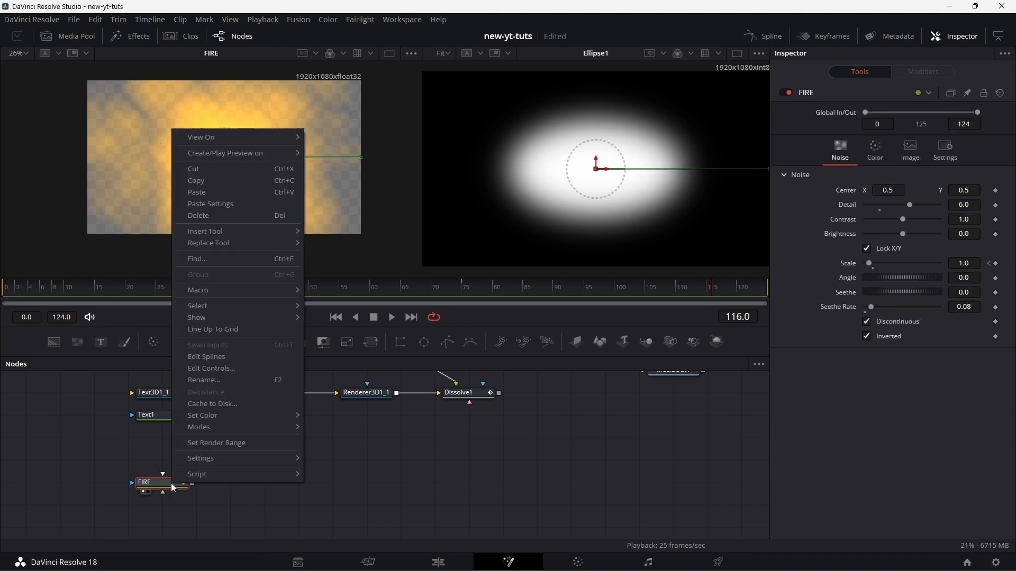
click(195, 181)
right_click(276, 439)
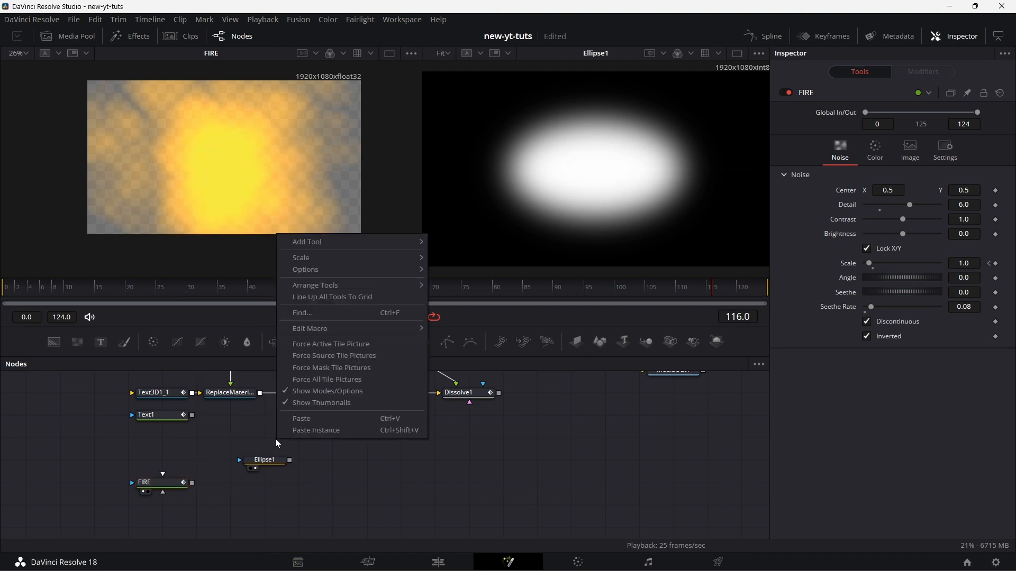
click(304, 420)
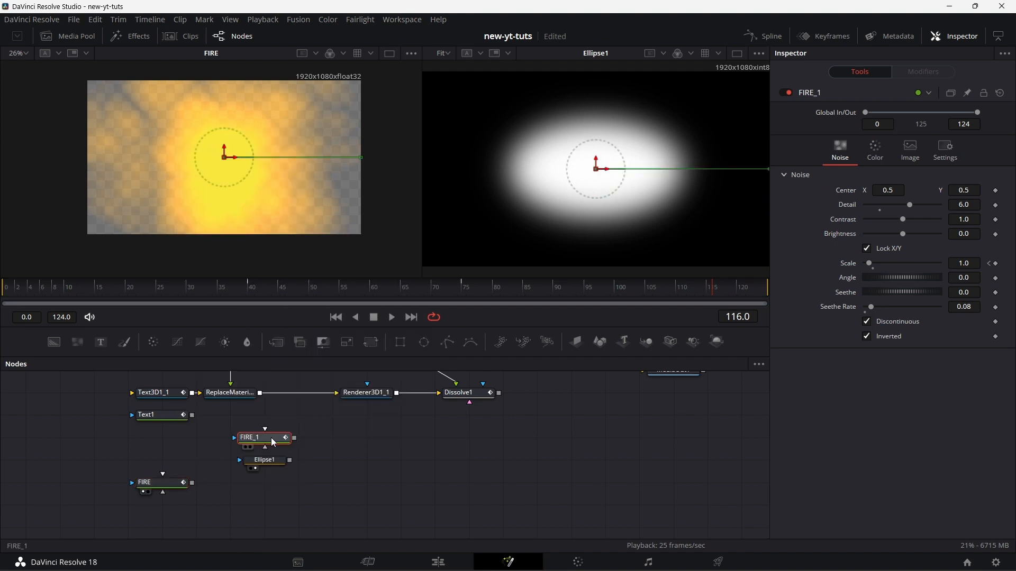
- Rename the duplicated FIRE node to NOISEMASK
right_click(273, 438)
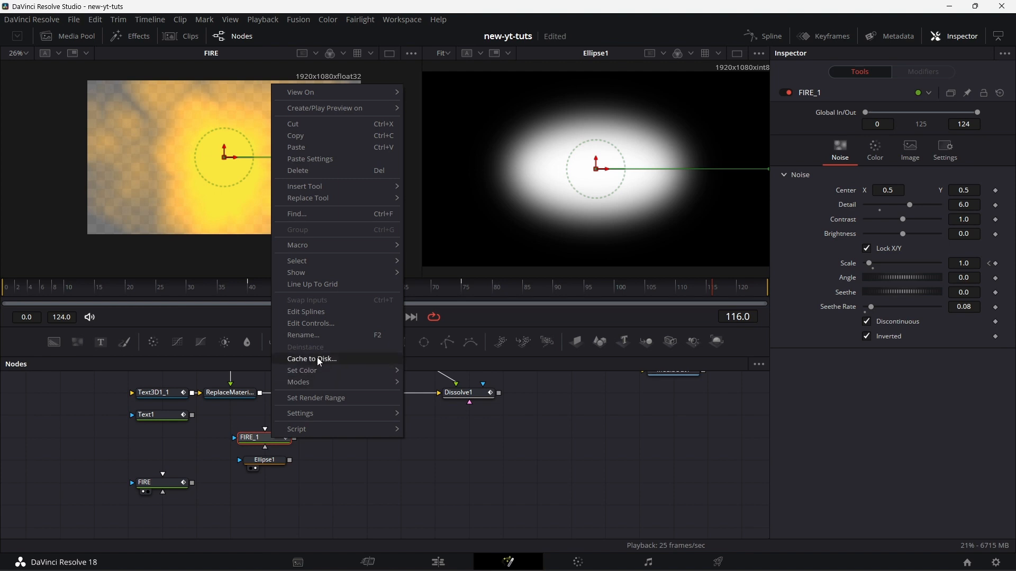
click(316, 335)
click(449, 273)
key(ctrl+a)
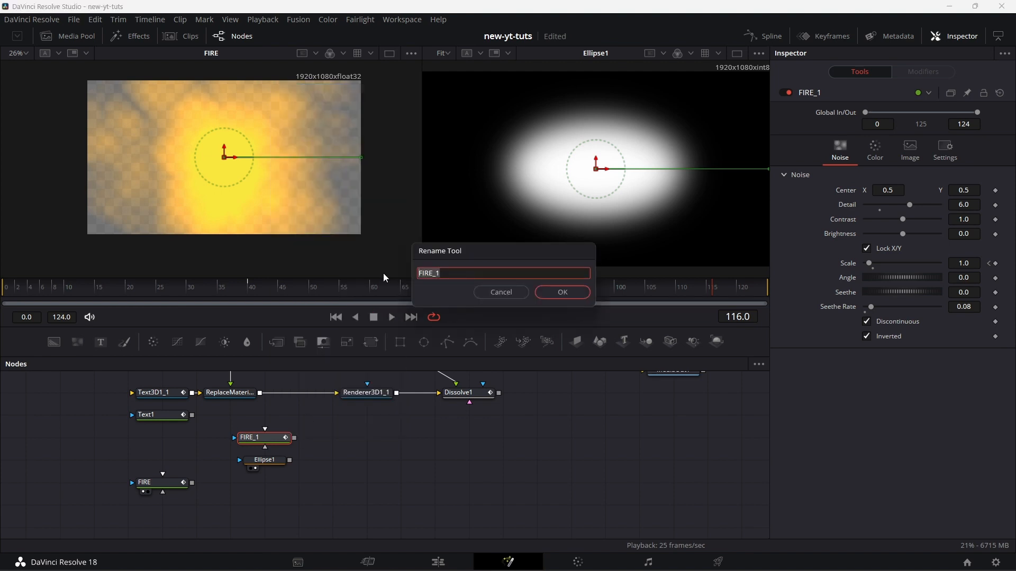
text(MA)
key(BackSpace)
key(BackSpace)
text(NOISEMASK)
key(Return)
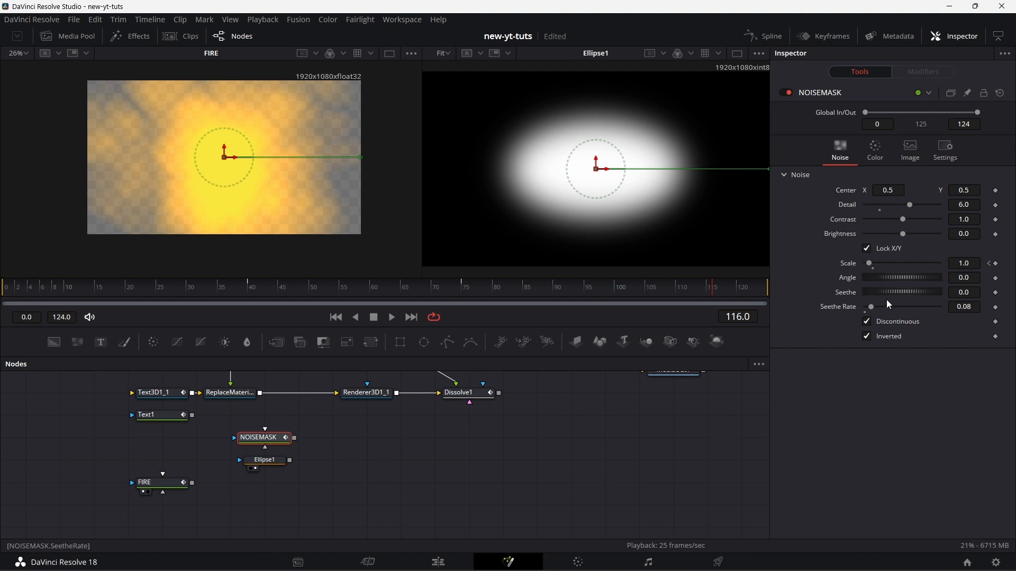
- Reset the NOISEMASK scale to its default of 2.0 and place the node beside the Ellipse mask
double_click(850, 265)
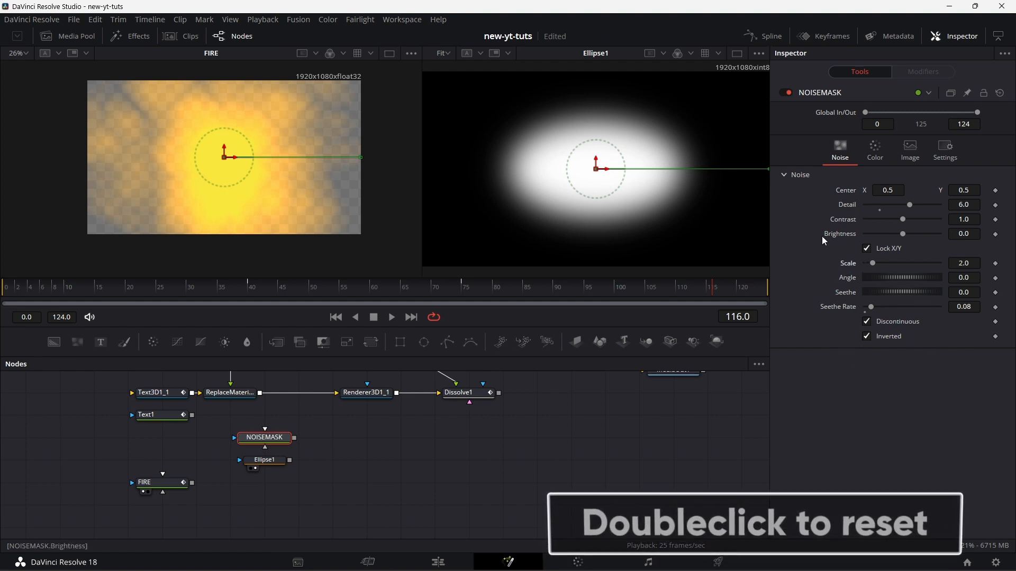
drag(285, 444, 352, 466)
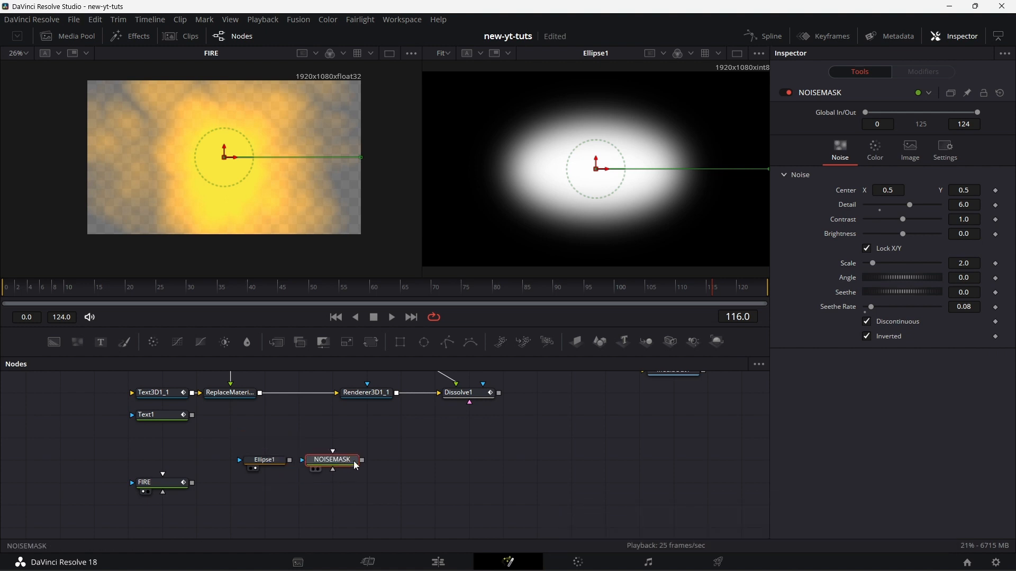
- Add an unconnected Displace node in an empty area of the node graph
click(470, 485)
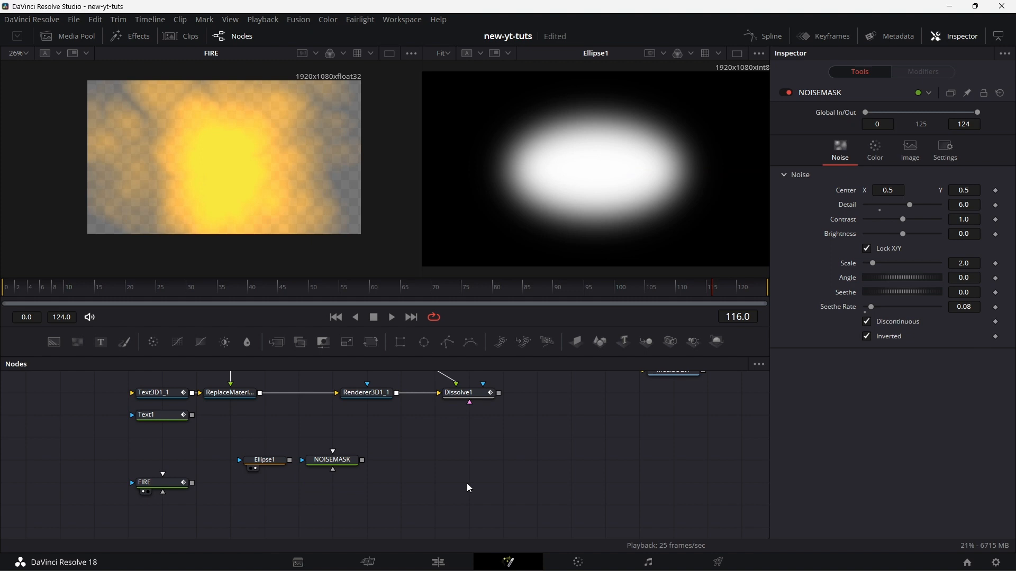
key(ctrl+space)
text(DISS)
key(BackSpace)
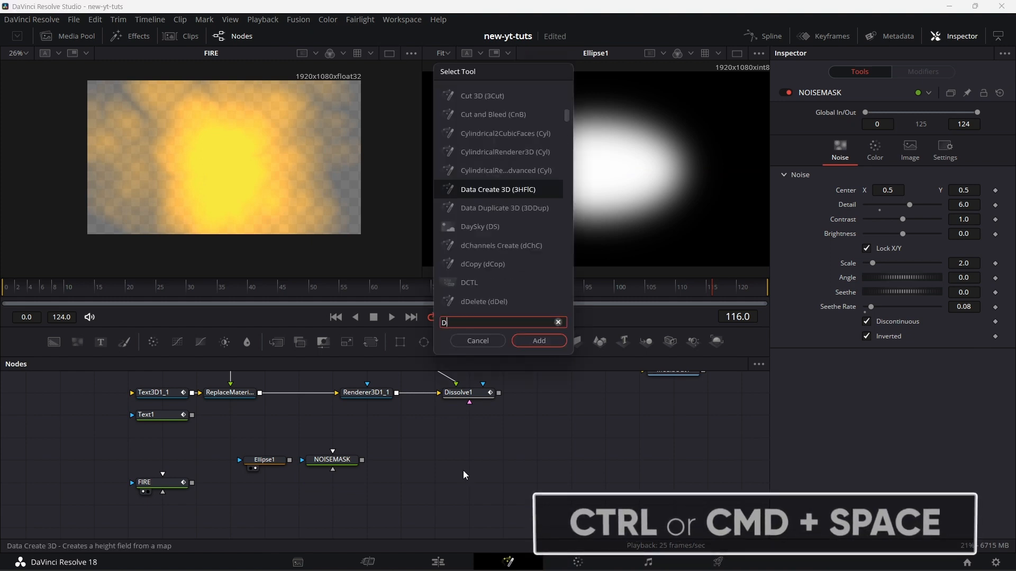
text(PL)
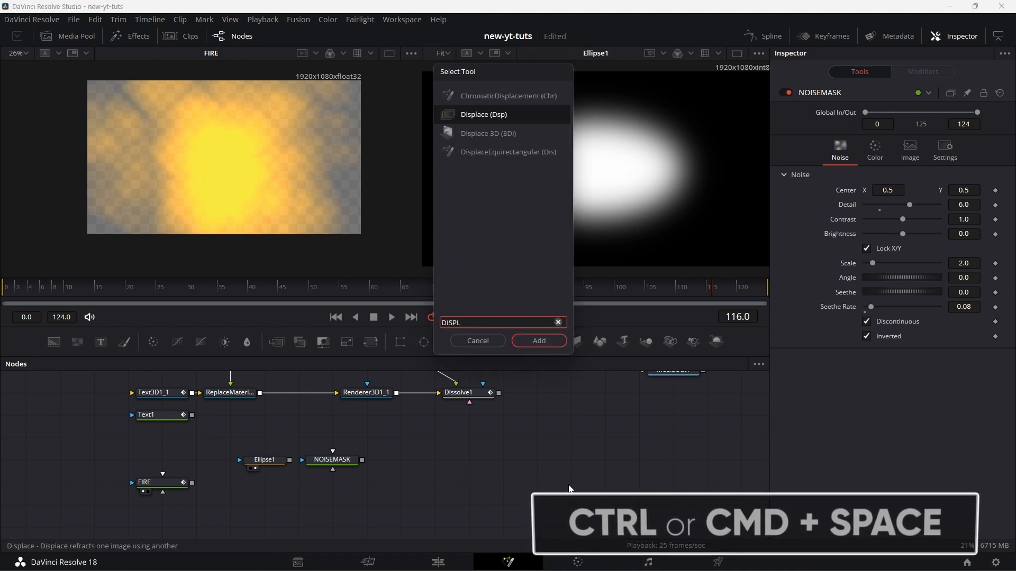
click(535, 341)
- Place Displace under NOISEMASK, feeding NOISEMASK into its foreground and the ellipse into its main input, with Displace shown in the second viewer
drag(457, 490, 319, 490)
drag(362, 459, 333, 485)
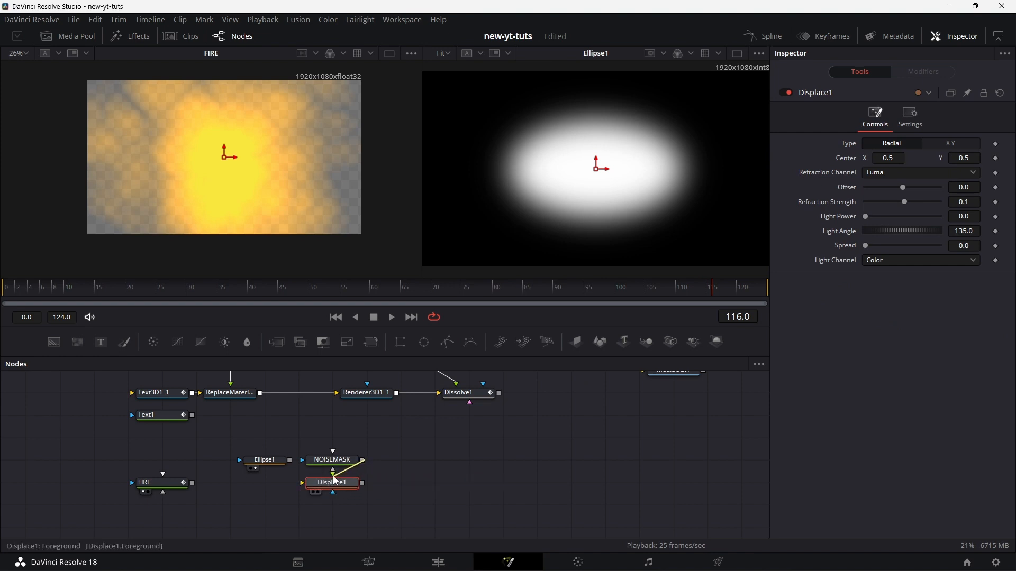
drag(272, 460, 304, 487)
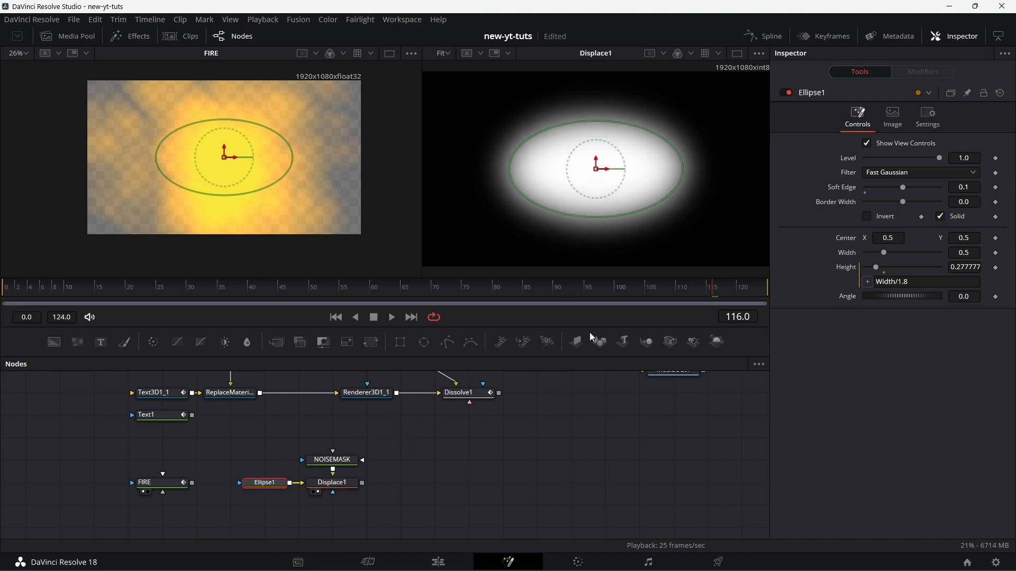
- Set the Displace node's refraction strength to 2 and move it together with the Ellipse and NOISEMASK nodes up, closer to FIRE
click(346, 484)
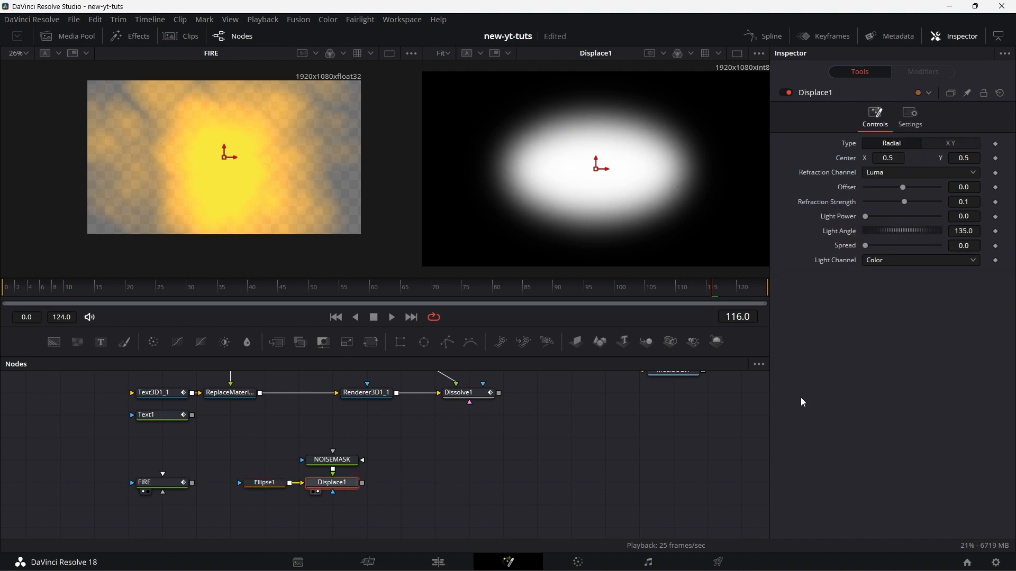
click(975, 202)
text(2)
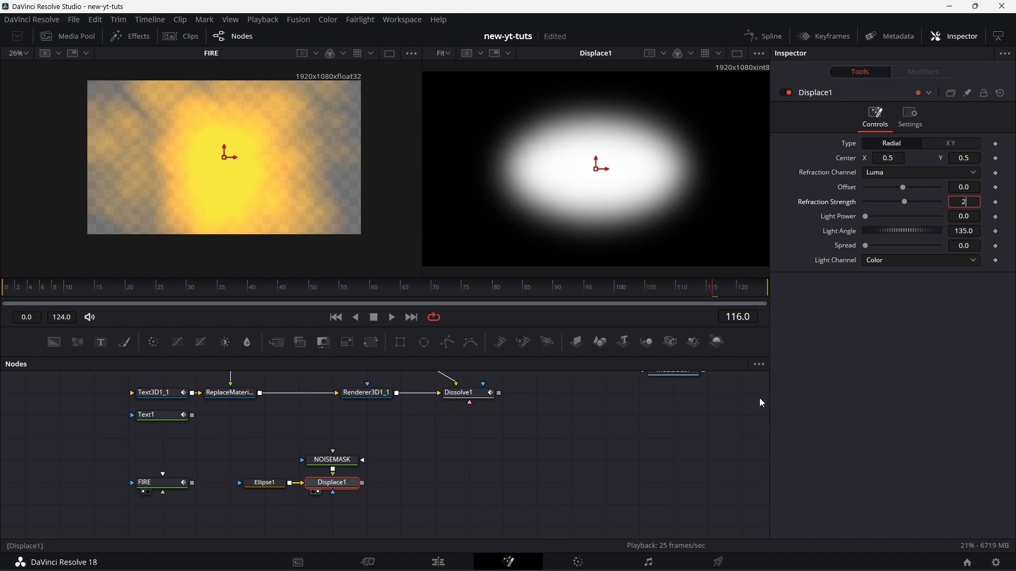
key(Return)
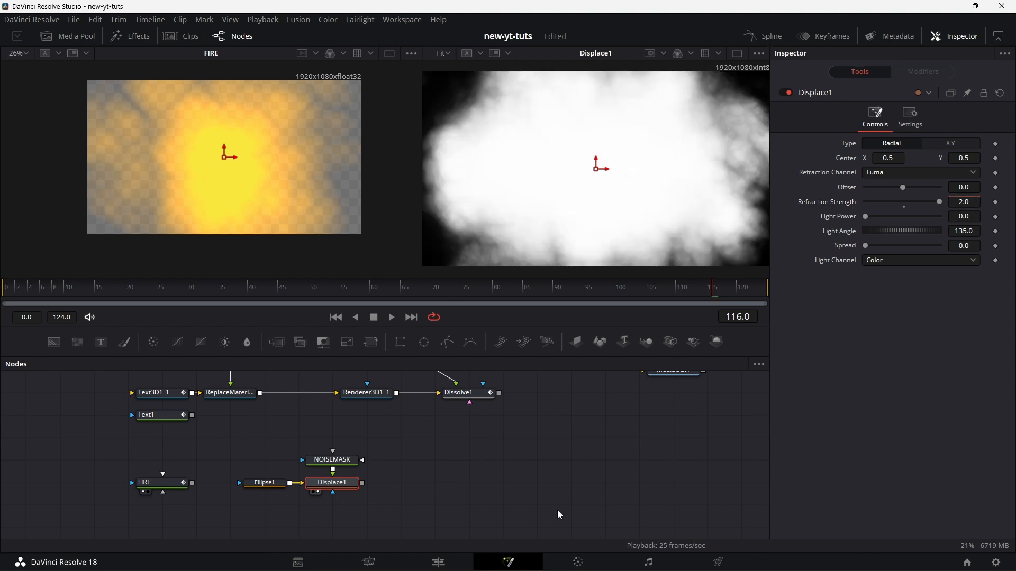
drag(279, 434, 301, 453)
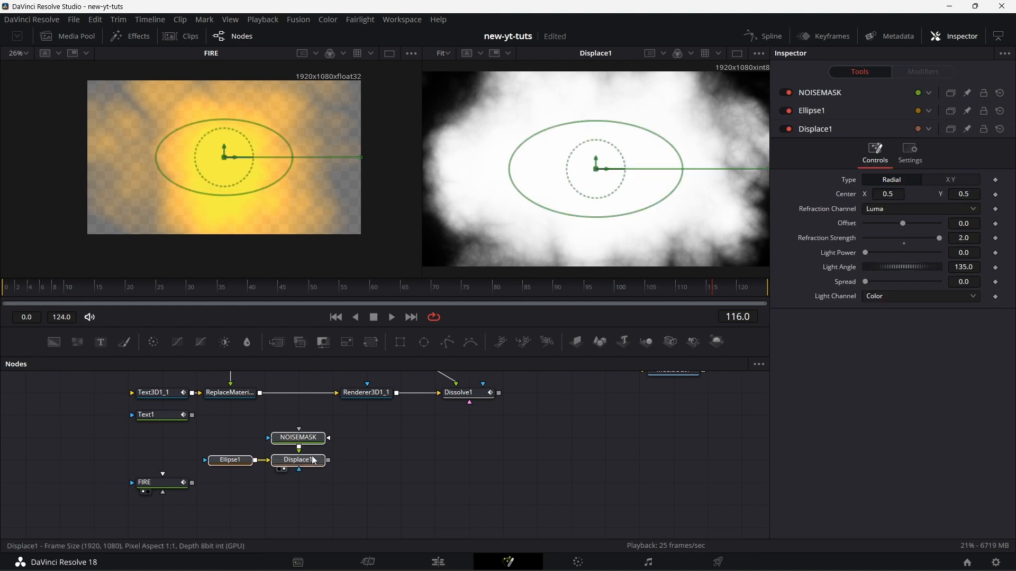
- Keyframe the width of Ellipse1 at 0 on frame 40
click(485, 484)
click(231, 461)
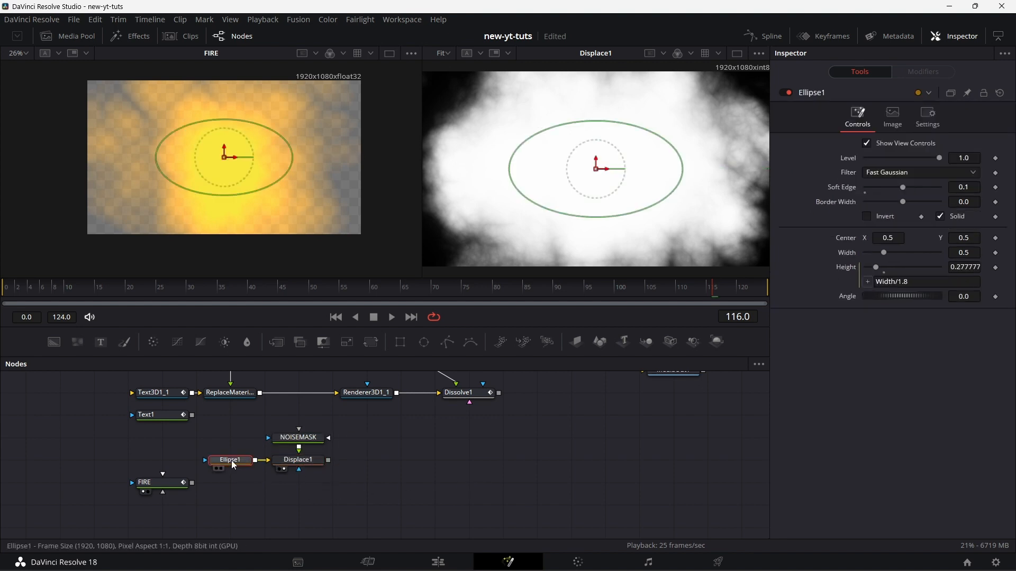
click(250, 292)
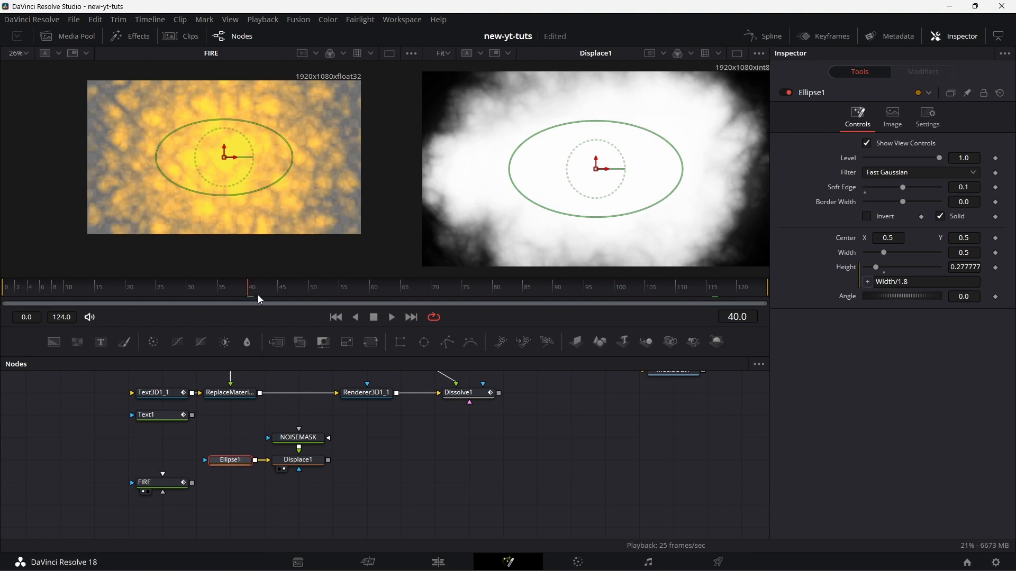
key(ctrl+s)
drag(885, 253, 821, 255)
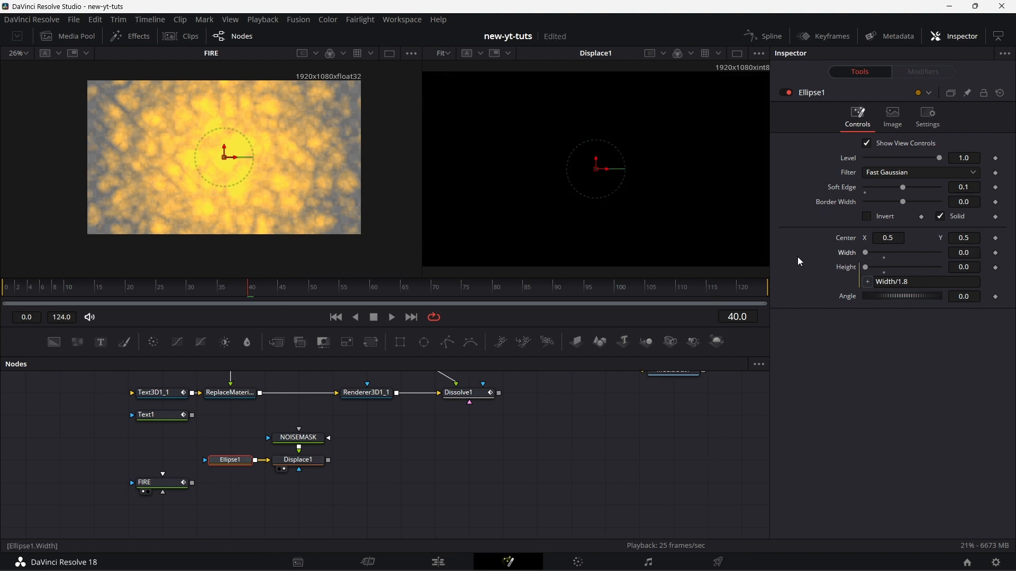
click(996, 254)
- Keyframe the width of Ellipse1 at 1.75 on frame 47
click(285, 287)
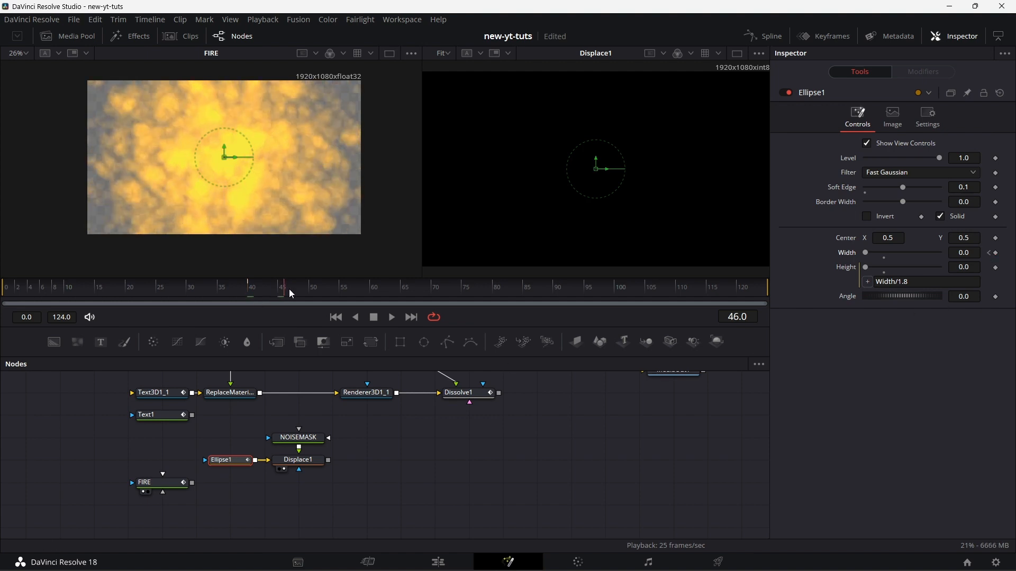
click(292, 289)
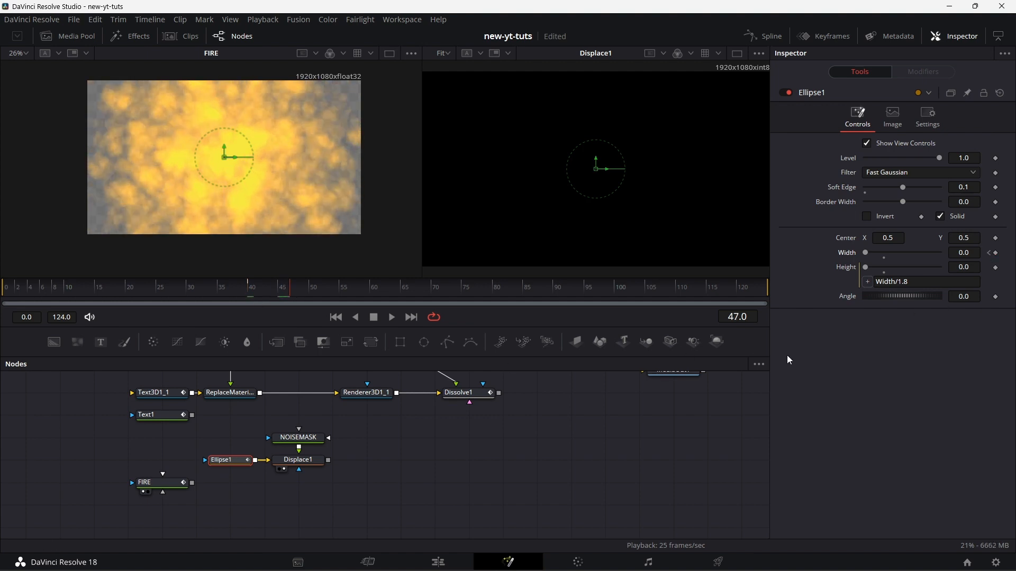
click(996, 253)
drag(865, 253, 929, 257)
double_click(977, 253)
text(1.75)
double_click(972, 267)
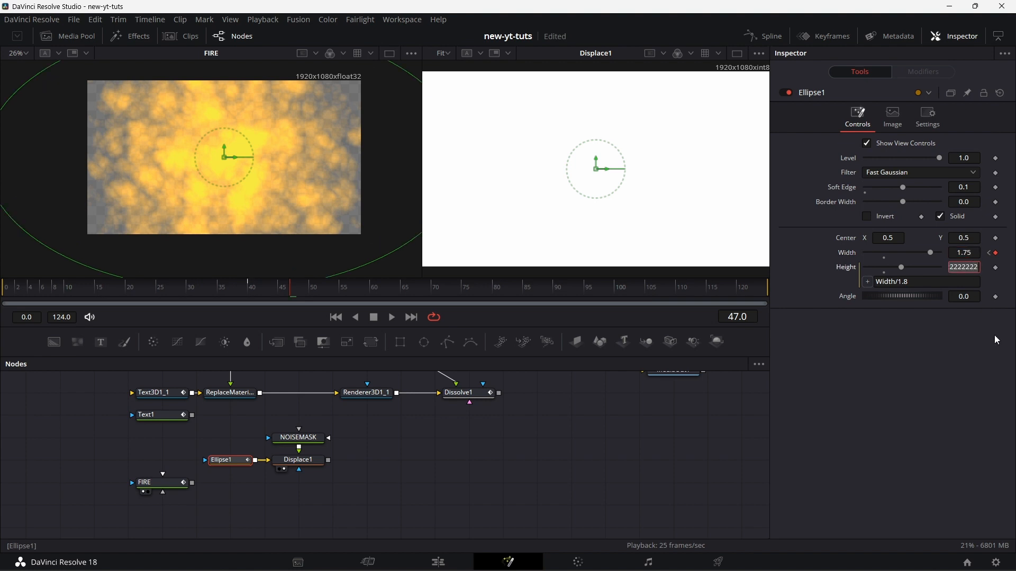
- Smooth both keyframes of the Ellipse1 width spline and raise the first keyframe's outgoing handle for a fast start, with Ease Out at 27
click(233, 463)
click(774, 36)
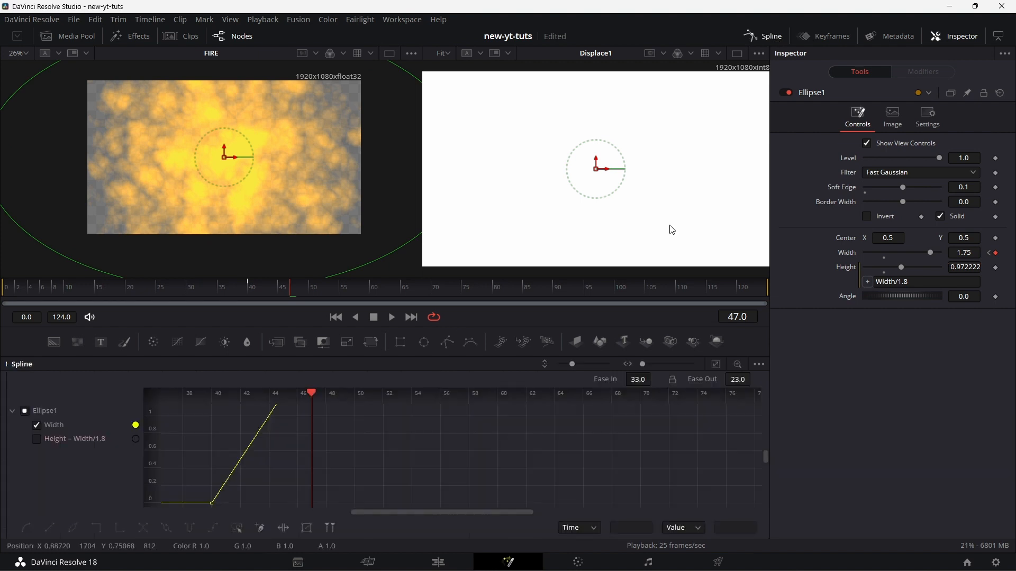
click(715, 365)
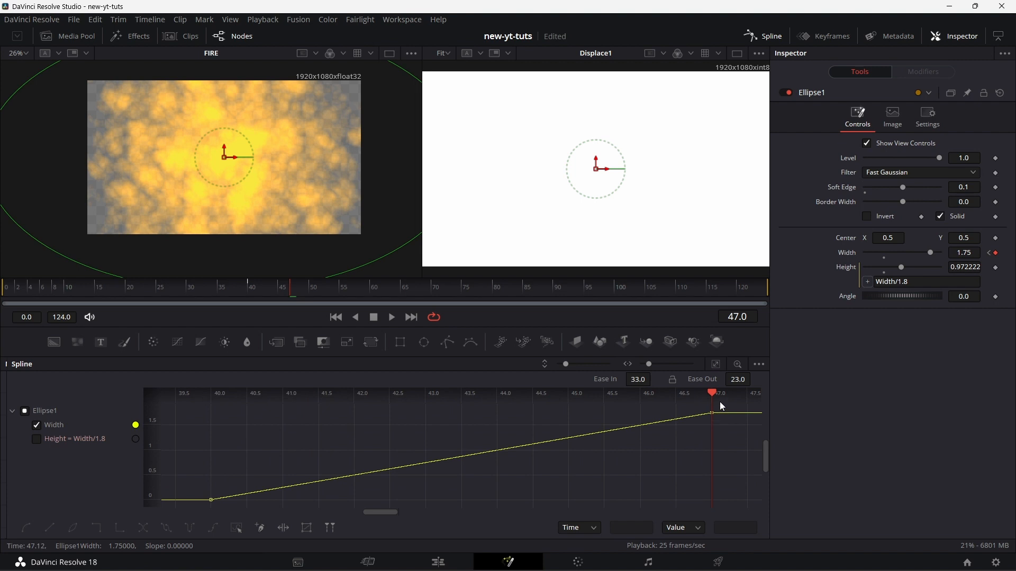
drag(721, 409, 201, 507)
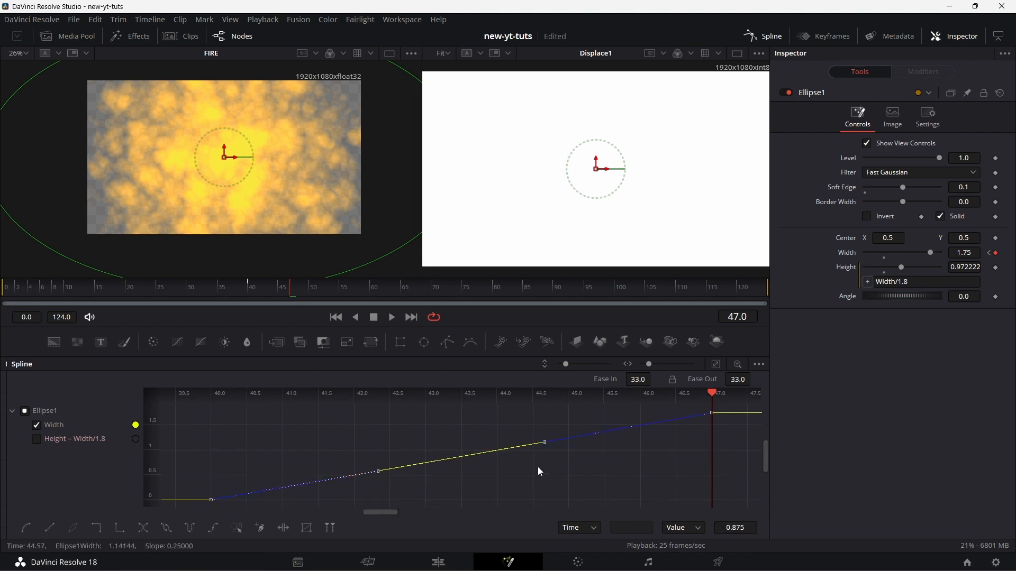
key(shift+s)
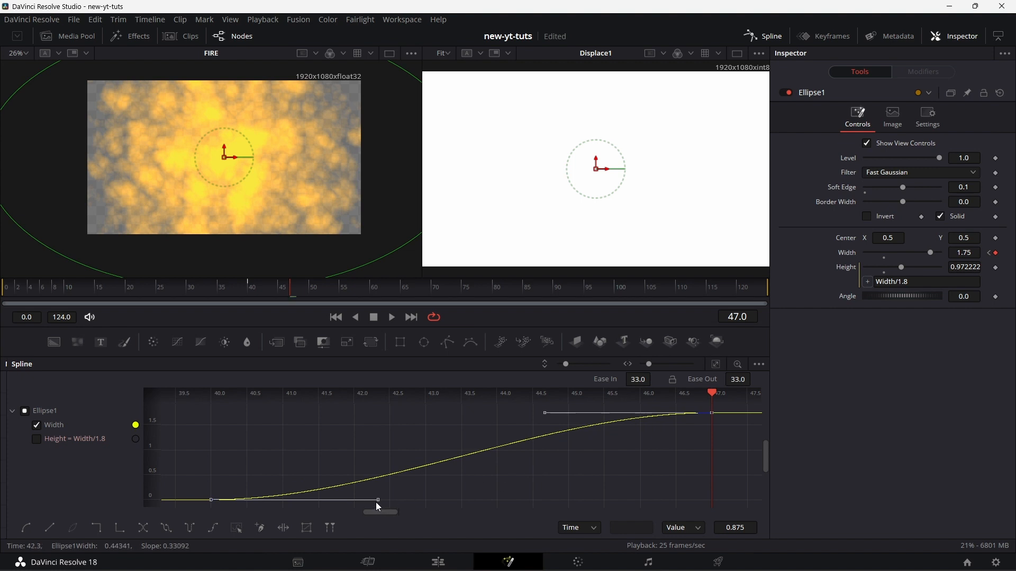
drag(377, 501, 343, 443)
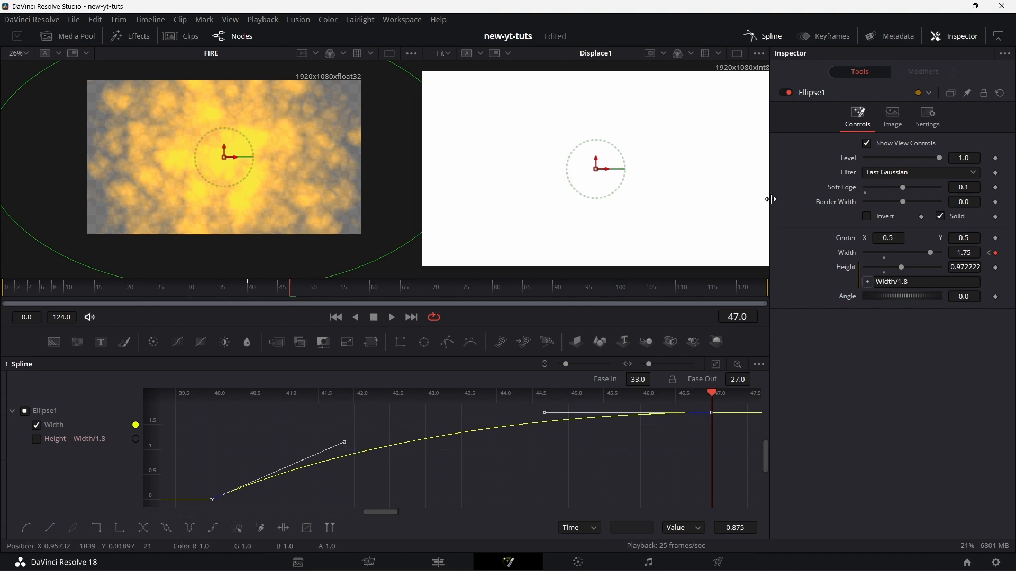
click(766, 37)
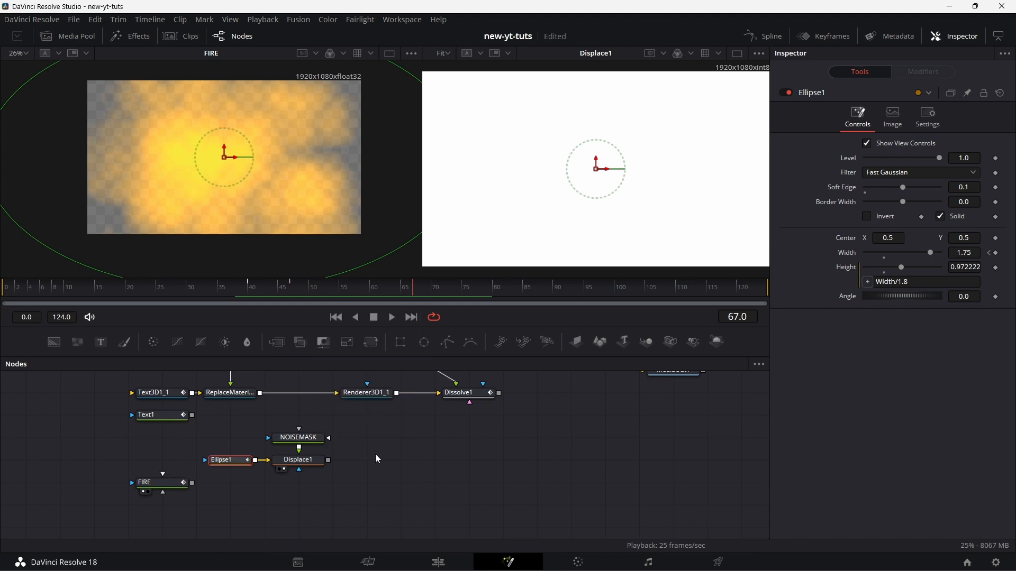
- Duplicate the Ellipse1, NOISEMASK and Displace1 nodes and place the copies beside the originals, below Dissolve1
drag(224, 427, 321, 467)
right_click(319, 467)
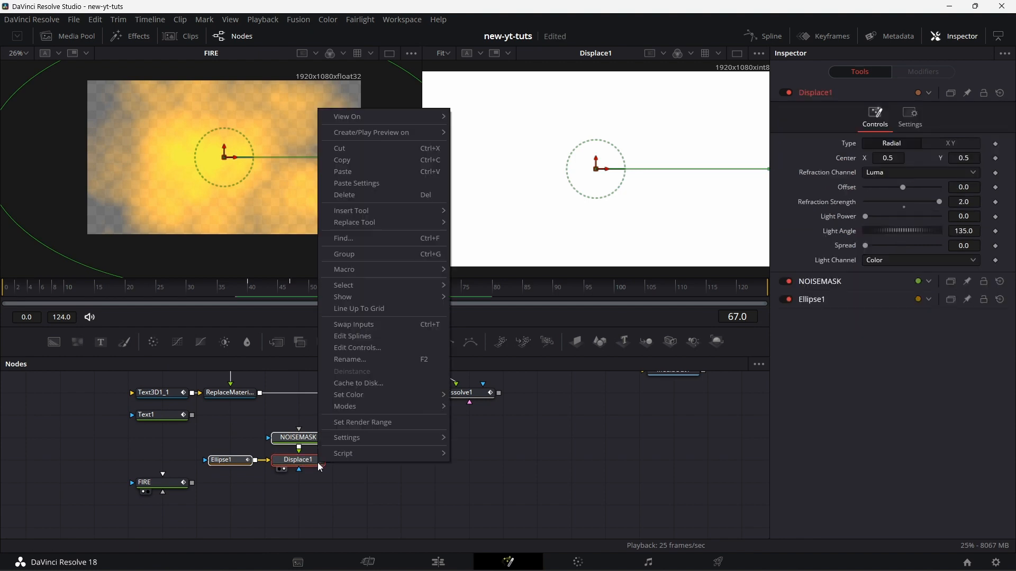
click(370, 161)
click(401, 461)
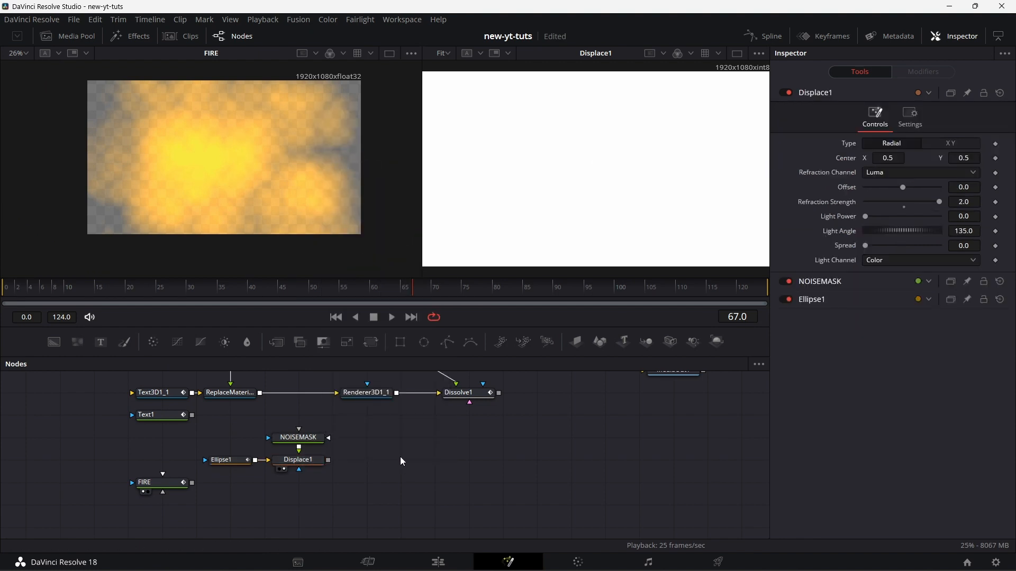
right_click(400, 461)
click(427, 436)
drag(410, 469, 479, 469)
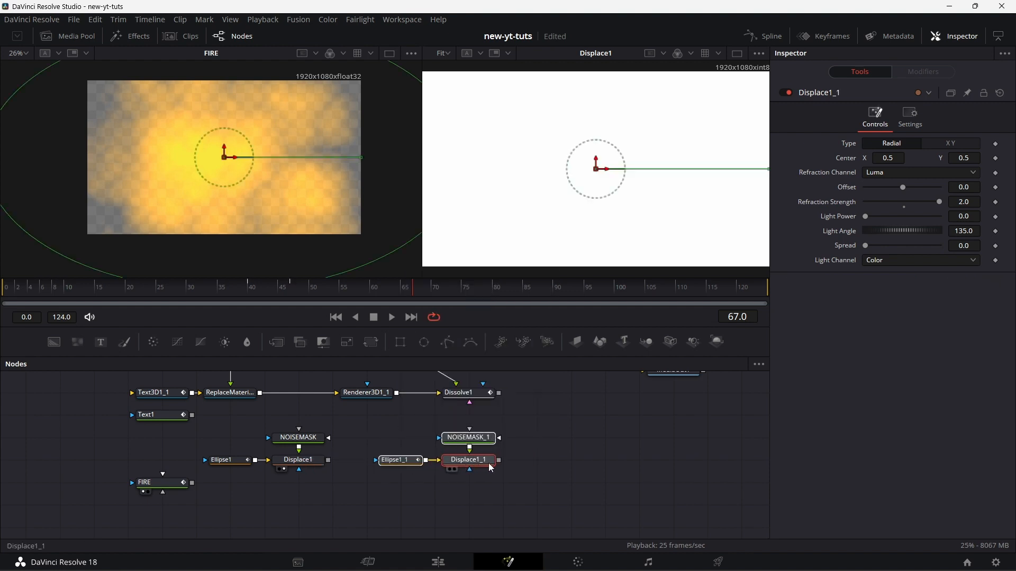
click(572, 463)
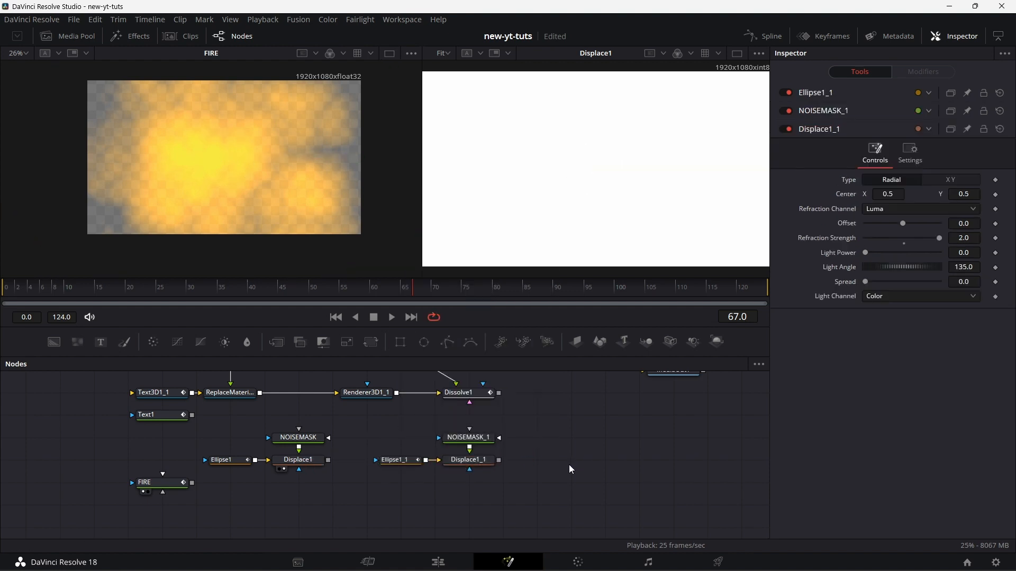
- Retime the width keyframes of Ellipse1_1, moving the first to frame 45 and the second to frame 80
click(403, 466)
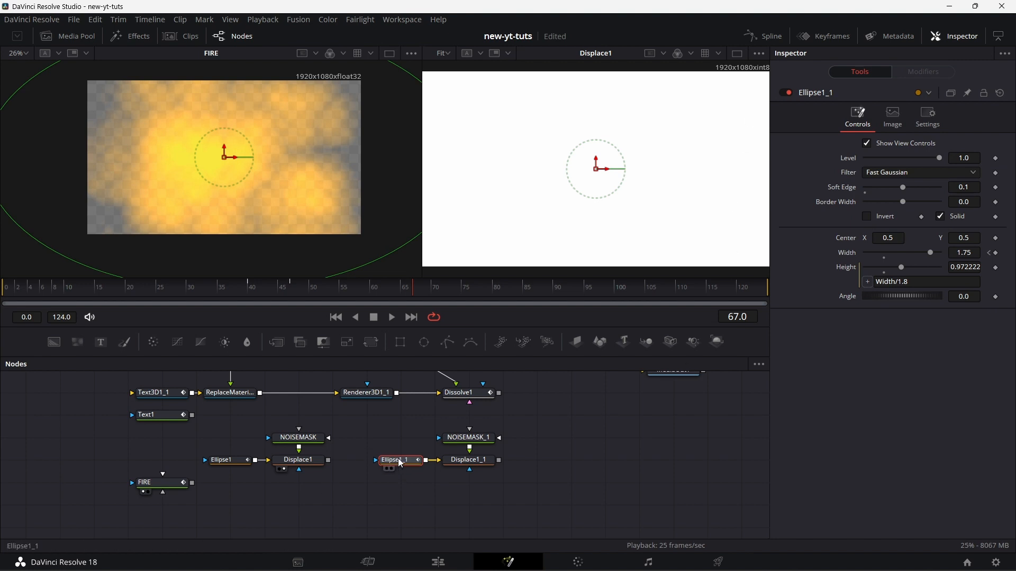
click(837, 37)
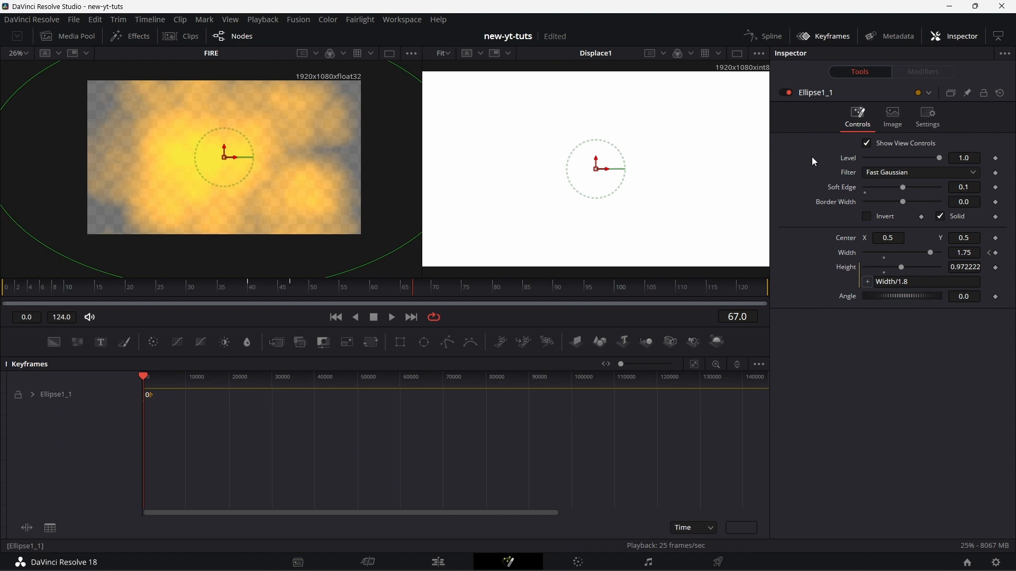
drag(621, 364, 627, 364)
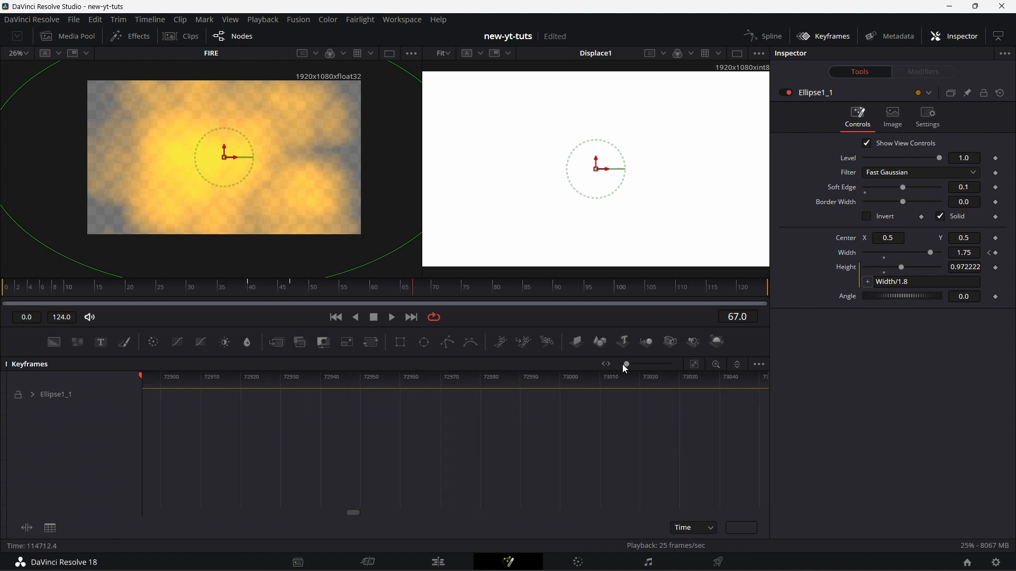
click(275, 290)
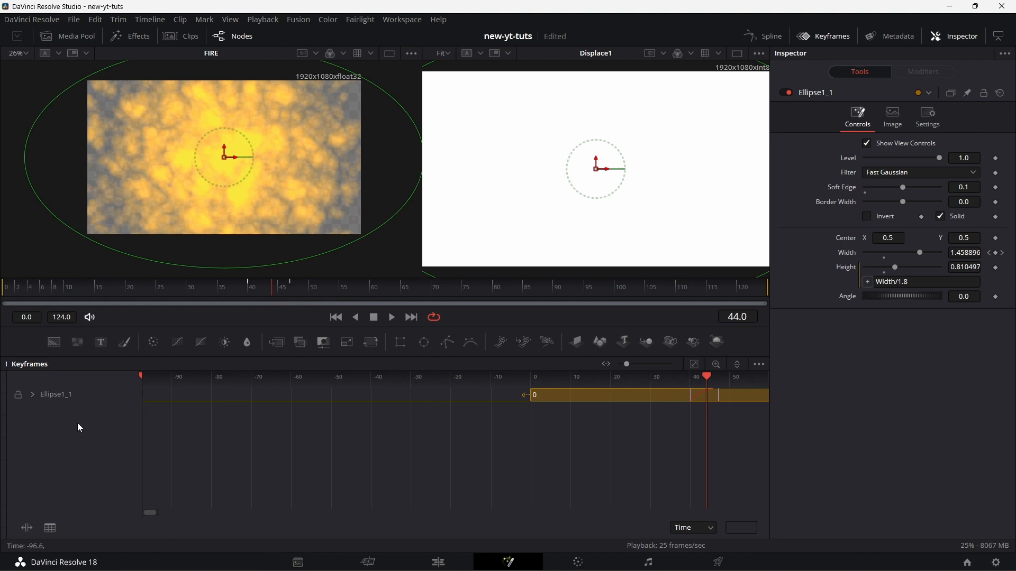
click(33, 395)
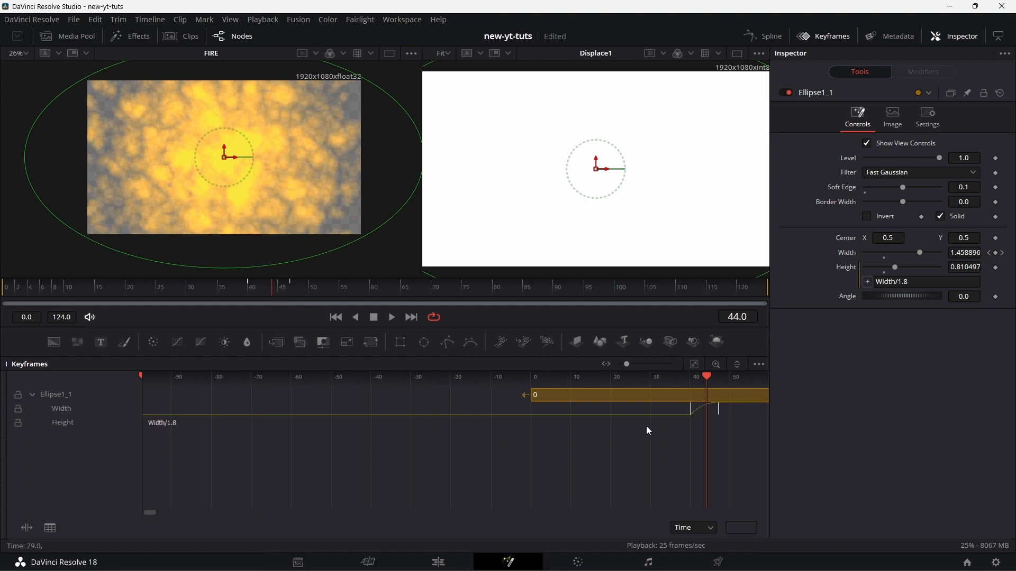
drag(705, 455, 544, 464)
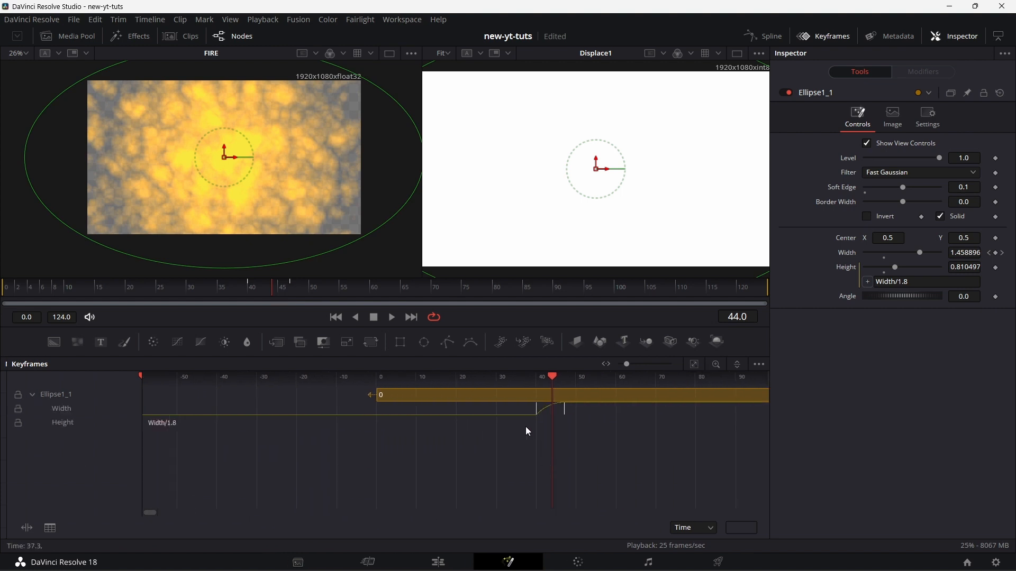
mouse_move(570, 411)
mouse_down()
mouse_move(559, 415)
mouse_move(585, 418)
mouse_up()
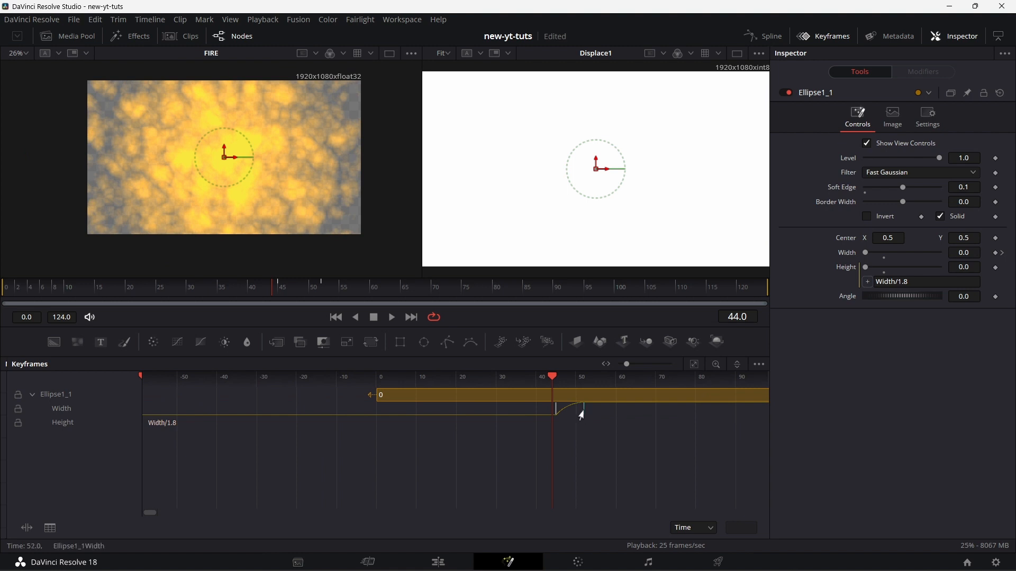
drag(585, 411, 699, 427)
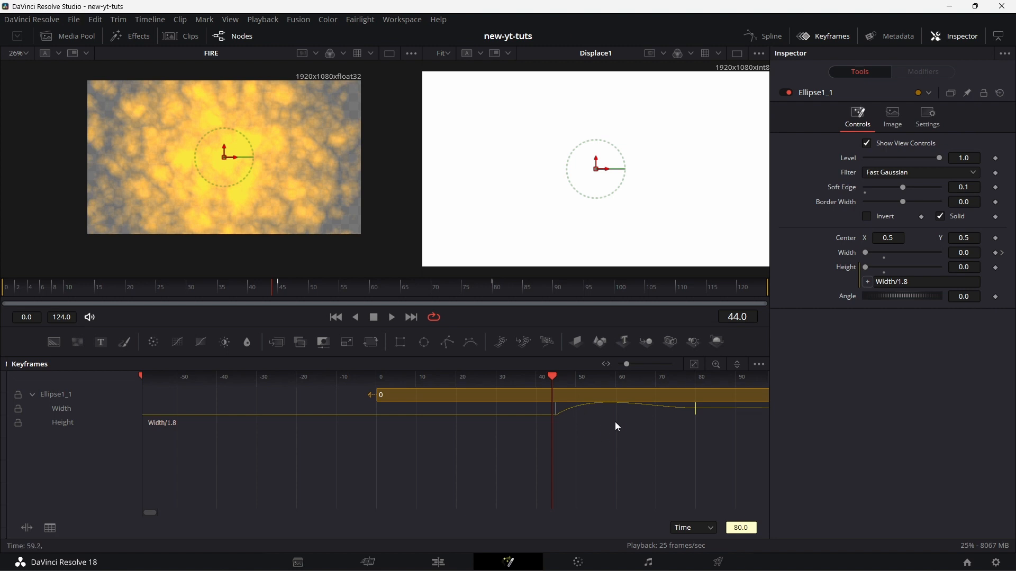
click(830, 39)
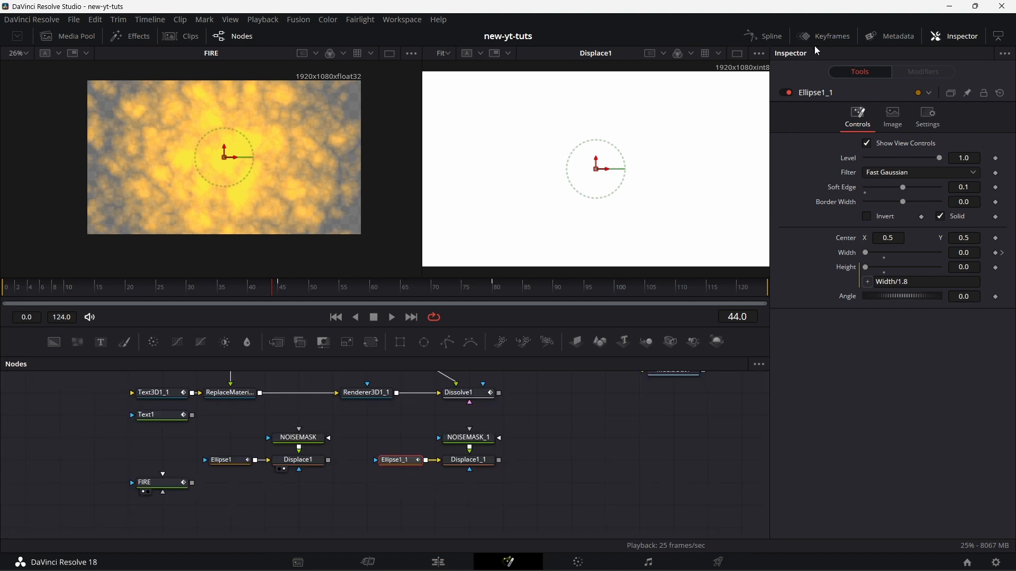
- Lower the first keyframe's outgoing handle on the Ellipse1_1 width spline to about frame 50 and value 1.5, removing the overshoot
click(773, 37)
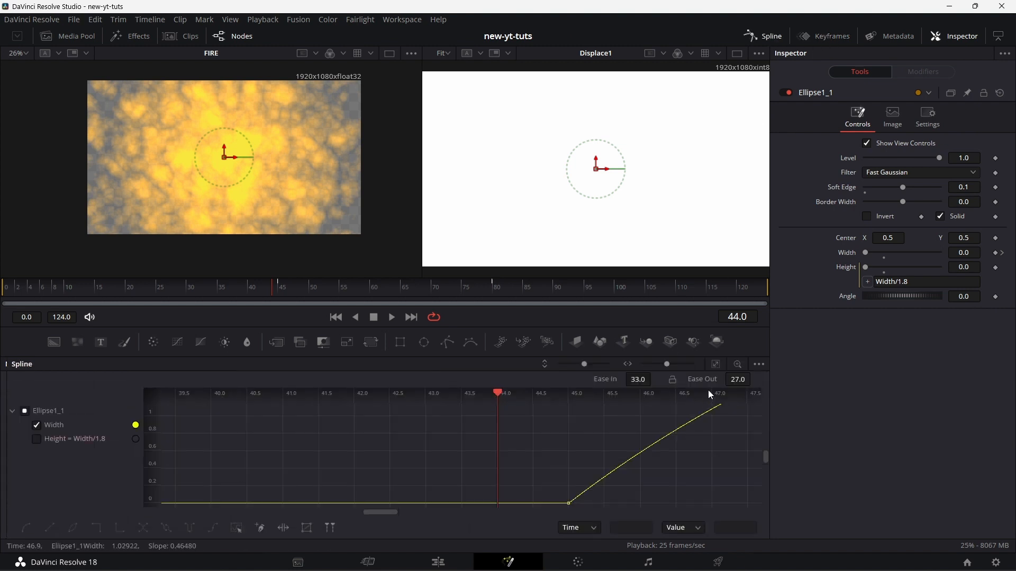
click(716, 365)
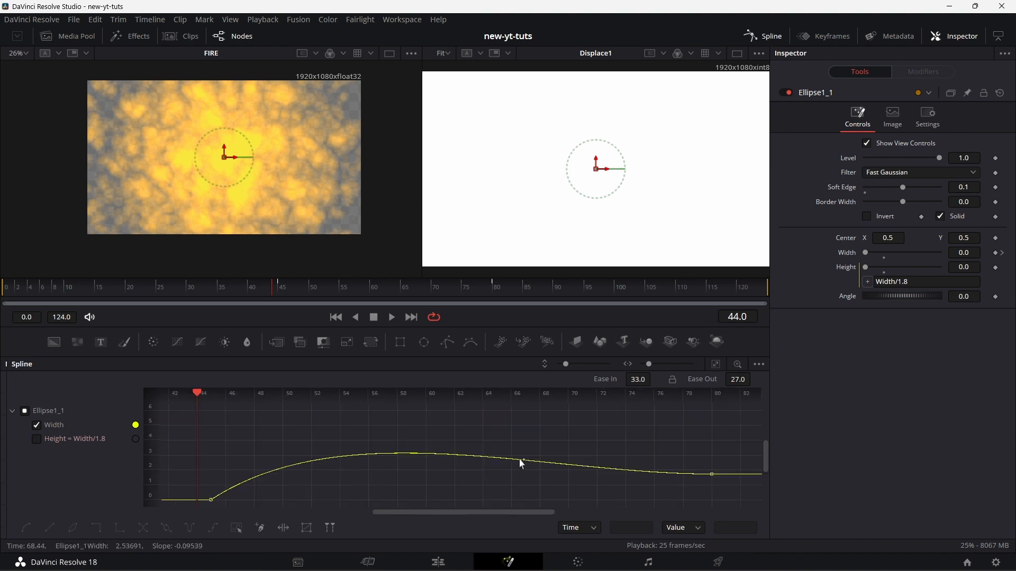
click(205, 500)
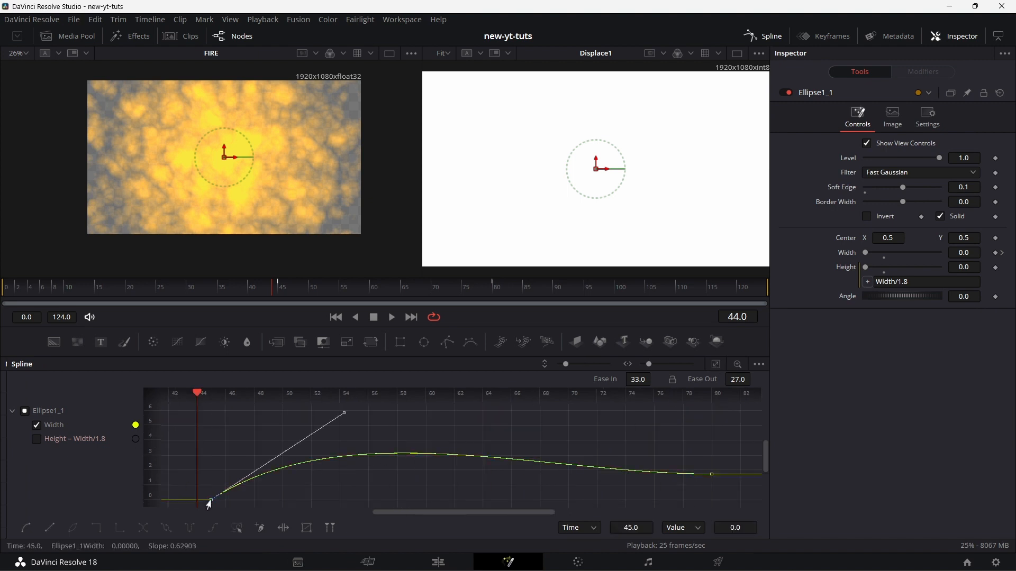
drag(344, 416, 300, 467)
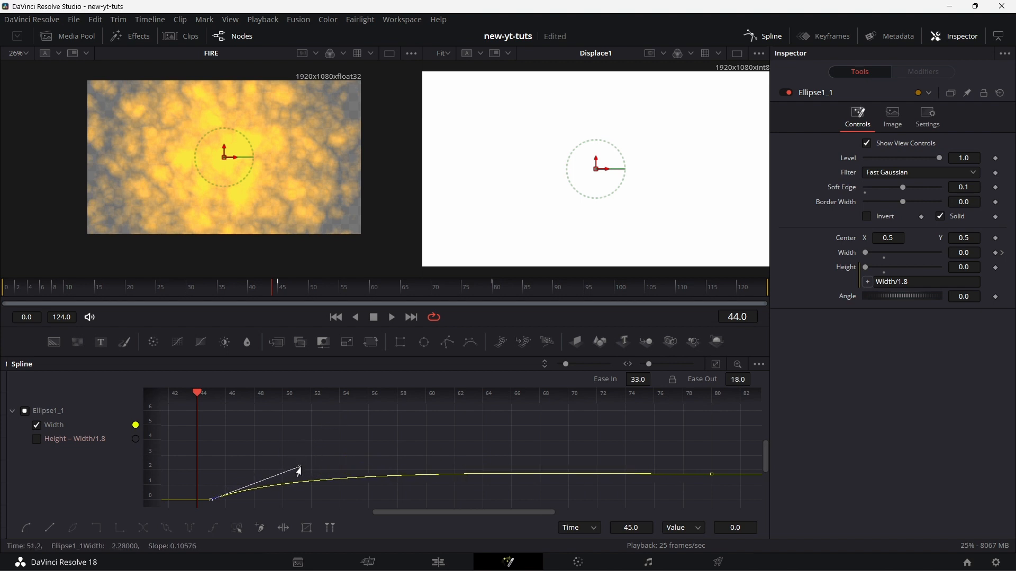
click(715, 365)
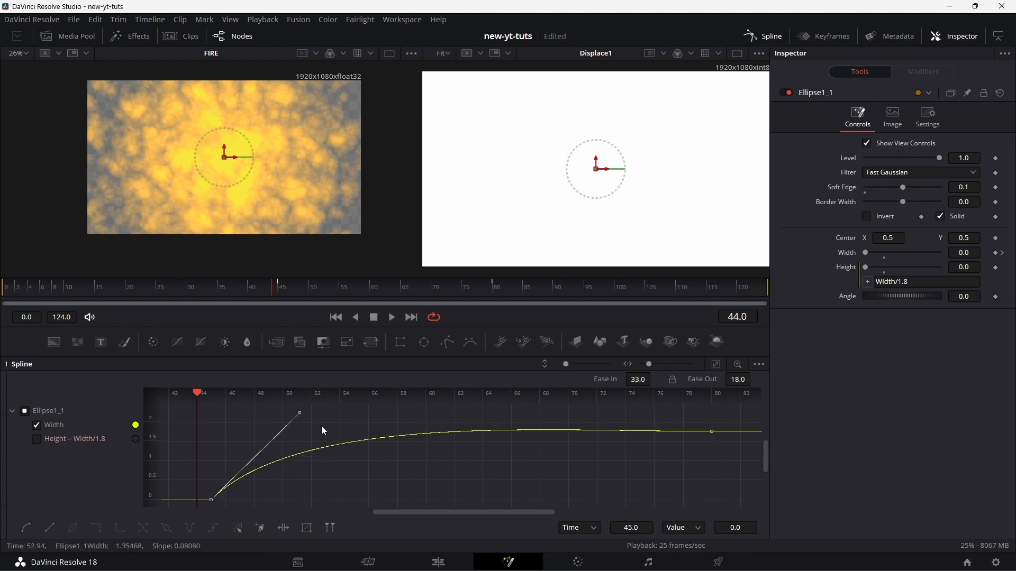
drag(298, 418, 281, 447)
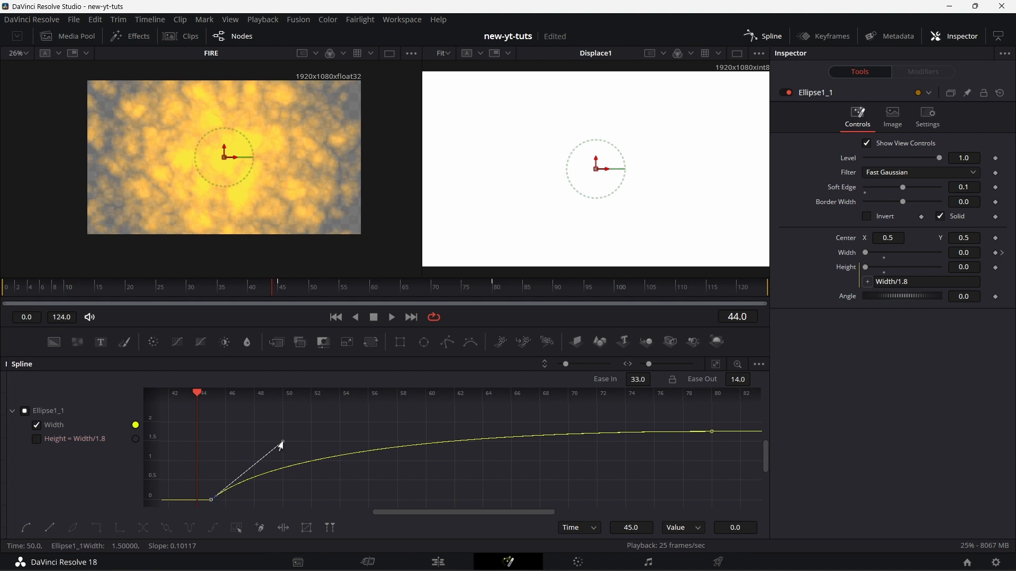
click(772, 37)
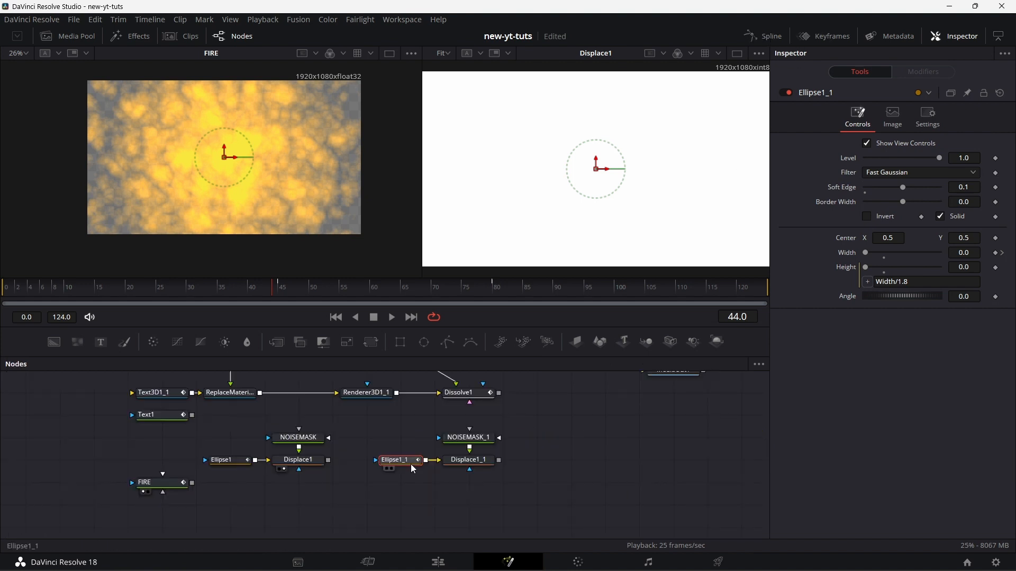
- Set the soft edge of Ellipse1_1 to 0.2
click(971, 188)
key(BackSpace)
text(2)
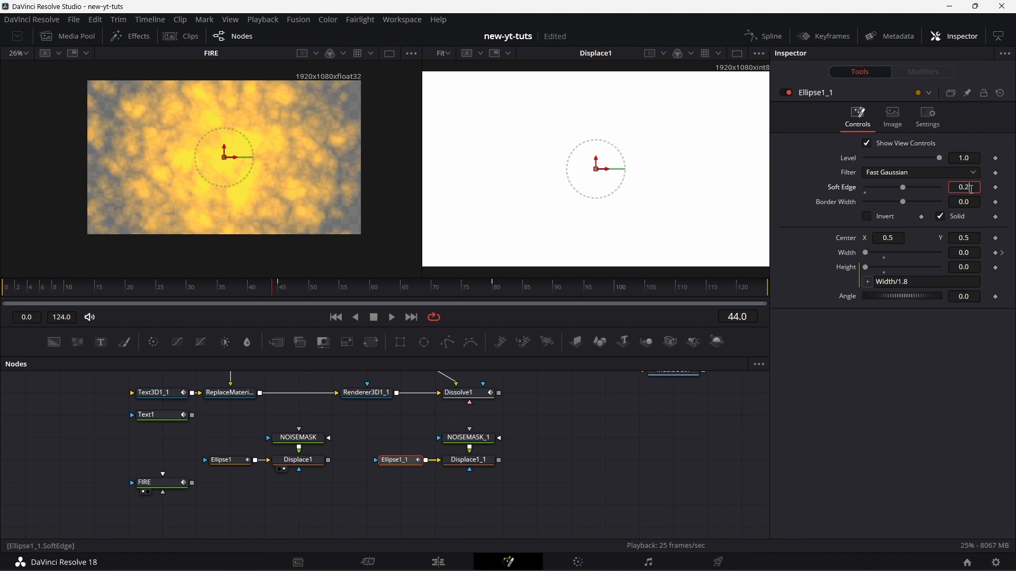
key(Tab)
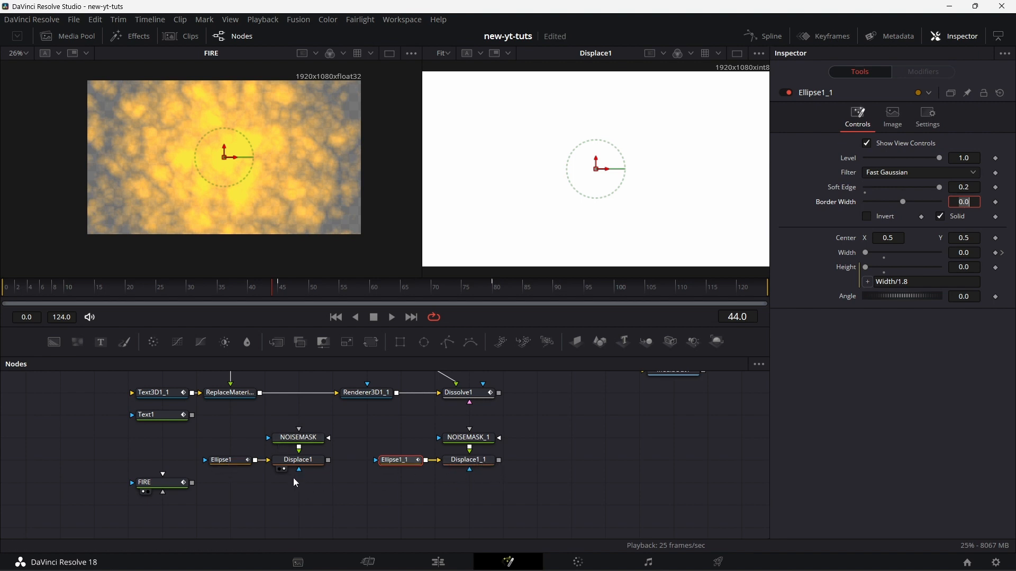
- Add a Merge node with Displace1 as foreground and Displace1_1 as background, and set its operator to Held Out
drag(272, 343, 335, 477)
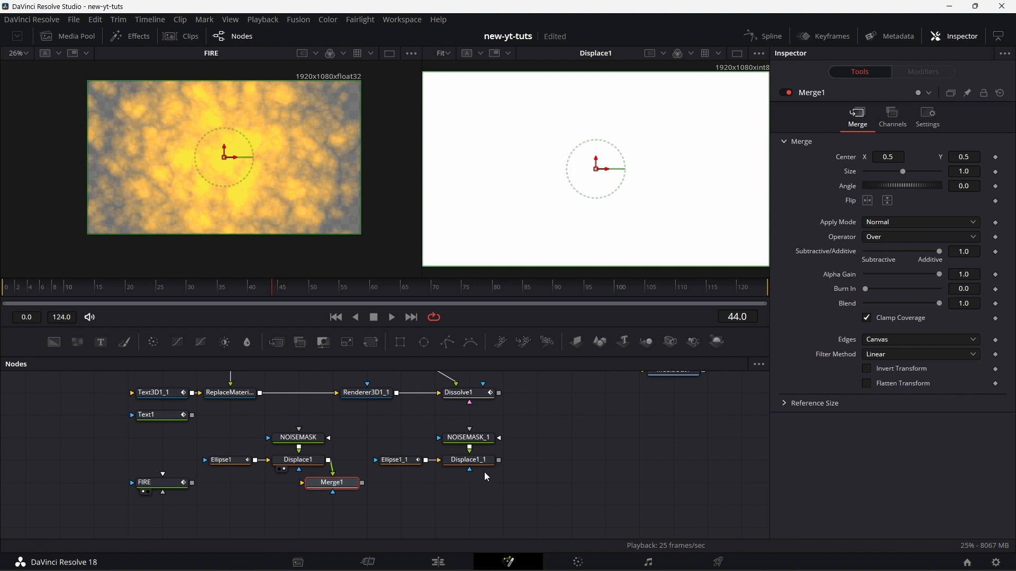
drag(499, 460, 304, 488)
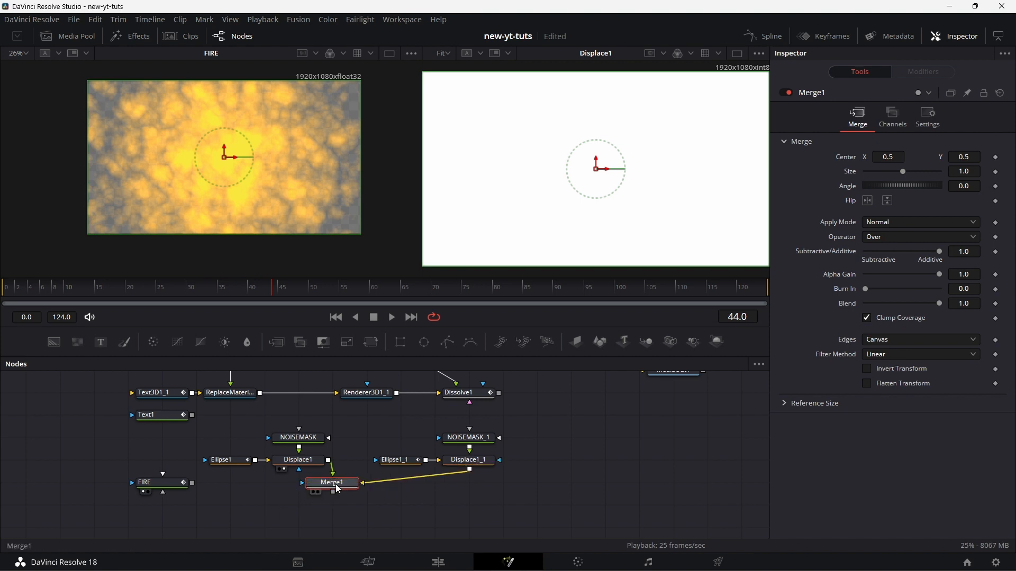
click(883, 234)
click(885, 286)
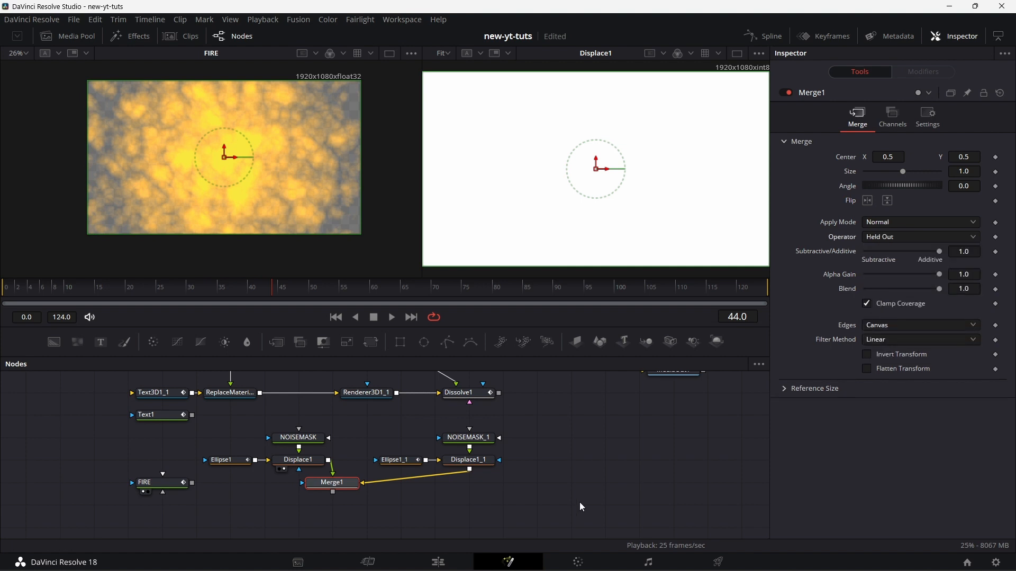
- View Merge1 and step through the frames from 40 to 56 to examine the combined mask
drag(339, 484, 594, 193)
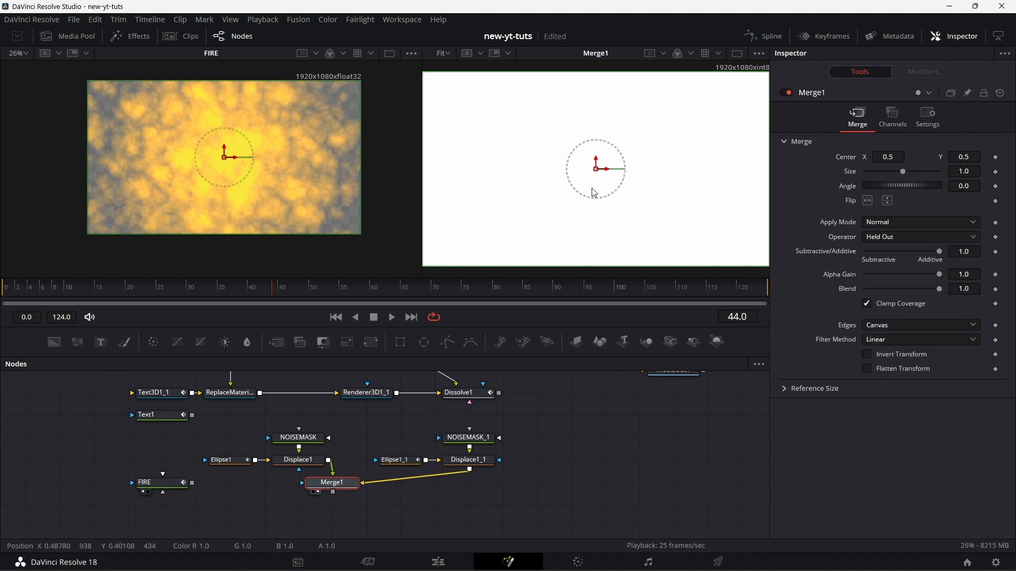
click(250, 291)
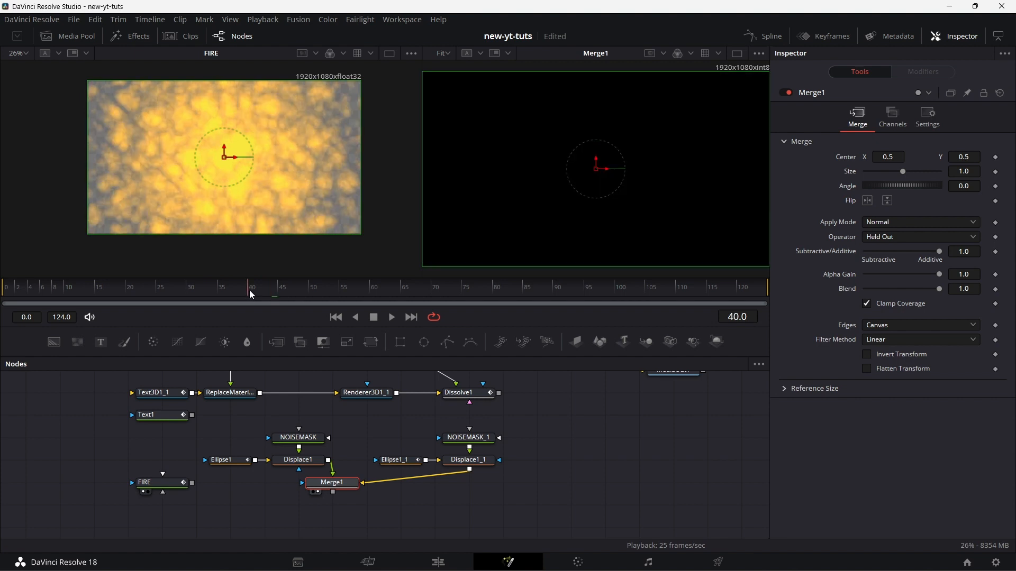
key(Right)
key(Right)
key(Right)
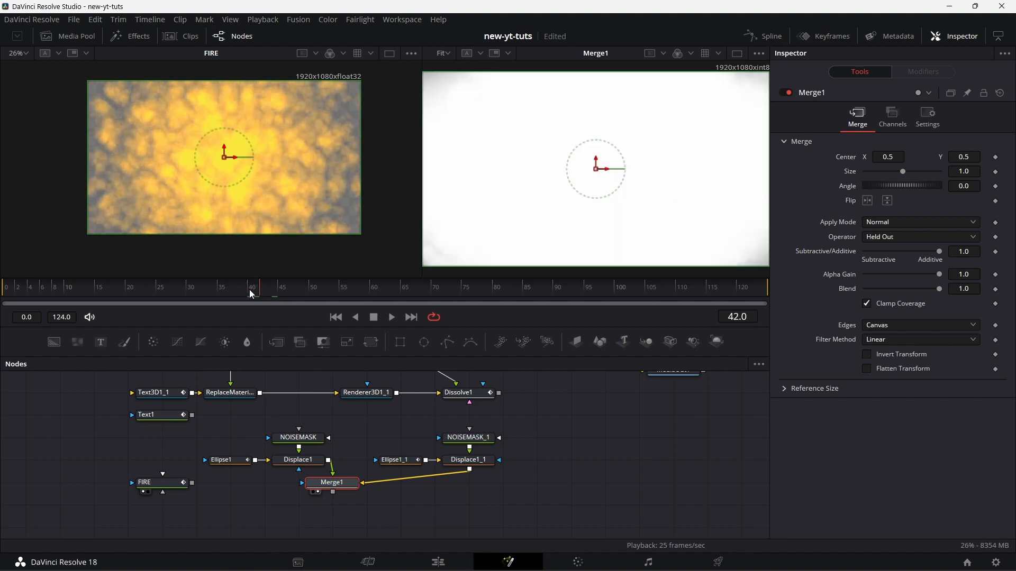
key(Right)
key(Right)
key(Right)
key(Right)
key(Right)
key(Right)
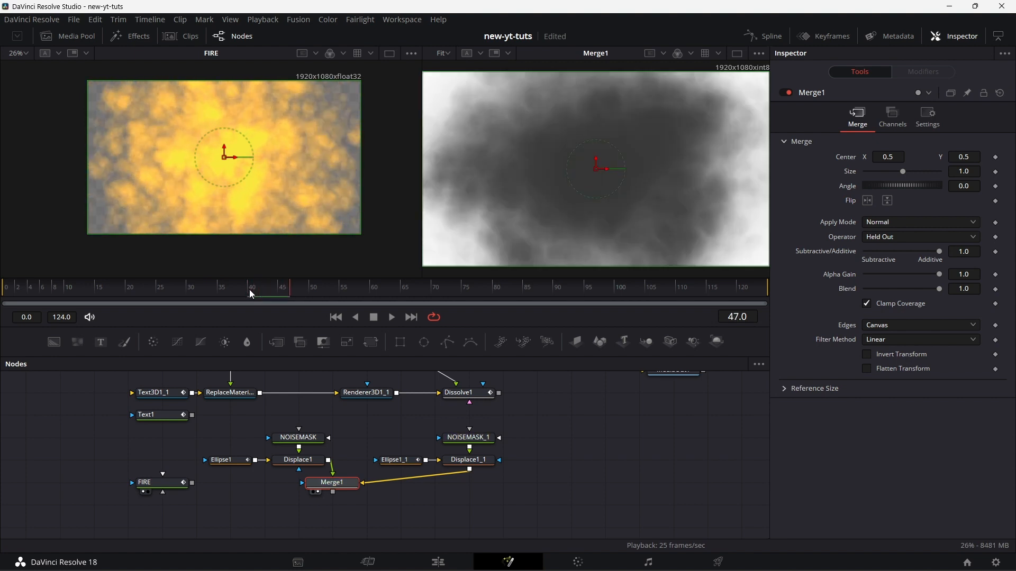
key(Right)
key(Right)
key(Right)
key(Right)
key(Right)
key(Right)
key(Right)
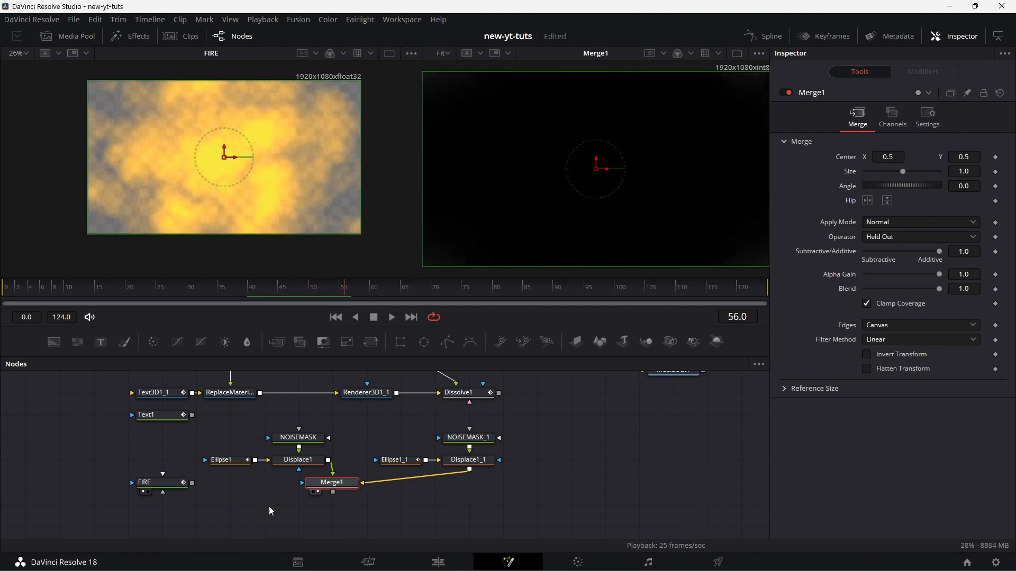
- Rearrange the nodes with the Ellipse1_1 branch above Merge1, the Ellipse1 branch beside it, and FIRE below
drag(154, 485, 151, 498)
key(ctrl+z)
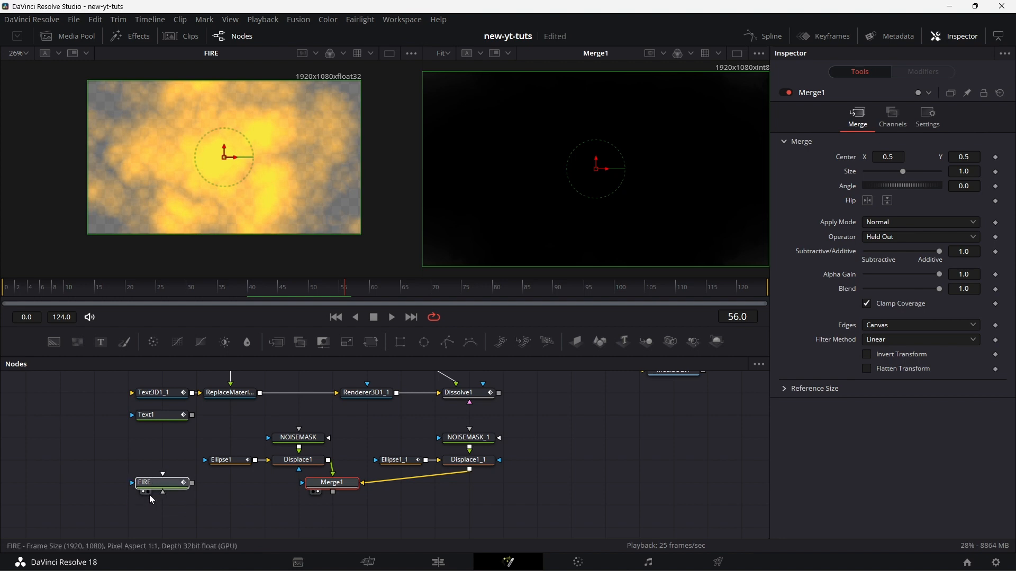
key(ctrl+shift+z)
drag(244, 423, 264, 489)
drag(395, 427, 346, 440)
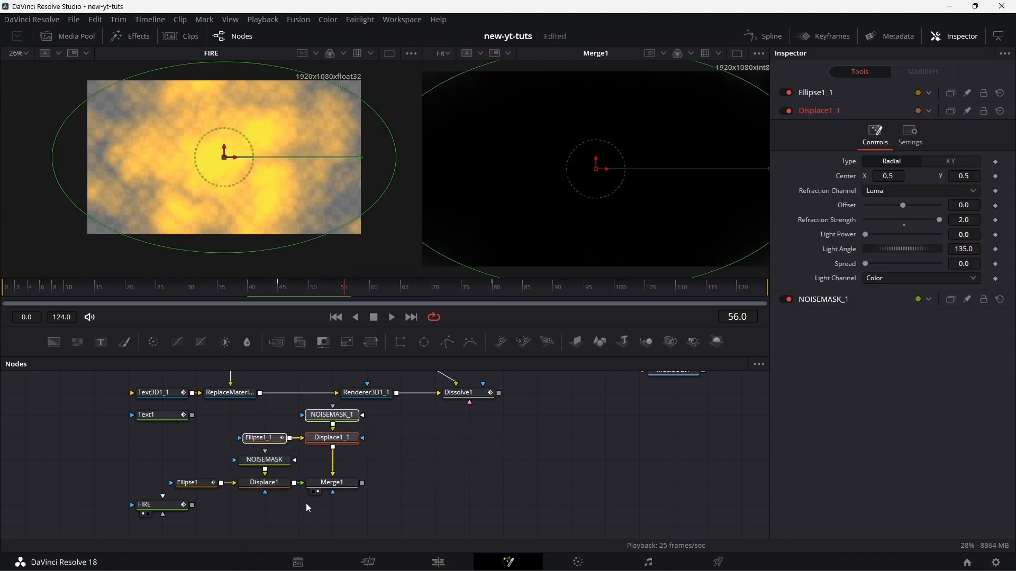
drag(211, 407, 333, 490)
click(333, 490)
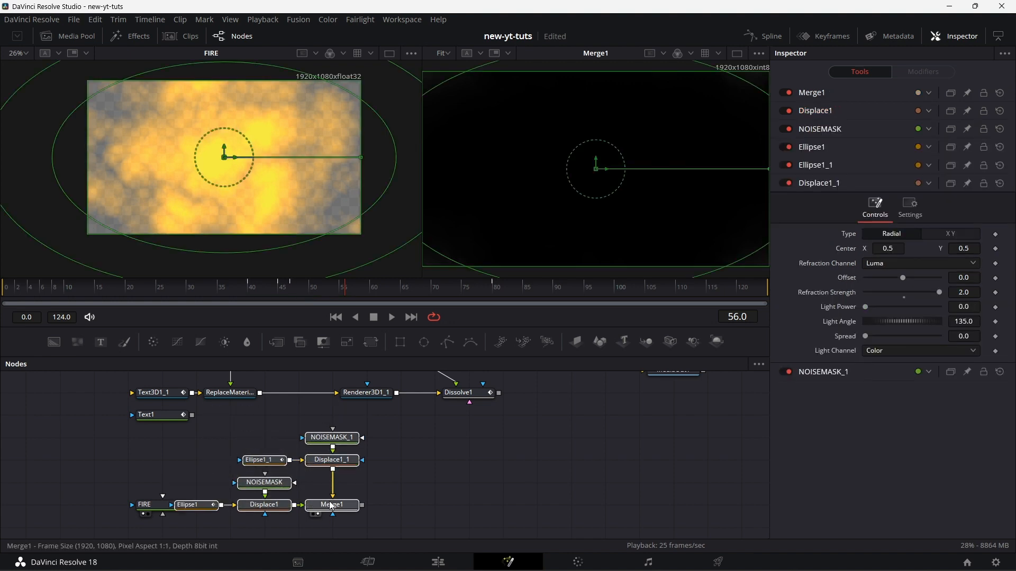
drag(221, 468, 245, 365)
drag(186, 401, 174, 423)
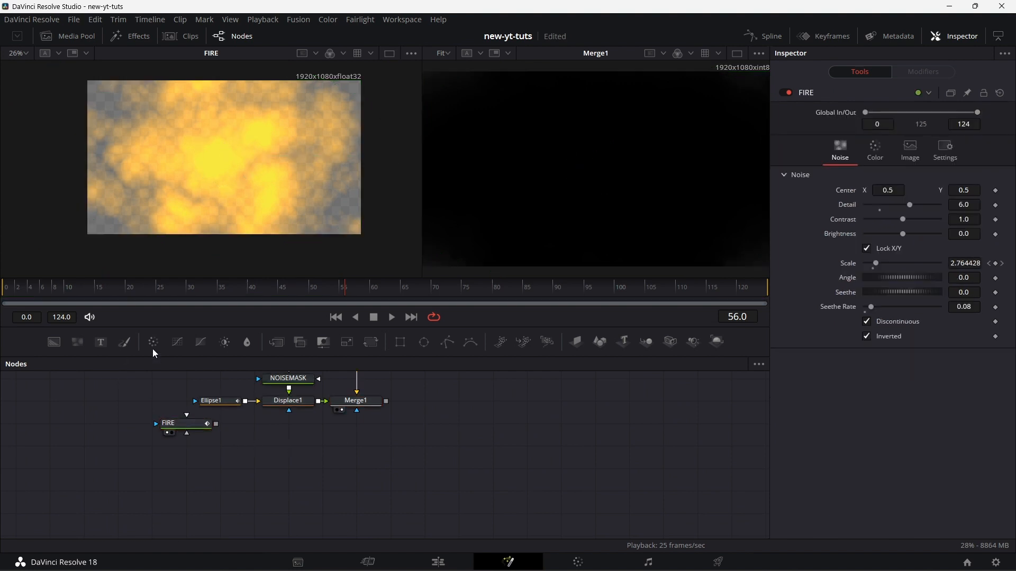
- Add a second Merge node below Merge1 and connect FIRE to its foreground input
drag(276, 343, 295, 379)
drag(357, 431, 366, 443)
drag(216, 423, 262, 446)
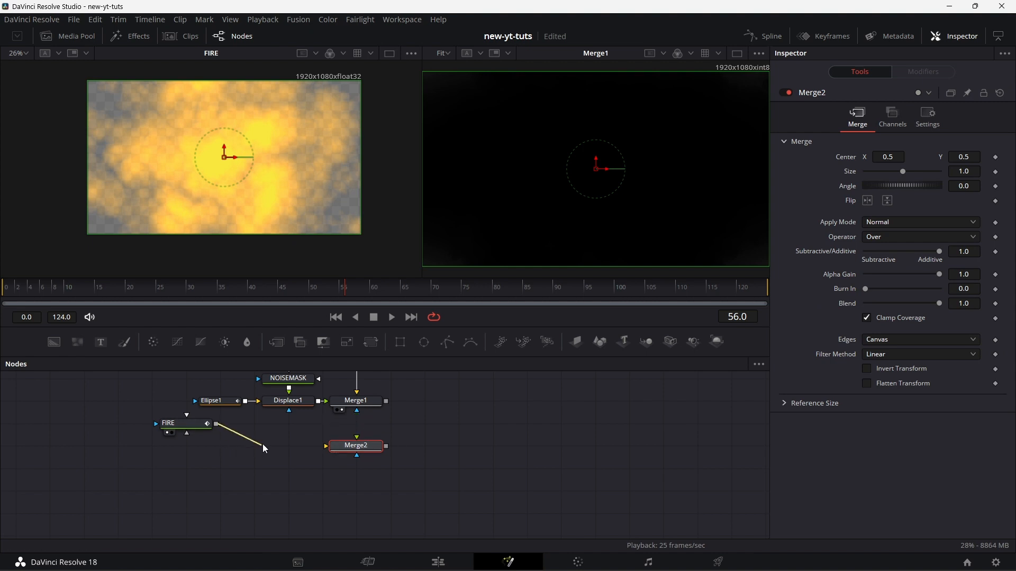
drag(337, 430, 356, 444)
- Add a Background node with alpha 0 below Merge2 and connect it to Merge2's background input
drag(52, 344, 304, 492)
drag(366, 483, 362, 476)
drag(939, 270, 821, 277)
drag(386, 470, 358, 439)
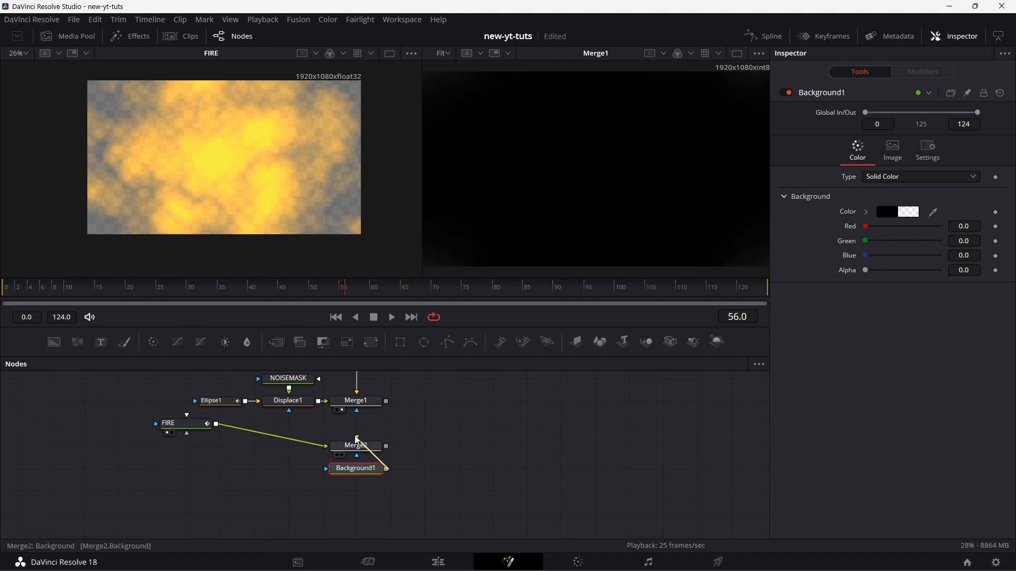
- Align FIRE with Merge2, connect Merge1 as Merge2's effect mask, and view Merge2
drag(175, 424, 178, 445)
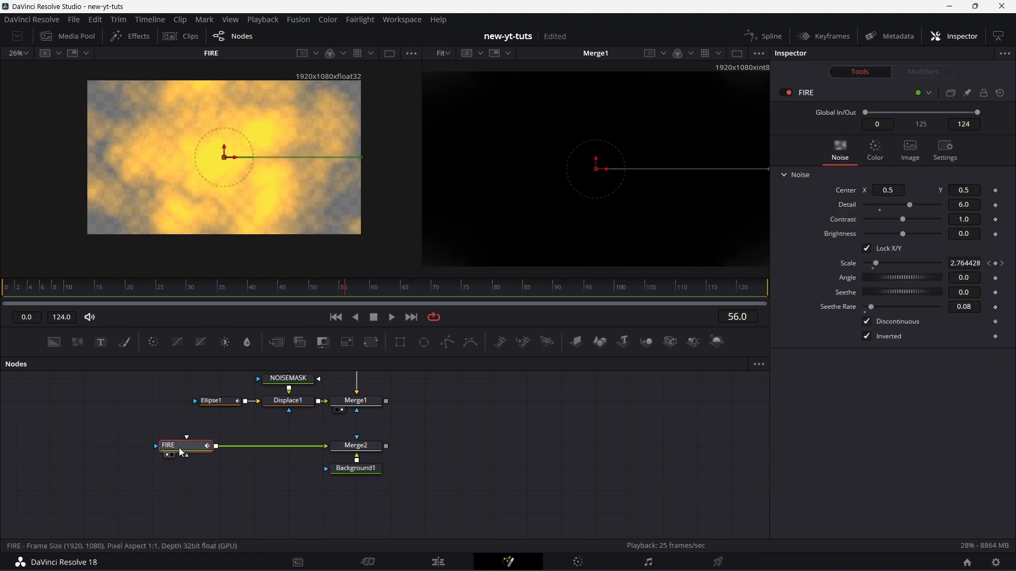
drag(387, 402, 358, 442)
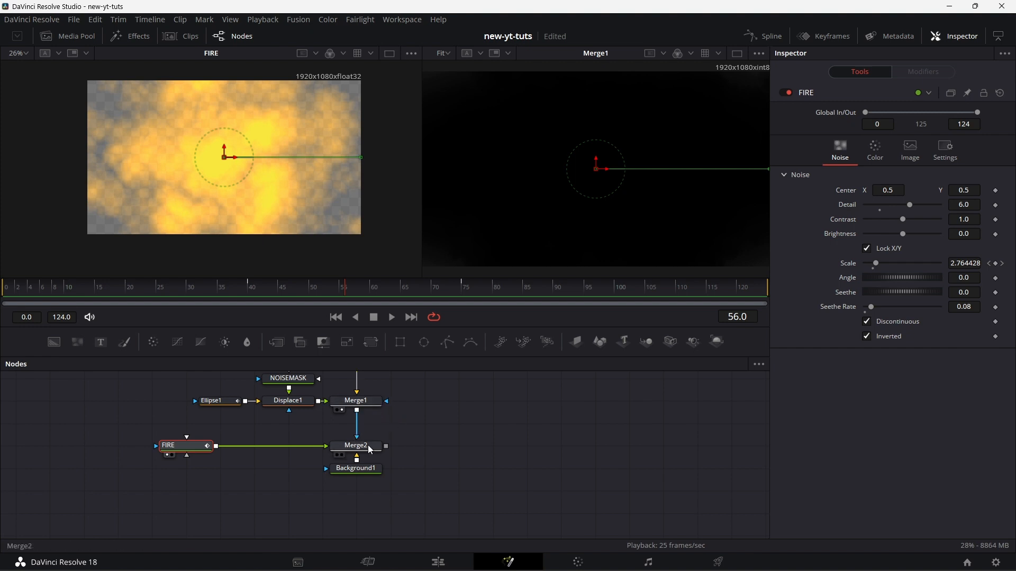
key(2)
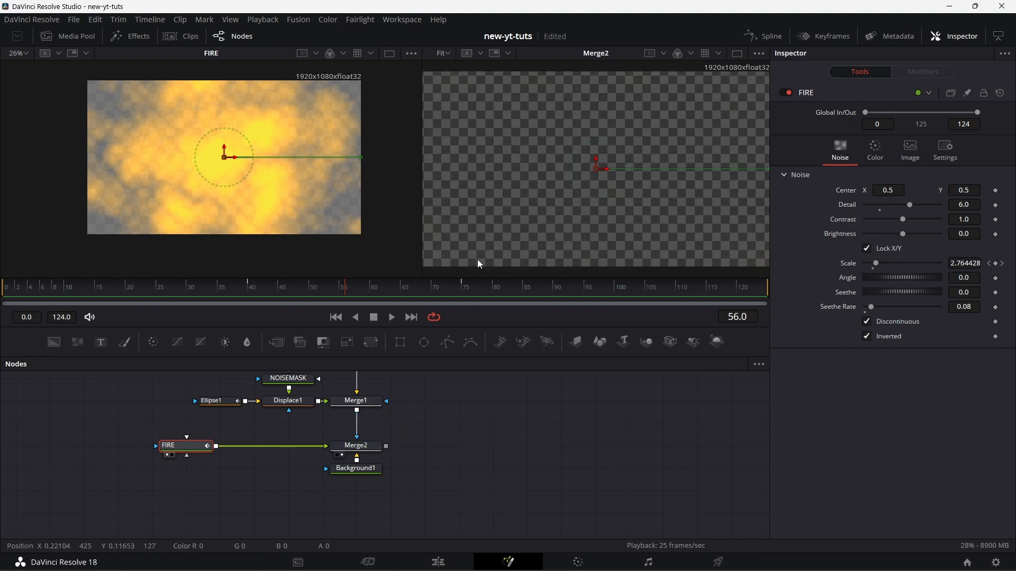
- Play the masked fire from about frame 37 to check the reveal in Merge2
click(233, 293)
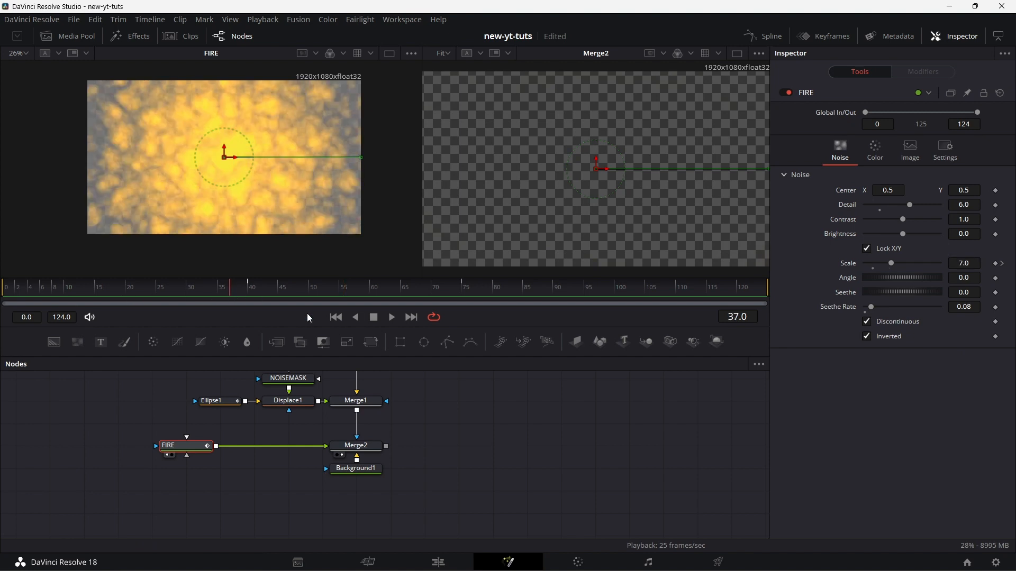
click(392, 317)
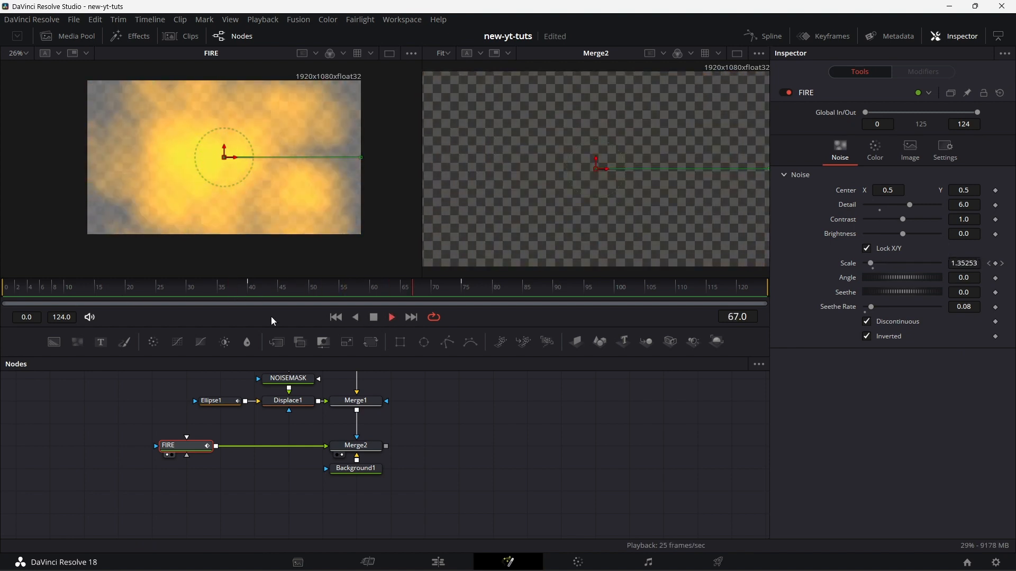
click(234, 290)
click(234, 287)
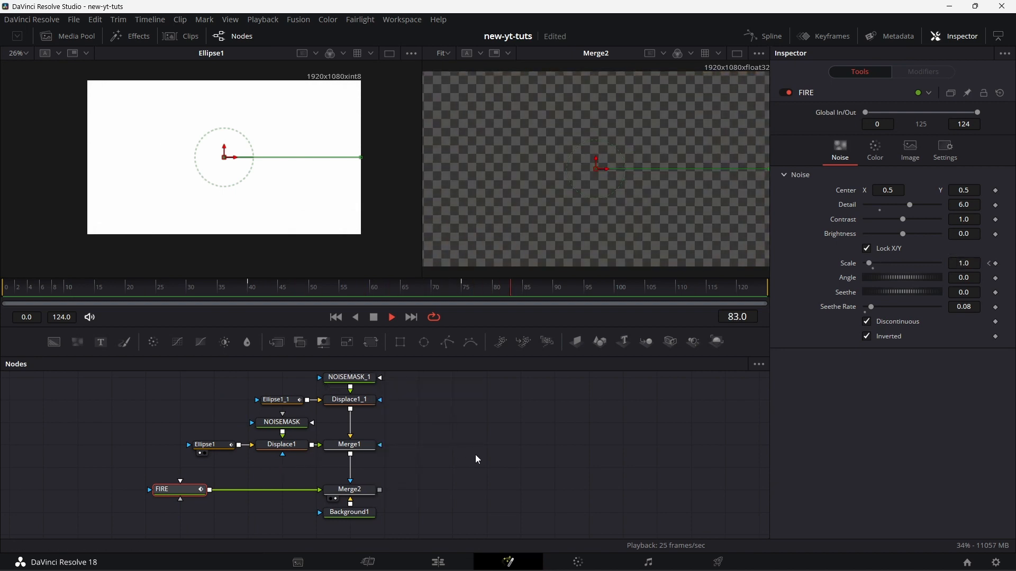
- Reshape Ellipse1's width spline, setting the first keyframe's handle to about frame 42, value 0.2, and lowering the last keyframe's handle to about 0.85
click(229, 441)
key(space)
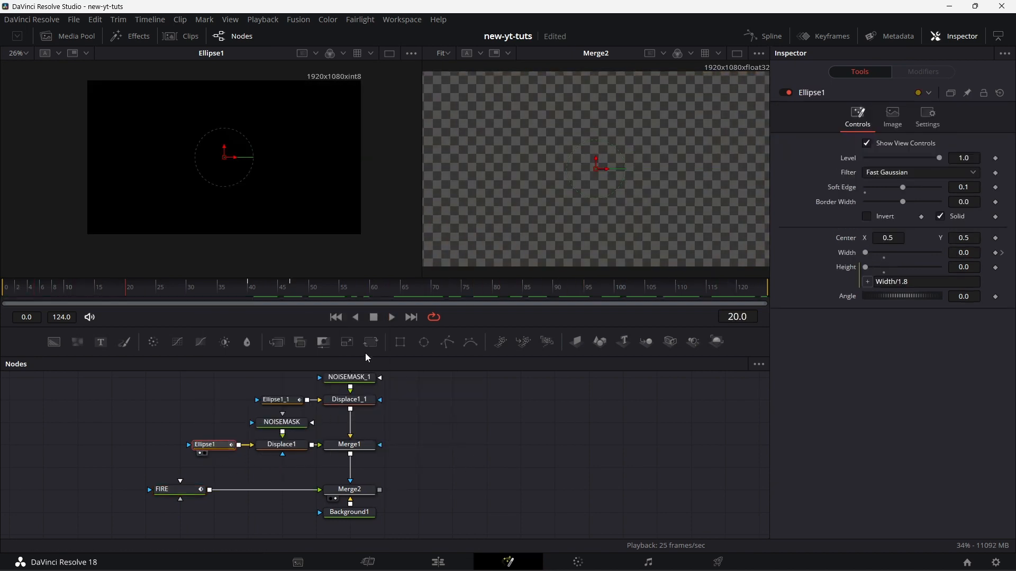
click(776, 40)
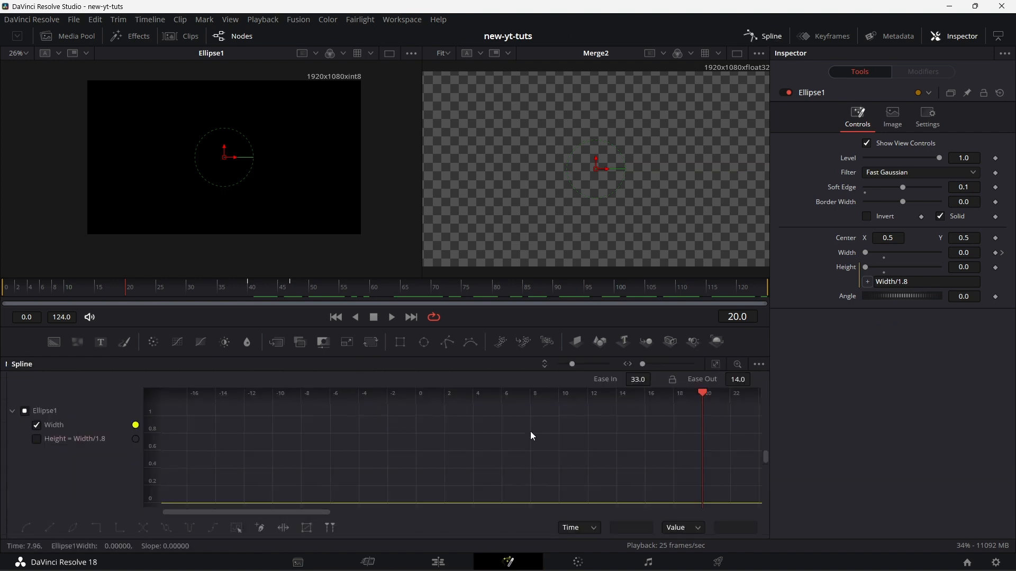
click(715, 364)
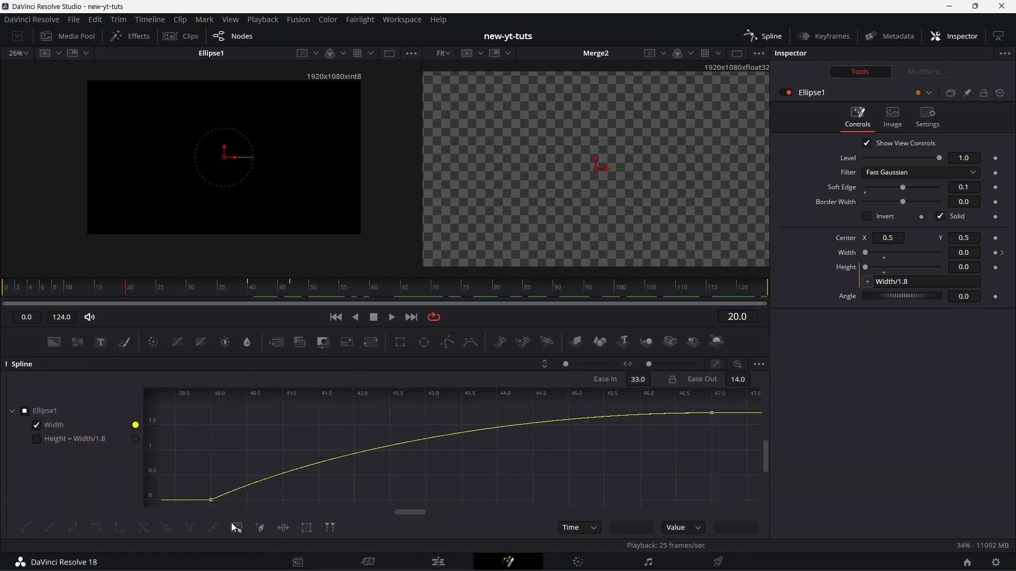
drag(210, 502, 355, 485)
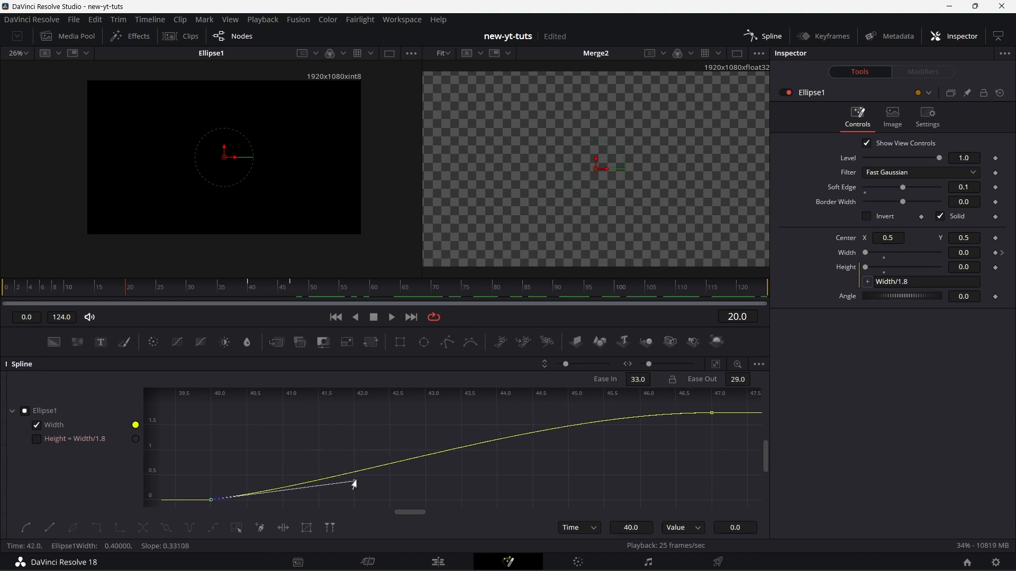
click(712, 412)
drag(545, 413, 547, 457)
click(211, 500)
drag(352, 483, 354, 492)
click(770, 37)
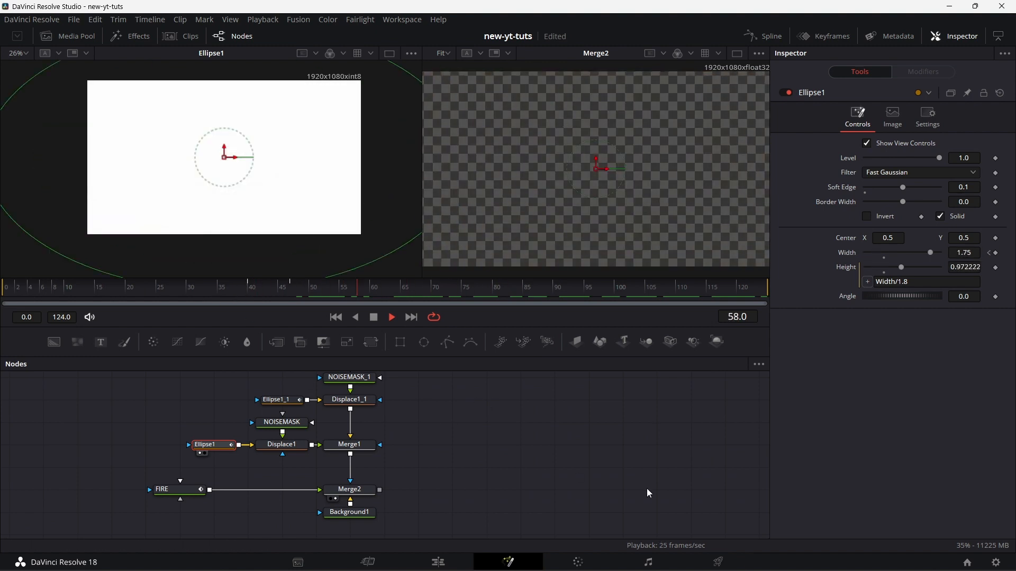
- Reshape Ellipse1_1's width spline, setting the first keyframe's handle to about frame 54, value 0.15, and lowering the last keyframe's handle to about 0.75
key(space)
click(277, 403)
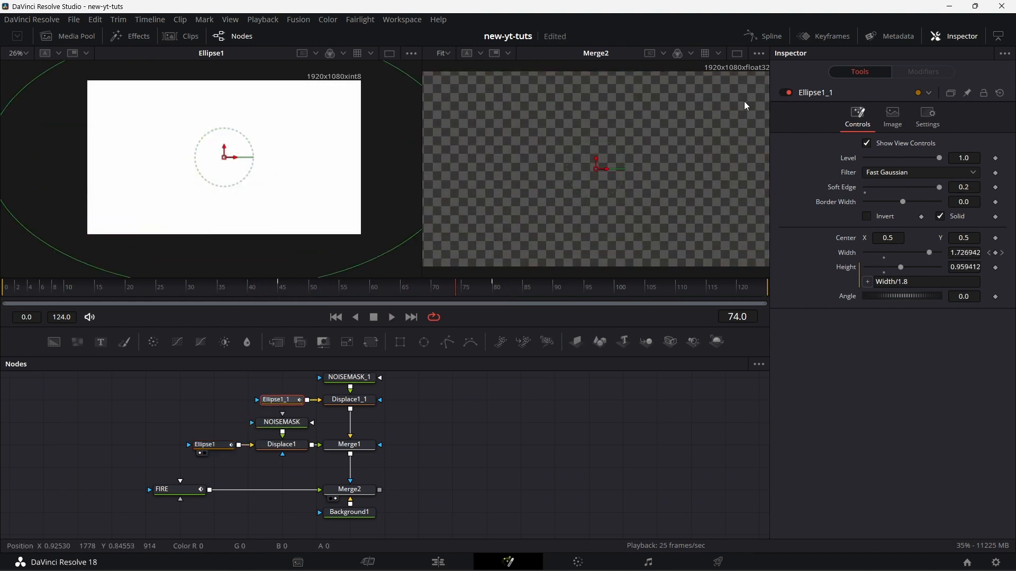
click(781, 37)
click(715, 364)
click(211, 500)
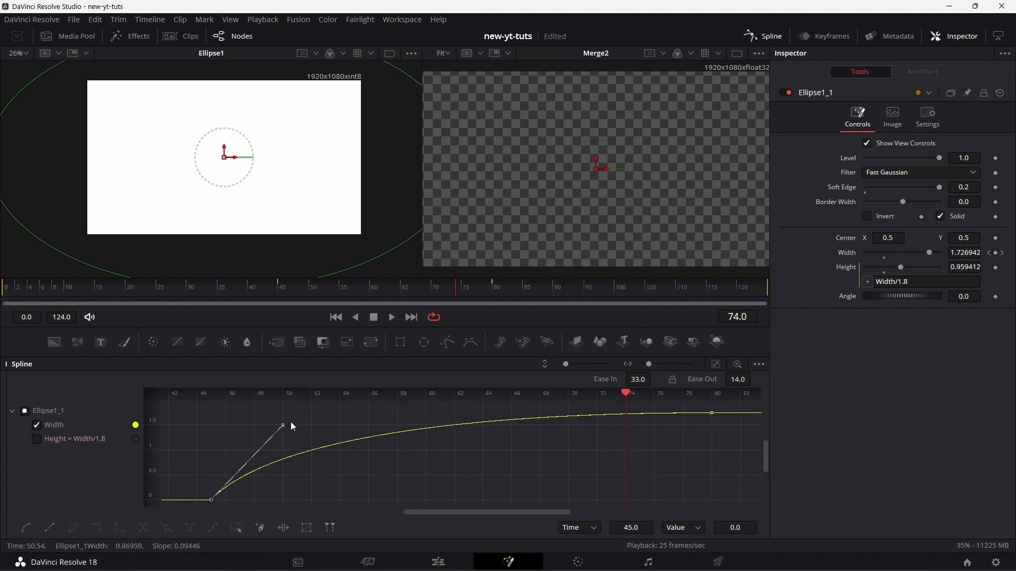
drag(307, 452, 337, 485)
click(211, 500)
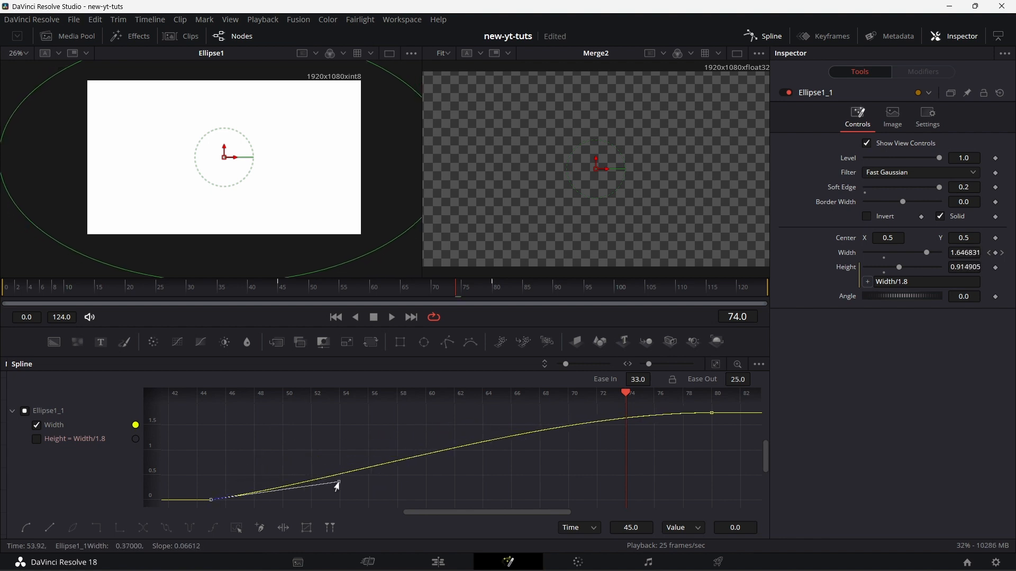
click(710, 413)
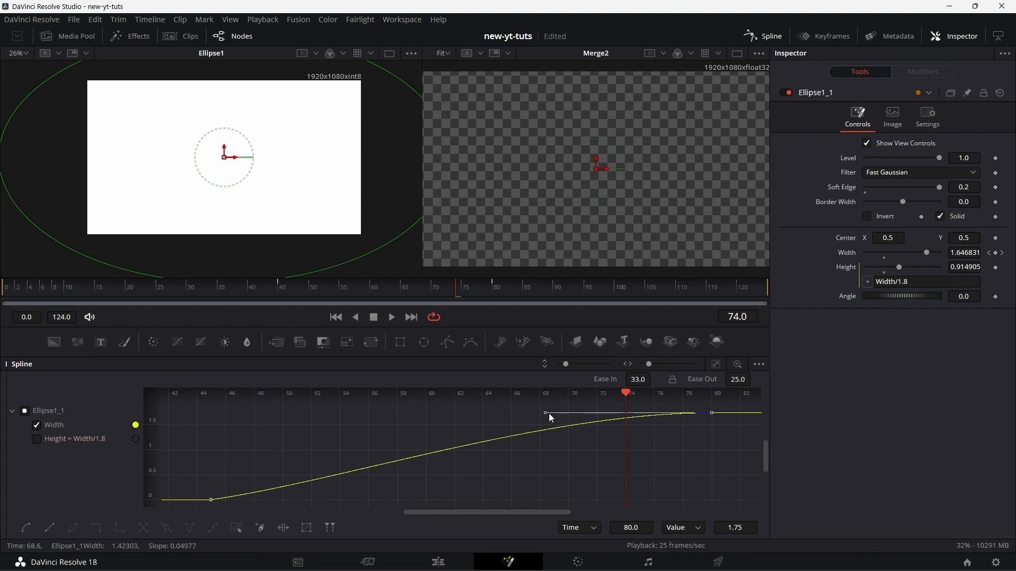
drag(545, 413, 548, 462)
click(210, 500)
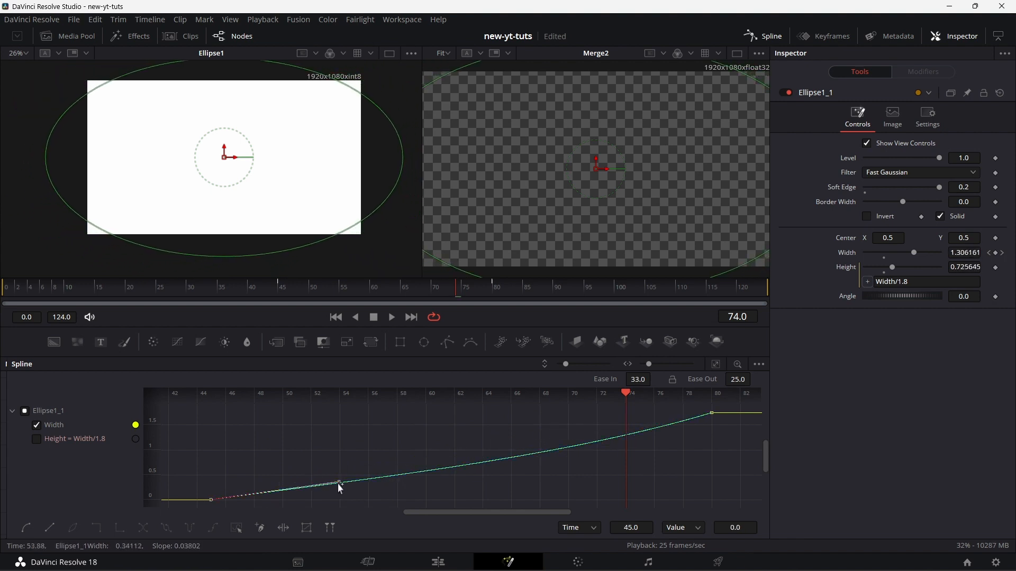
drag(341, 486, 341, 493)
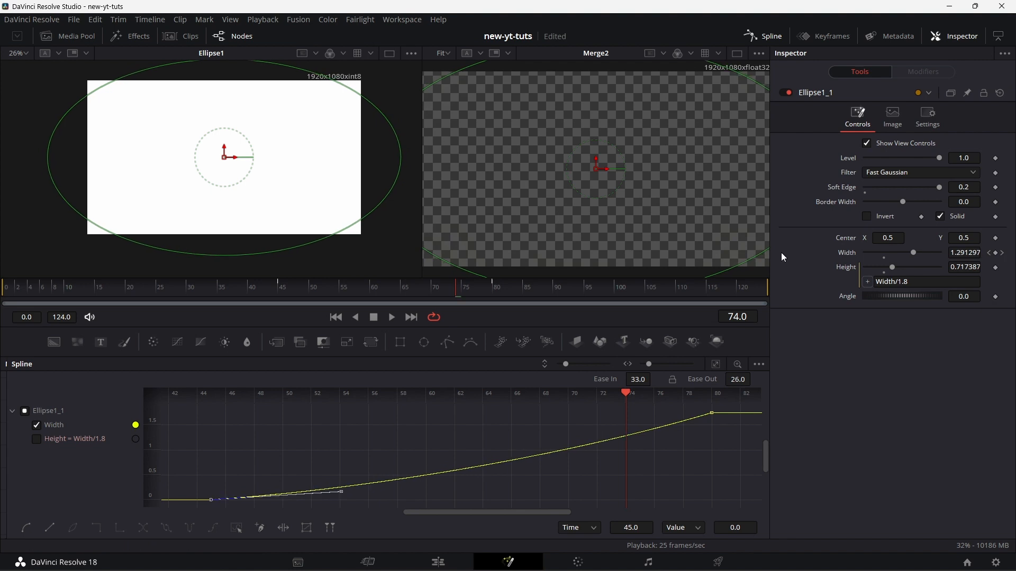
click(765, 38)
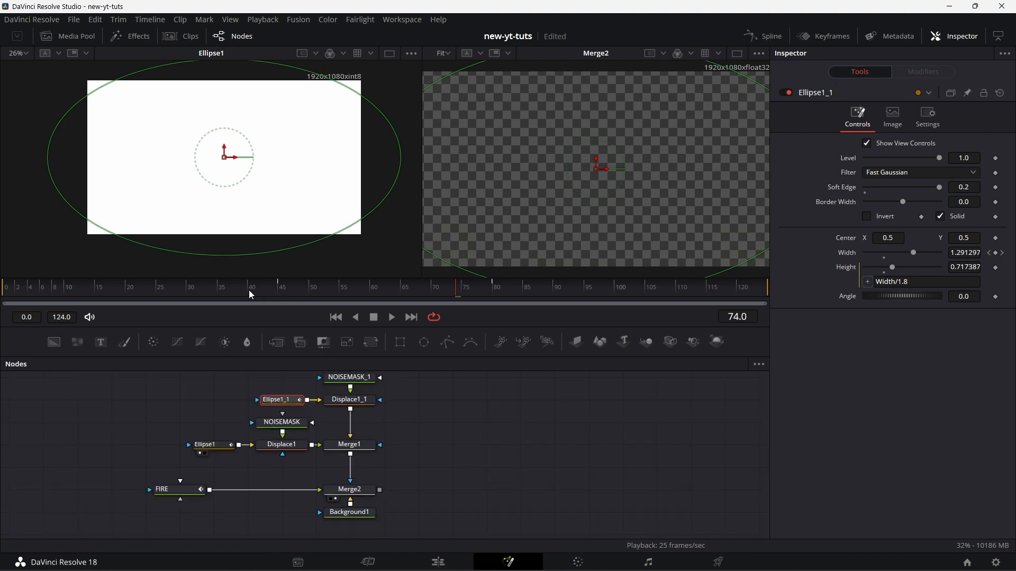
- Replay the reveal from frame 40, then reshape Ellipse1_1's width spline with handles near frame 54, value 0.6 and frame 67, value 1.36
click(250, 290)
click(392, 317)
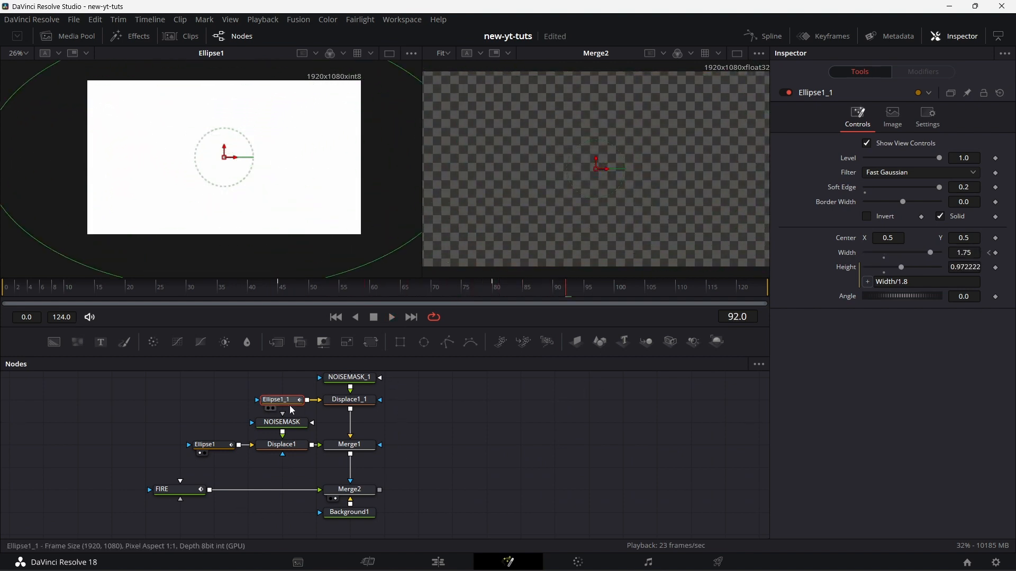
click(773, 35)
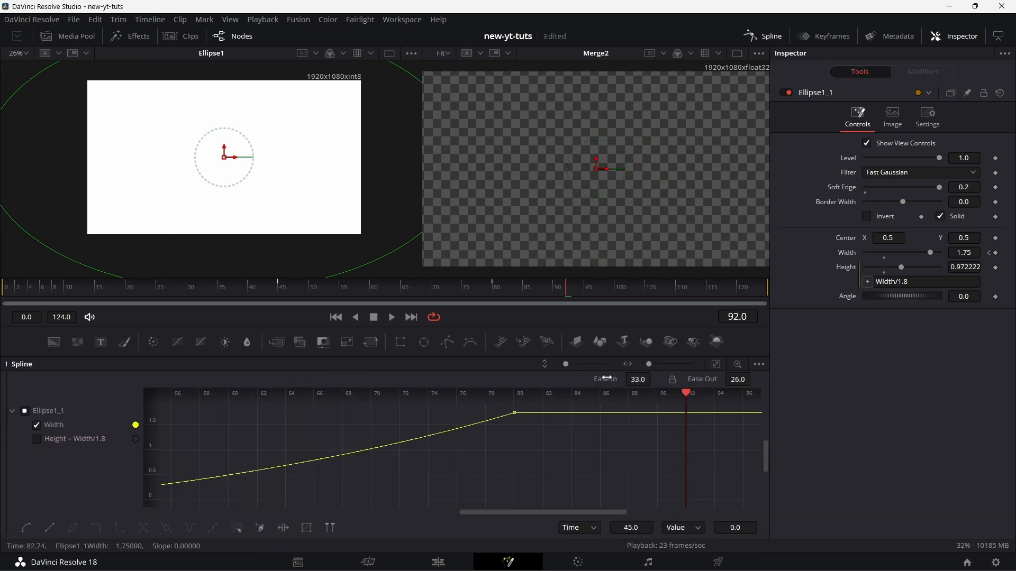
click(711, 367)
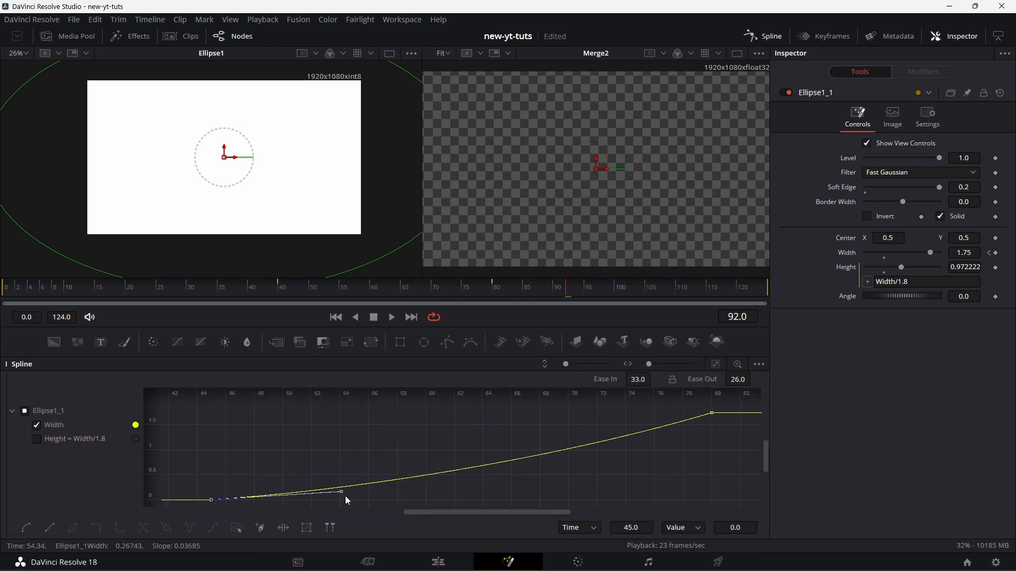
drag(341, 492, 340, 471)
click(711, 413)
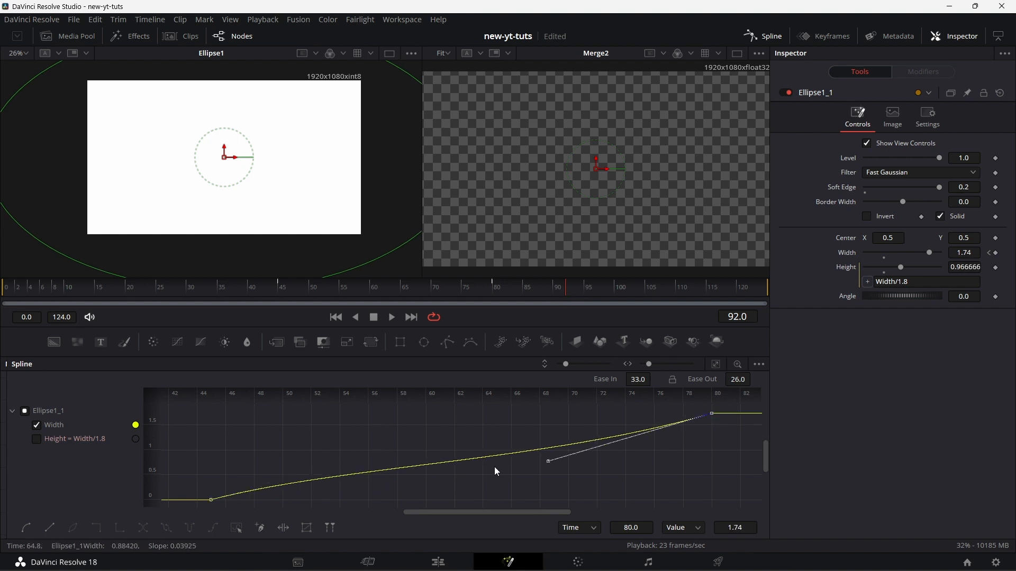
drag(547, 463, 524, 432)
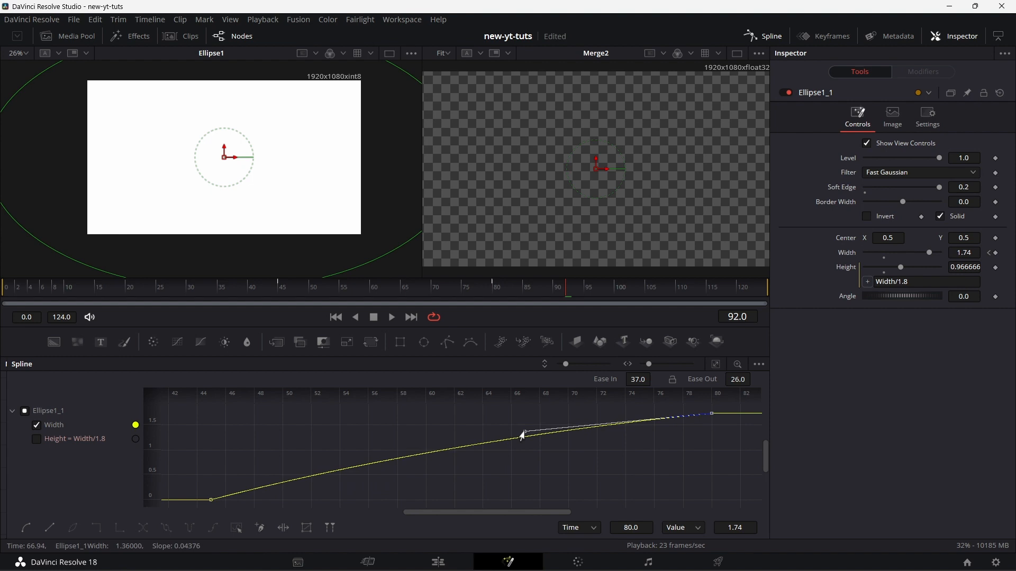
click(765, 36)
- Play the masked fire from frame 40 to check the reshaped Ellipse1_1 width animation
click(252, 293)
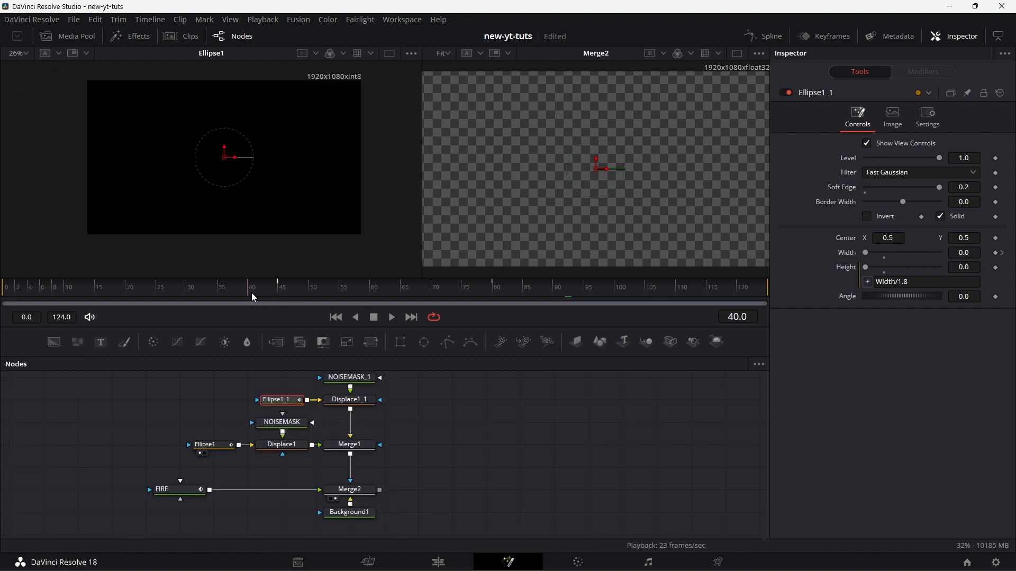
click(391, 317)
click(391, 317)
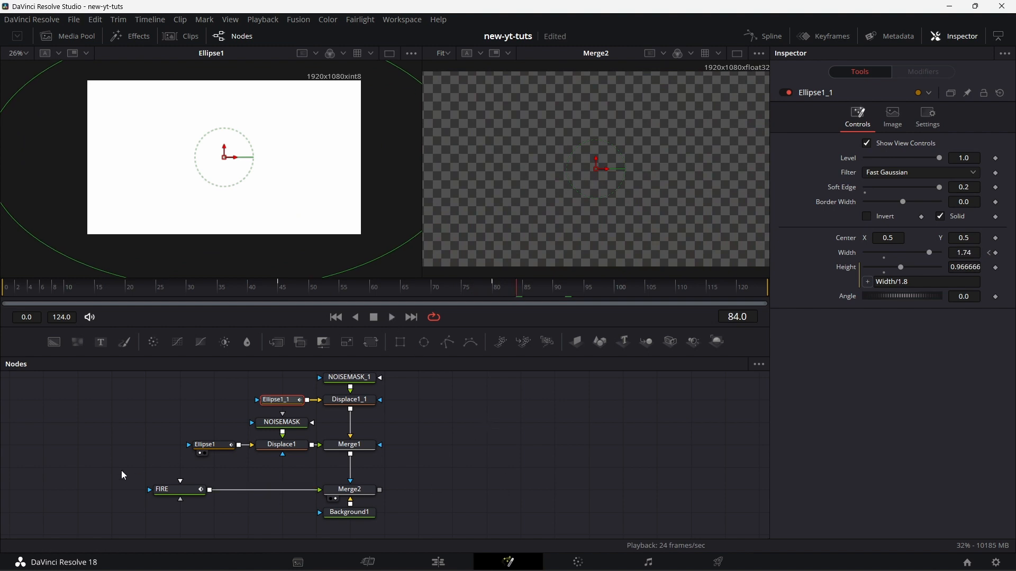
- Vary the mask noise by setting NOISEMASK_1's Seethe to 0.428
click(173, 490)
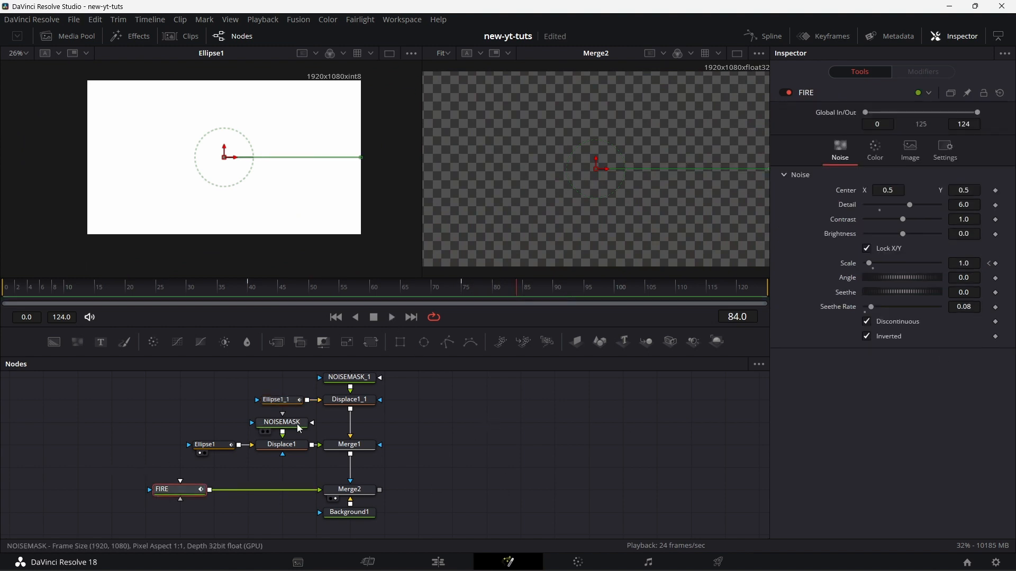
scroll(403, 423, up, 2)
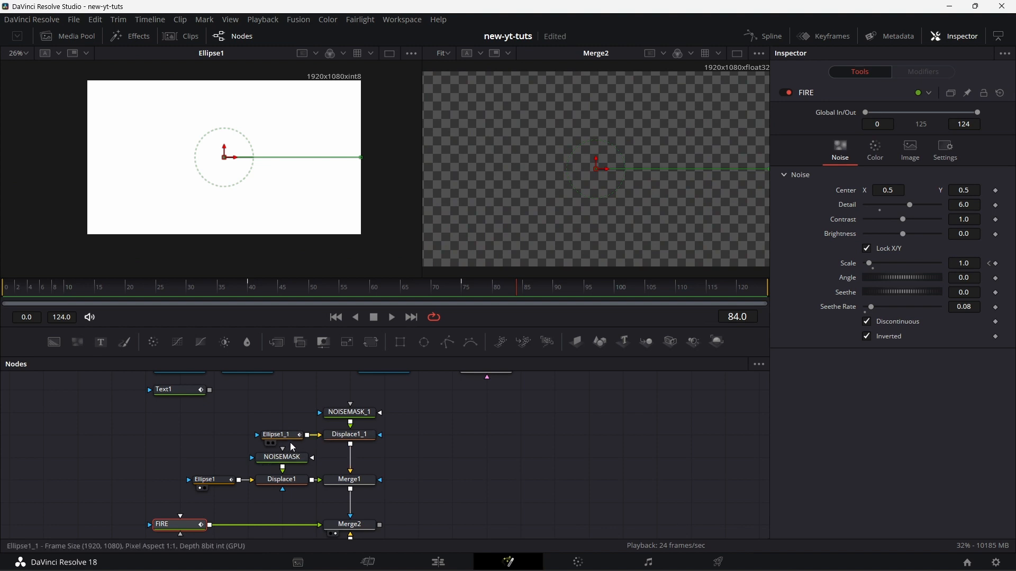
click(283, 464)
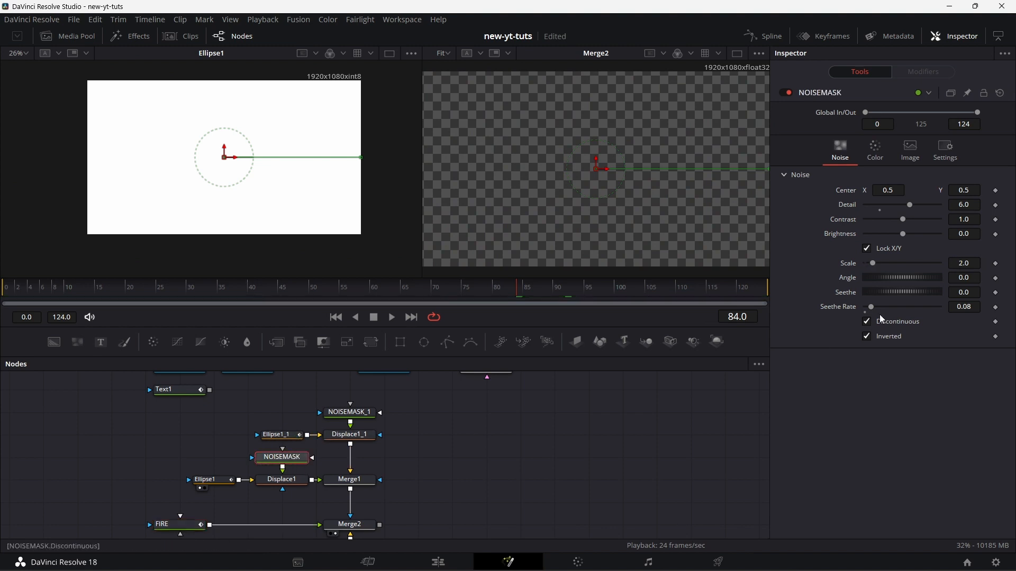
drag(887, 293, 924, 295)
click(356, 415)
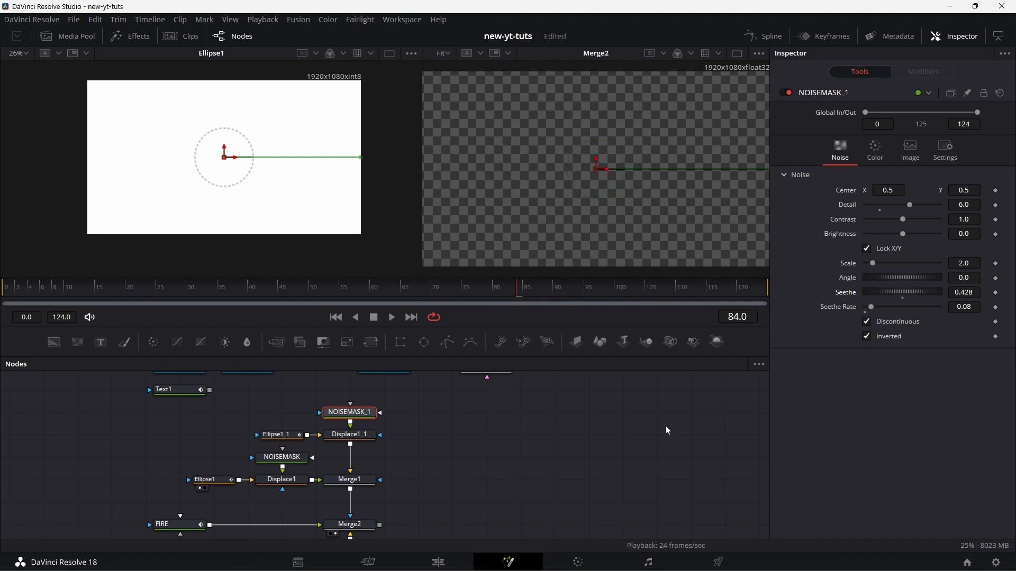
- Select FIRE and play Merge2 from about frame 34 to review the fire reveal
click(184, 525)
scroll(490, 485, down, 1)
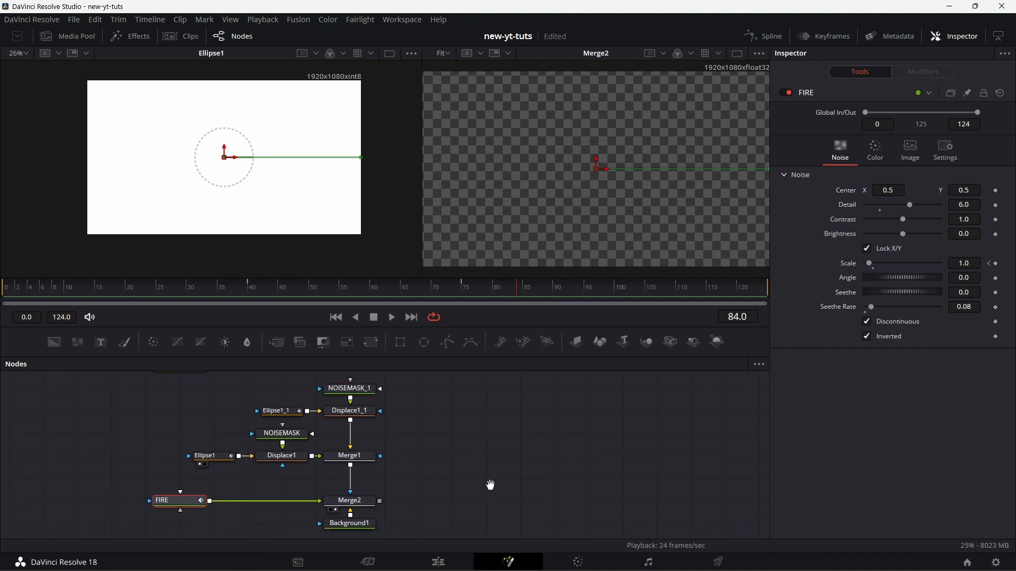
click(211, 289)
click(392, 316)
click(208, 290)
key(space)
- Move FIRE, Merge2 and Background1 up together so they sit closer beneath Merge1
drag(502, 506, 476, 478)
drag(152, 497, 332, 453)
click(334, 457)
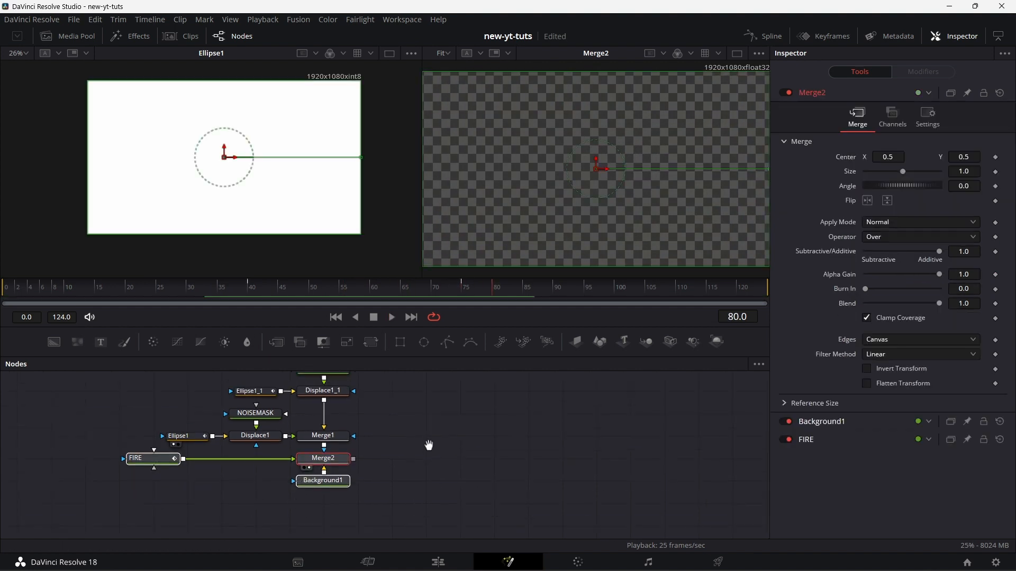
- Duplicate the whole fire group, including FIRE, Merge2, Background1 and both displaced ellipse masks, and place the copy directly below the original
scroll(429, 455, up, 2)
drag(139, 407, 339, 514)
right_click(339, 512)
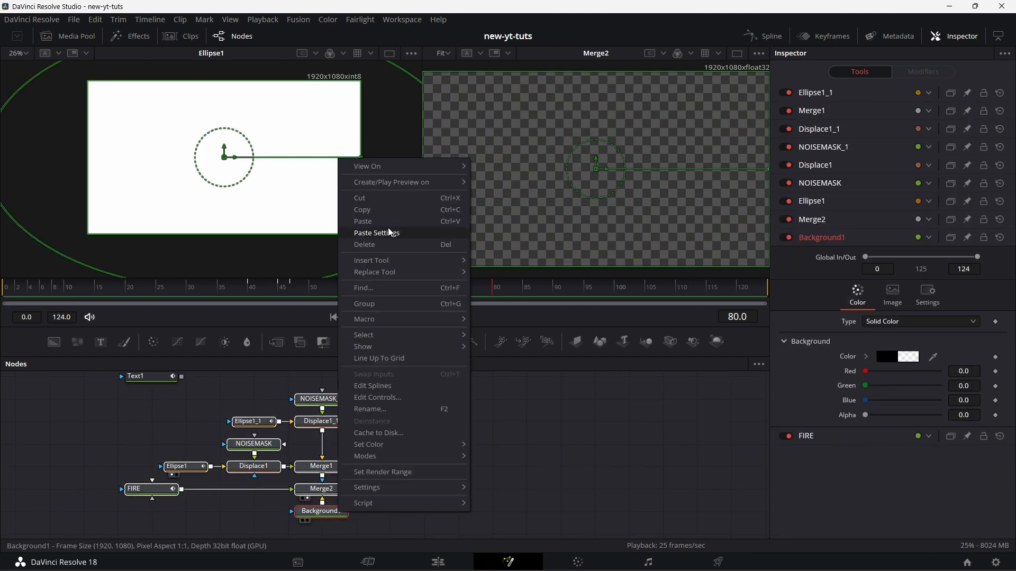
click(391, 211)
scroll(437, 418, down, 3)
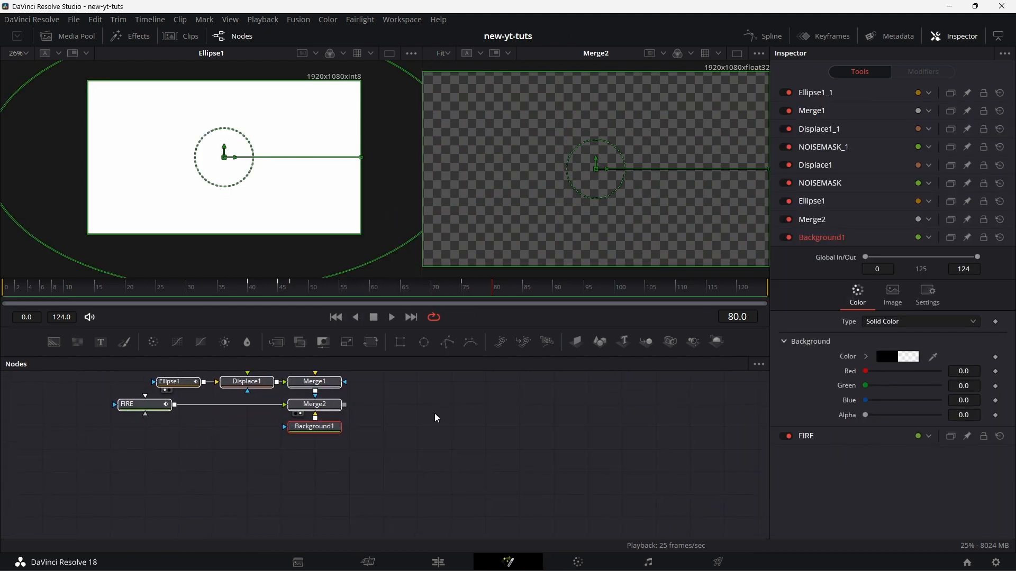
click(353, 501)
drag(355, 500, 382, 414)
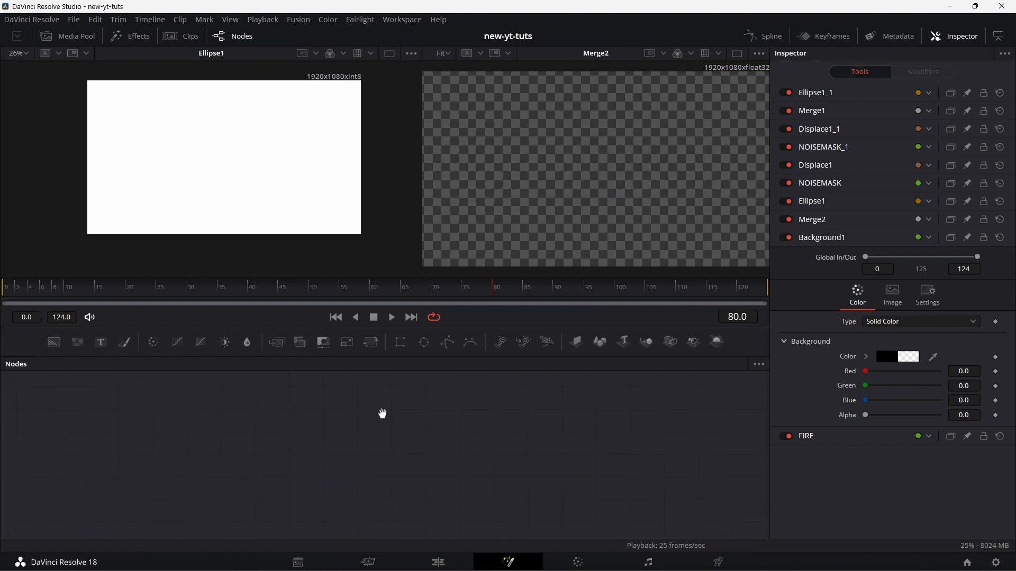
right_click(341, 469)
click(365, 450)
drag(385, 444, 447, 502)
click(461, 497)
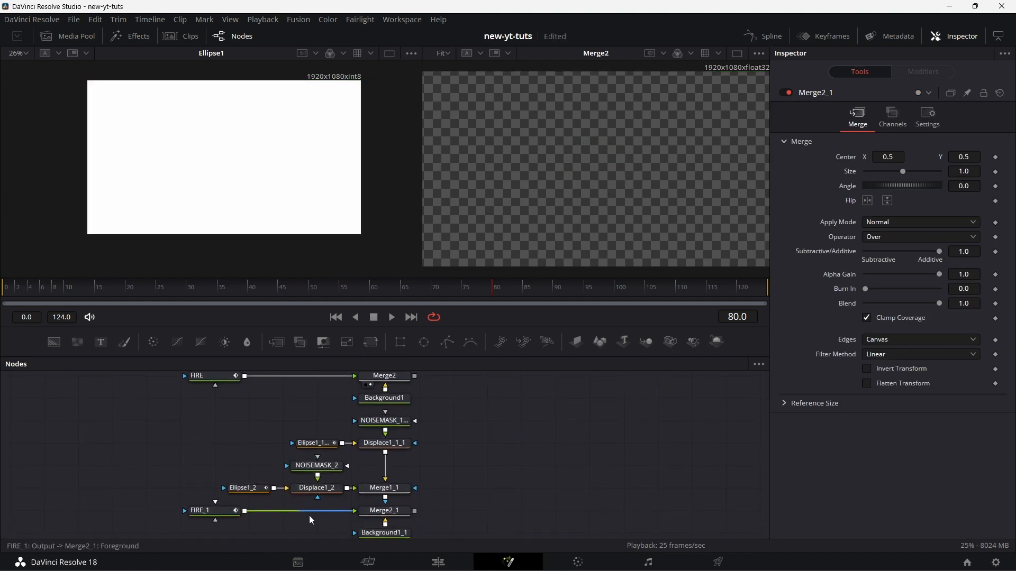
- Rename the duplicated FIRE_1 node to SMOKE
right_click(211, 508)
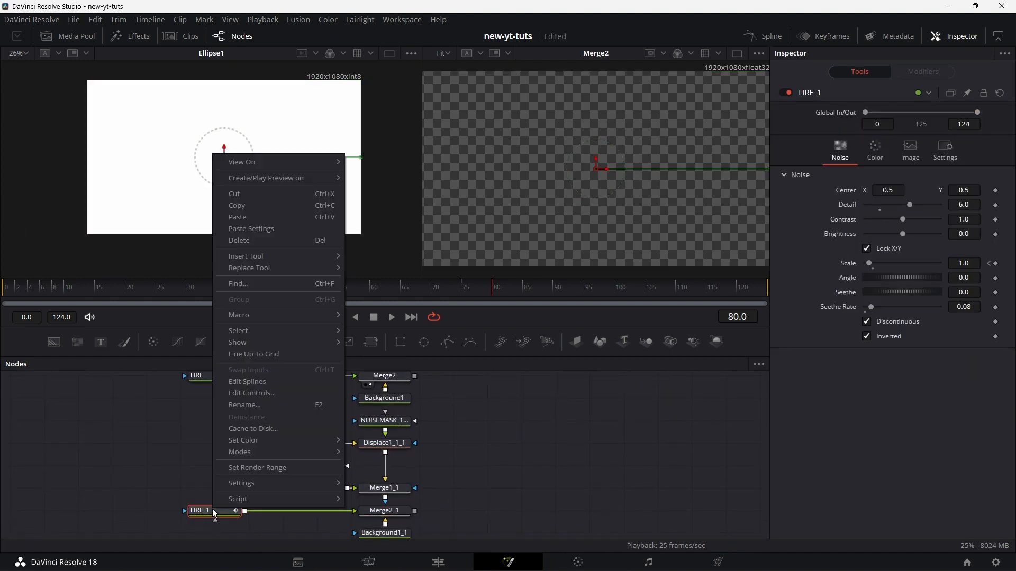
click(268, 405)
key(Return)
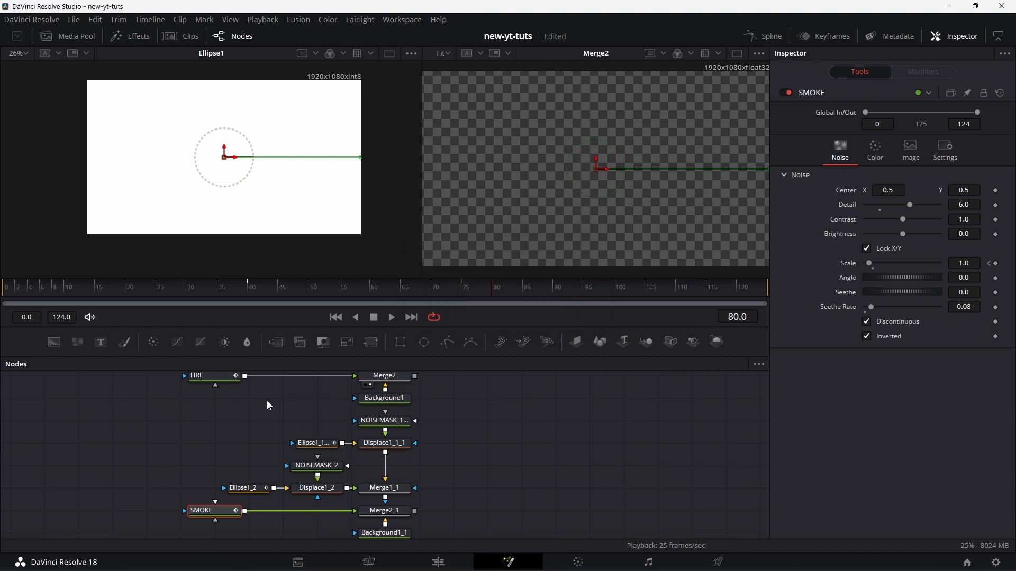
- Move the last Scale keyframe of SMOKE to frame 80
scroll(507, 523, down, 1)
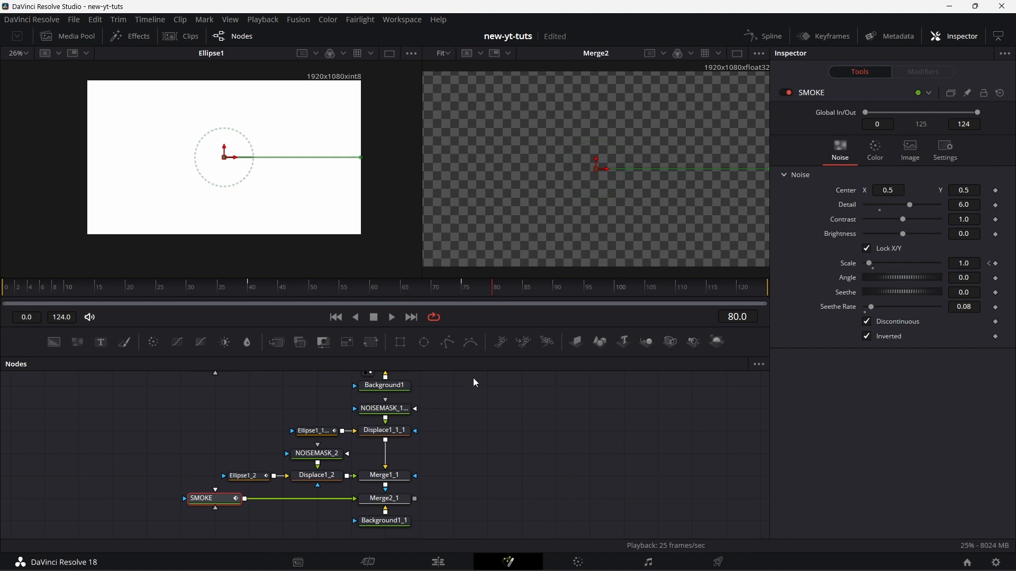
click(833, 37)
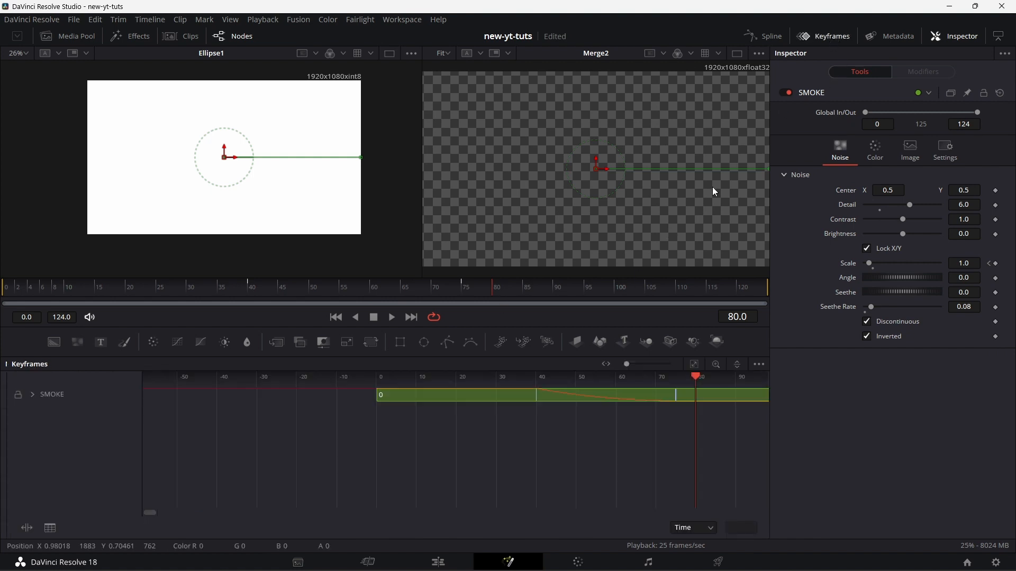
click(33, 396)
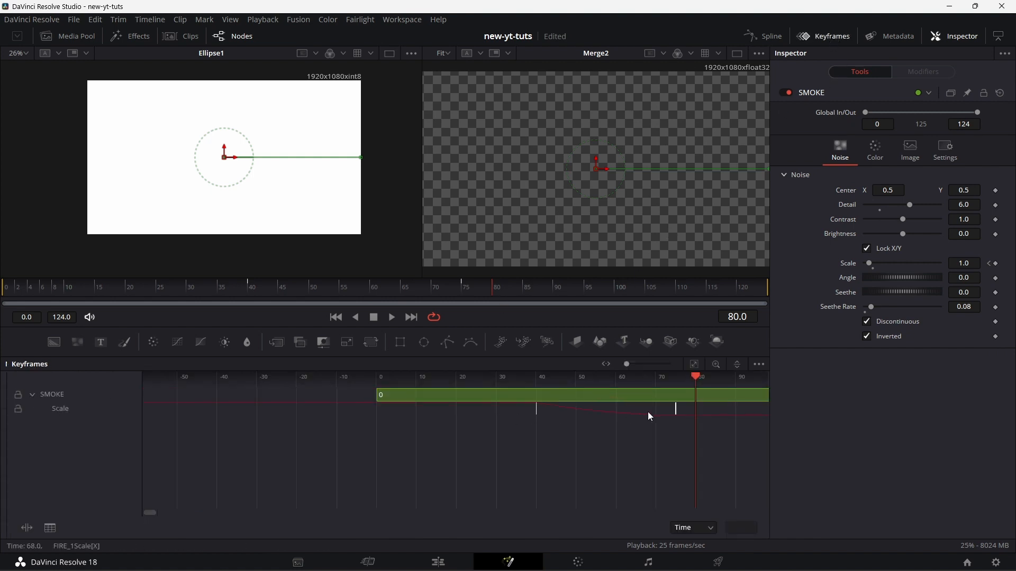
click(676, 411)
click(840, 39)
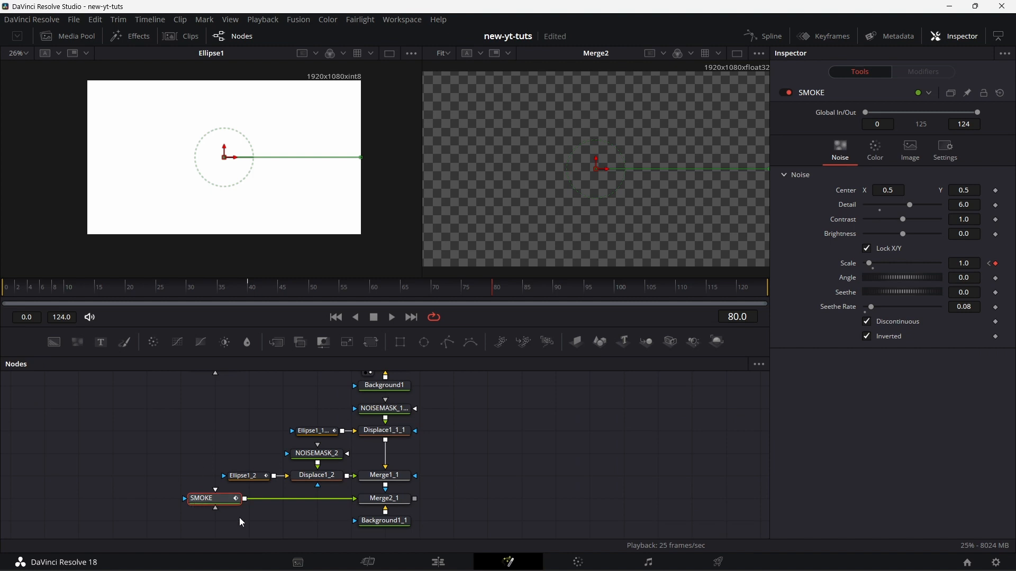
- Move the last Width keyframe of Ellipse1_2 to frame 50
click(254, 482)
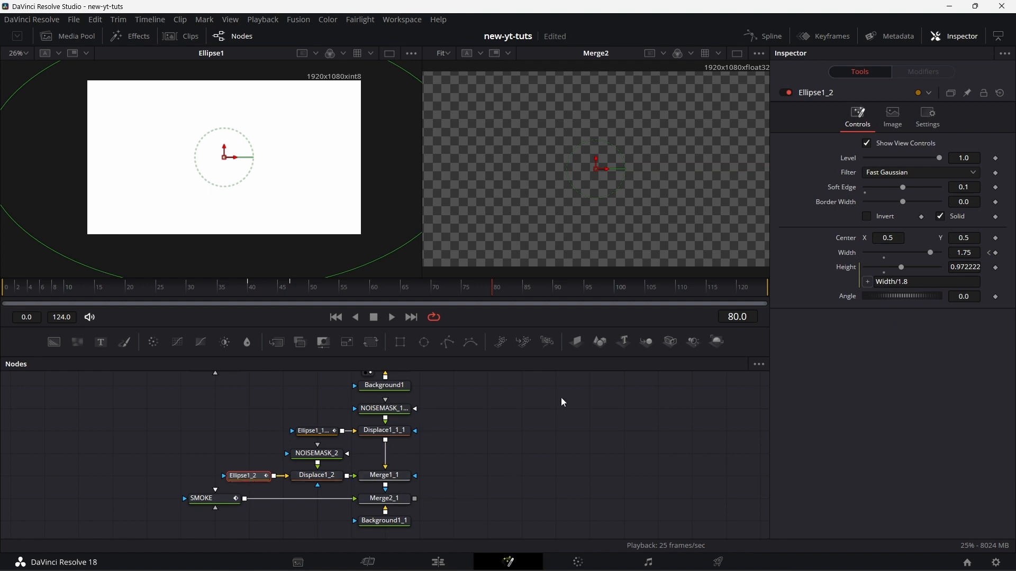
click(835, 40)
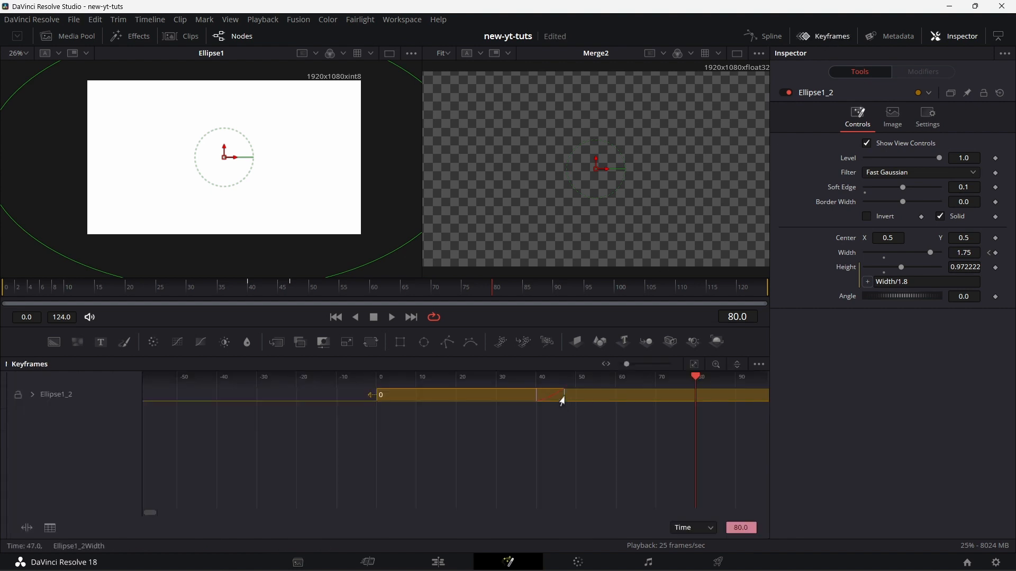
click(32, 395)
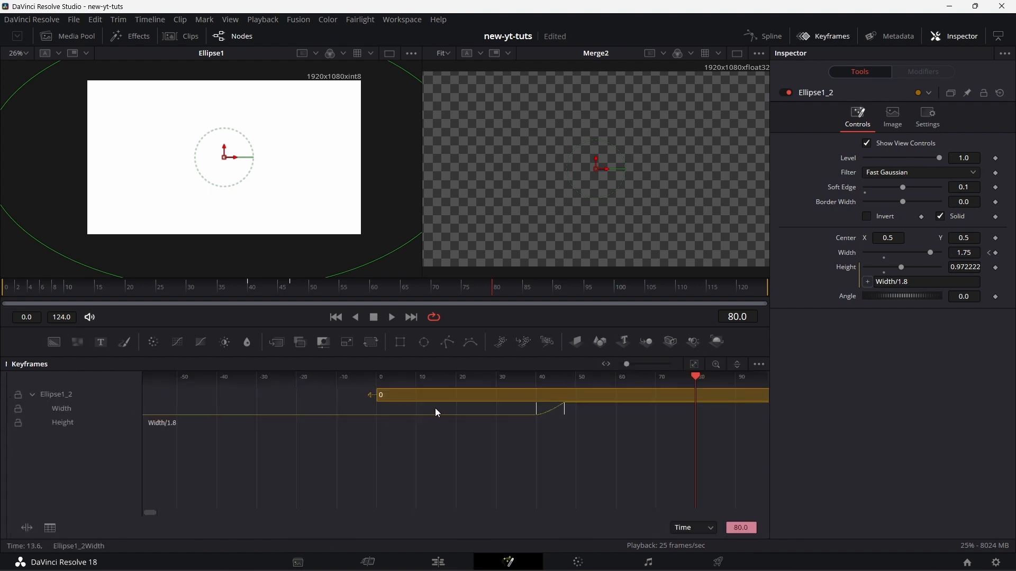
drag(562, 415, 575, 416)
click(833, 39)
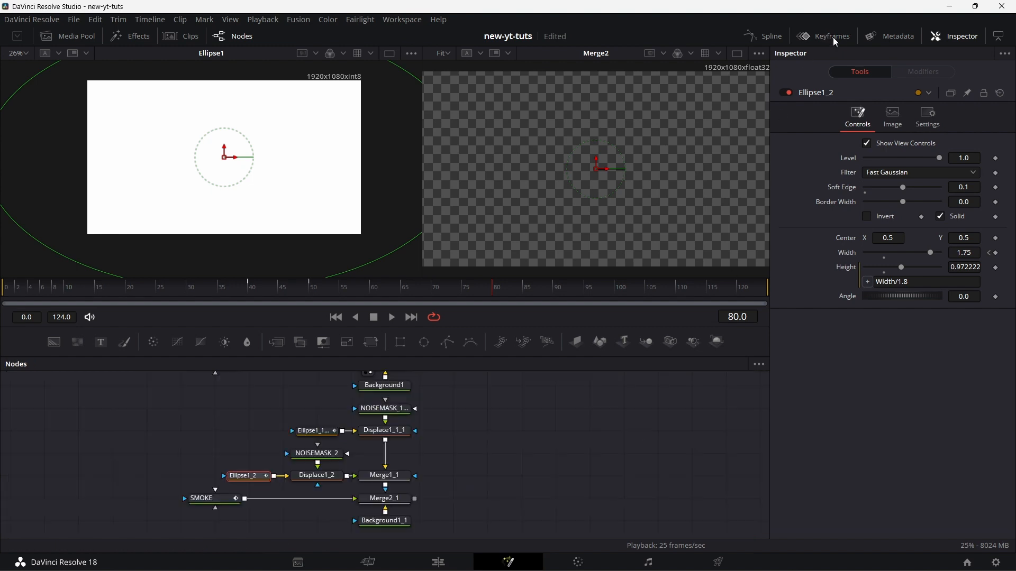
- Retime Ellipse1_1_1's Width animation, moving its first keyframe to frame 50 and its last keyframe to frame 85
click(317, 432)
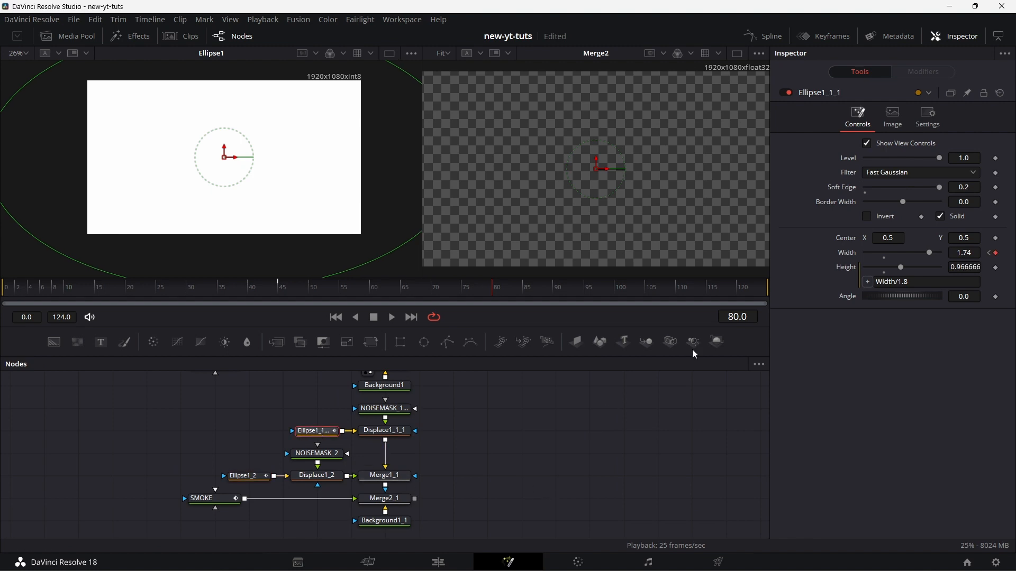
click(829, 39)
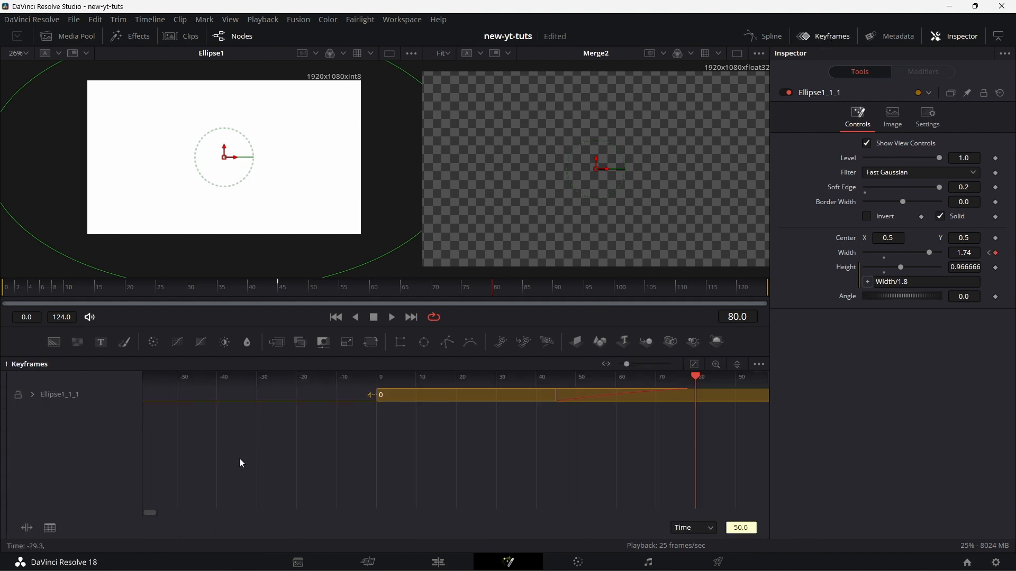
click(32, 394)
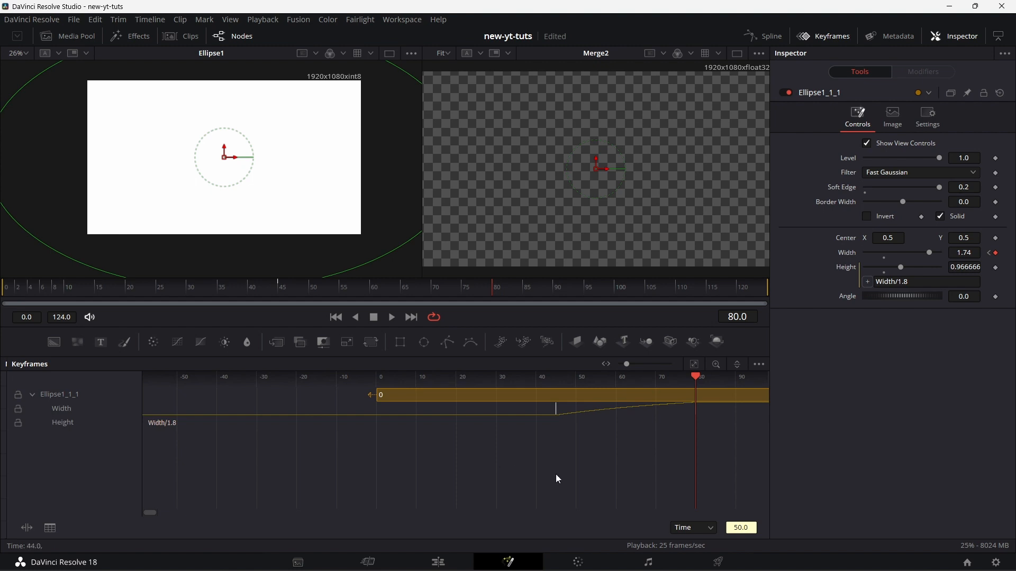
scroll(536, 459, right, 1)
drag(526, 413, 535, 411)
drag(620, 458, 378, 461)
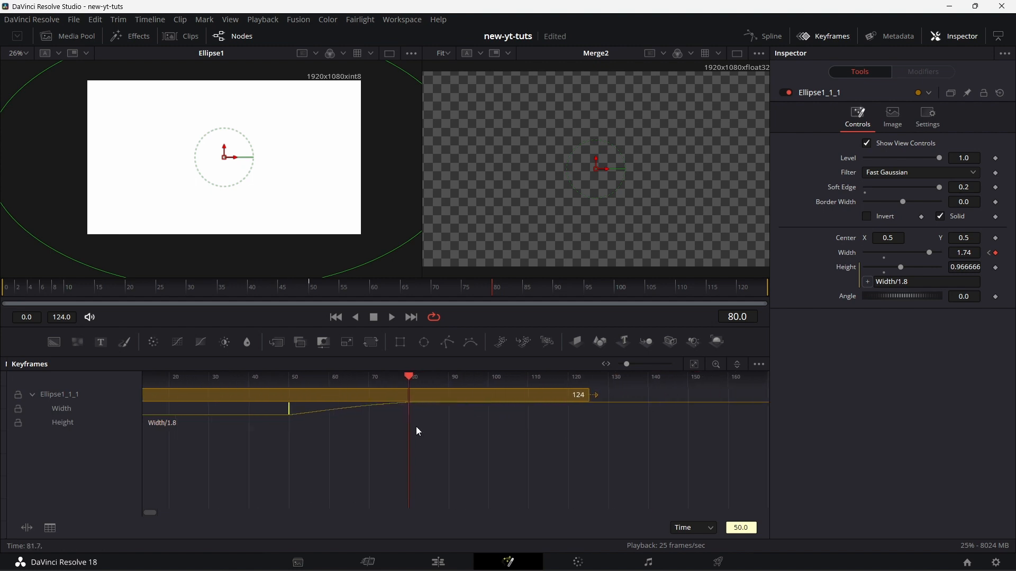
drag(408, 410, 428, 410)
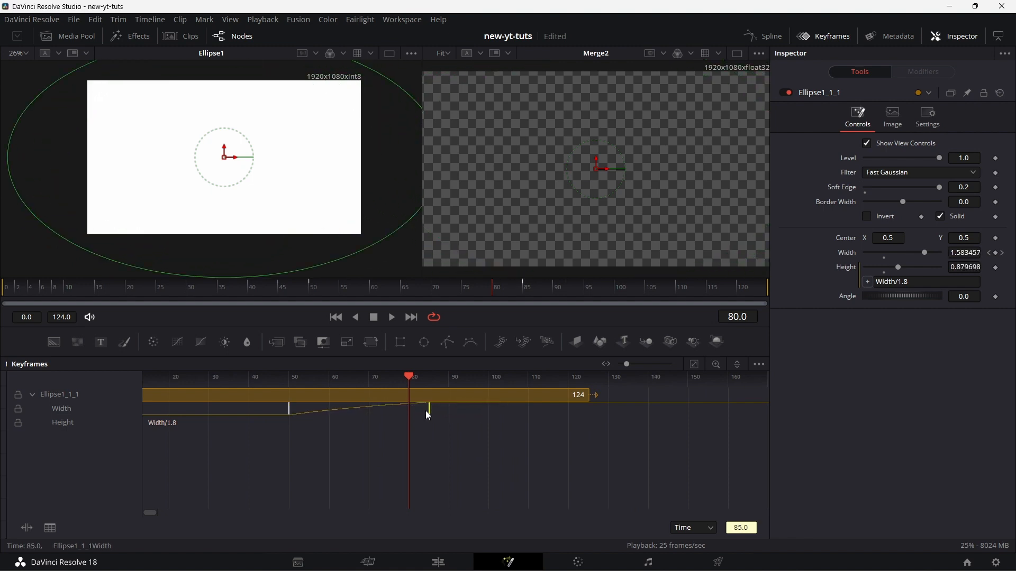
click(814, 41)
- Set the first color stop of the SMOKE node's gradient to black
click(208, 508)
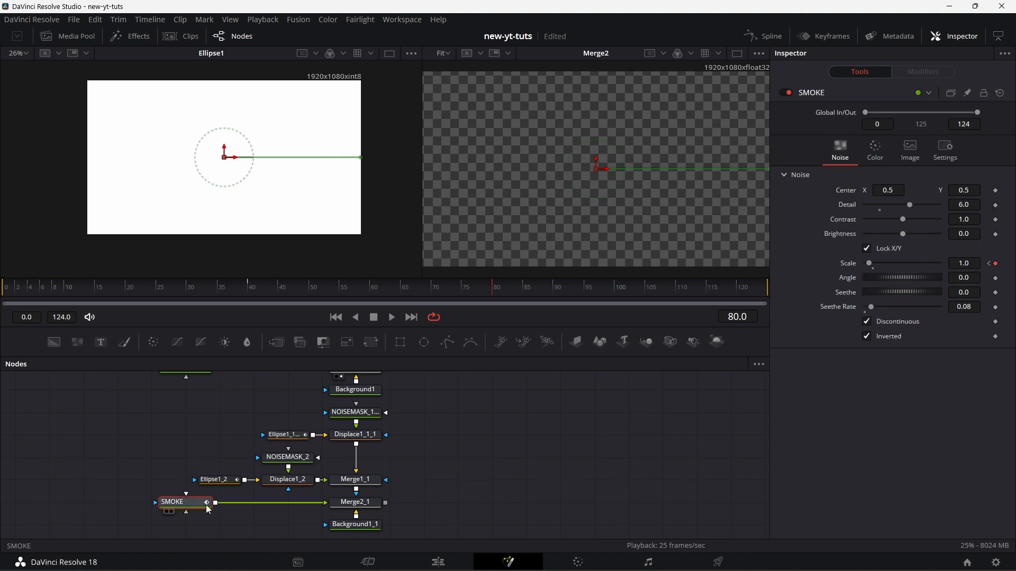
click(883, 152)
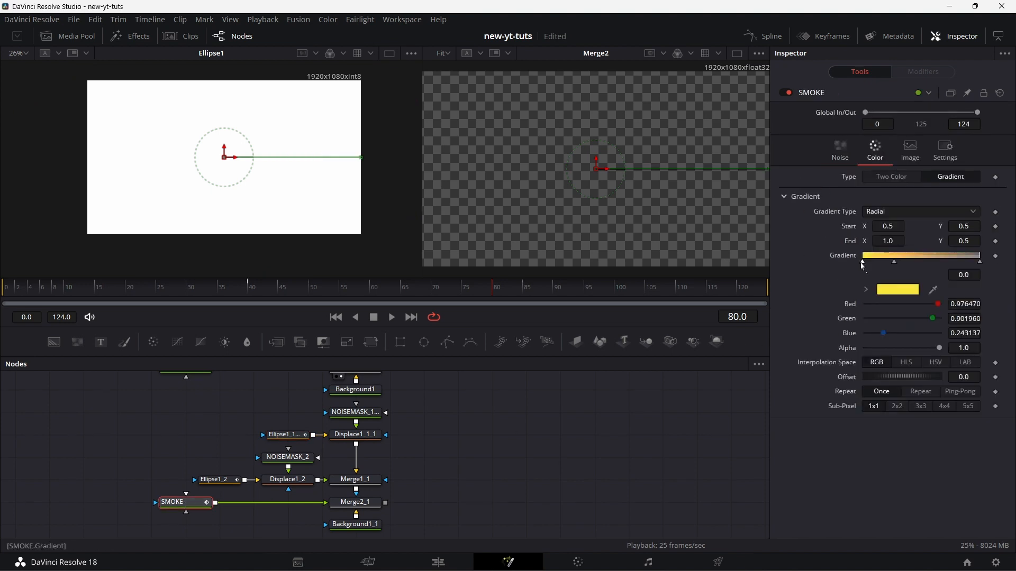
click(884, 293)
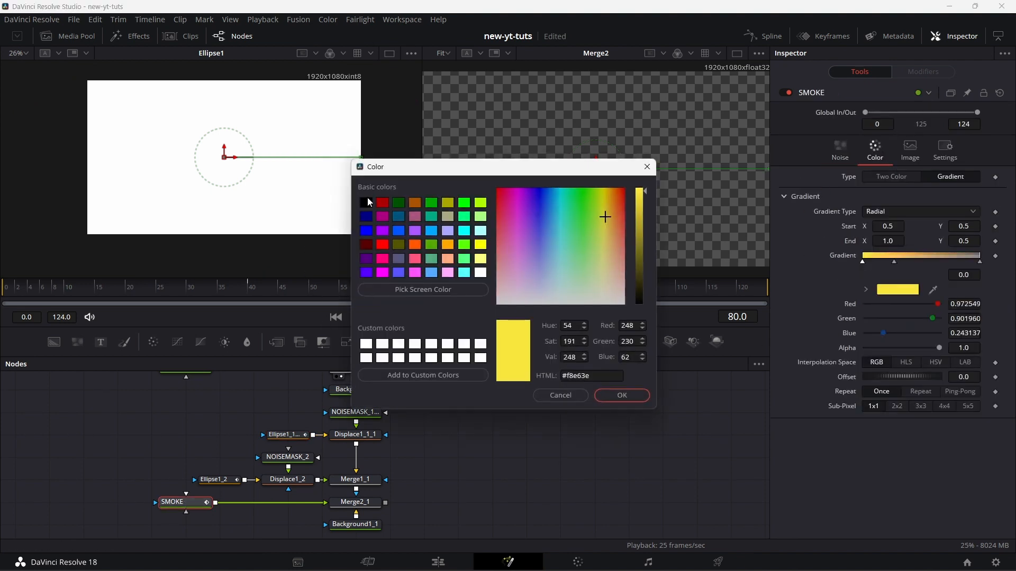
click(369, 203)
click(619, 396)
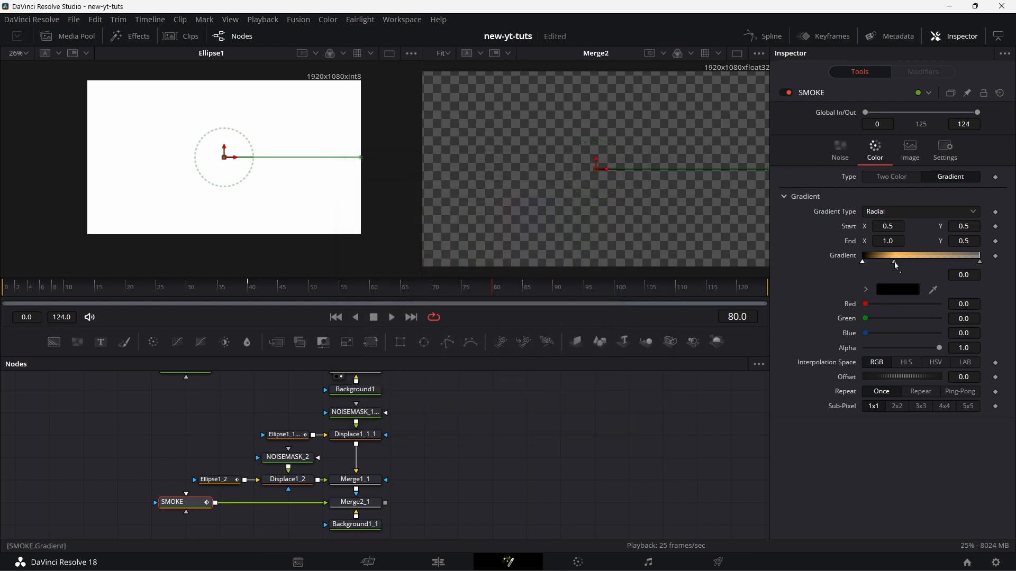
- Set the middle and last color stops of SMOKE's gradient to black
click(894, 262)
click(884, 293)
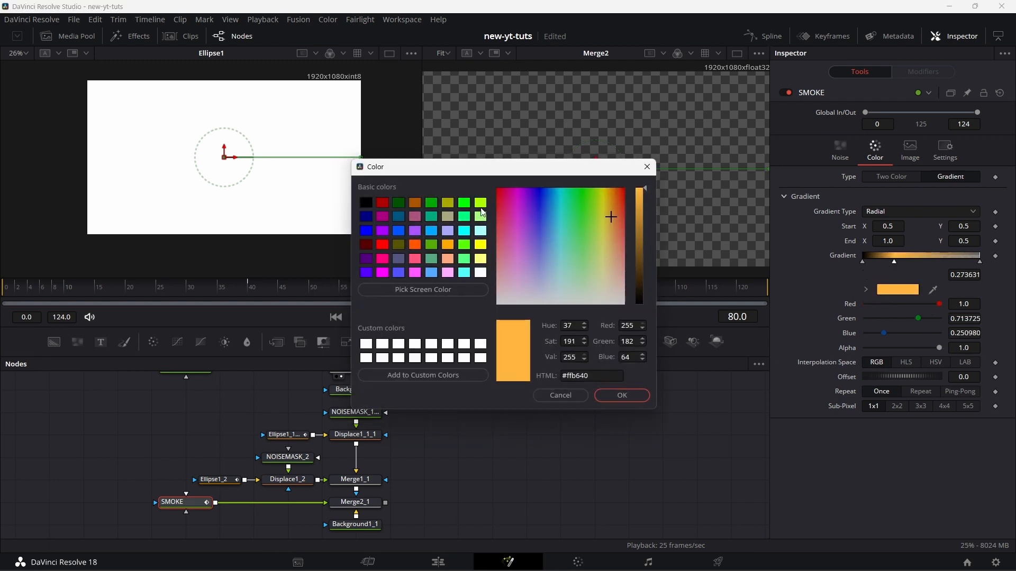
click(365, 202)
click(622, 396)
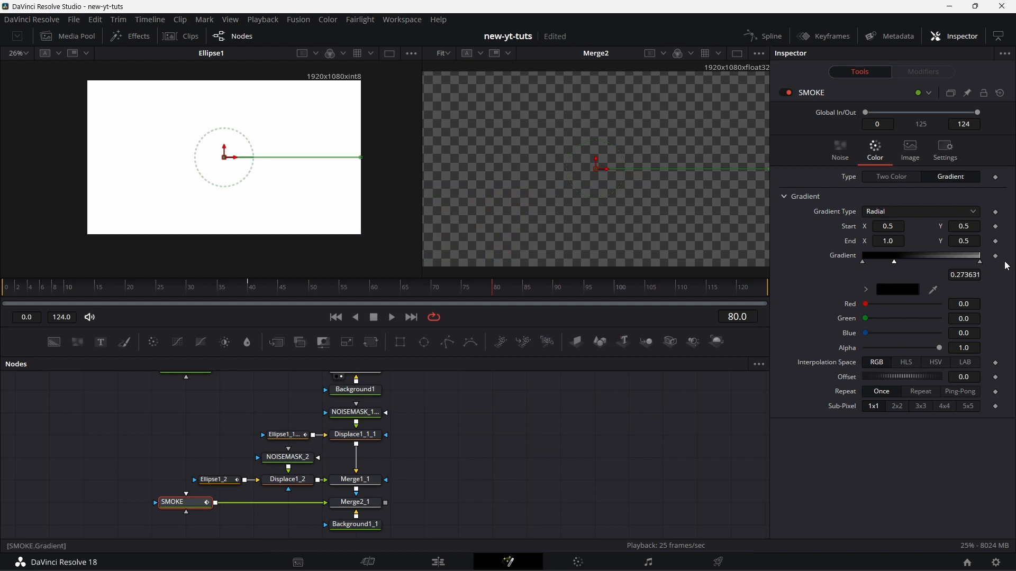
click(981, 263)
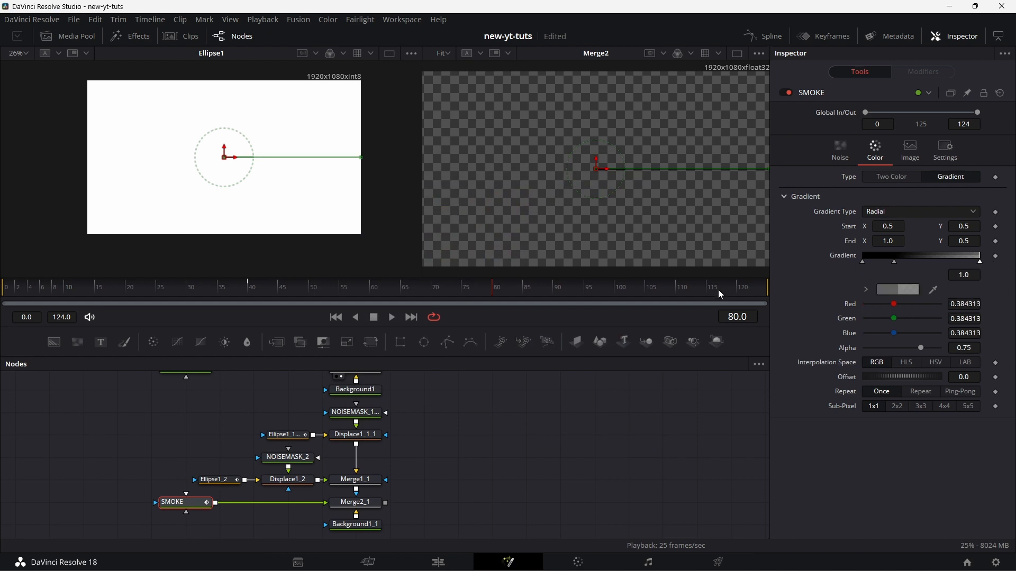
click(888, 290)
click(371, 203)
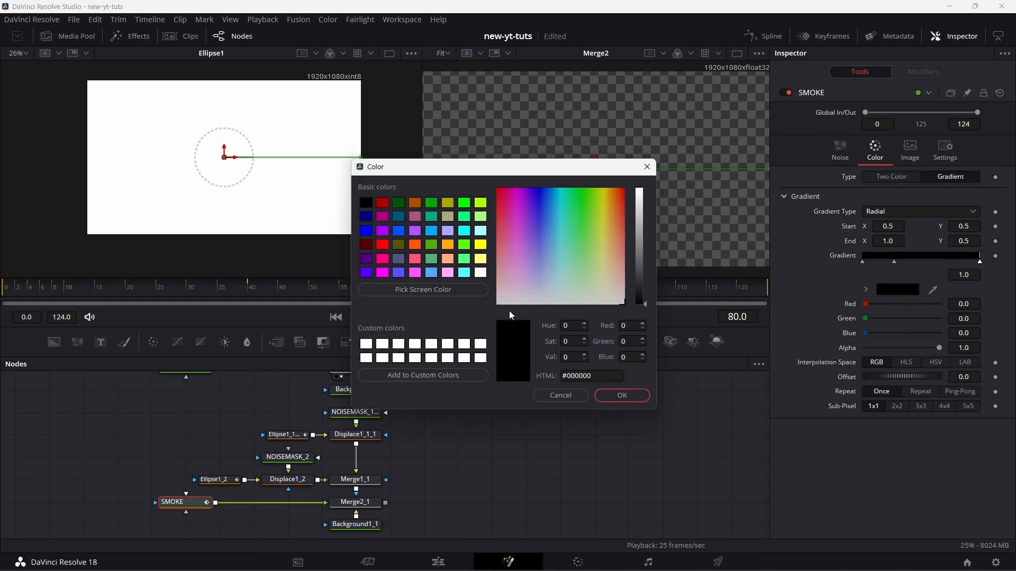
click(621, 396)
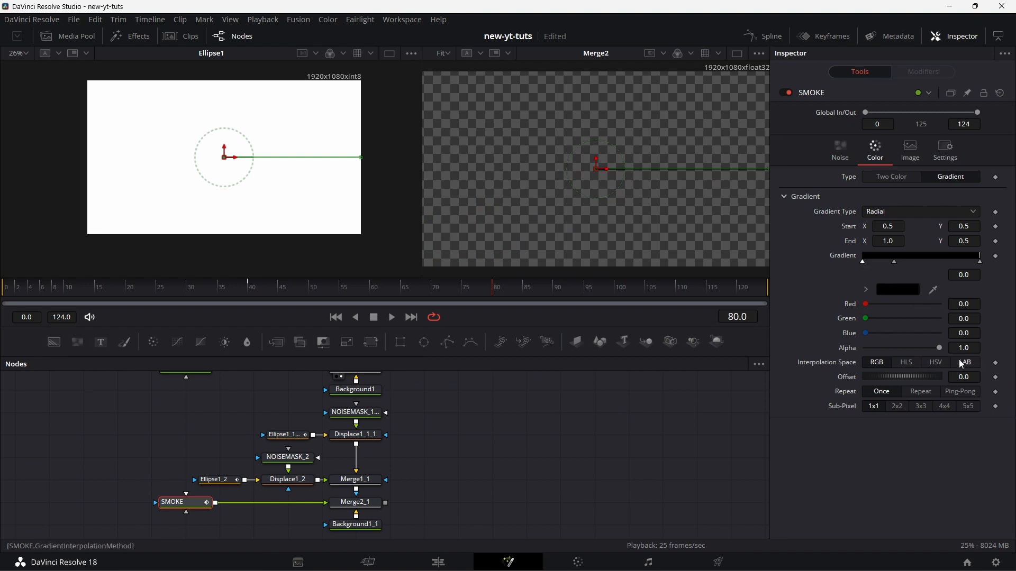
- Set the alpha of SMOKE's gradient stops to about 0.22 for the first, 0.5 for the middle and 0.85 for the last
drag(938, 347, 882, 359)
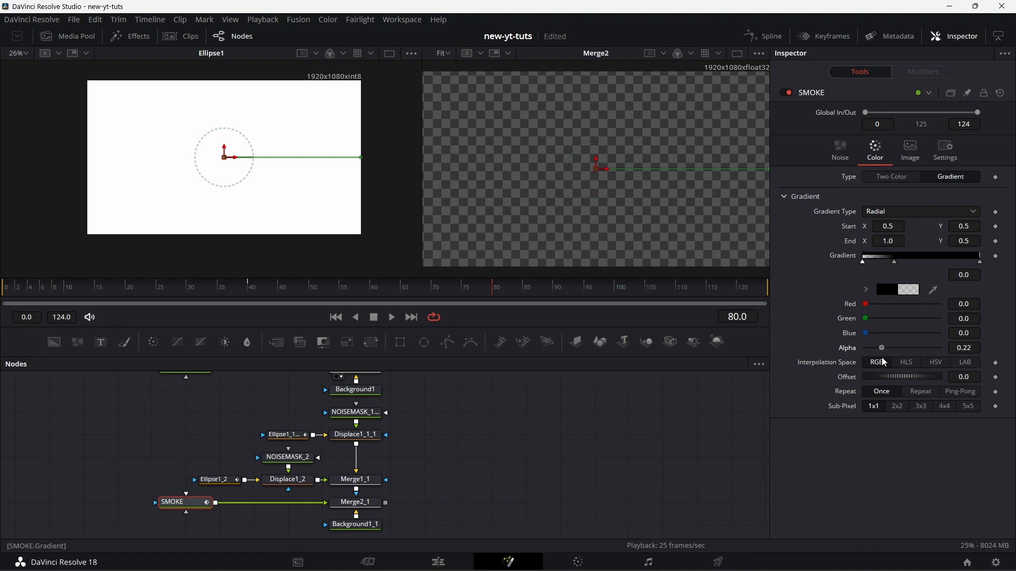
click(894, 262)
drag(939, 348, 913, 348)
click(968, 347)
text(0.5)
key(Return)
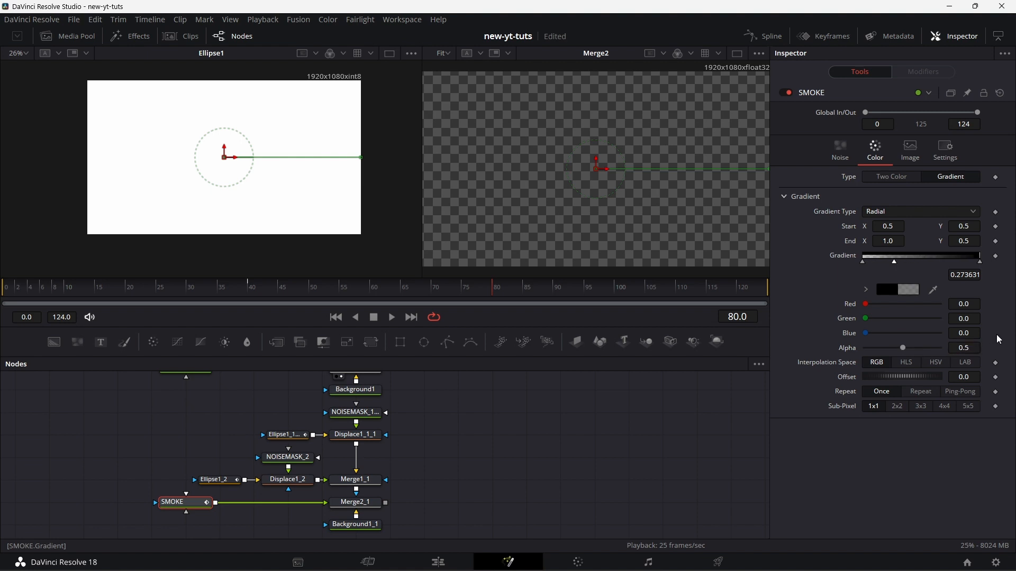
click(981, 263)
click(969, 348)
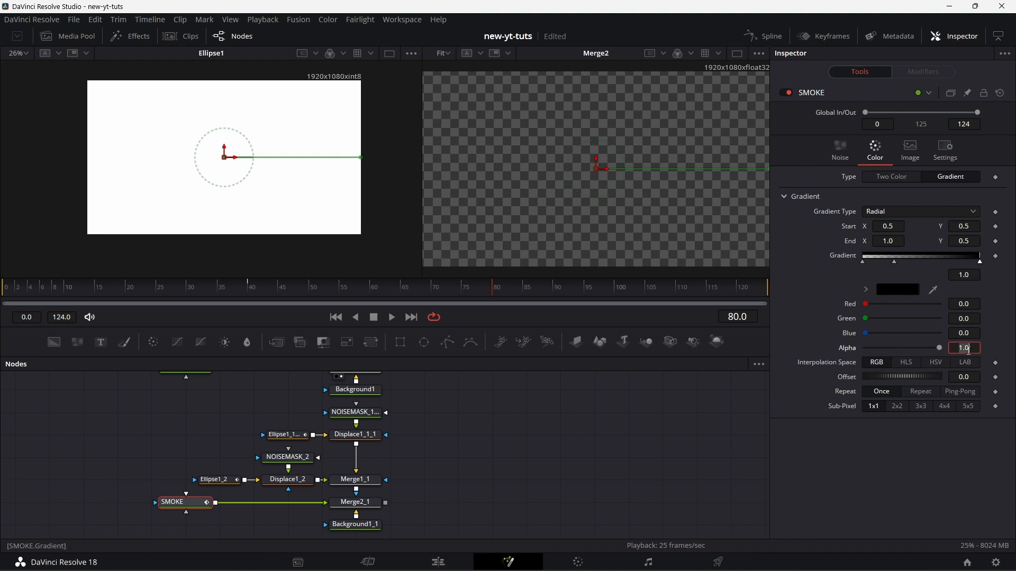
text(0.85)
key(Return)
- Play back the fire reveal on Merge2 several times, starting just before frame 40, to check its motion
drag(487, 471, 441, 490)
drag(490, 473, 477, 511)
drag(398, 462, 412, 473)
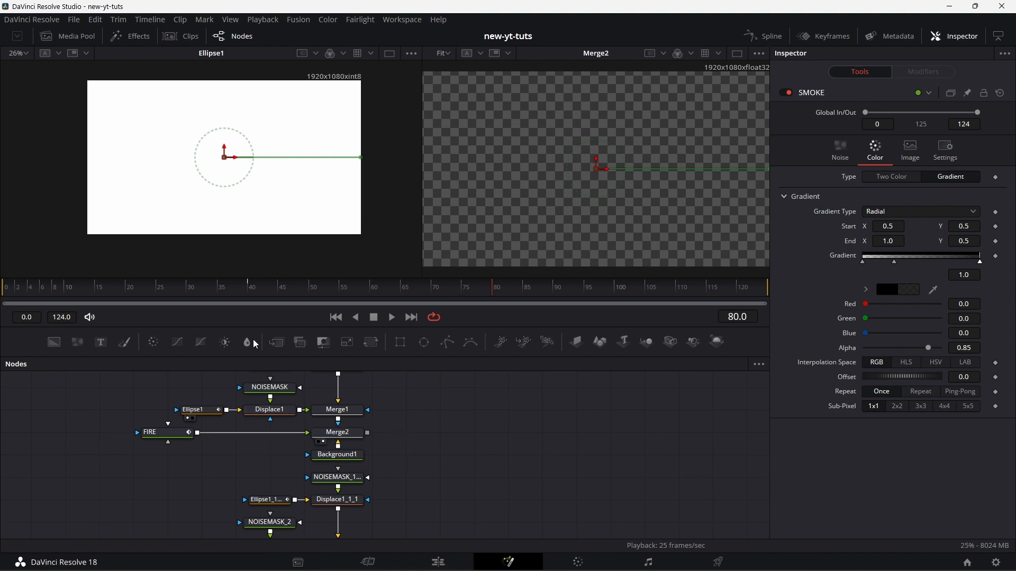
click(204, 287)
click(392, 318)
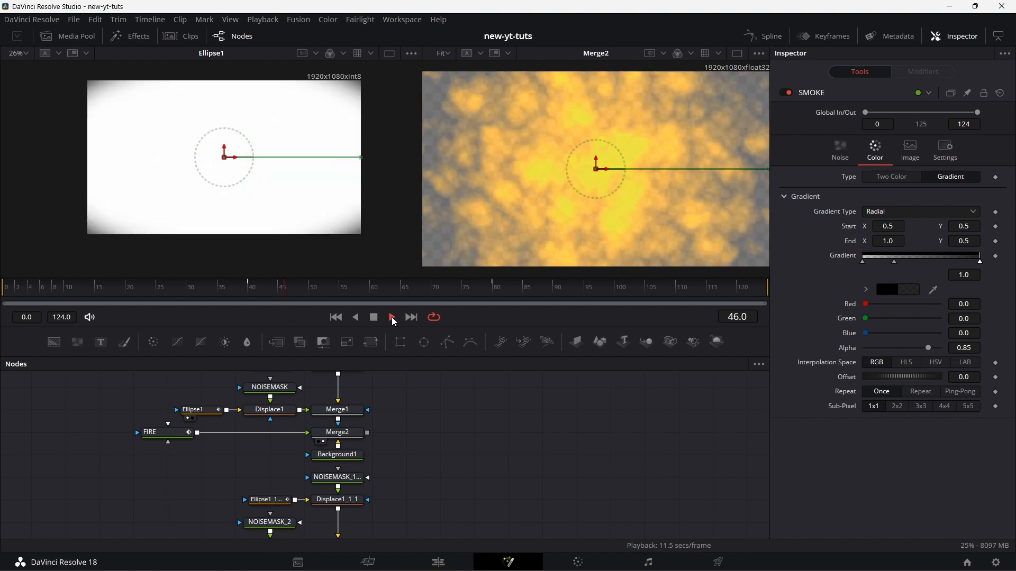
click(221, 292)
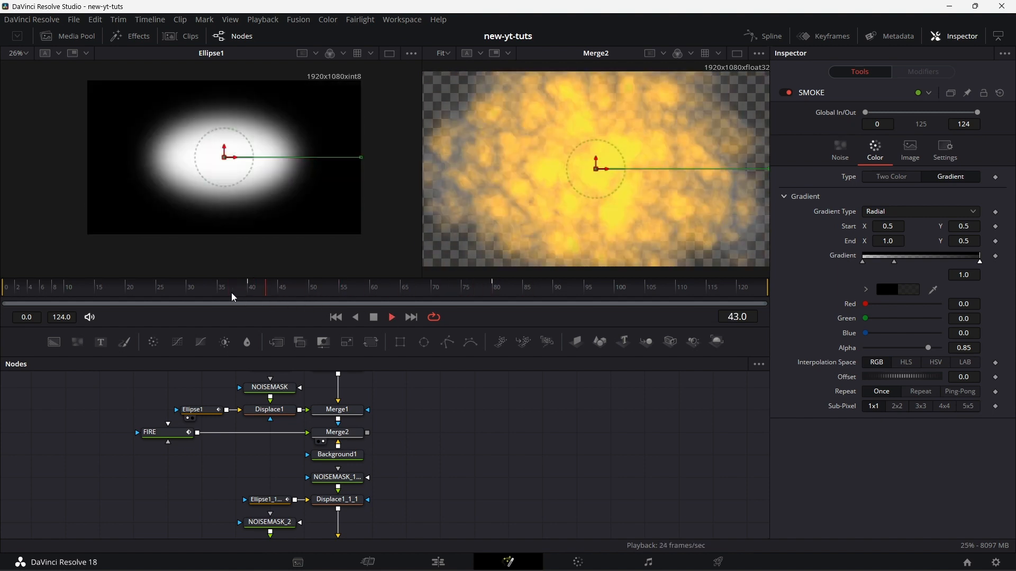
click(222, 292)
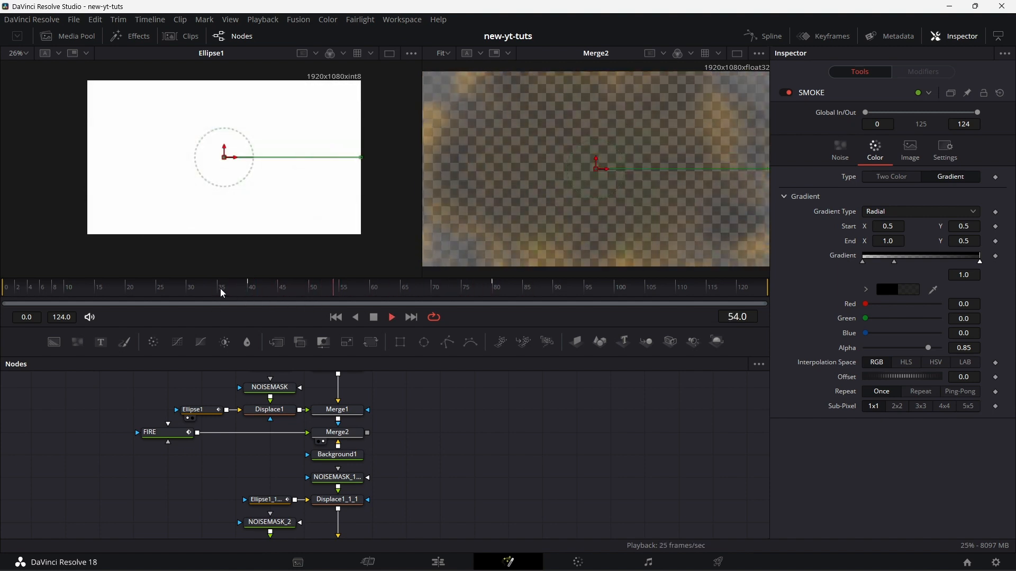
click(226, 288)
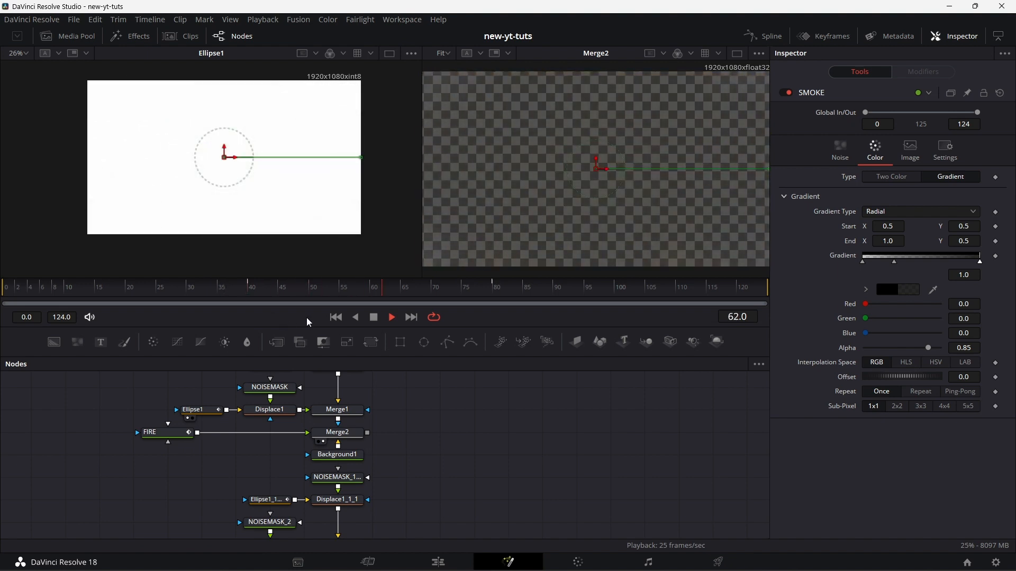
click(374, 318)
- Insert a Transform node between FIRE and Merge2 and keyframe its Size at 1.0 on frame 40
click(170, 432)
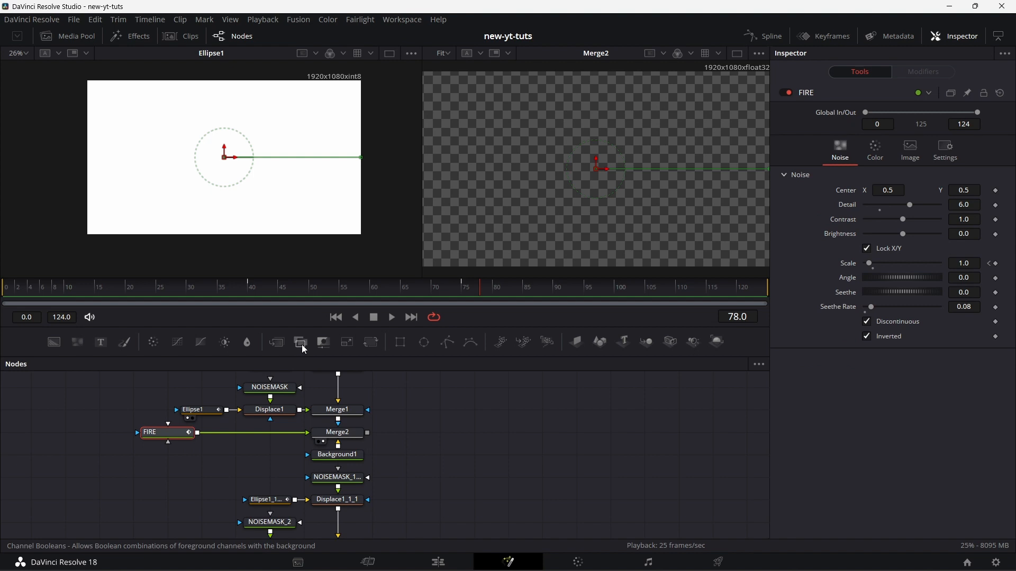
click(370, 343)
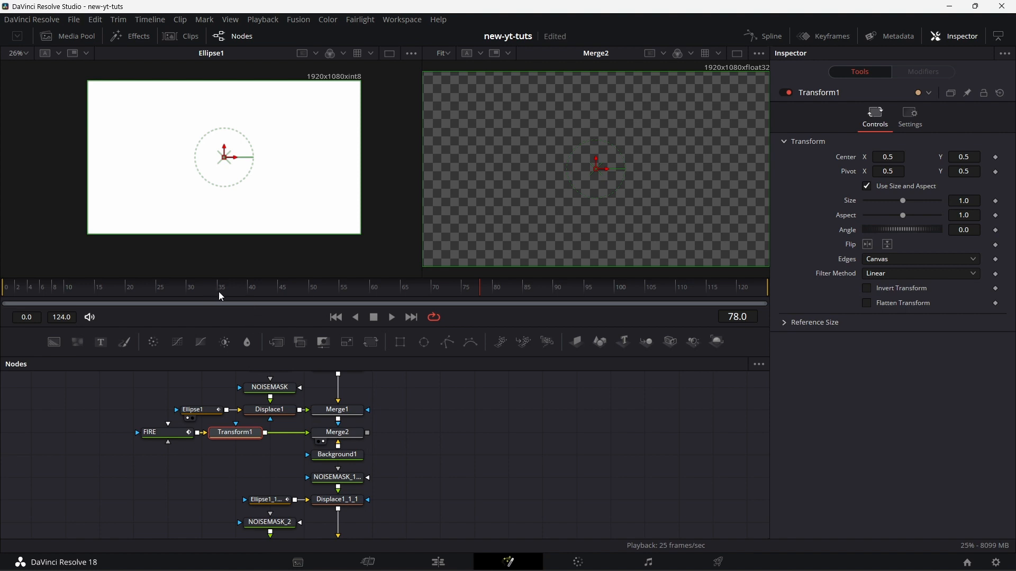
click(251, 288)
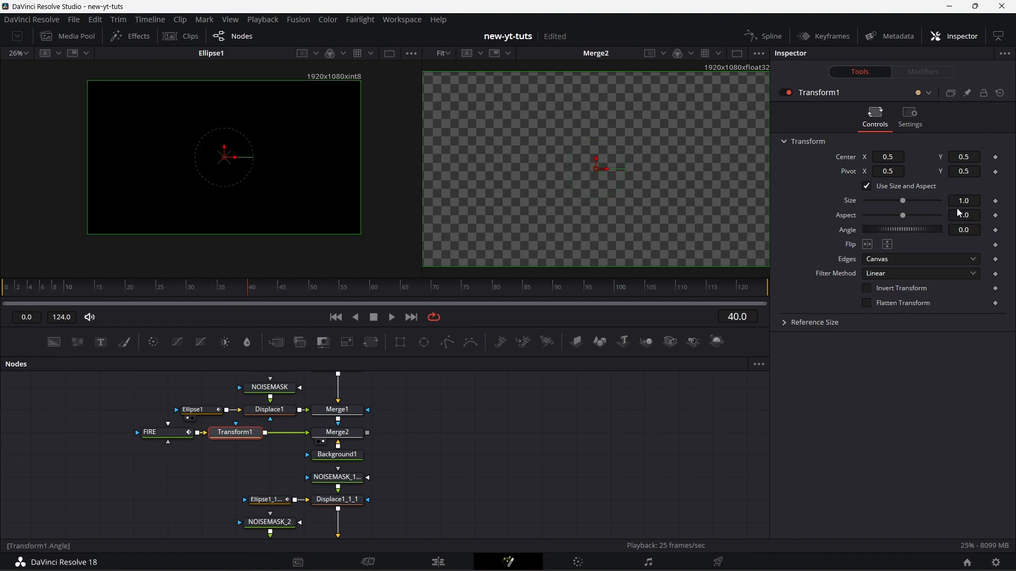
click(996, 202)
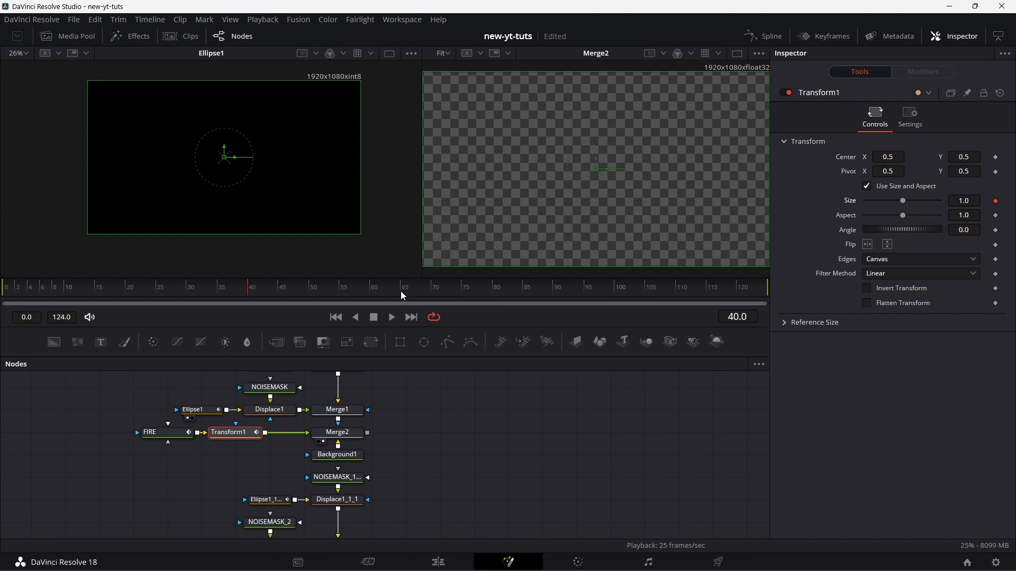
- Set Transform1's Size to 8 at frame 60
click(371, 291)
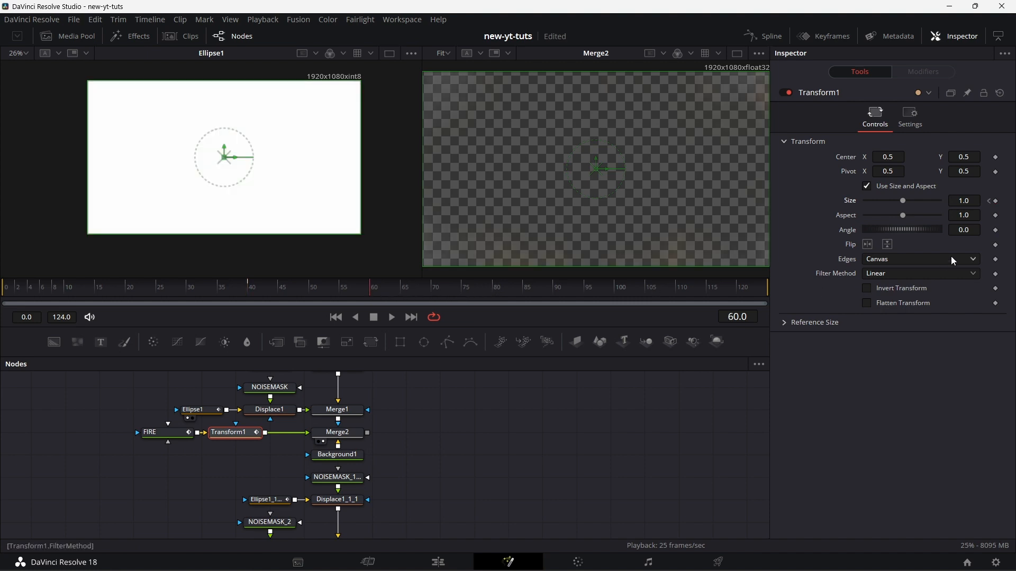
click(969, 201)
text(8)
key(Return)
- Smooth both Size keyframes of Transform1 and raise the first one's handle for a fast start and eased finish
click(778, 37)
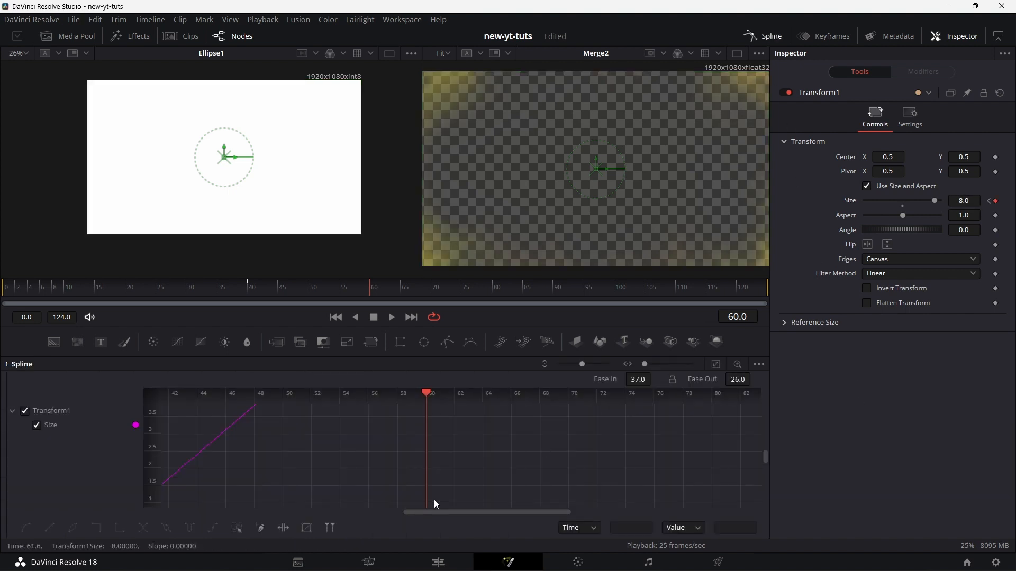
click(716, 364)
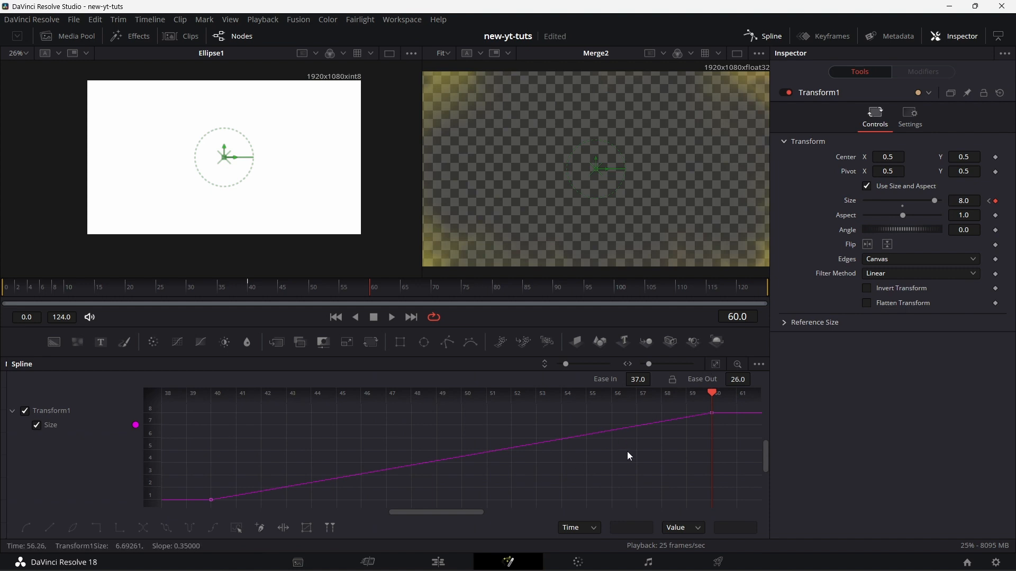
drag(721, 407, 190, 510)
key(s)
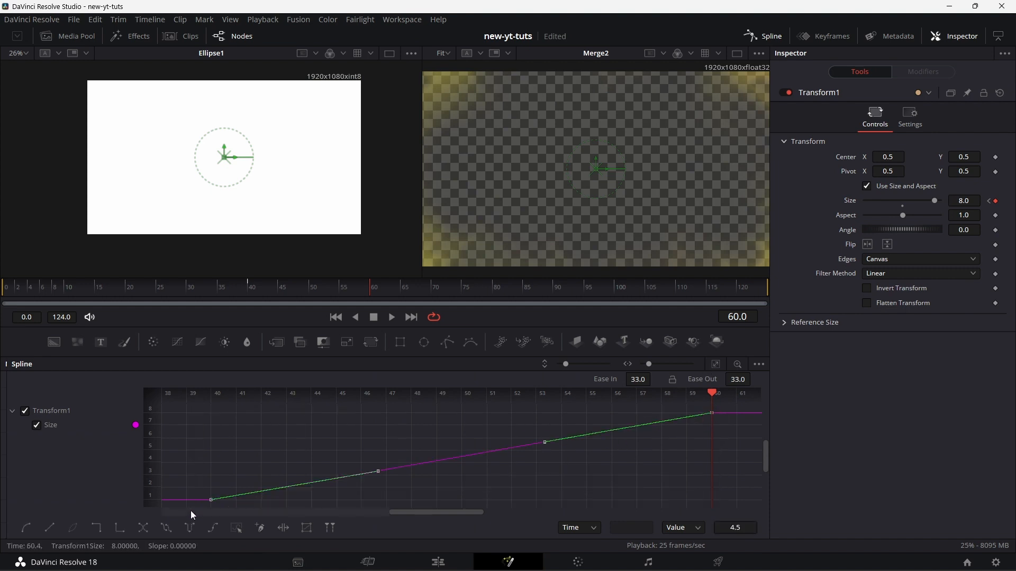
drag(378, 500, 373, 441)
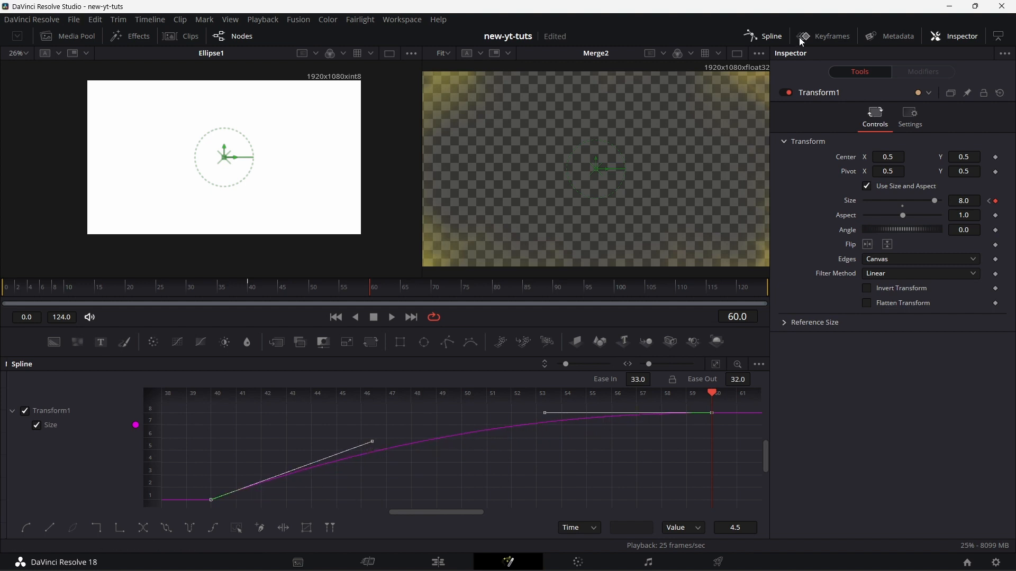
click(772, 36)
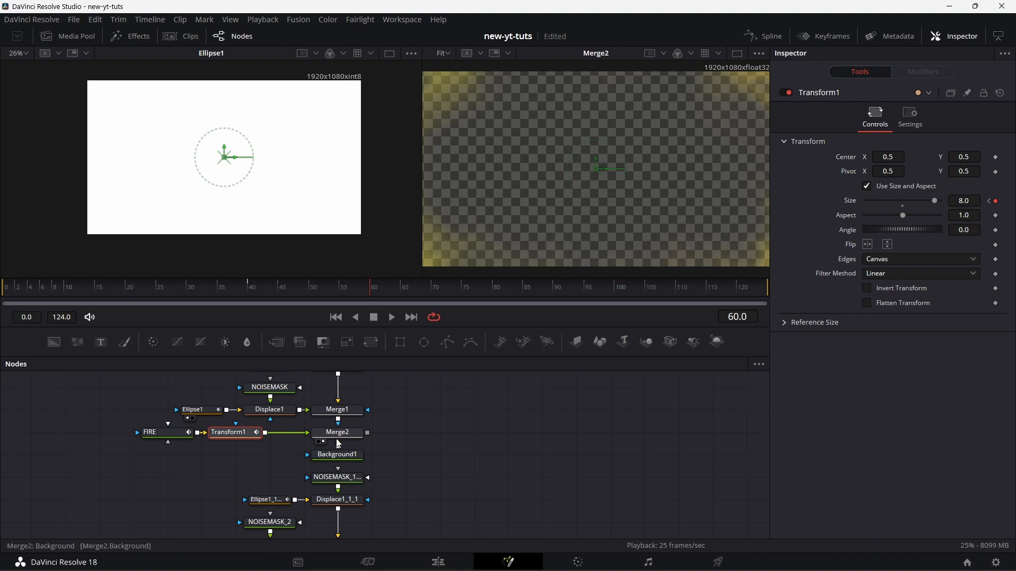
- Play back the fire from about frame 36 to check the new scaling animation
click(223, 289)
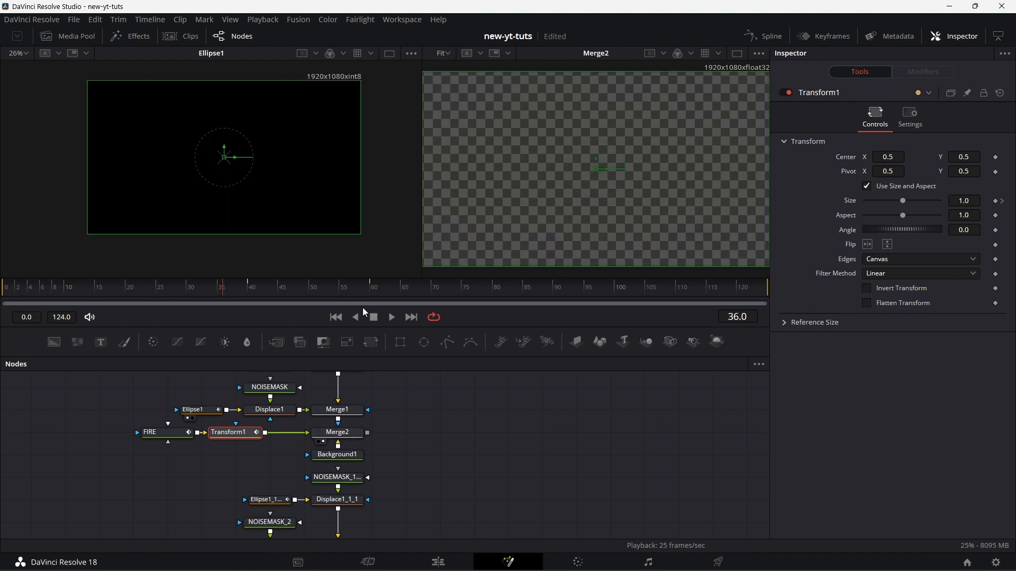
click(392, 317)
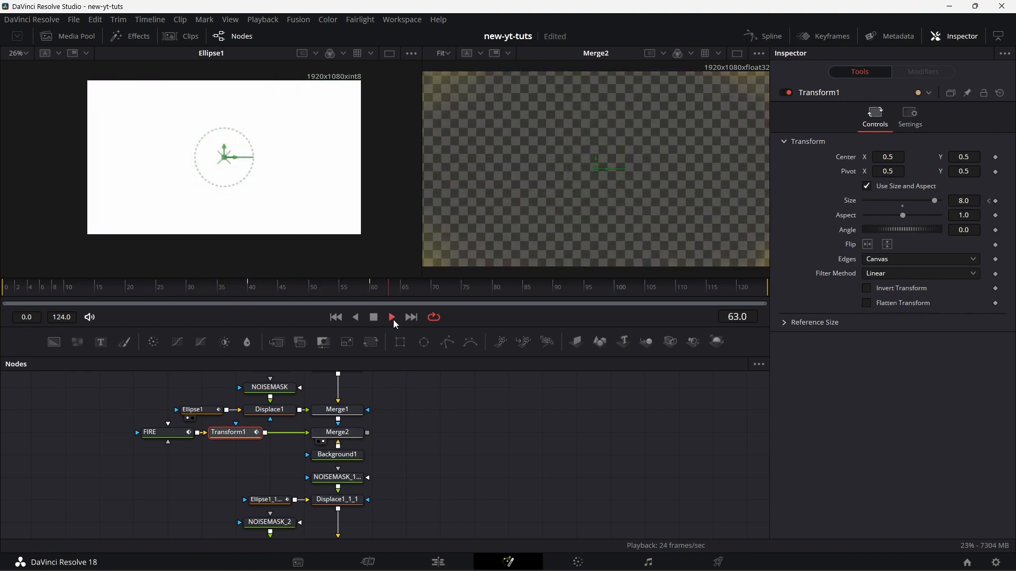
click(230, 290)
key(space)
- Duplicate Transform1 and insert the copy between SMOKE and Merge2_1
drag(464, 536, 427, 532)
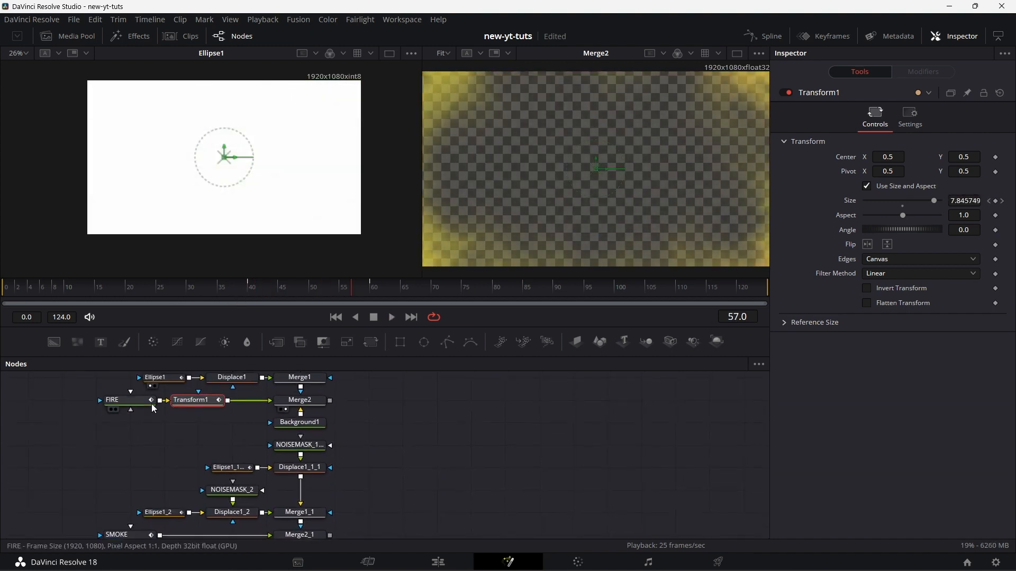
click(196, 404)
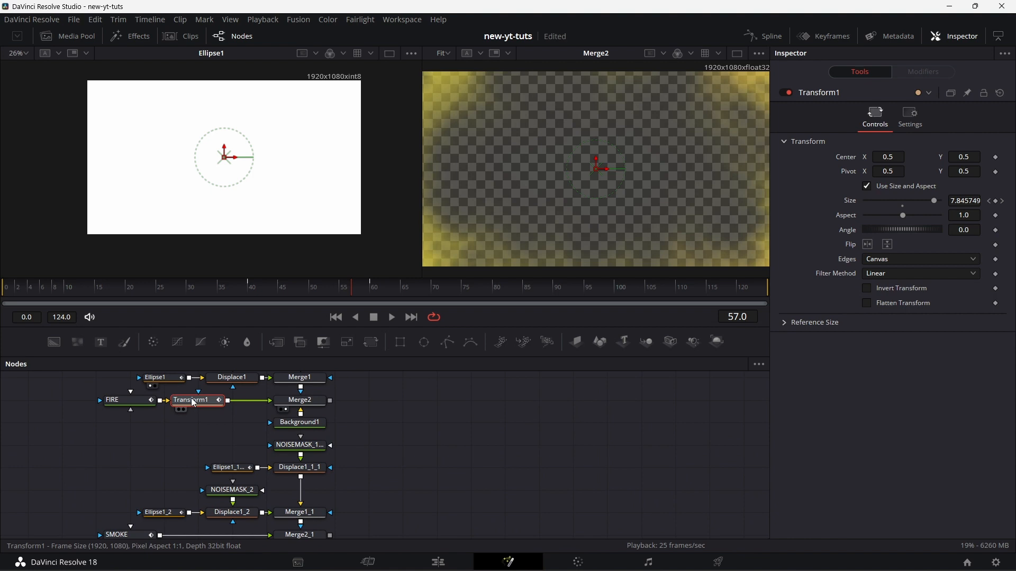
scroll(185, 445, down, 2)
click(121, 483)
right_click(198, 500)
click(221, 492)
drag(160, 485, 269, 484)
drag(212, 513, 234, 486)
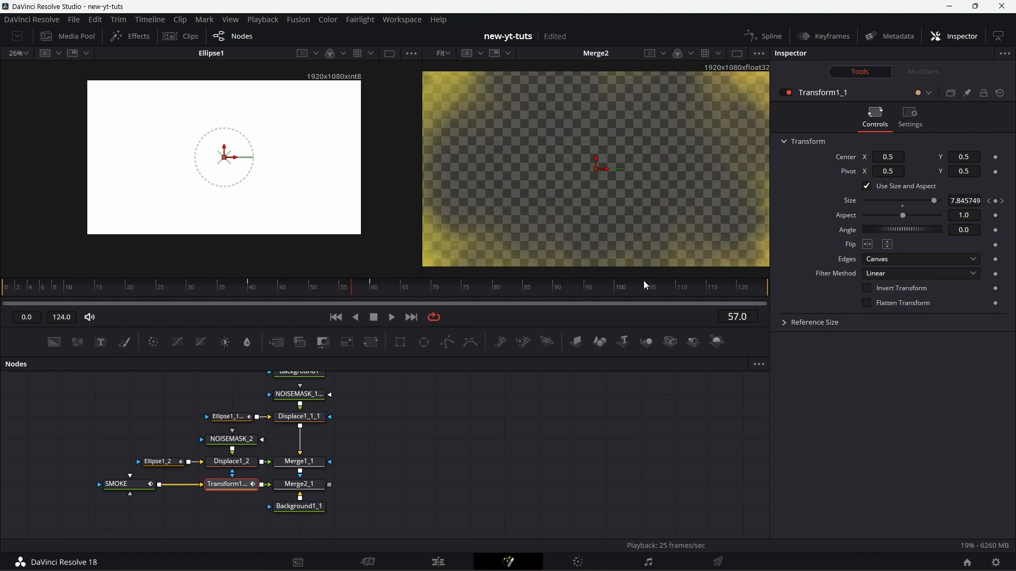
- Move the last Size keyframe of Transform1_1 to frame 116
click(828, 35)
click(32, 394)
drag(328, 413, 546, 413)
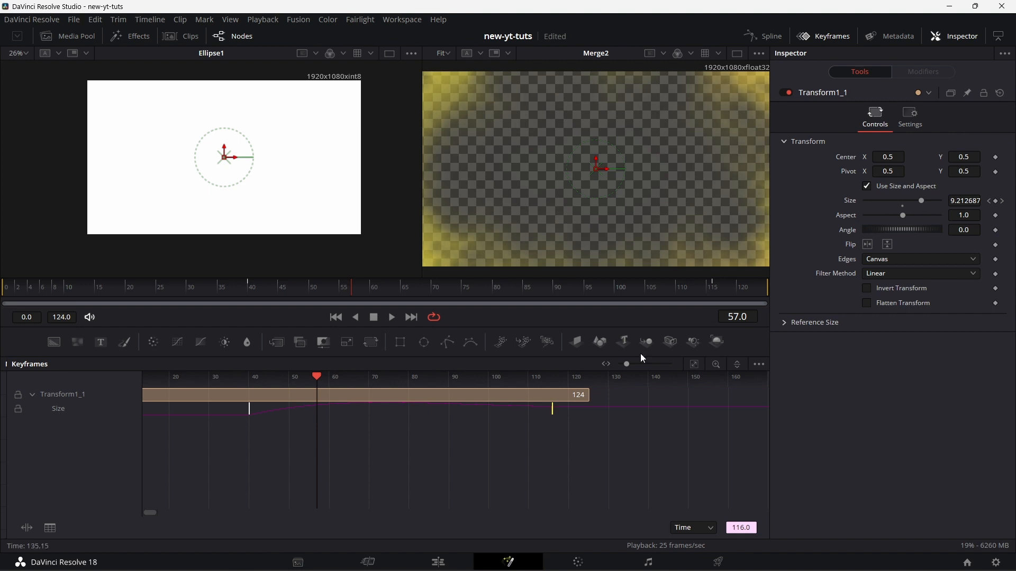
click(831, 36)
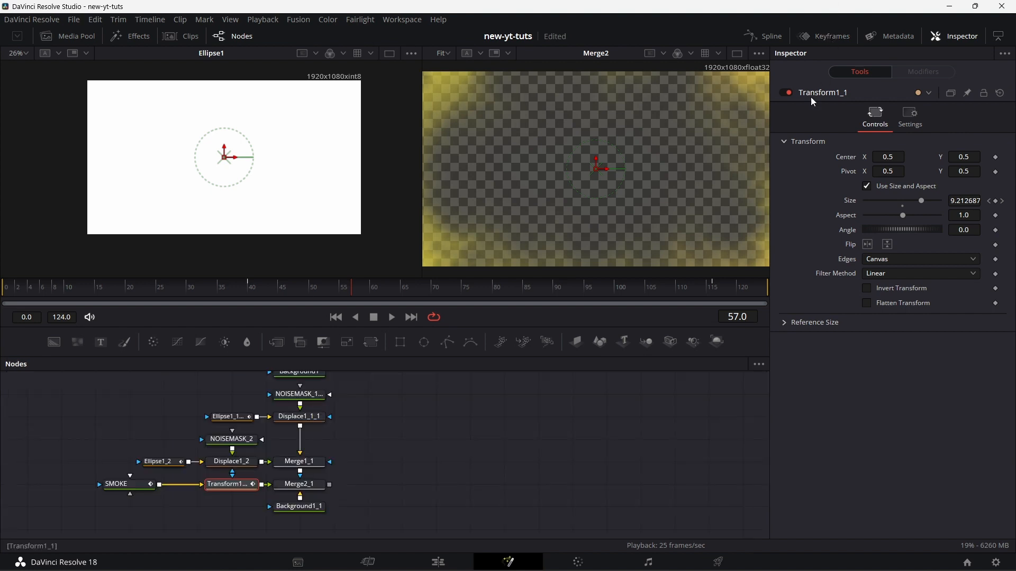
- Lower the first Size keyframe's handle of Transform1_1 in the spline to about frame 58 and value 5.85 for a smooth eased rise
click(767, 41)
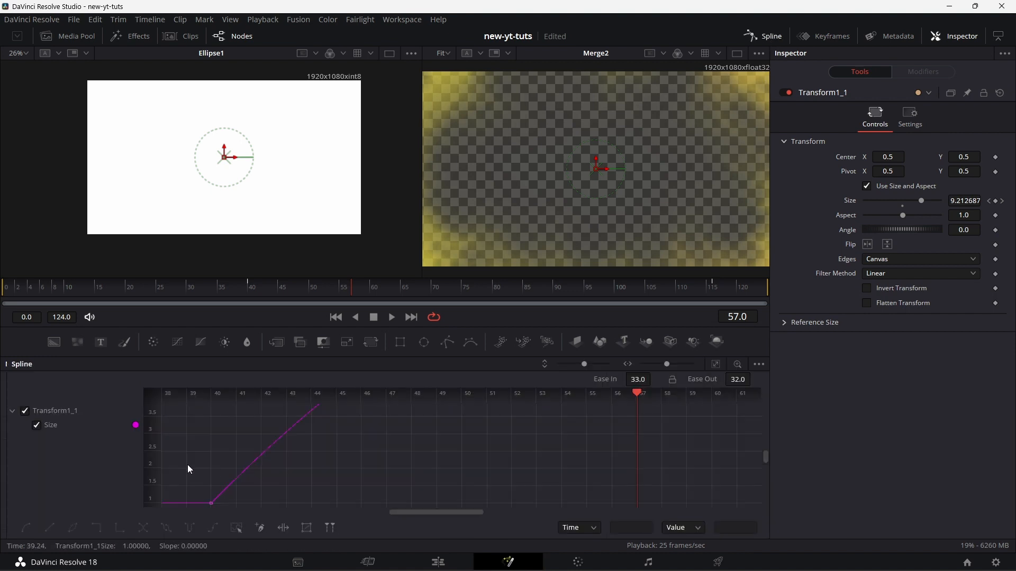
click(716, 364)
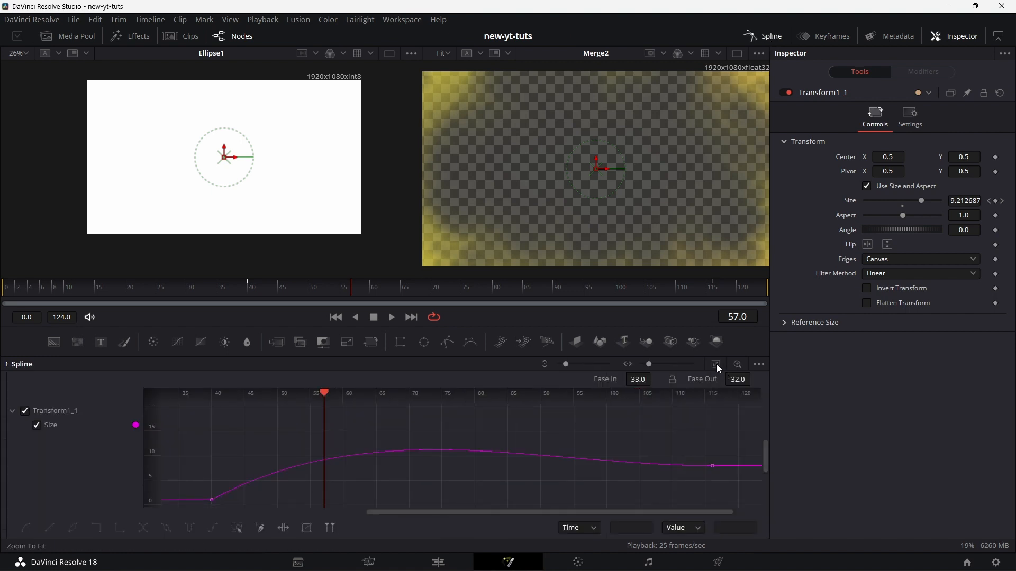
drag(211, 500, 338, 469)
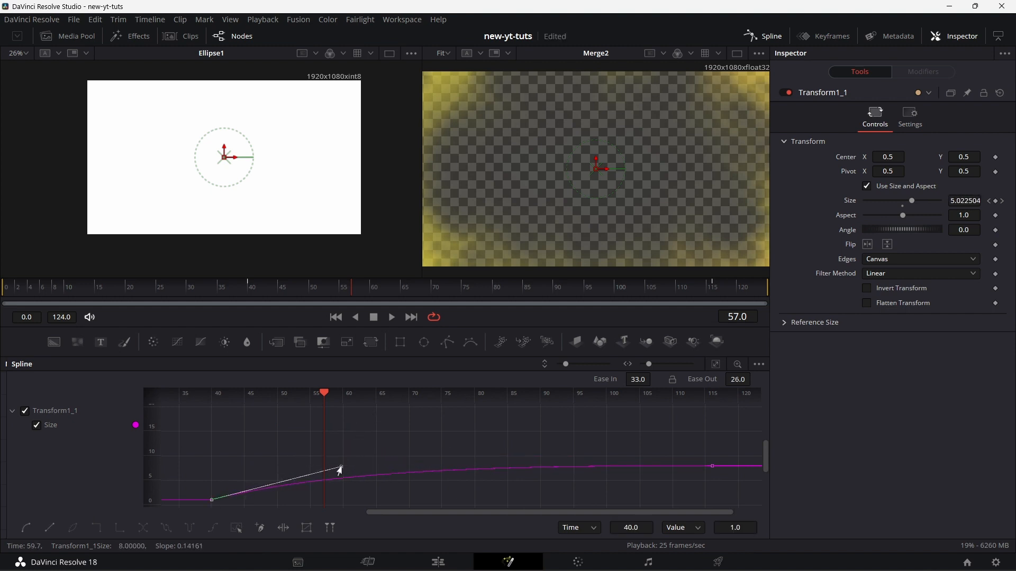
click(714, 364)
drag(341, 416, 335, 426)
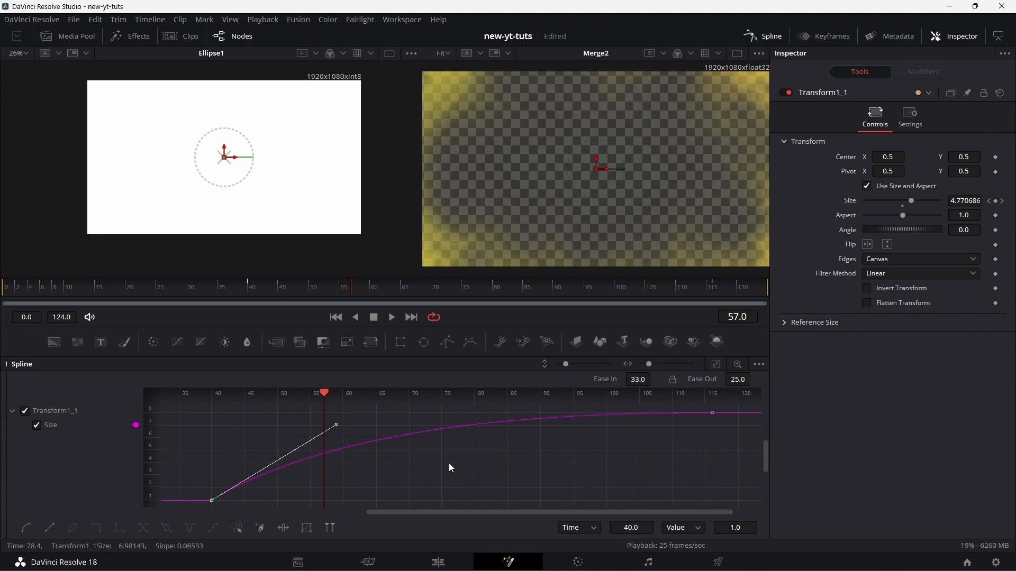
mouse_move(337, 425)
mouse_down()
mouse_move(332, 418)
mouse_move(331, 441)
mouse_up()
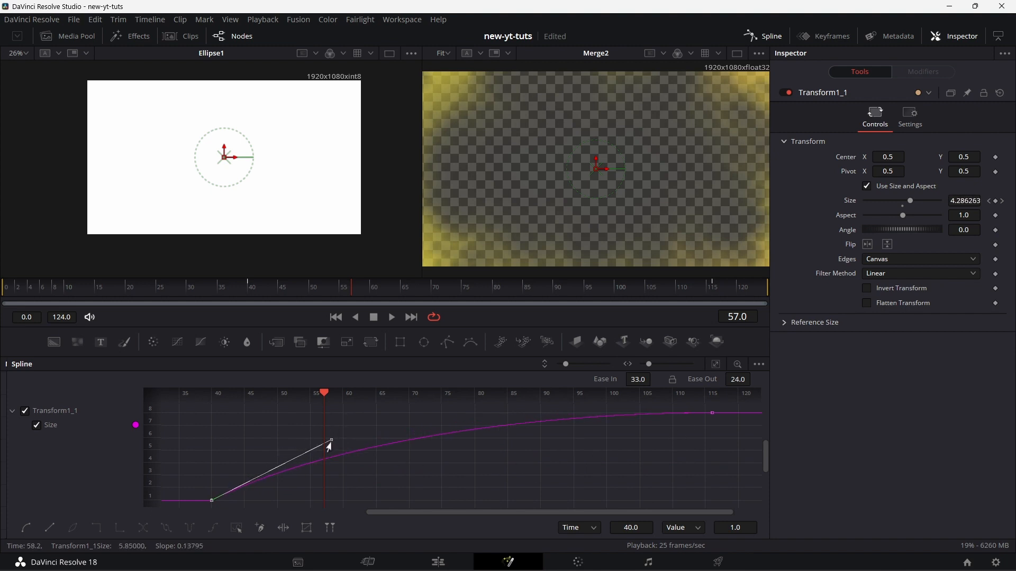
click(768, 38)
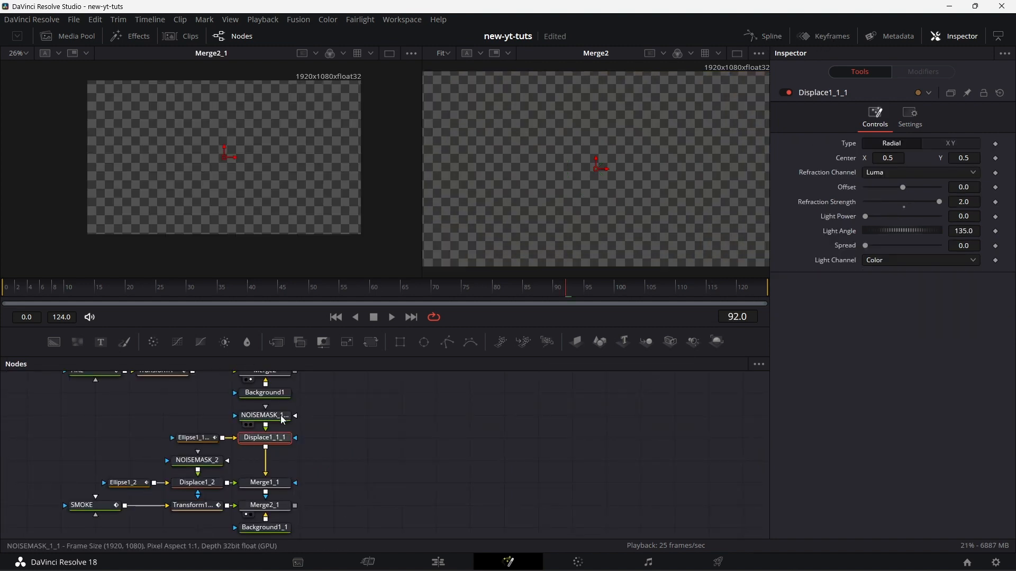
- Shift the Merge2 and Merge2_1 nodes slightly to the right of their columns in the node graph
scroll(322, 449, right, 4)
scroll(323, 450, up, 2)
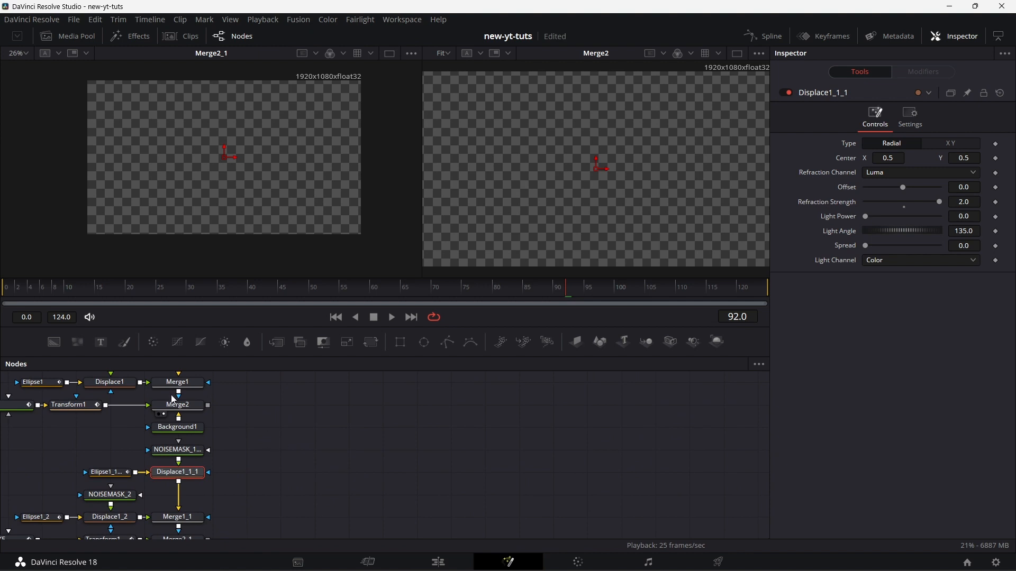
drag(192, 407, 226, 408)
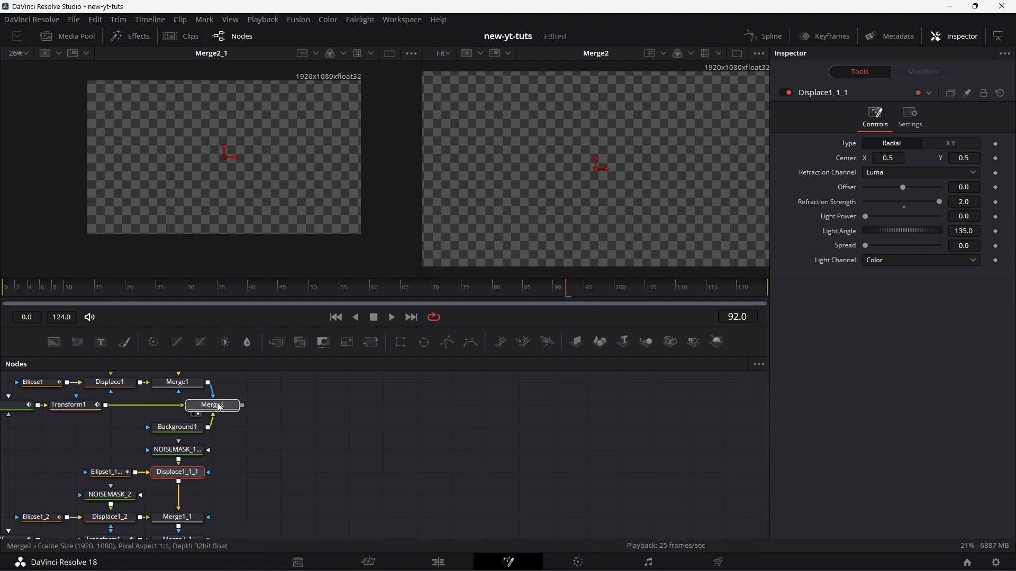
click(220, 407)
scroll(344, 450, down, 2)
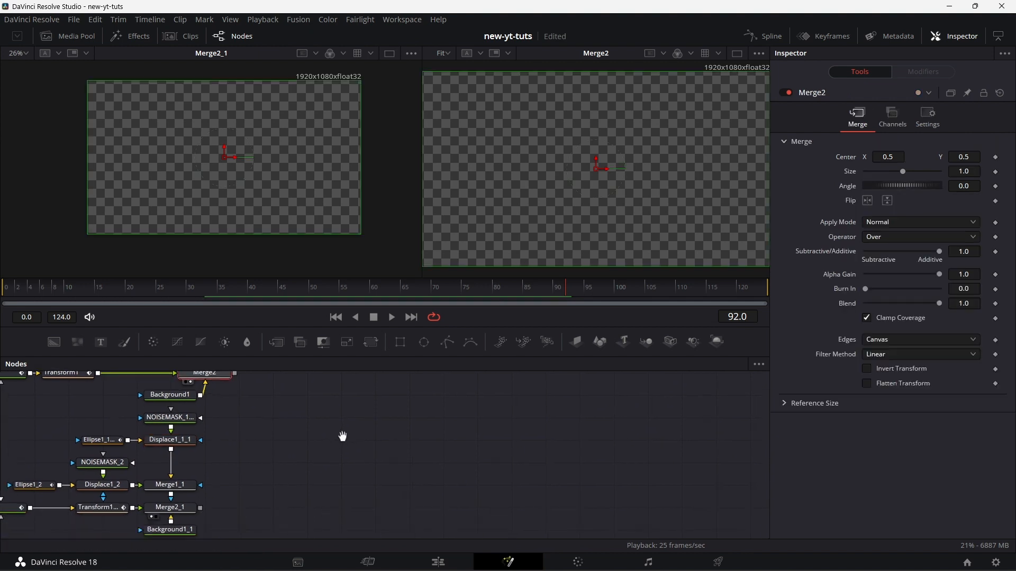
click(202, 508)
scroll(381, 492, right, 2)
scroll(381, 492, up, 1)
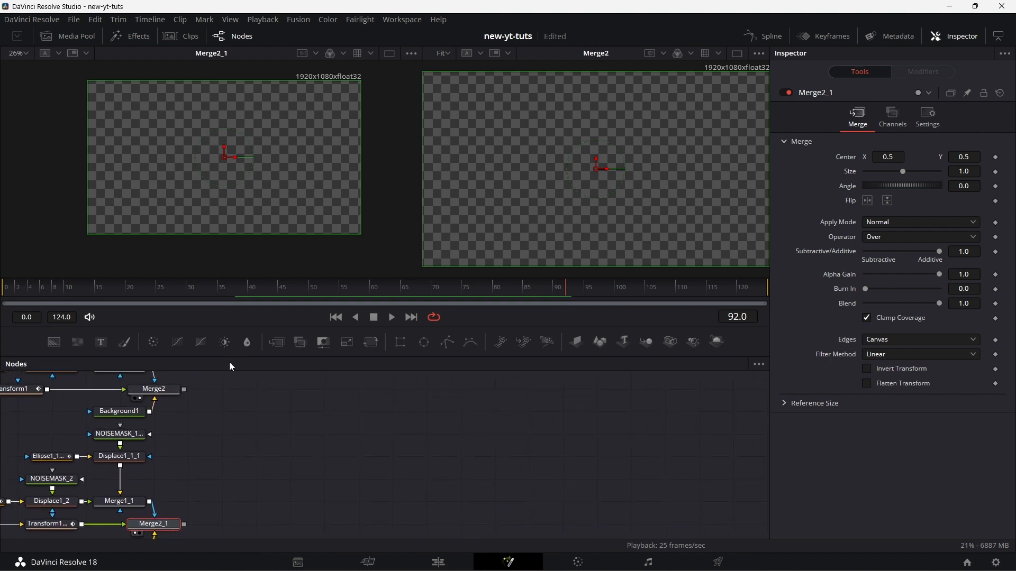
- Add a Merge node beside Merge2, with Merge2 as its background and Merge2_1 as its foreground
drag(276, 341, 252, 437)
drag(251, 401, 250, 394)
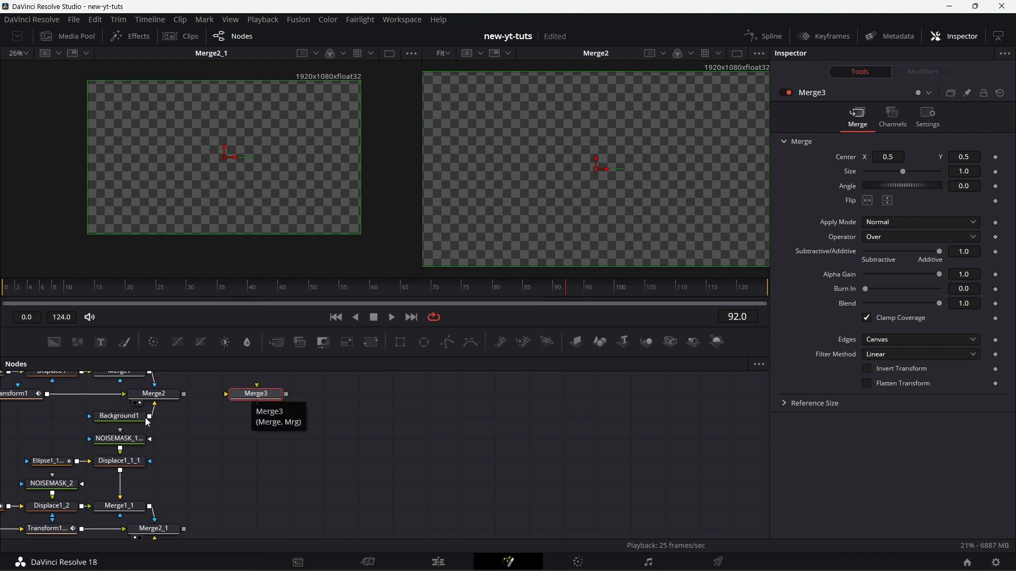
drag(185, 396, 227, 393)
drag(189, 529, 260, 400)
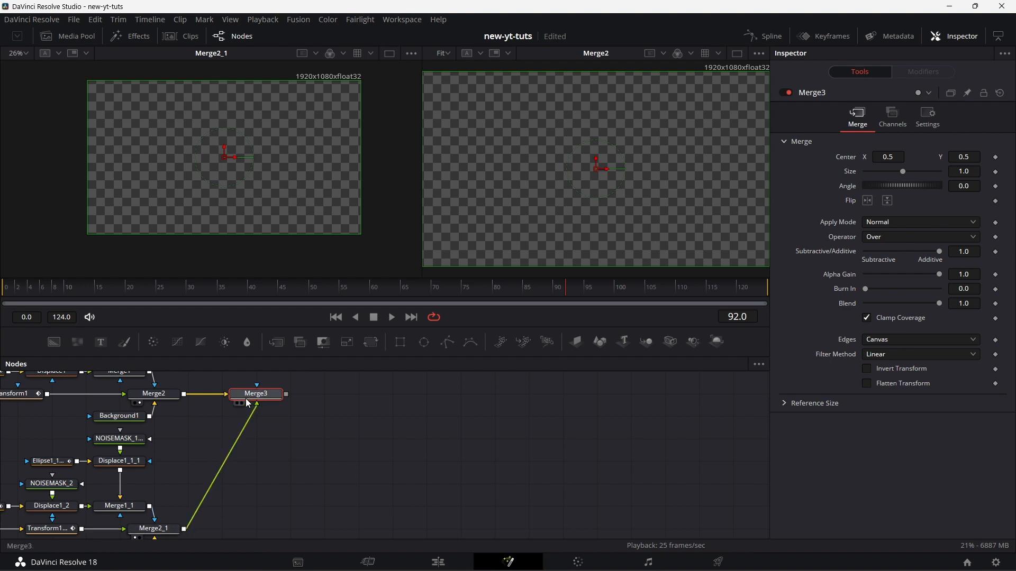
- Insert a Blur node between Merge2_1 and Merge3, and set its Blur Size to 10
click(166, 533)
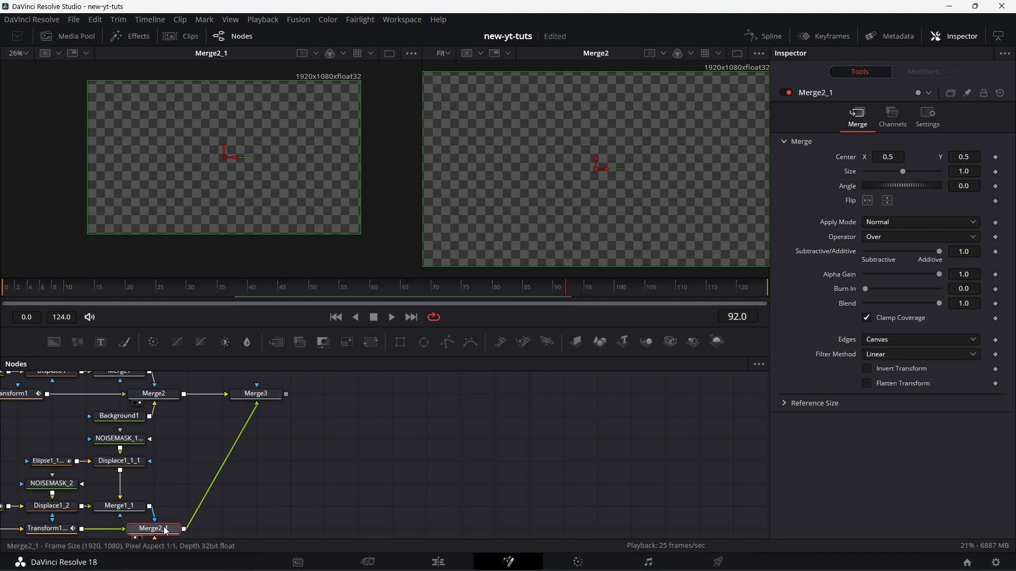
click(247, 342)
drag(172, 511, 275, 530)
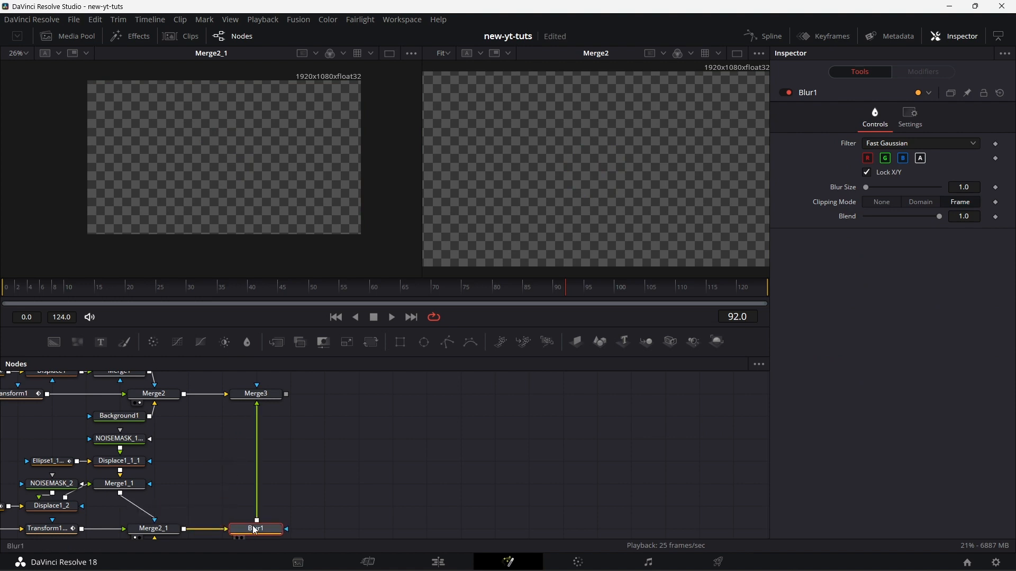
click(979, 188)
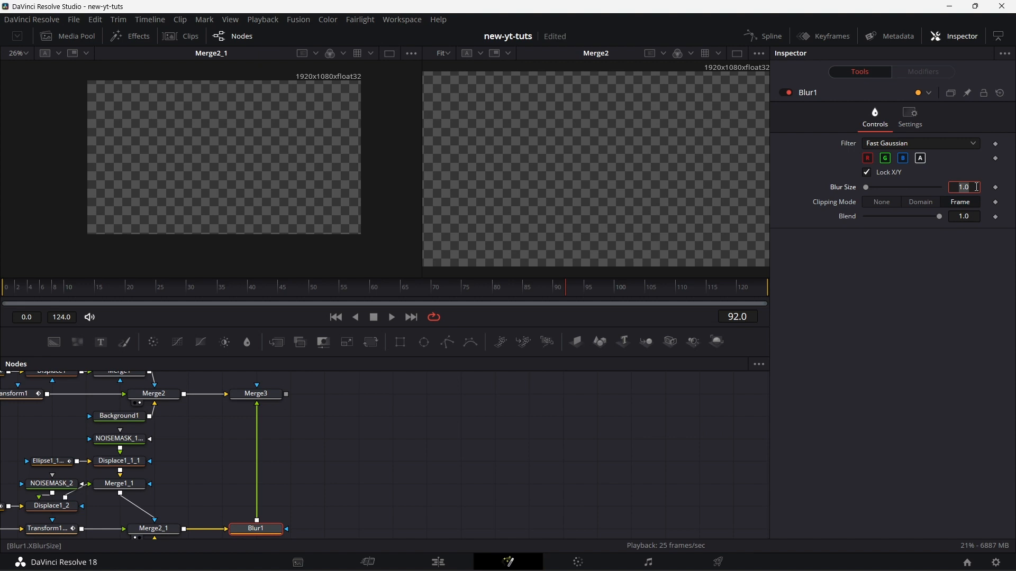
text(10)
key(Tab)
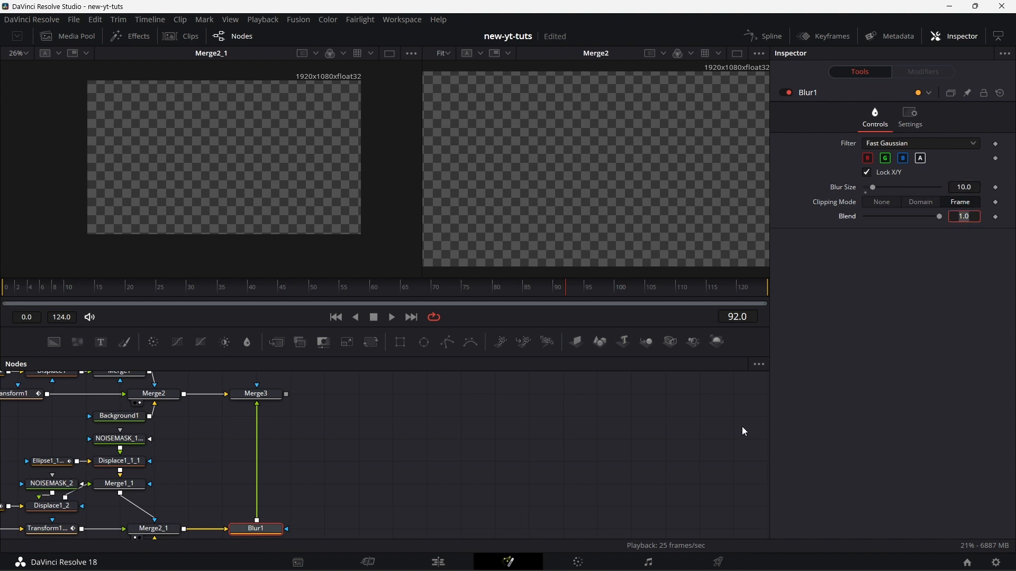
- Show Merge3 in the second viewer and play back the combined fire and smoke from about frame 38
scroll(371, 434, up, 2)
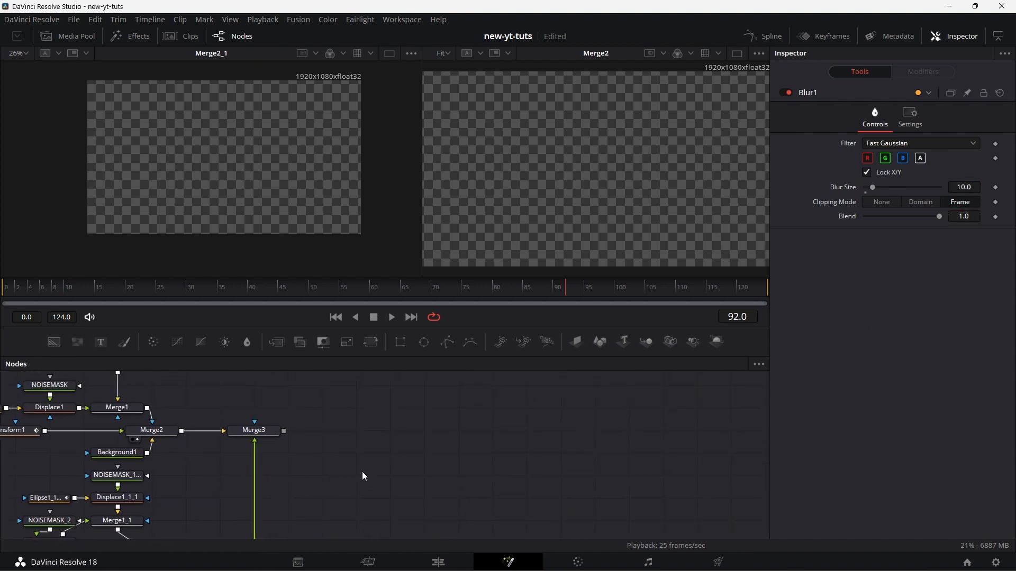
click(260, 432)
key(2)
click(236, 283)
click(392, 317)
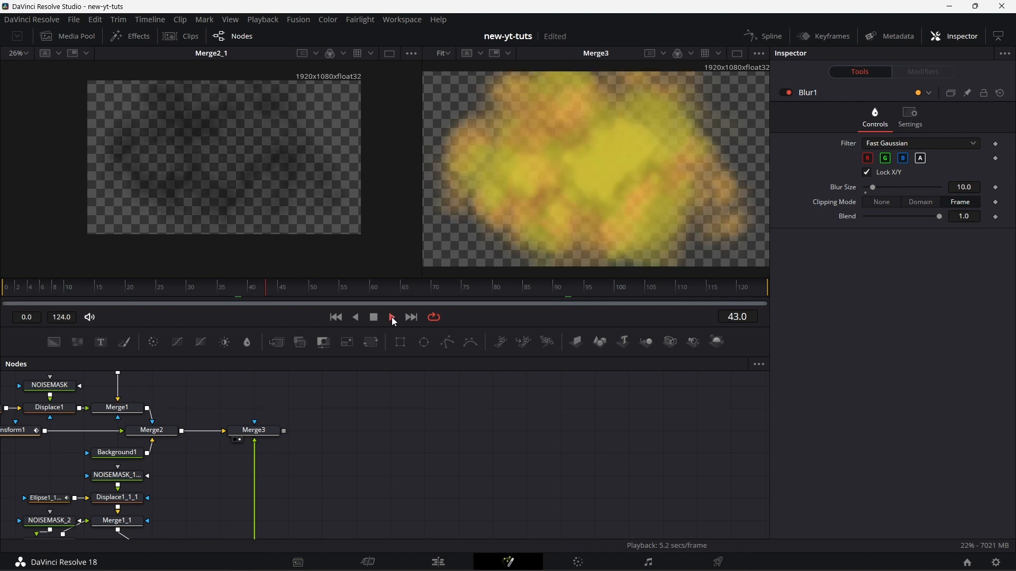
click(241, 286)
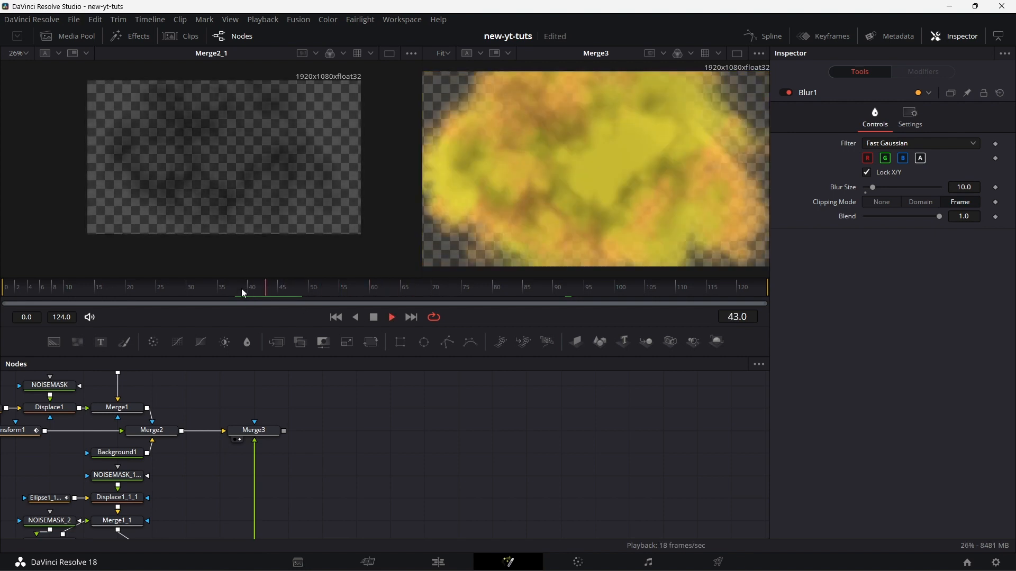
click(241, 288)
click(240, 289)
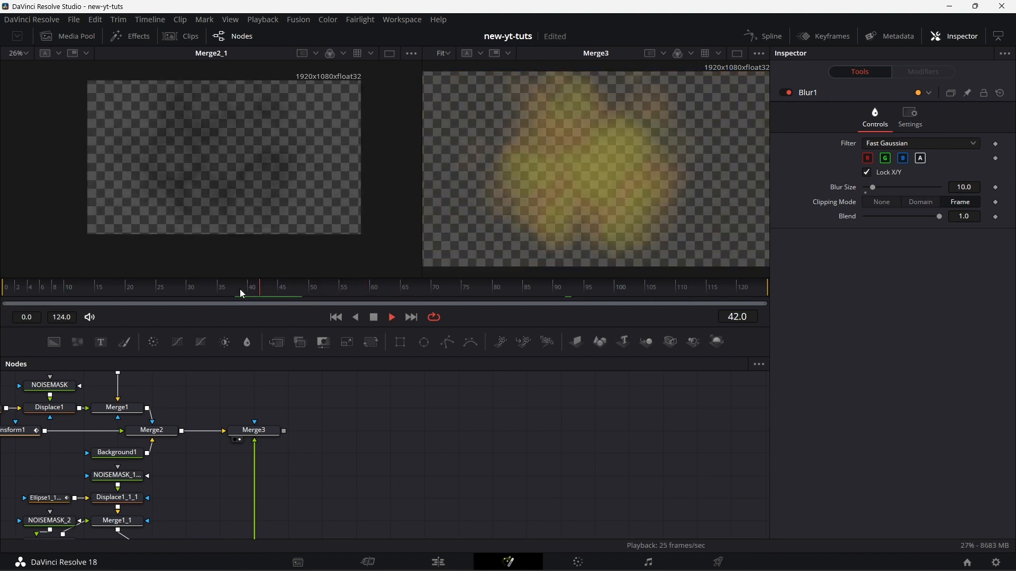
click(374, 317)
- Lower the alpha of FIRE's first gradient stop to about 0.75 and its middle stop to about 0.59, and play the result
drag(287, 449, 566, 446)
click(183, 418)
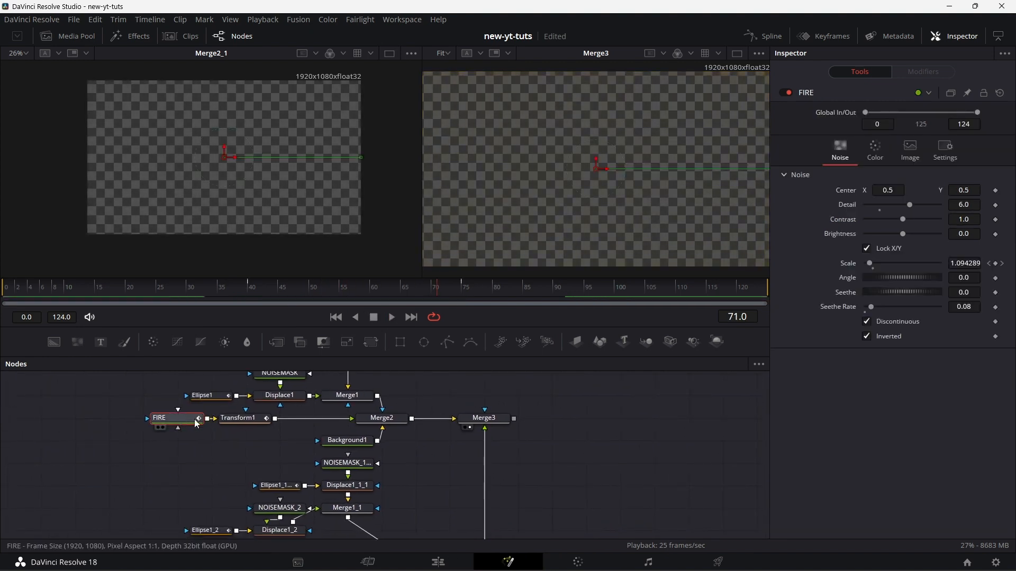
click(882, 154)
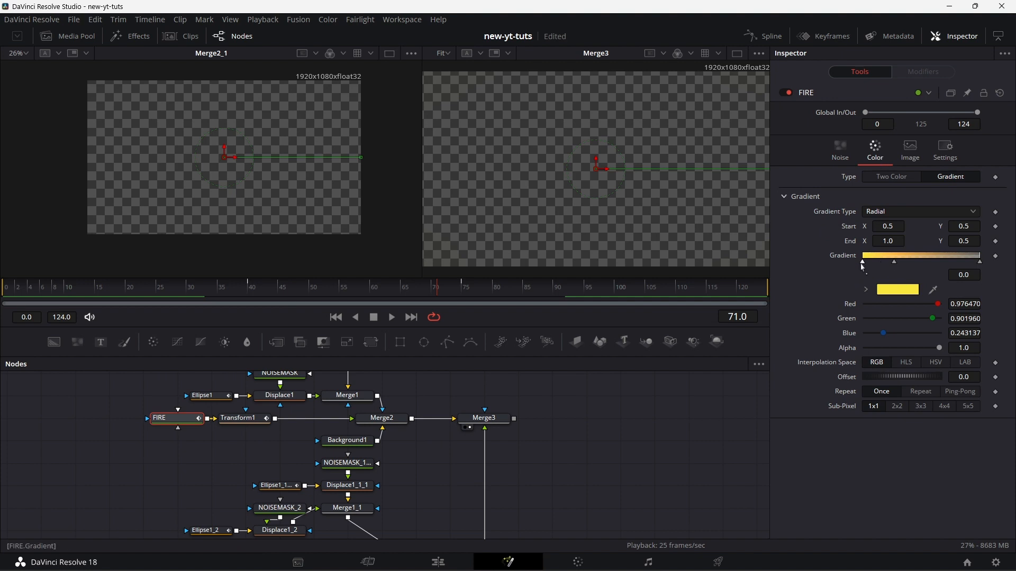
drag(940, 350, 920, 348)
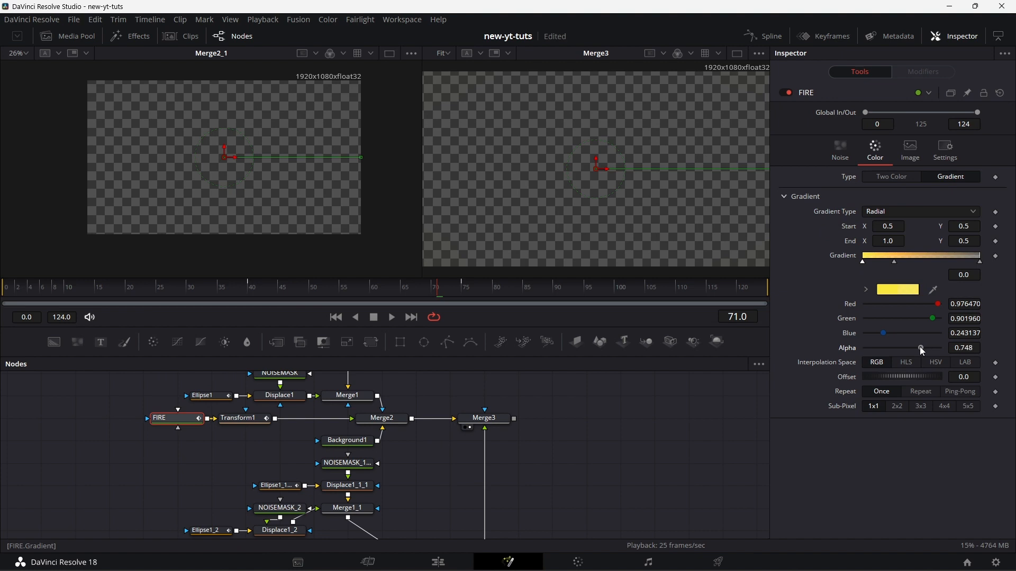
click(894, 263)
drag(968, 352, 958, 351)
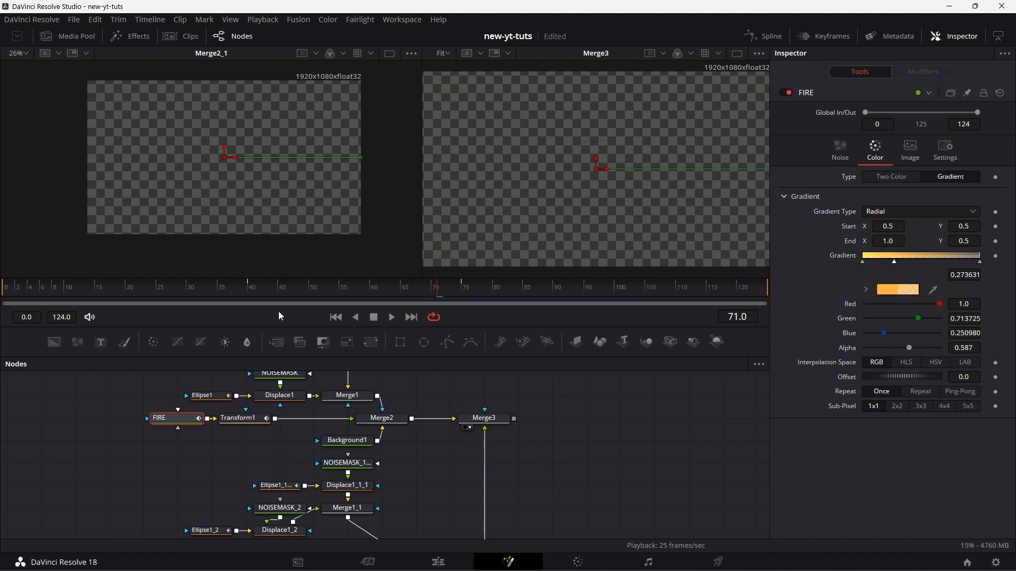
click(390, 317)
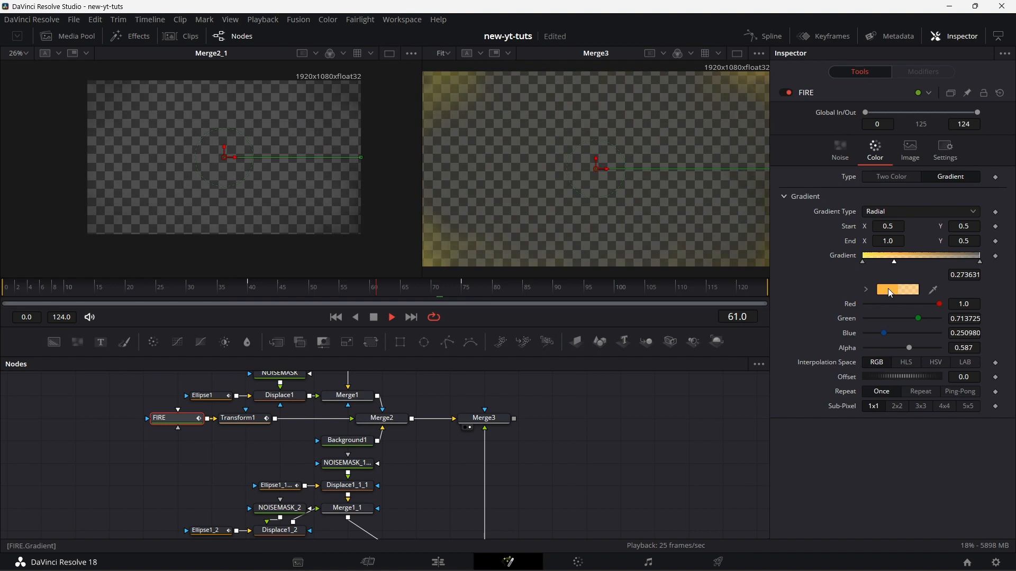
- Recolour FIRE's first gradient stop to #f9c818 and lower its alpha to about 0.78
click(863, 262)
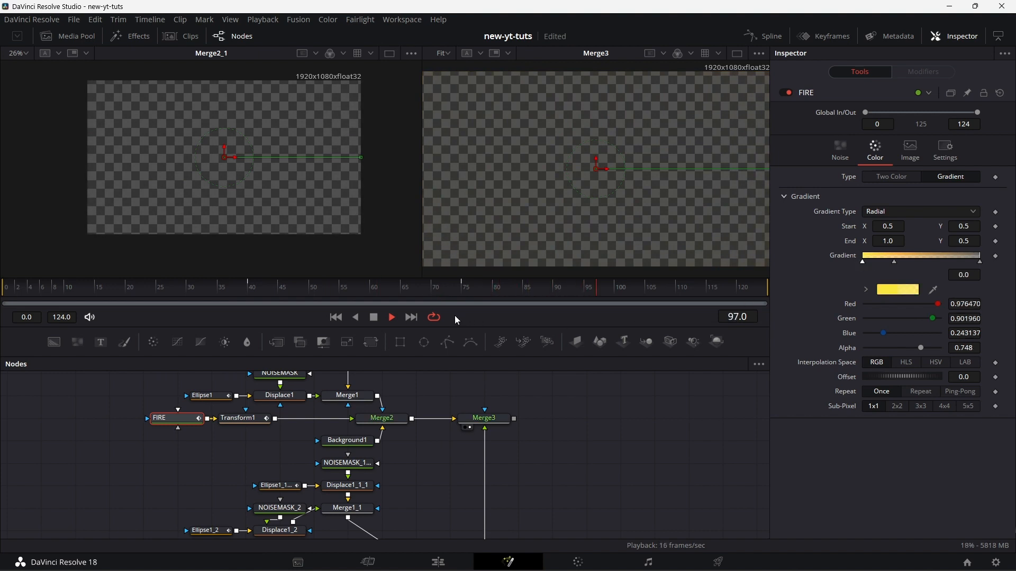
click(897, 289)
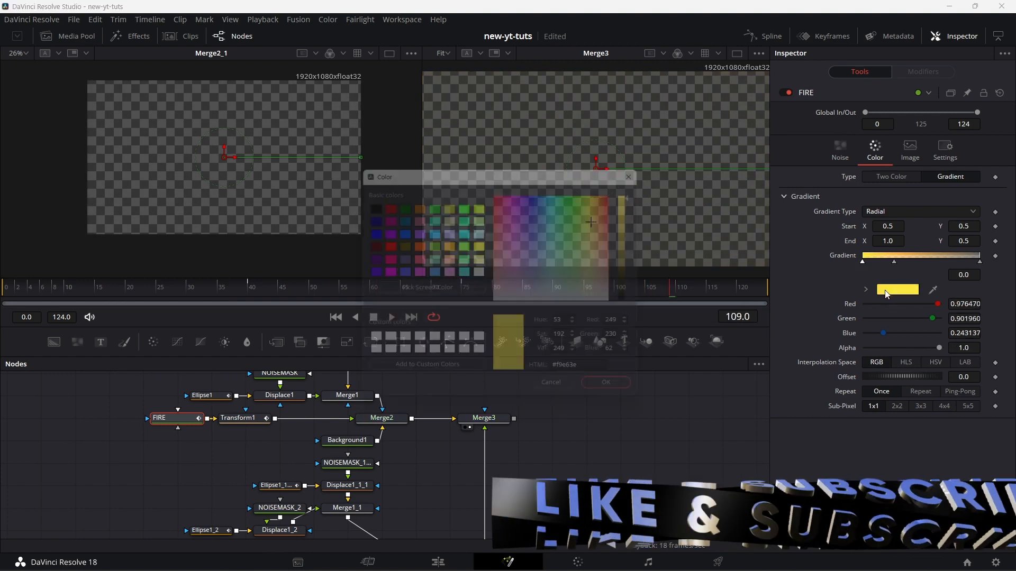
drag(606, 214, 607, 199)
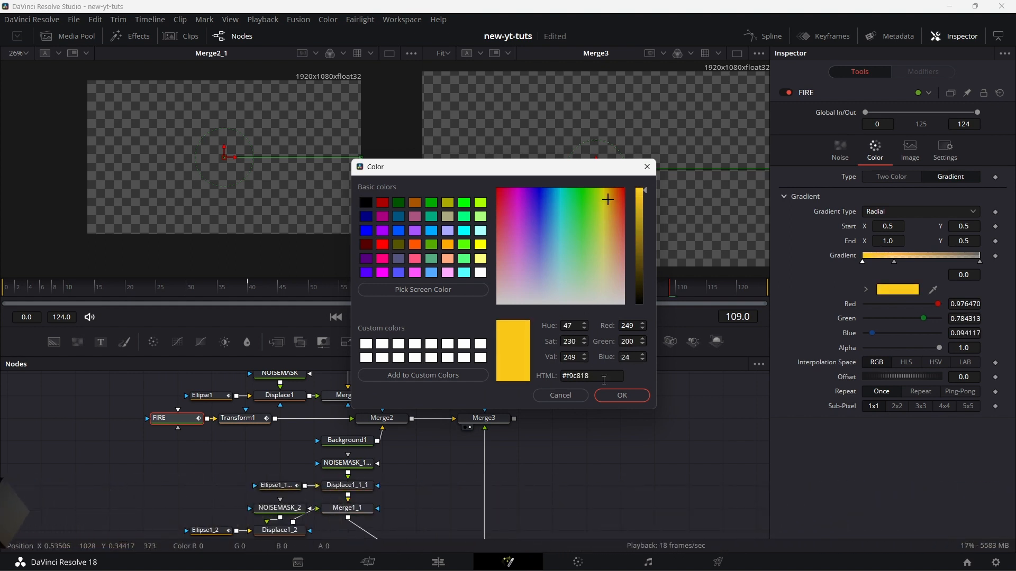
click(614, 397)
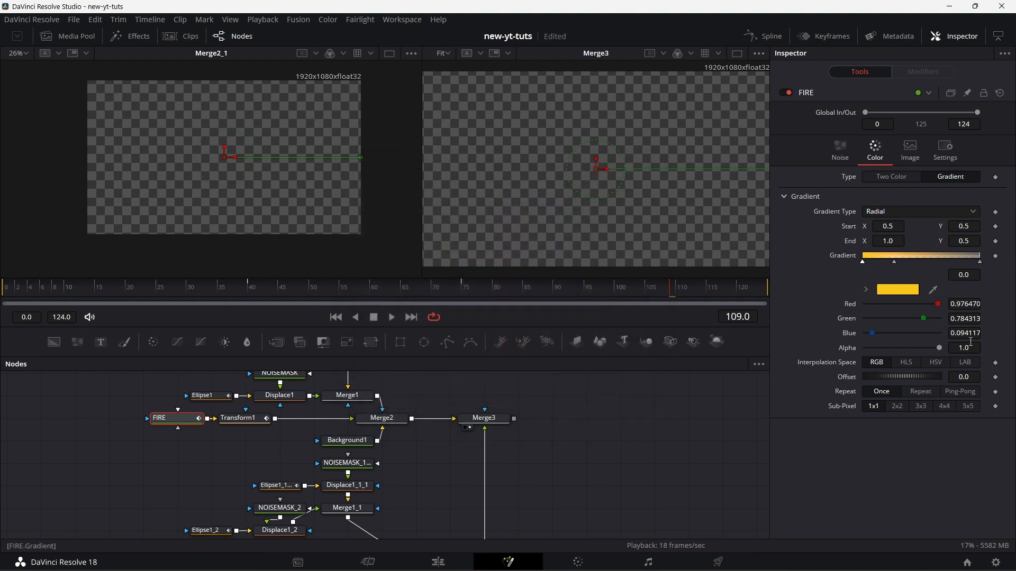
drag(939, 345, 920, 350)
- Preview frame 44 and change FIRE's first gradient stop to the paler orange-yellow #f9d070
mouse_move(267, 290)
mouse_down()
mouse_move(258, 290)
mouse_move(274, 291)
mouse_up()
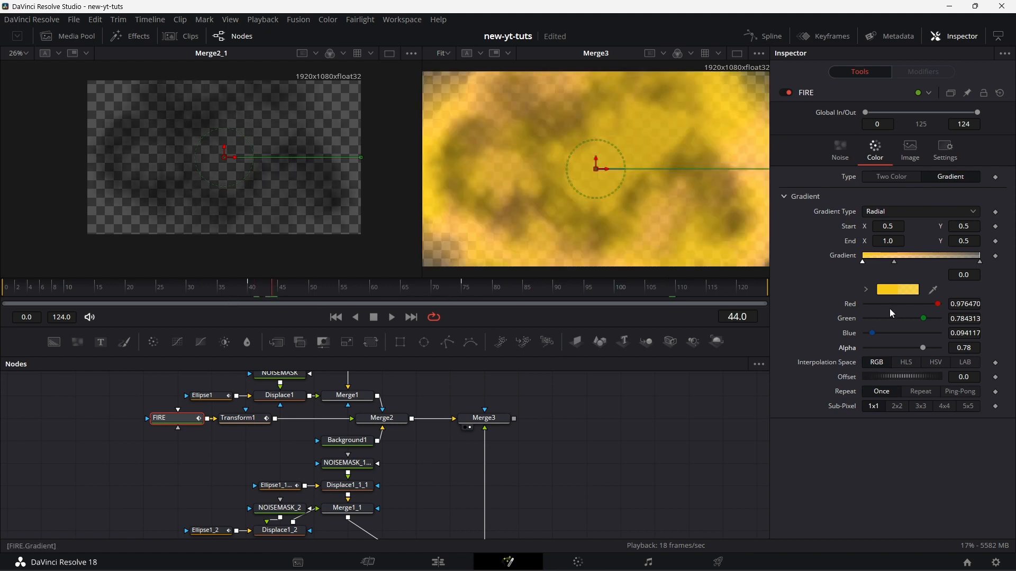
click(883, 289)
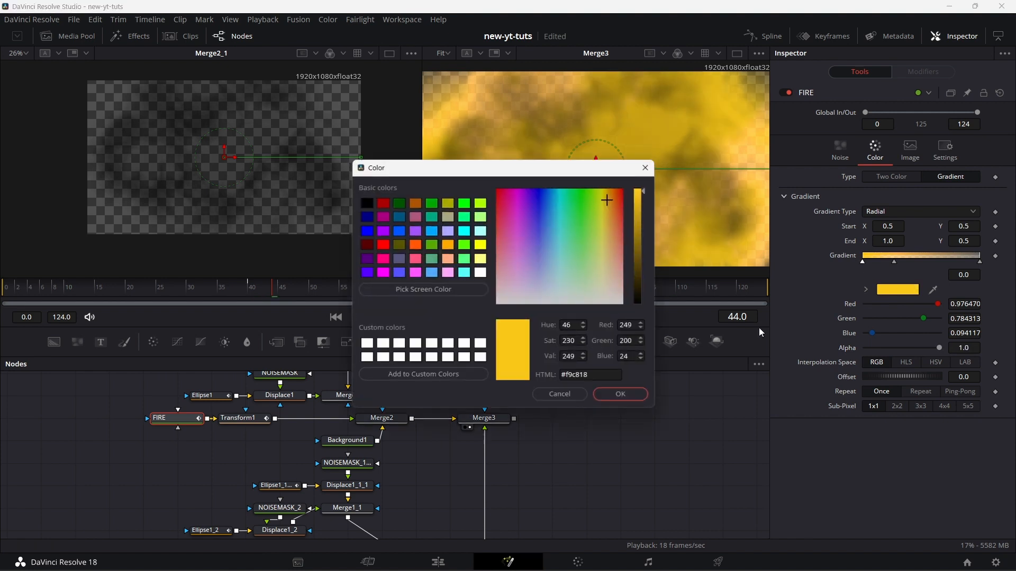
drag(608, 206, 609, 241)
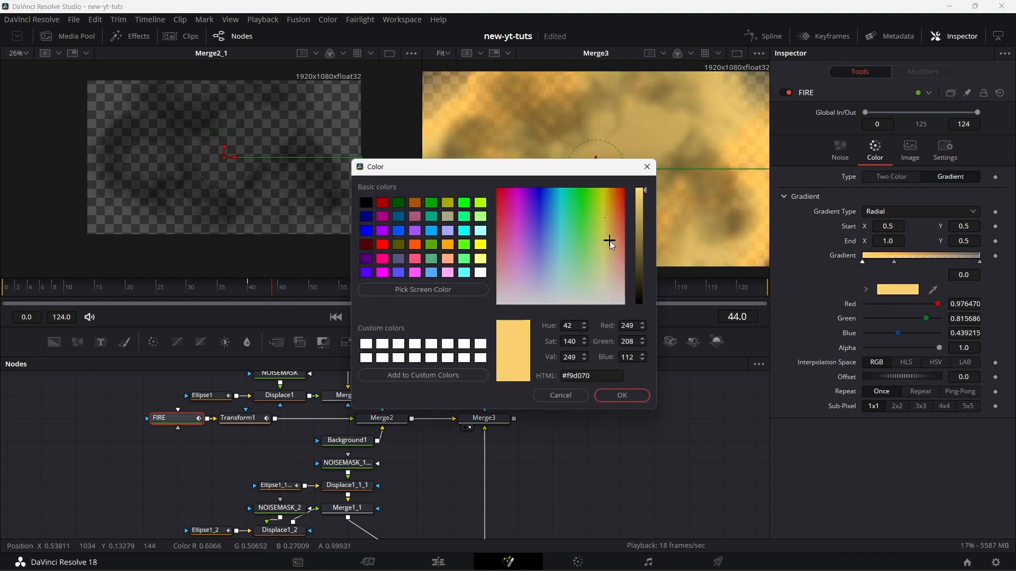
click(620, 398)
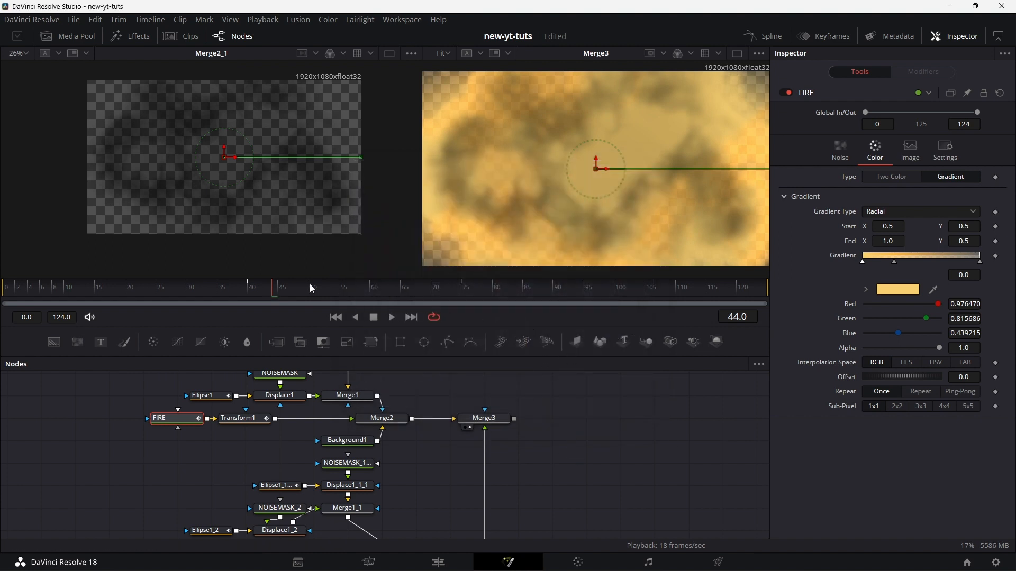
click(877, 291)
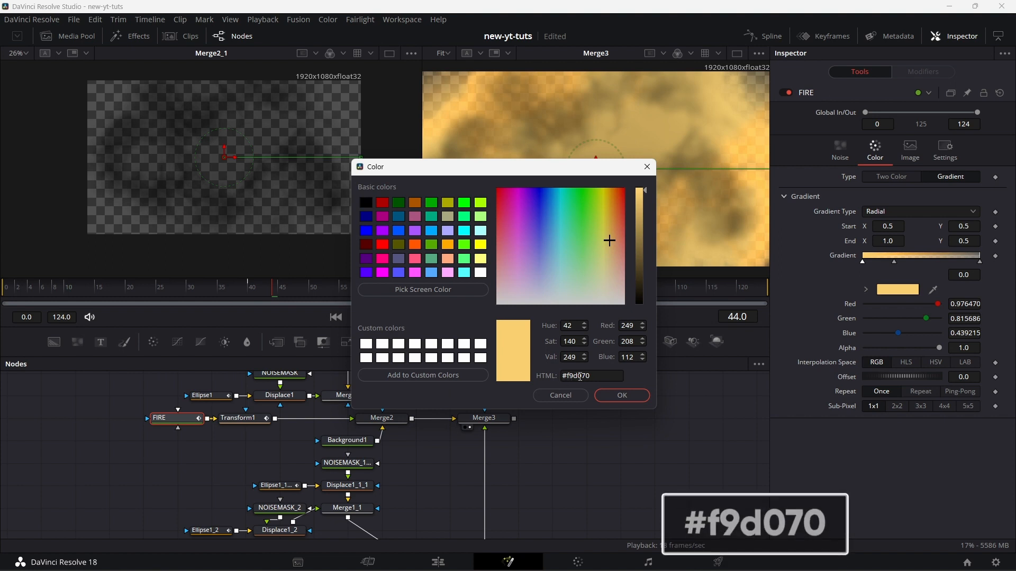
click(622, 396)
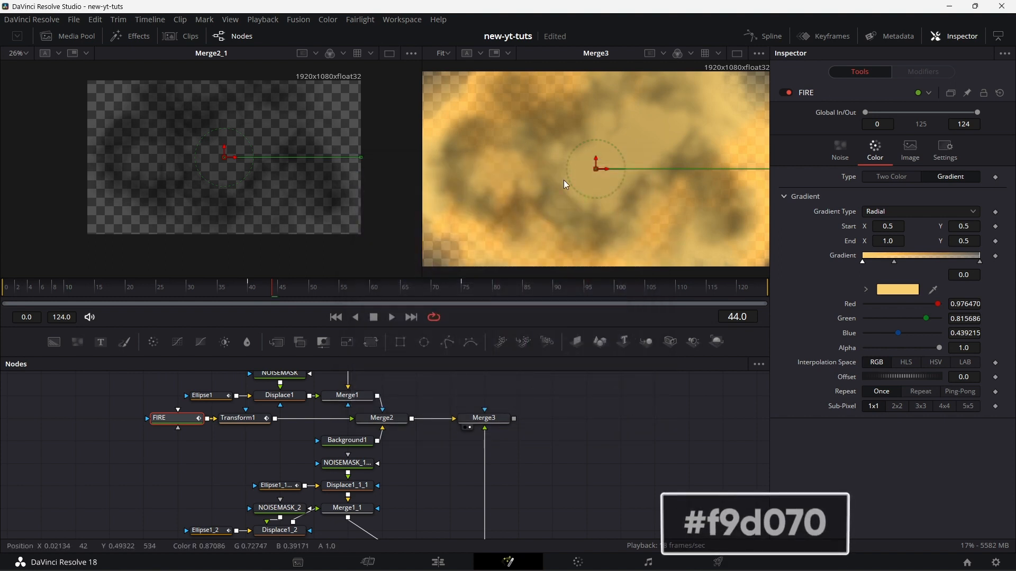
- Lower the alpha of FIRE's middle gradient stop to about 0.56 and its last stop to about 0.73, and play the result
click(391, 317)
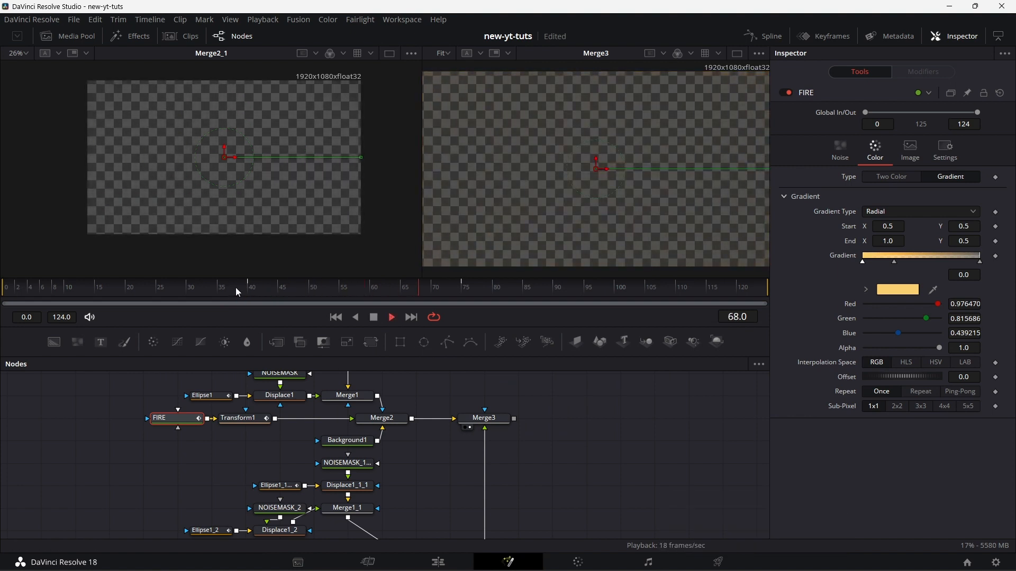
click(236, 288)
click(894, 262)
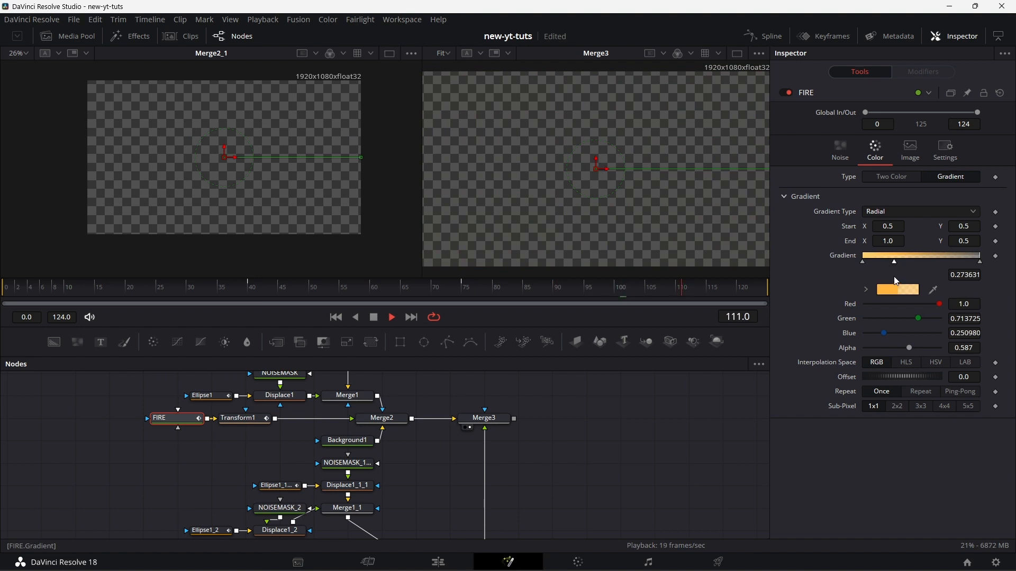
drag(967, 349, 962, 348)
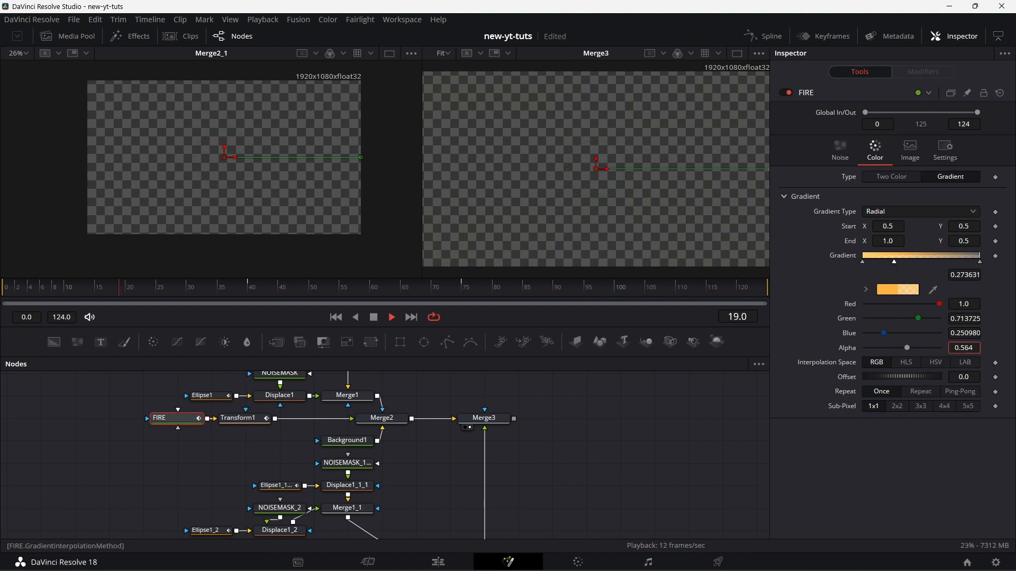
click(980, 262)
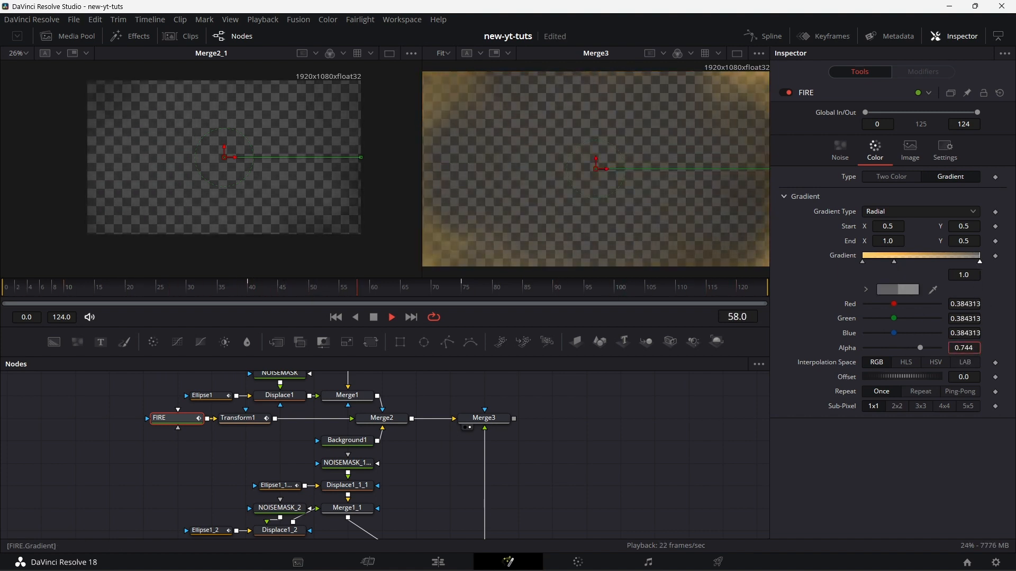
drag(964, 348, 817, 382)
click(218, 291)
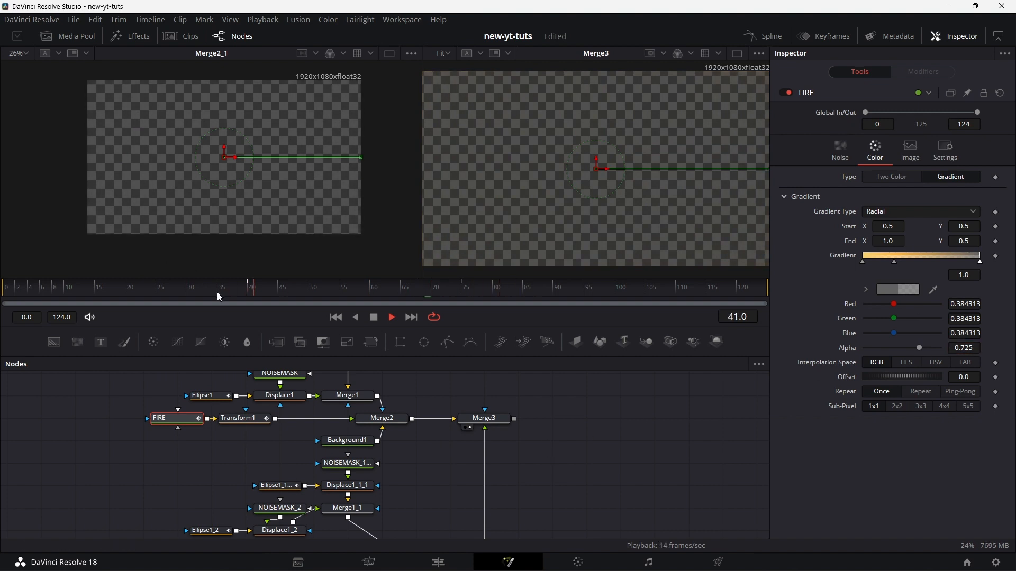
click(201, 289)
key(space)
- Merge Dissolve1's output over Merge3 using a new Merge node
scroll(571, 440, up, 4)
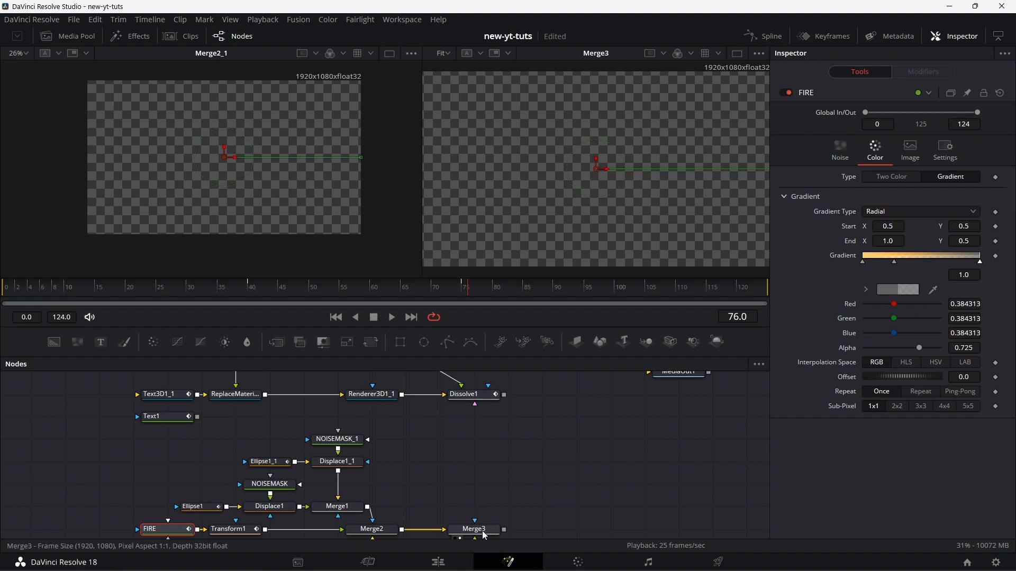
drag(504, 394, 586, 516)
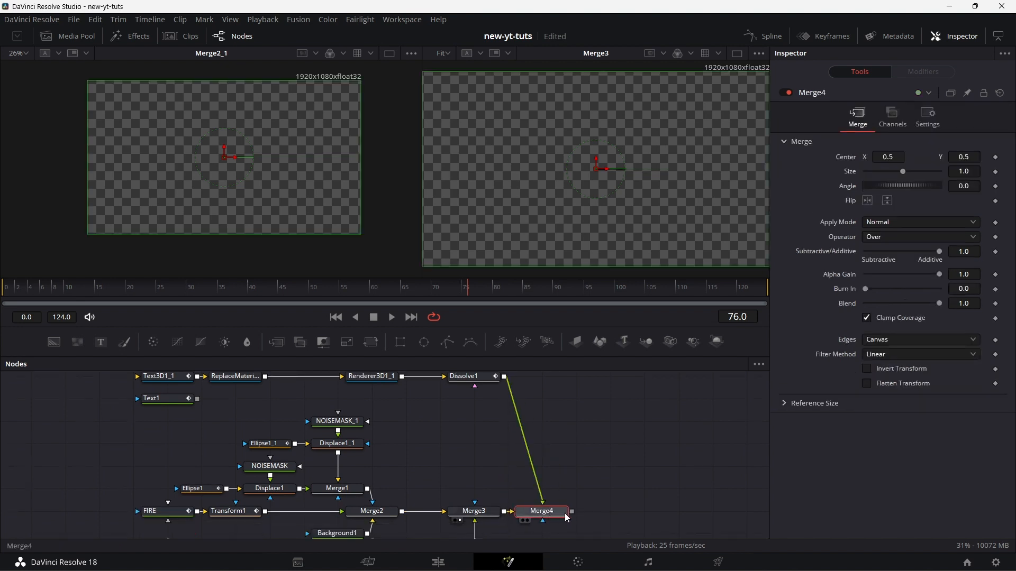
drag(668, 500, 632, 475)
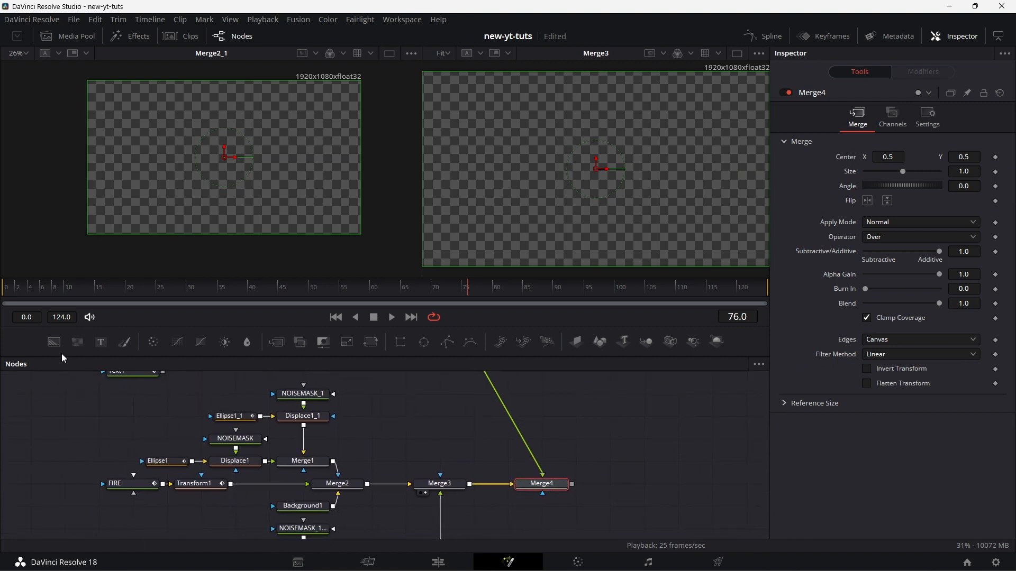
- Add a Background node with a linear gradient running diagonally from about (0.04, 0.06) to (0.97, 0.94), and show it in the first viewer
drag(54, 345, 611, 507)
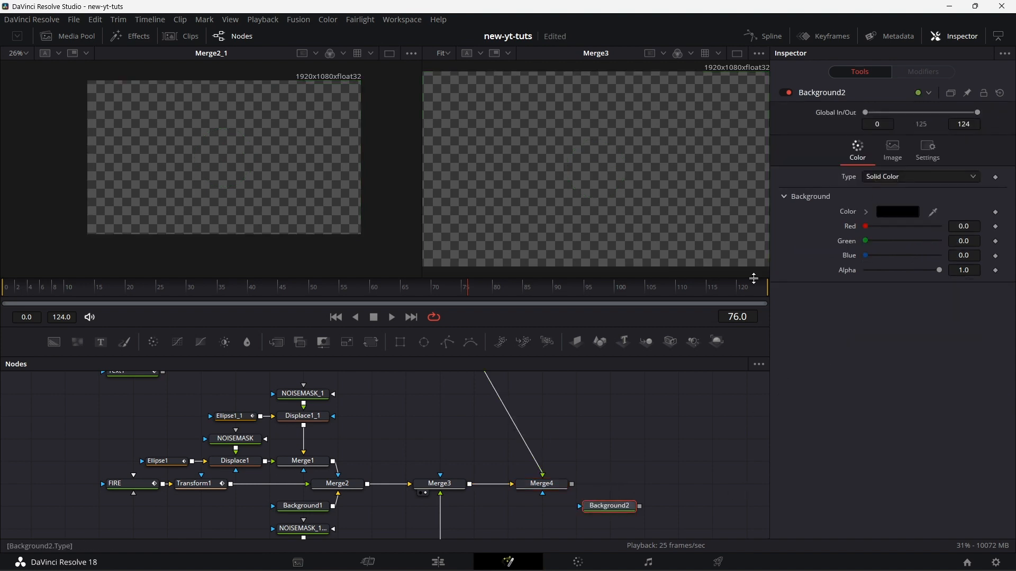
key(1)
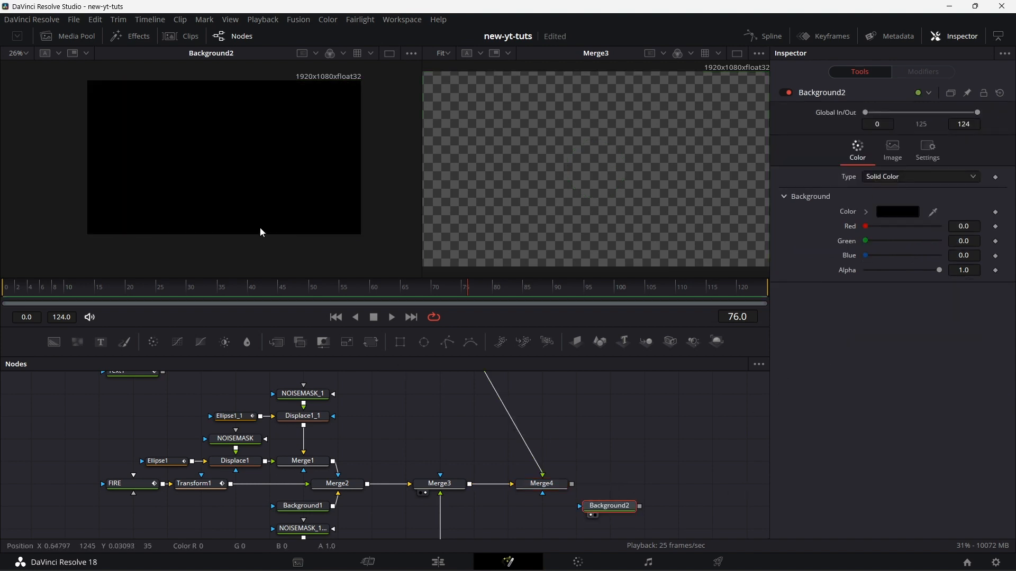
click(915, 180)
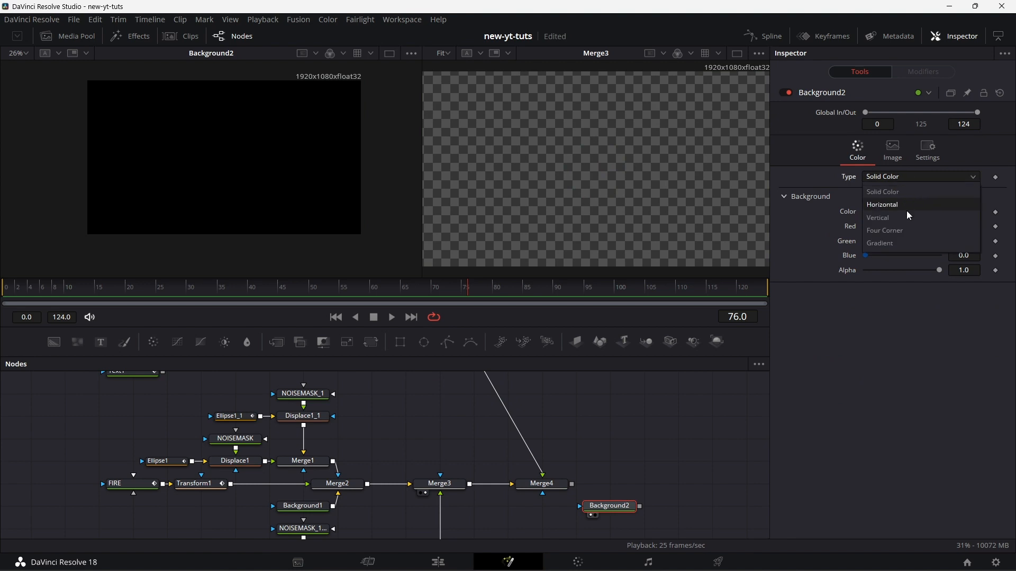
click(900, 244)
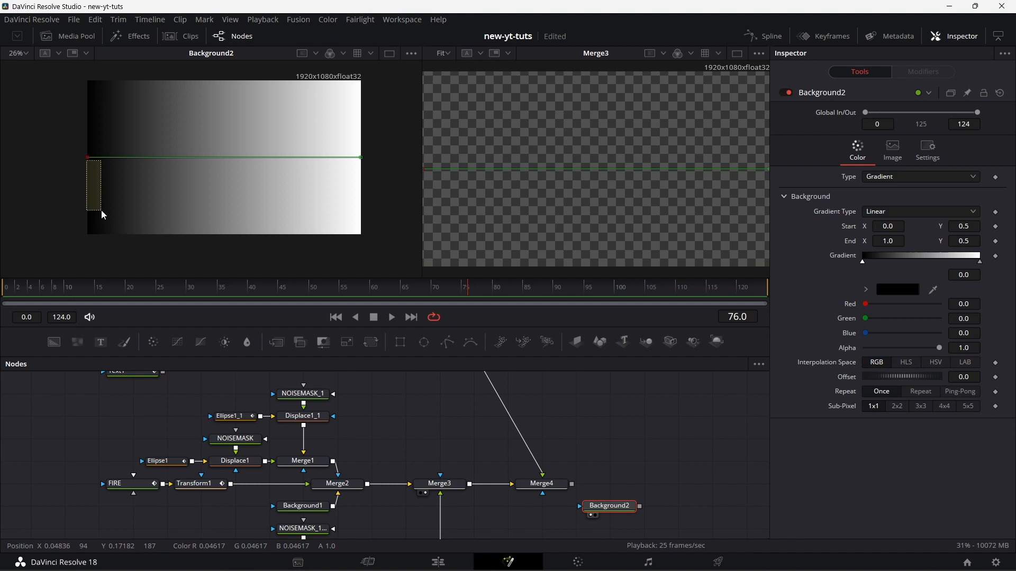
drag(88, 157, 100, 226)
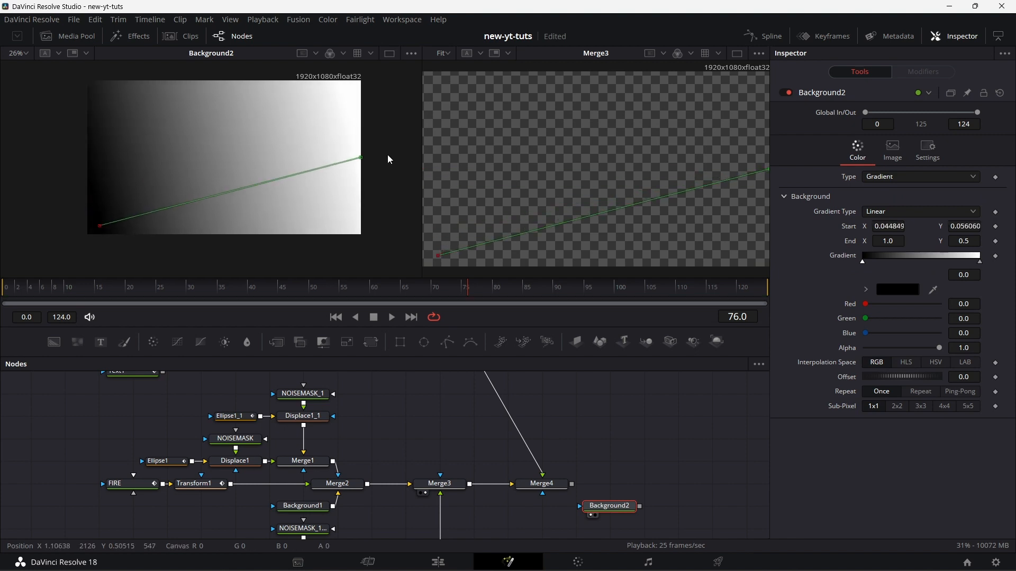
drag(361, 158, 353, 89)
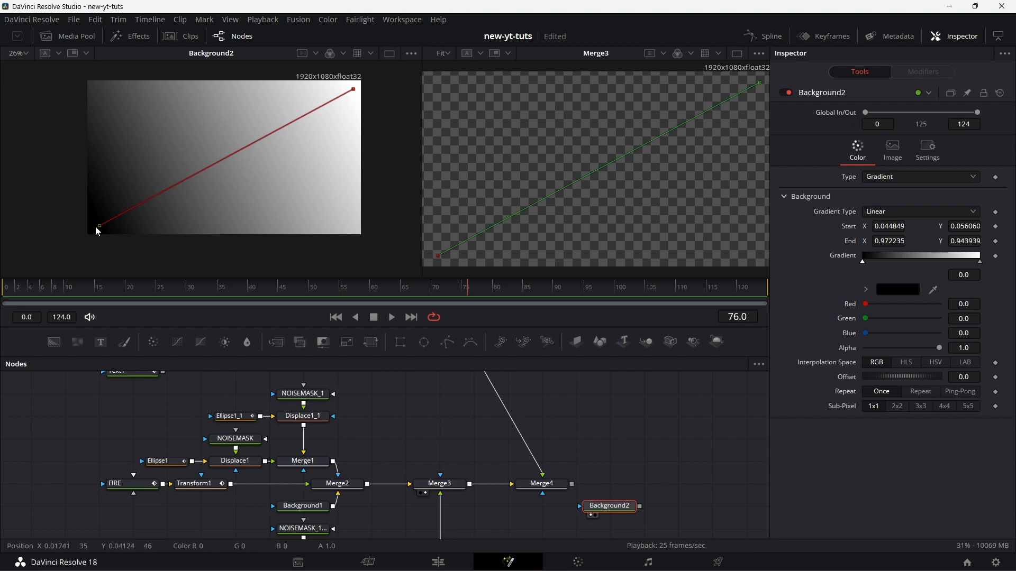
- Set the first stop of Background2's gradient to a dark blue, about #0c223d
click(883, 290)
click(537, 196)
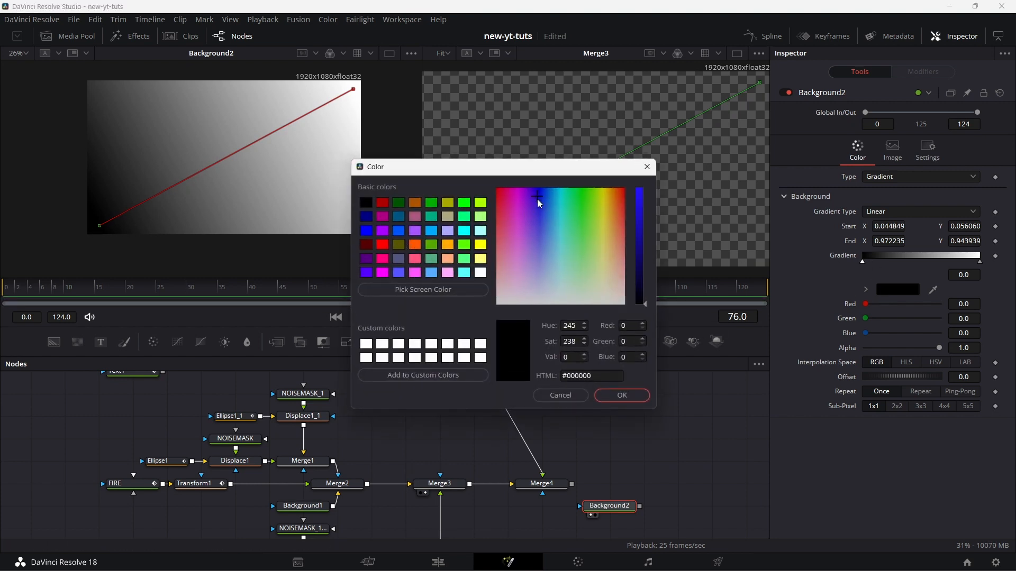
click(539, 201)
click(548, 211)
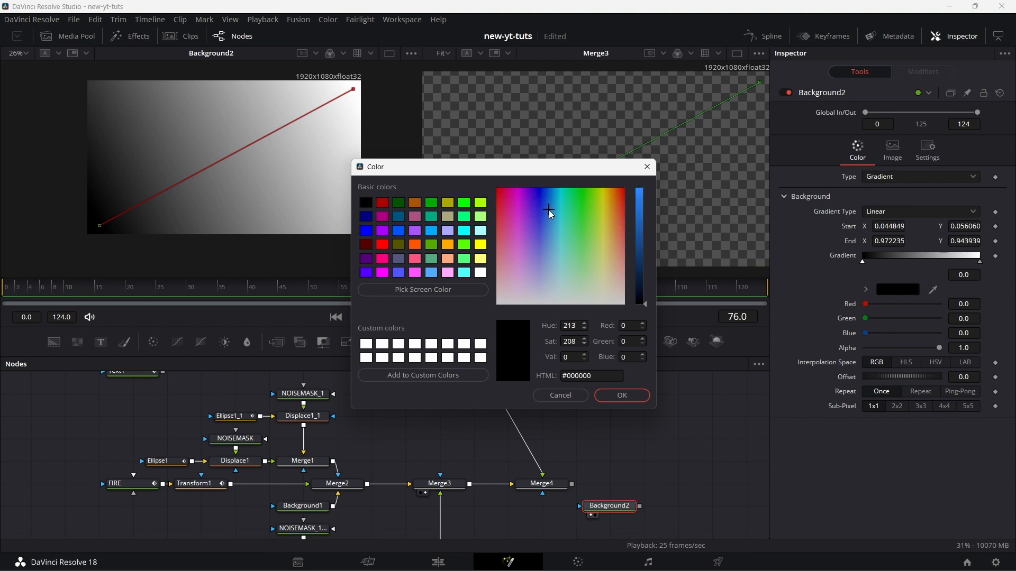
drag(643, 258, 635, 277)
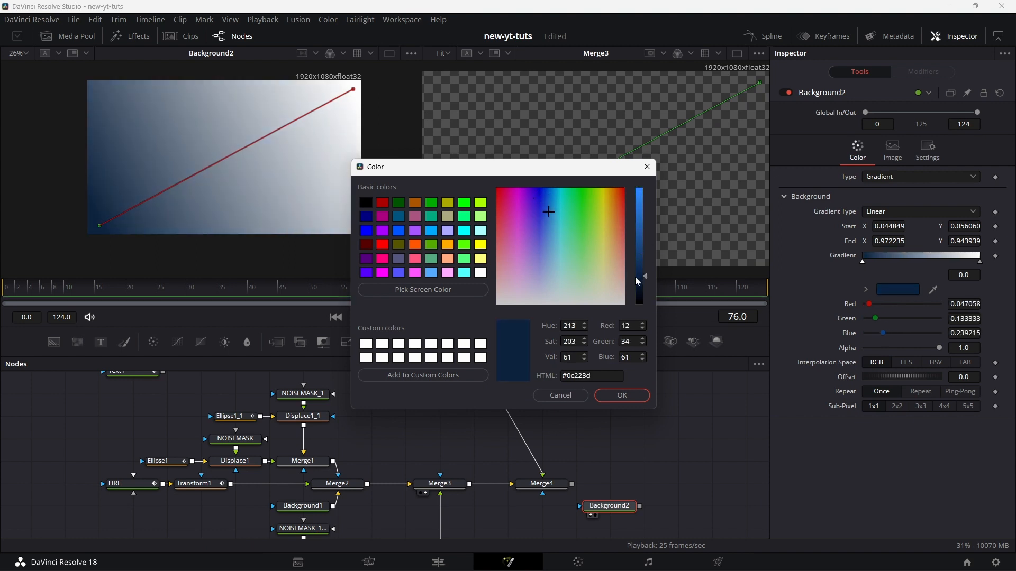
click(621, 396)
- Set the last stop of Background2's gradient to a dark brown-orange, with red about 0.25, green 0.14 and blue 0.016
click(979, 262)
click(899, 291)
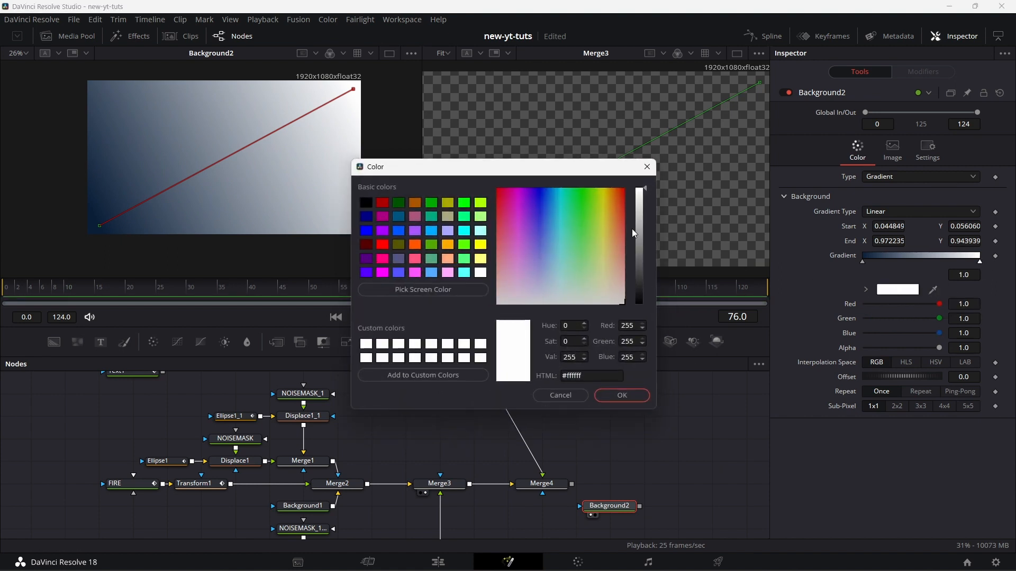
click(612, 192)
drag(639, 249, 640, 275)
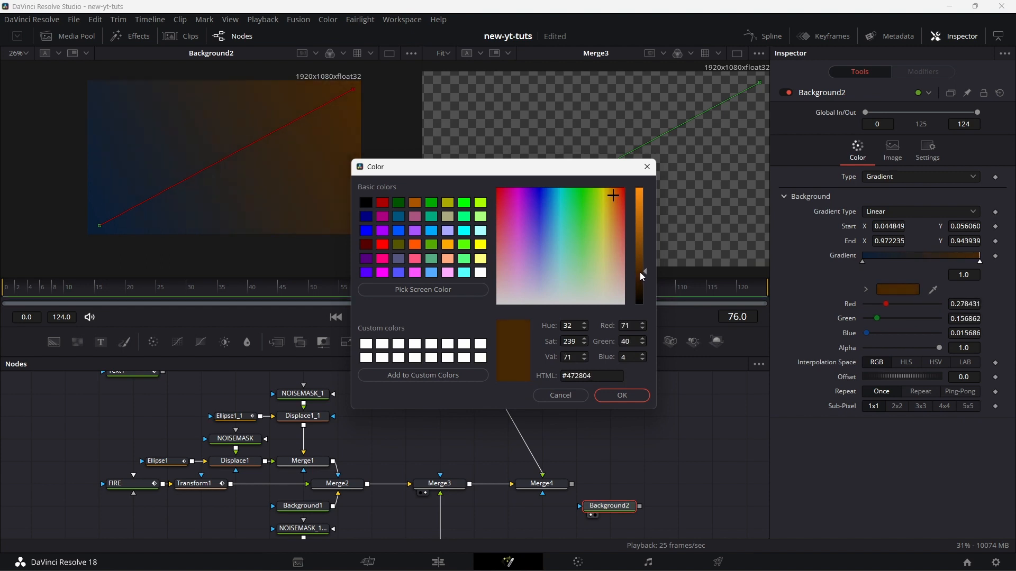
click(616, 393)
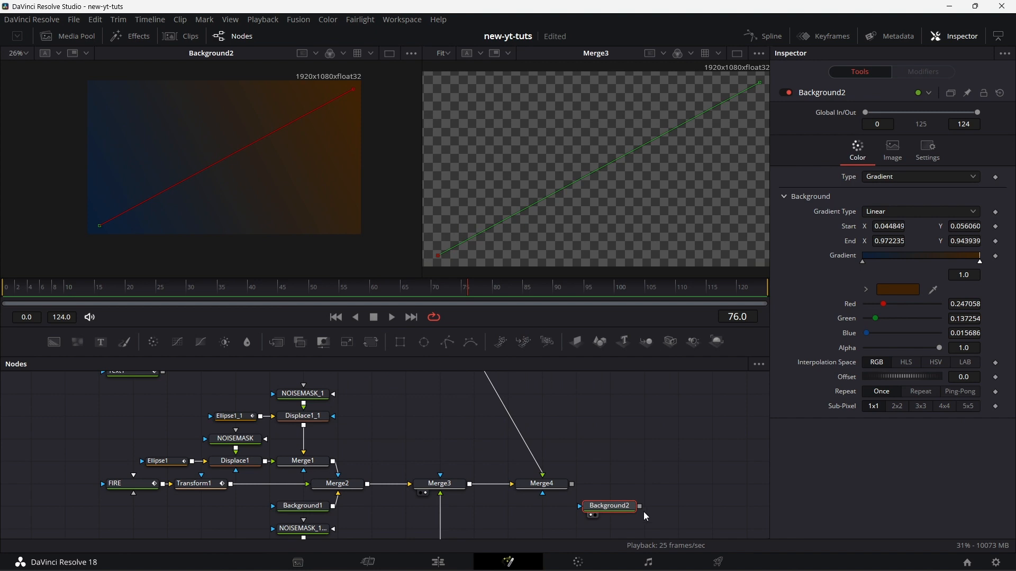
- Merge Background2 with Merge4's output, swap the new merge's inputs so the background sits behind, and show it in the second viewer
drag(640, 507, 579, 489)
drag(679, 508, 617, 485)
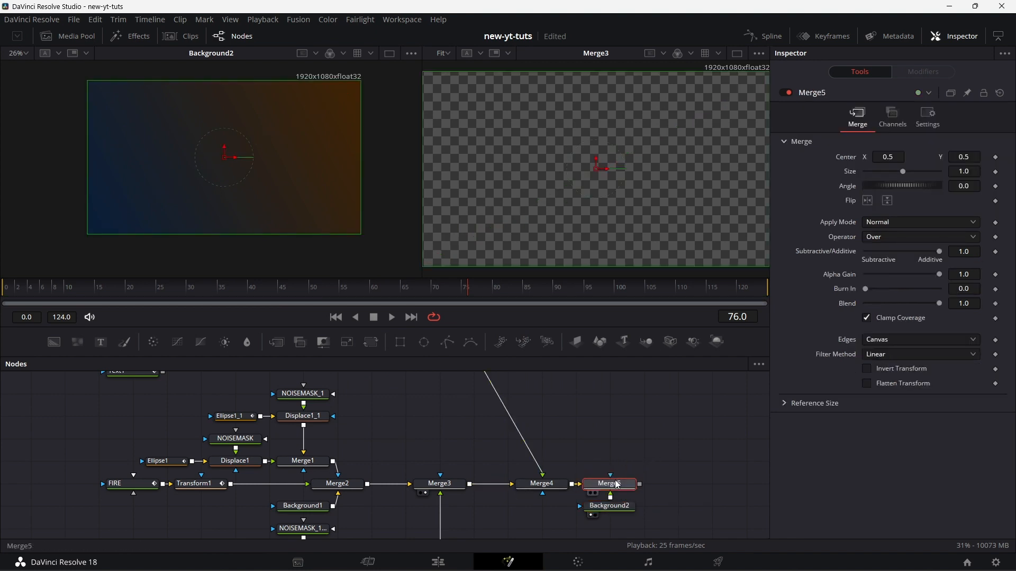
right_click(622, 489)
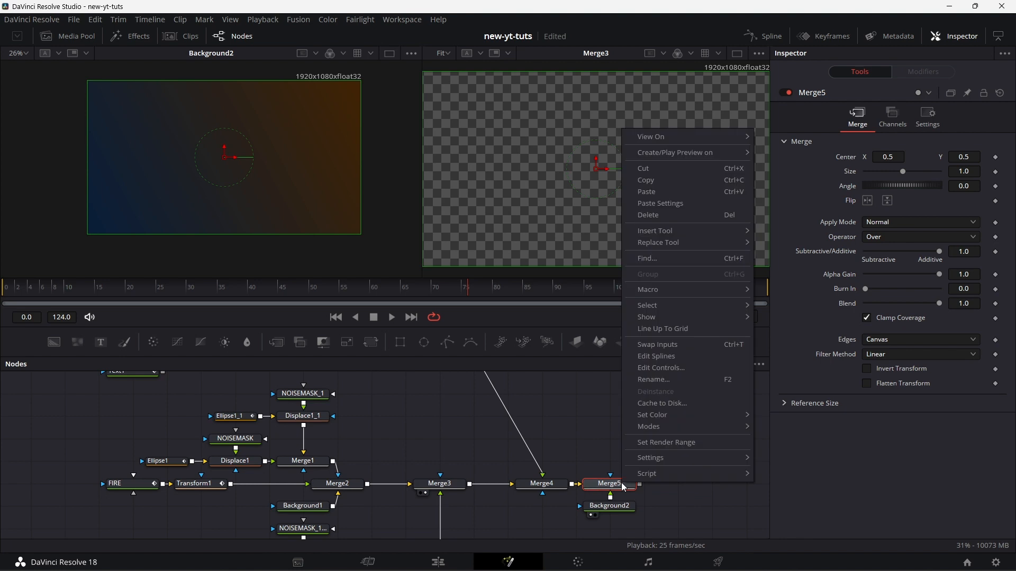
click(692, 345)
key(2)
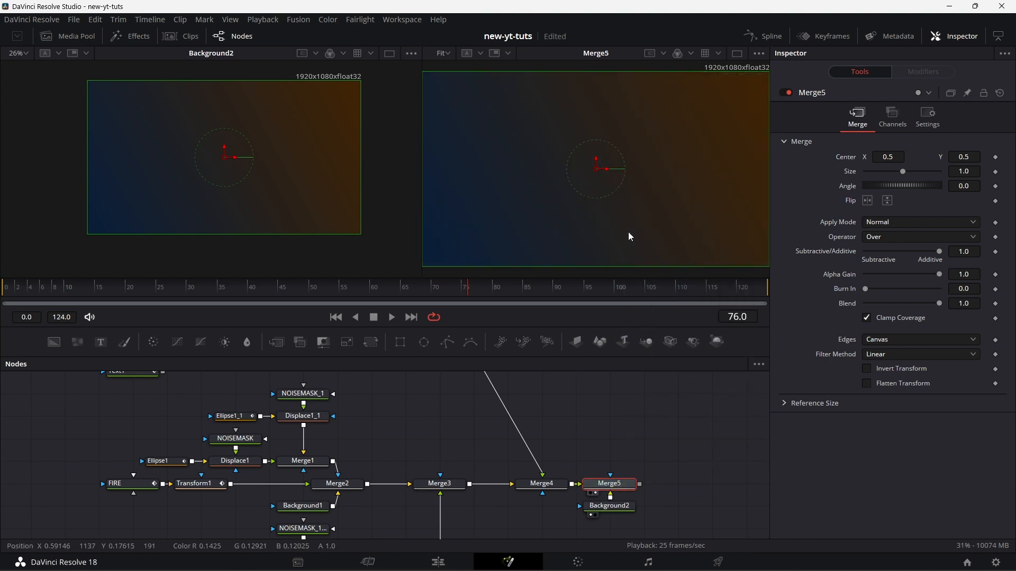
- Play back the composite over the gradient background from about frame 38 and again from about frame 31
click(266, 291)
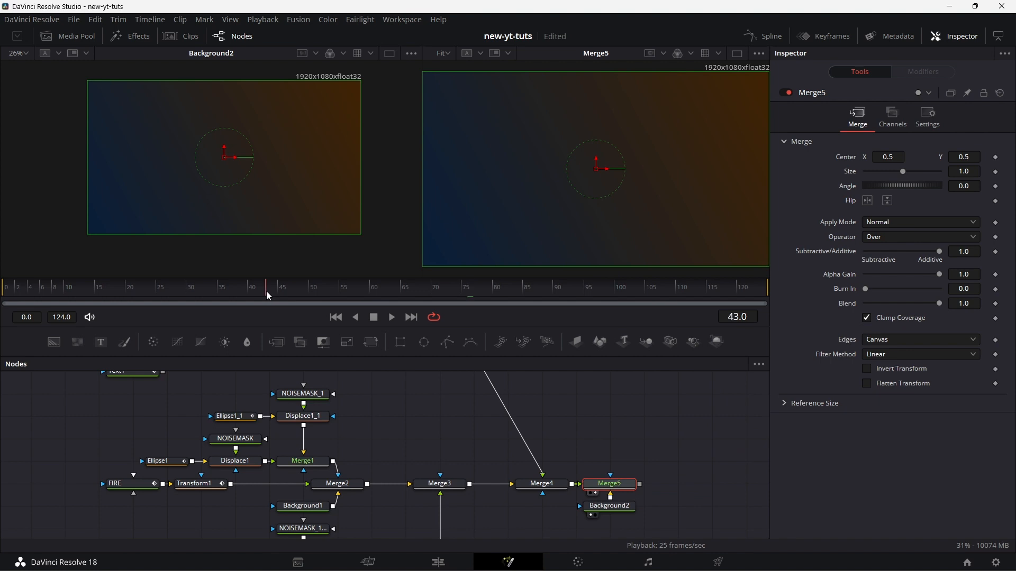
click(239, 293)
click(391, 317)
click(192, 285)
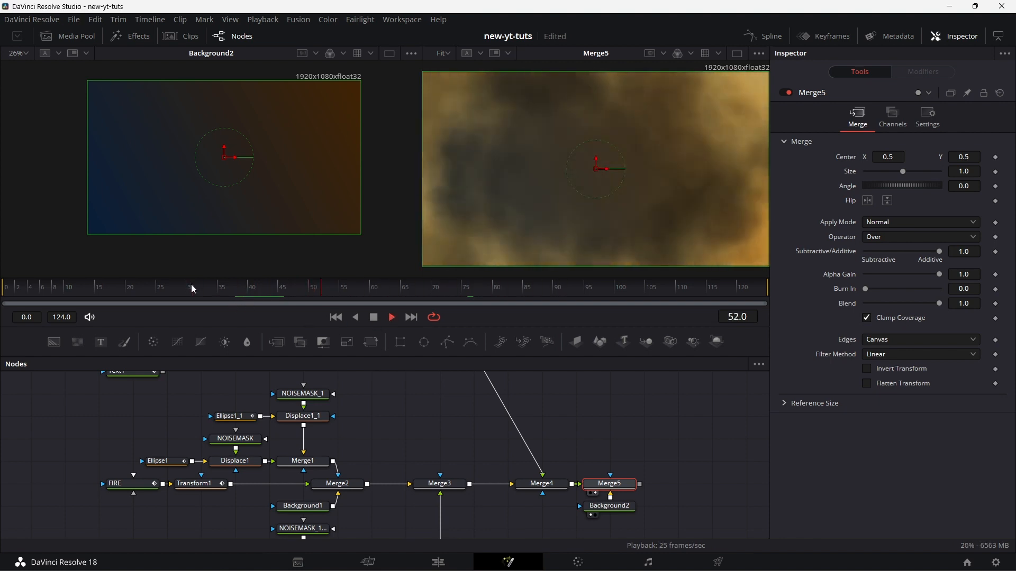
click(189, 288)
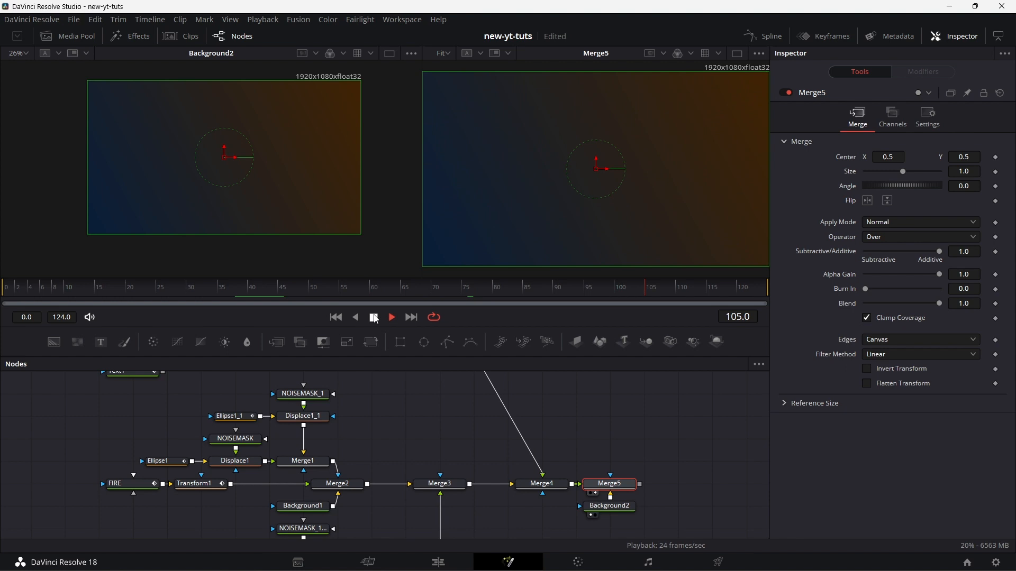
click(374, 317)
- Save the project and add a Camera Shake node after Merge5
drag(696, 523, 570, 493)
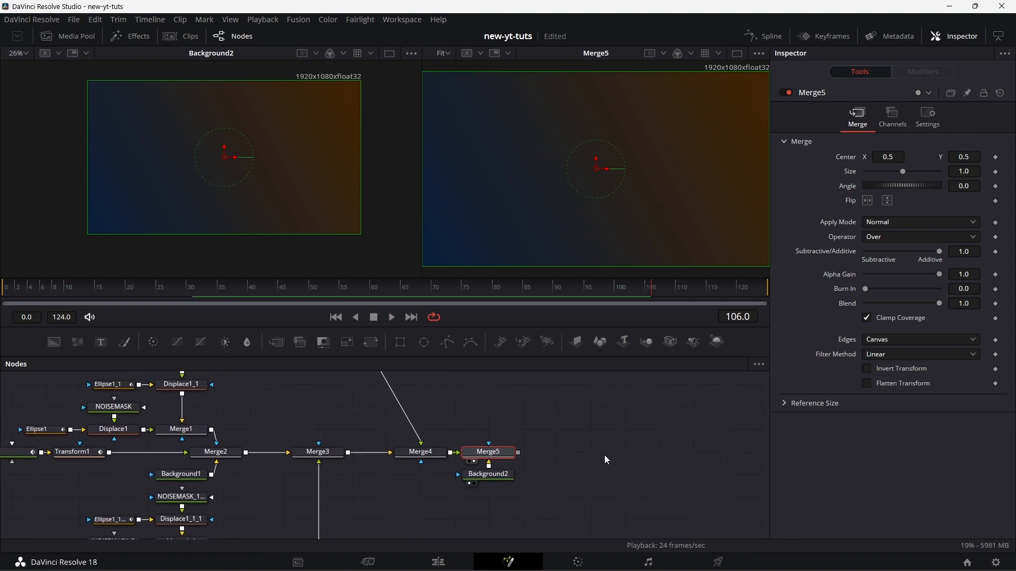
key(ctrl+s)
key(shift+space)
text(CA)
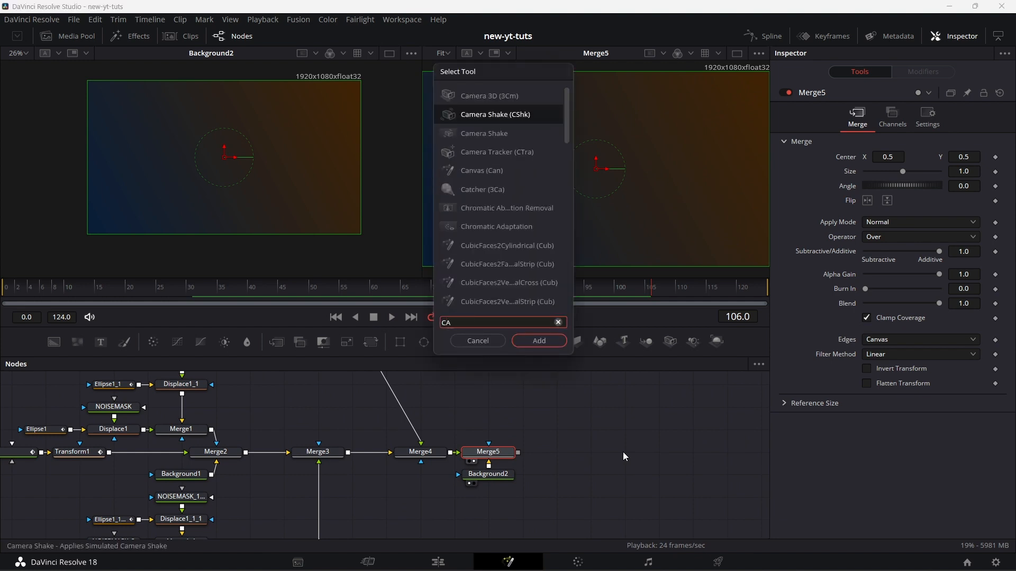
text(ME)
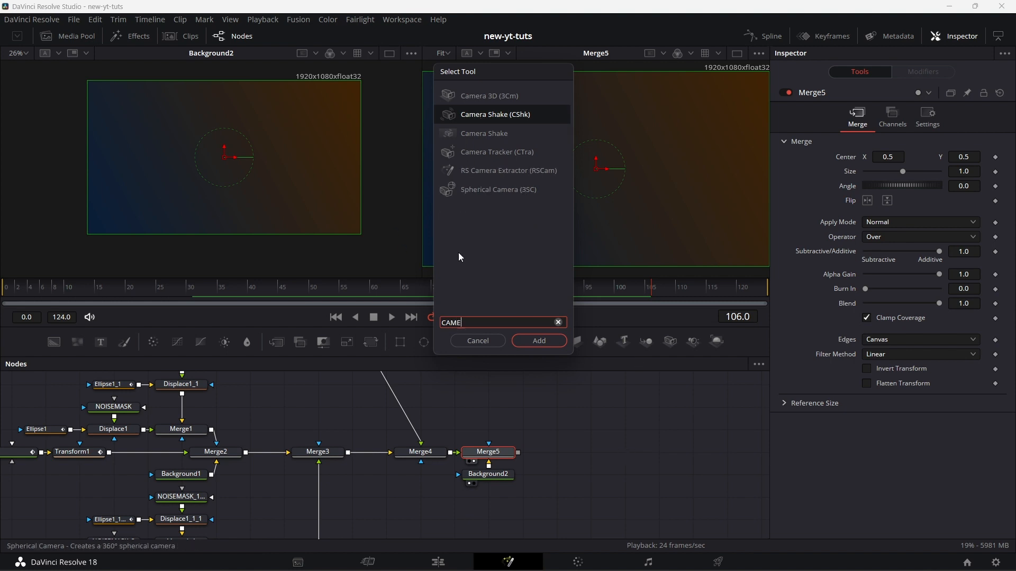
click(529, 341)
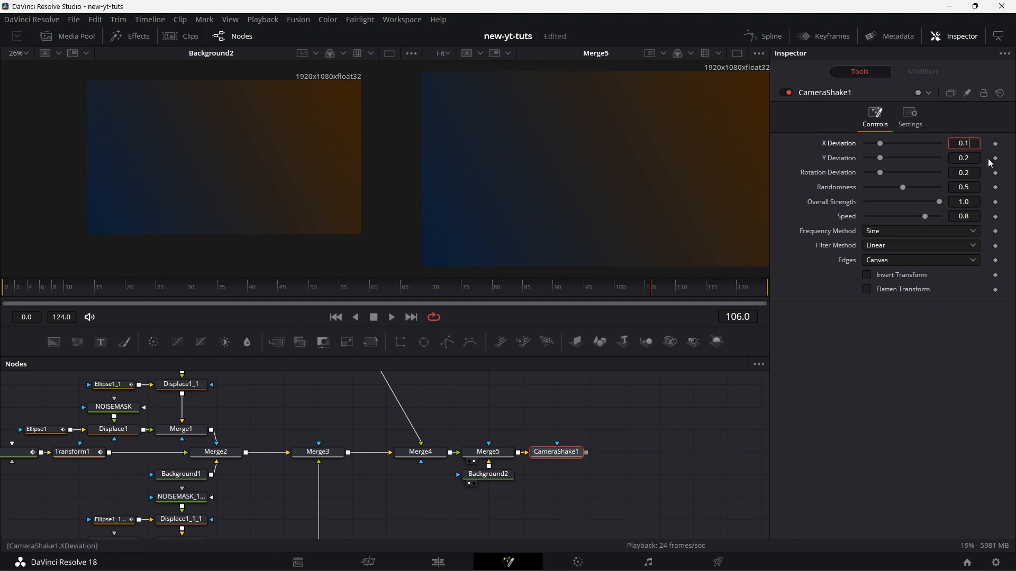
- Set the camera shake's X Deviation to 0.1, Y Deviation to 0.5 and Rotation Deviation to 1.0
click(972, 159)
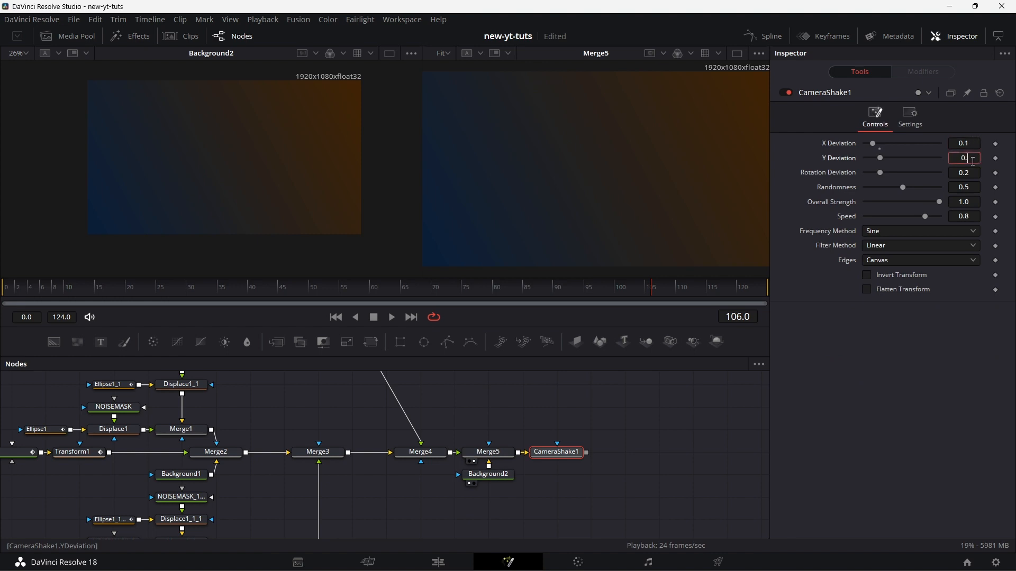
click(970, 172)
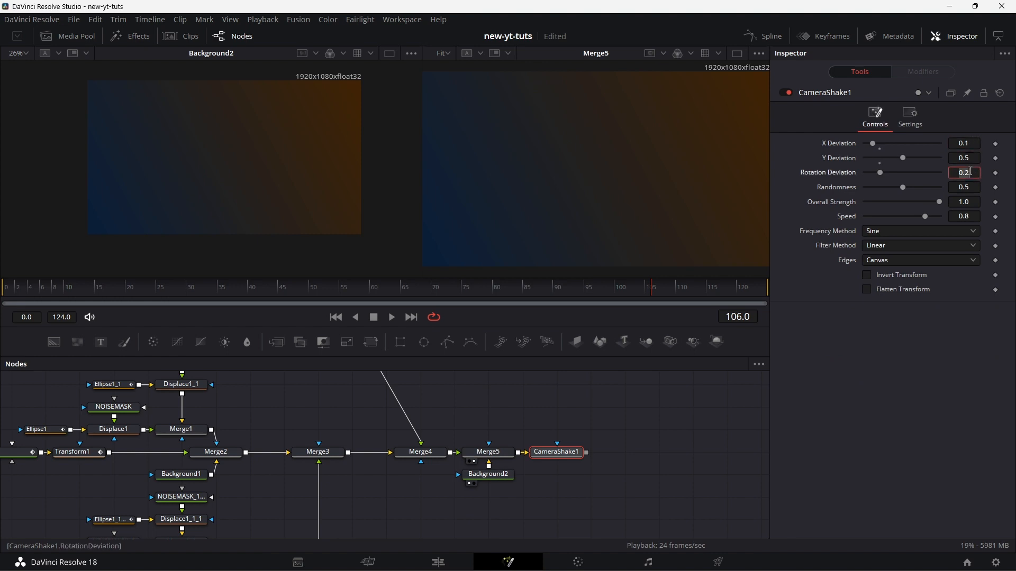
text(1)
key(Return)
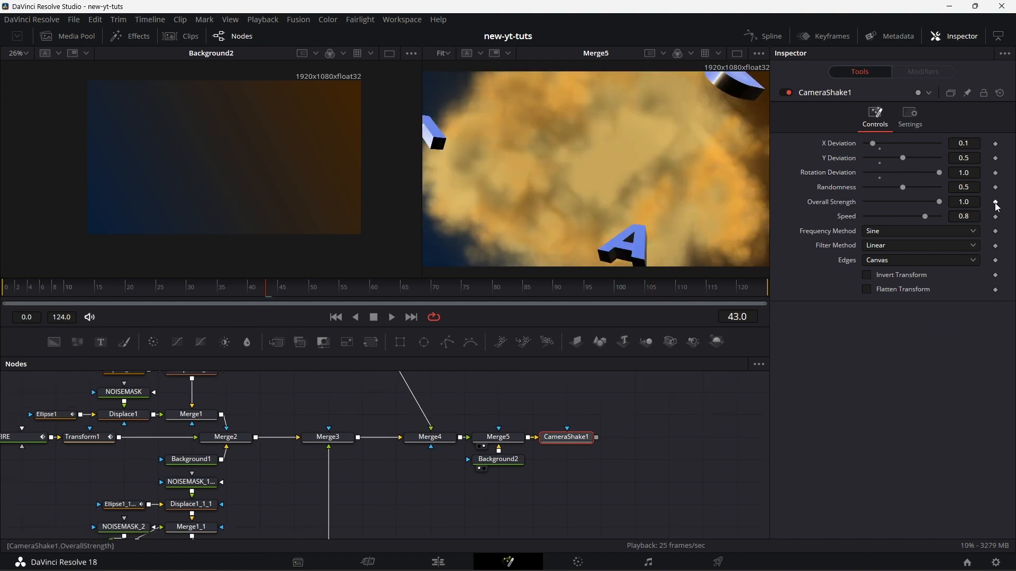
- Keyframe the camera shake's Overall Strength at 1.0 on each of frames 43, 44, 45 and 46
click(995, 202)
key(Right)
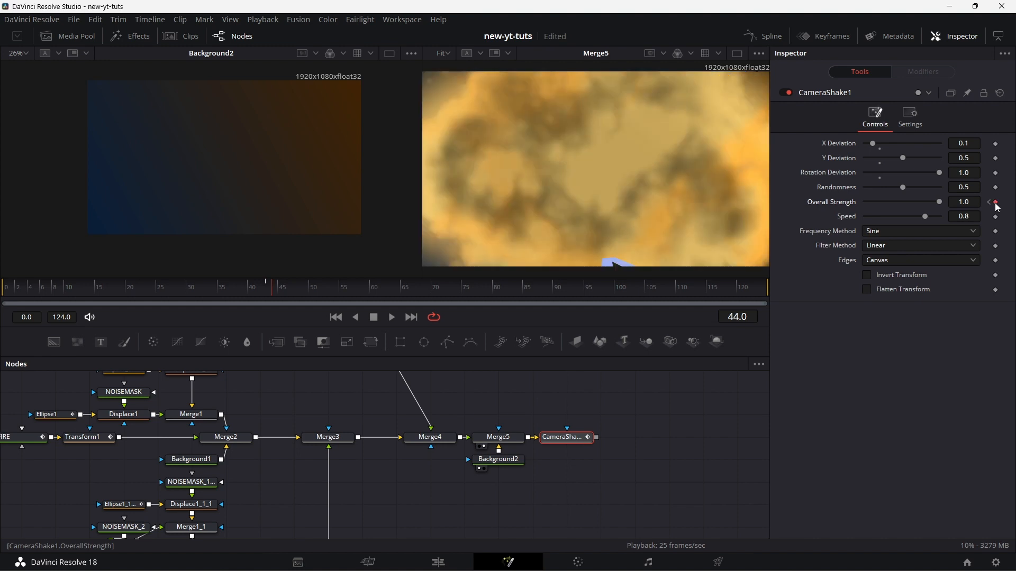
key(Right)
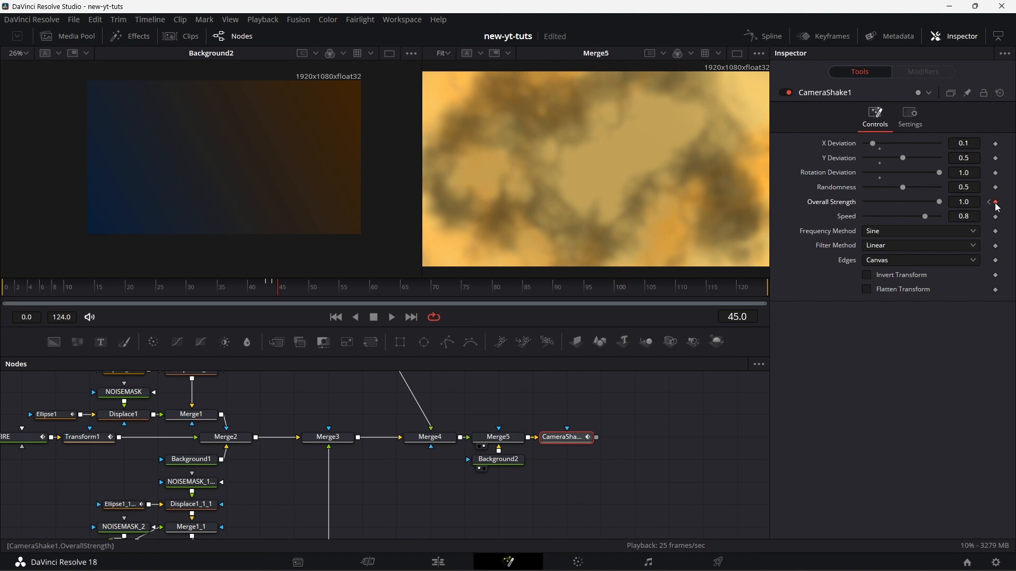
key(Right)
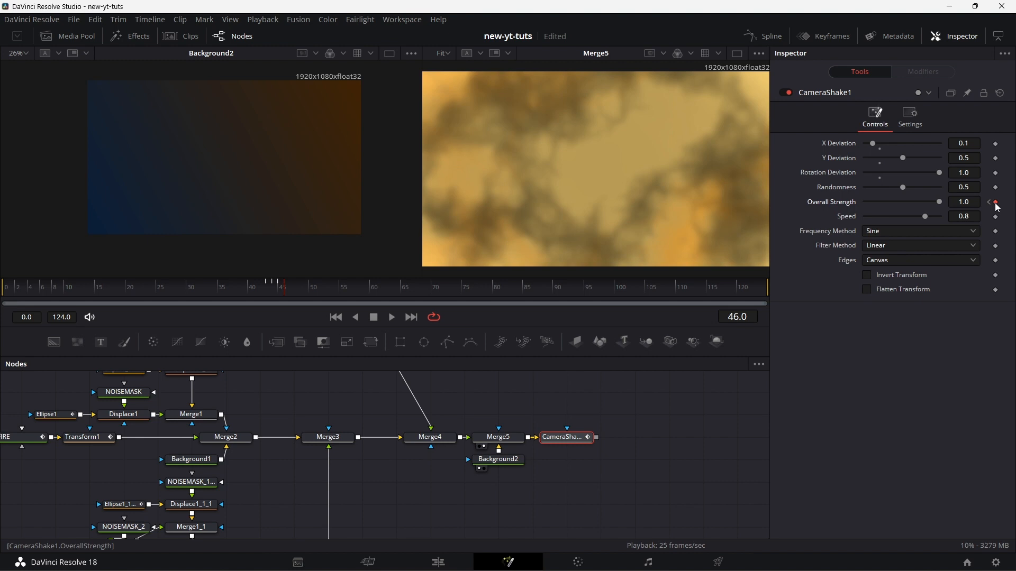
- Set the Overall Strength keyframes at frames 46 and 43 to 0.0
drag(939, 203, 820, 209)
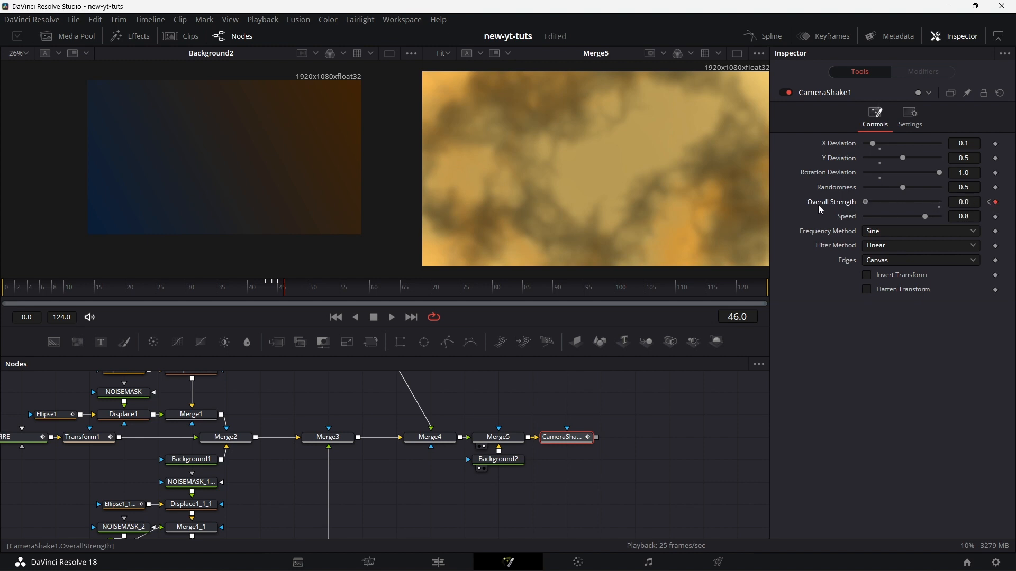
click(989, 203)
drag(940, 203, 844, 213)
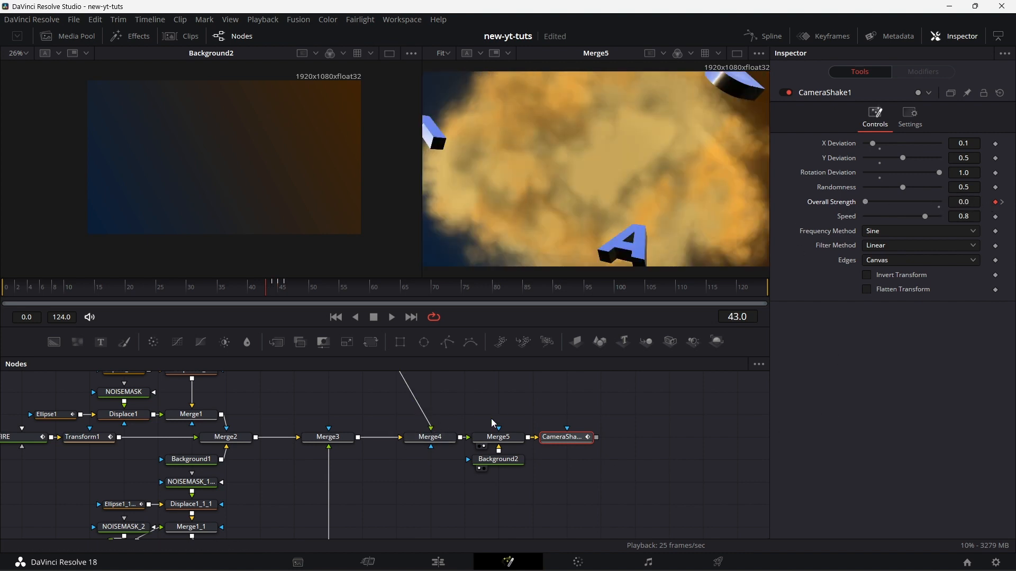
- Show CameraShake1 in the second viewer and play back the shake from about frame 38
drag(561, 439, 582, 220)
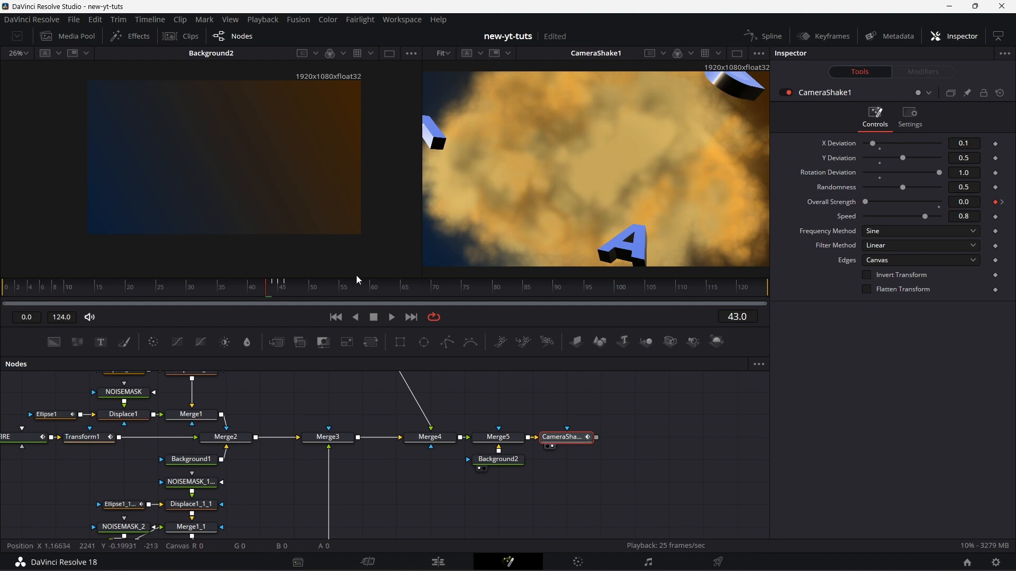
click(242, 290)
click(392, 319)
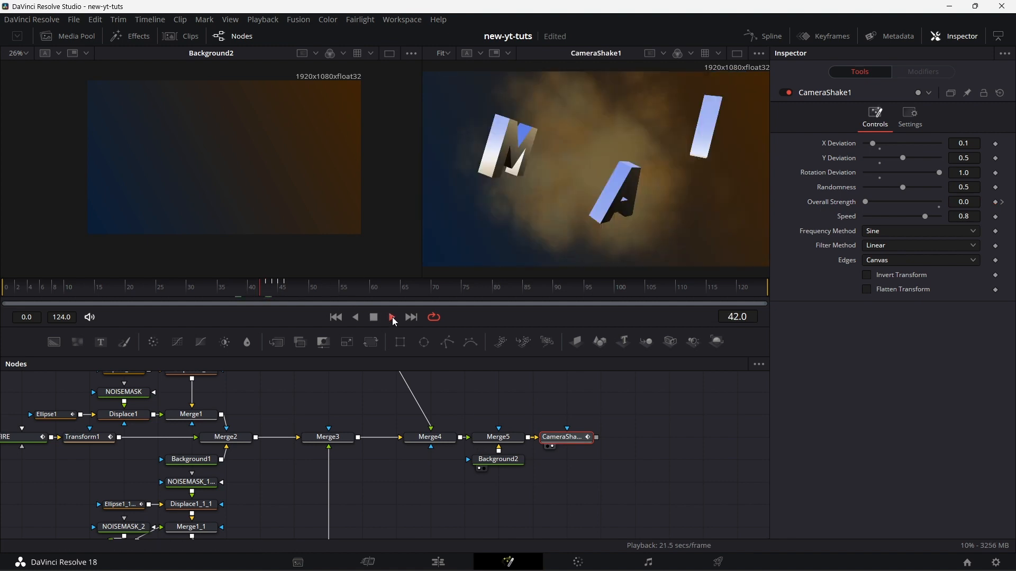
key(space)
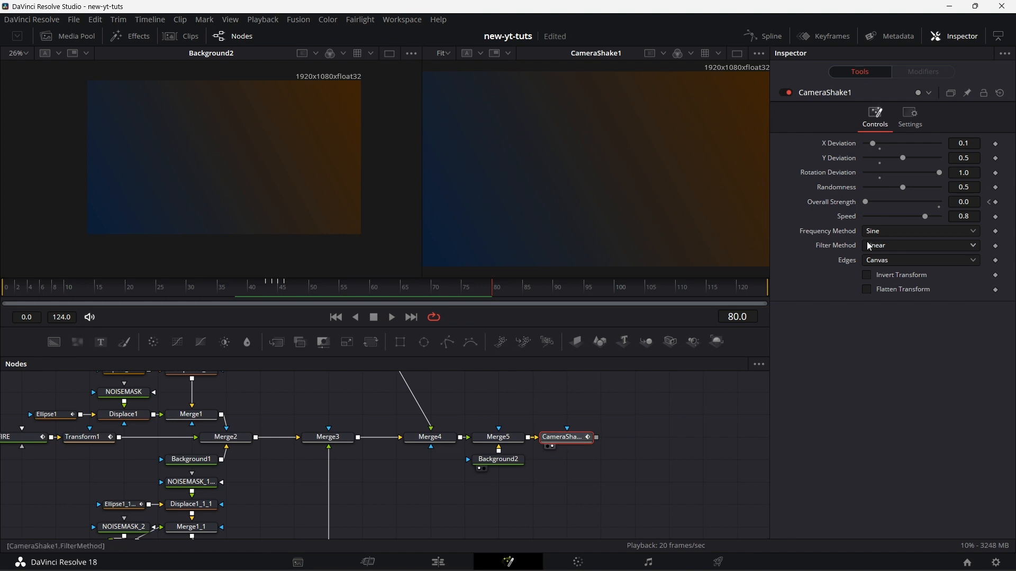
- Set the camera shake's Edges to Mirror and play back the result from about frame 40
click(897, 262)
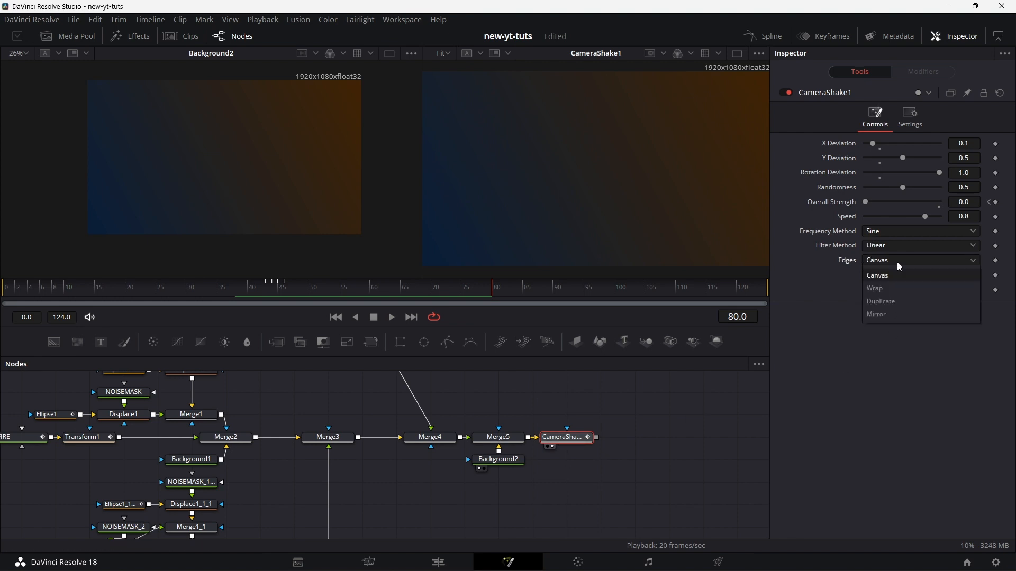
click(892, 316)
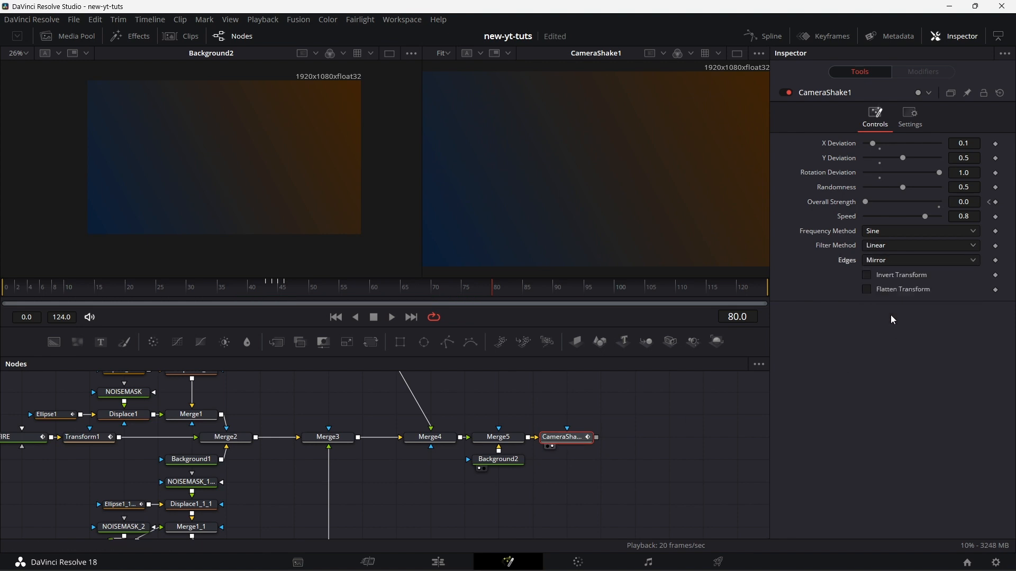
click(250, 286)
click(393, 317)
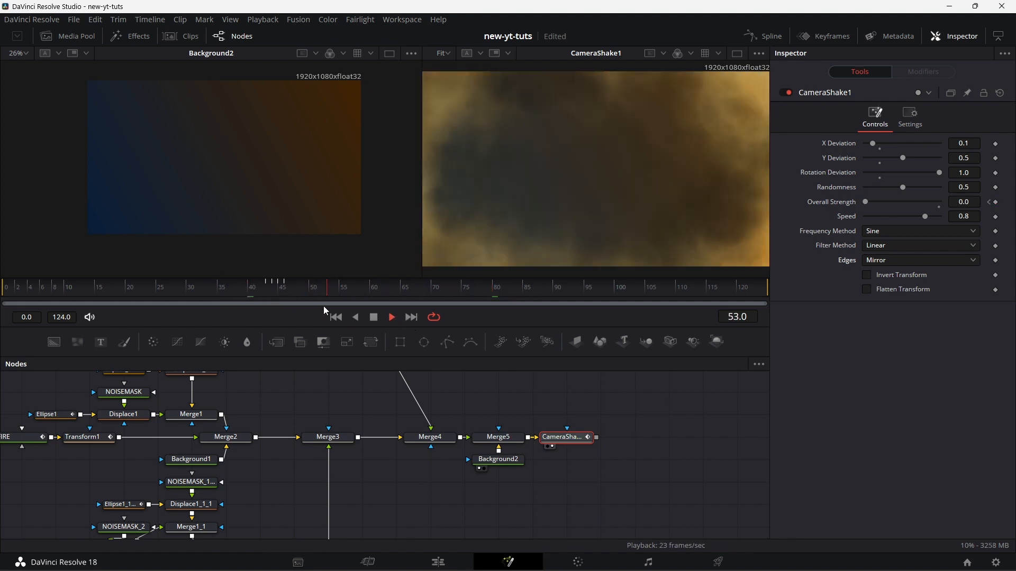
key(space)
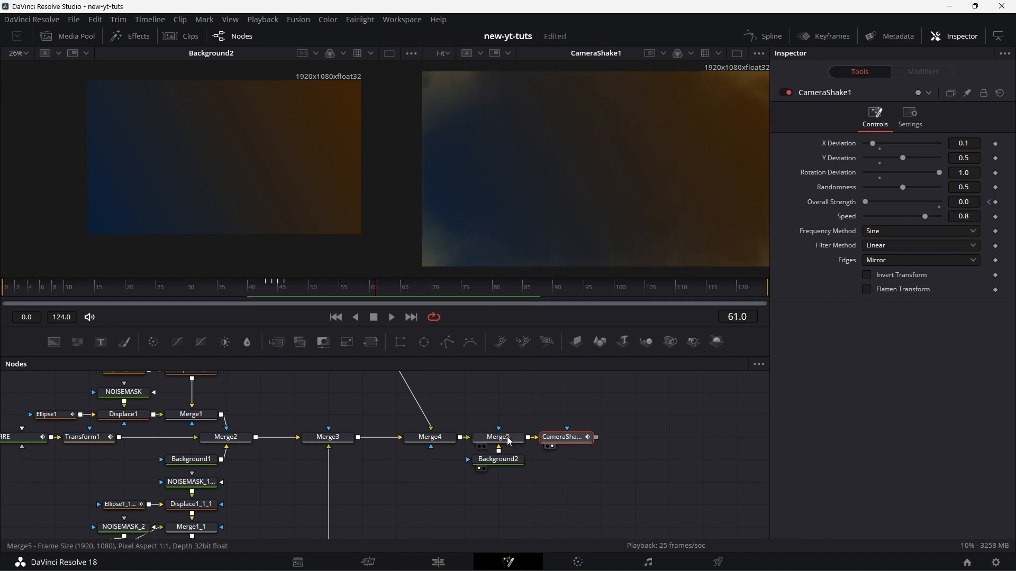
- Enable Motion Blur in the settings of Merge5
click(509, 440)
click(928, 116)
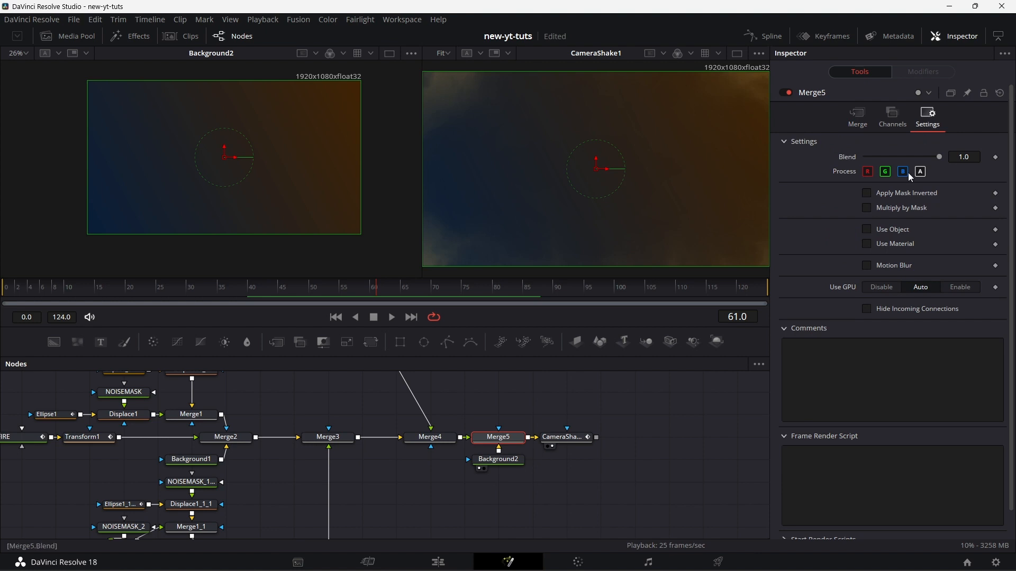
click(867, 266)
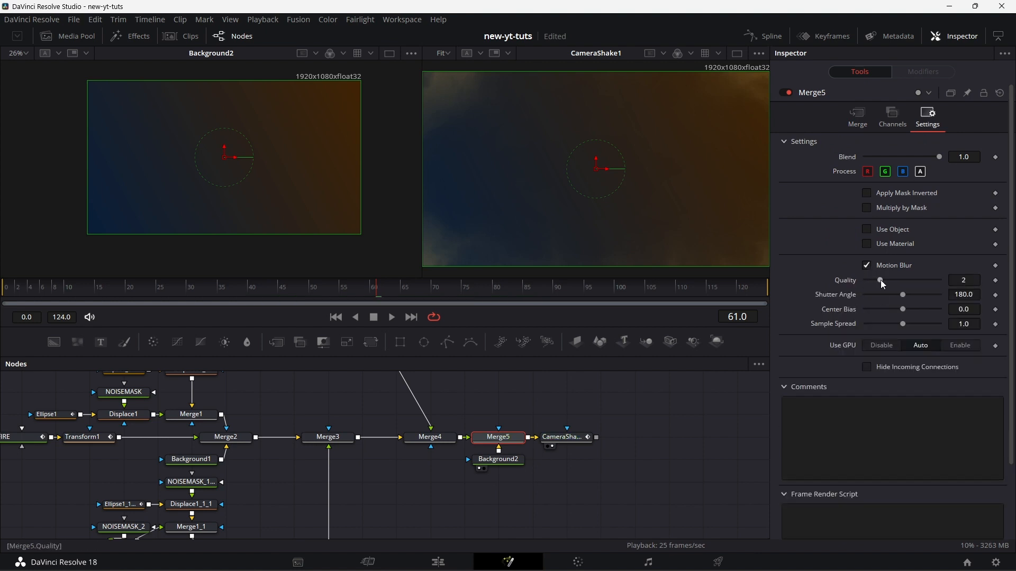
- Move MediaOut1 beside CameraShake1, connect the camera shake's output to it and show it in the second viewer
click(562, 437)
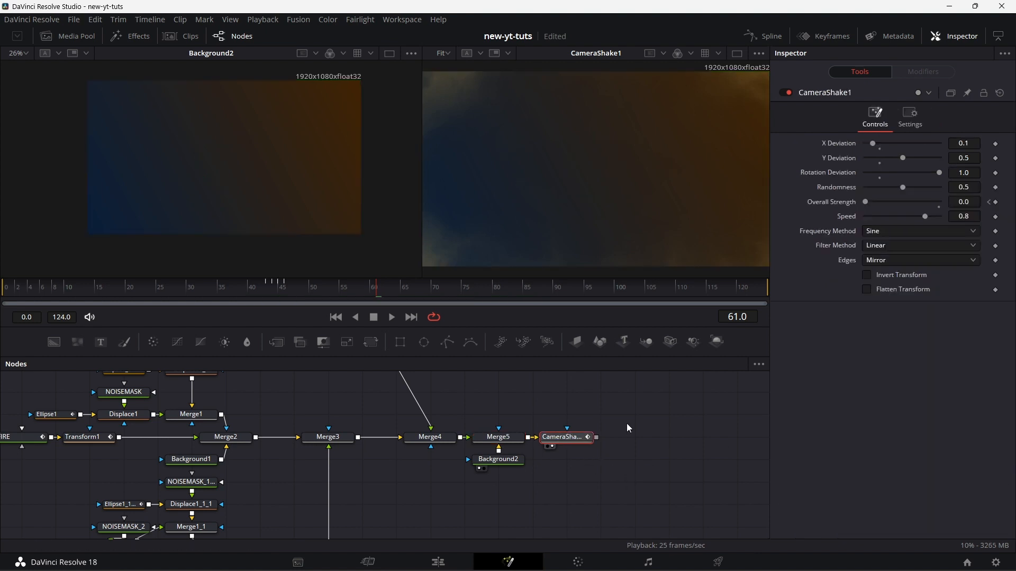
scroll(630, 422, up, 1)
scroll(630, 422, up, 1)
drag(614, 377, 682, 511)
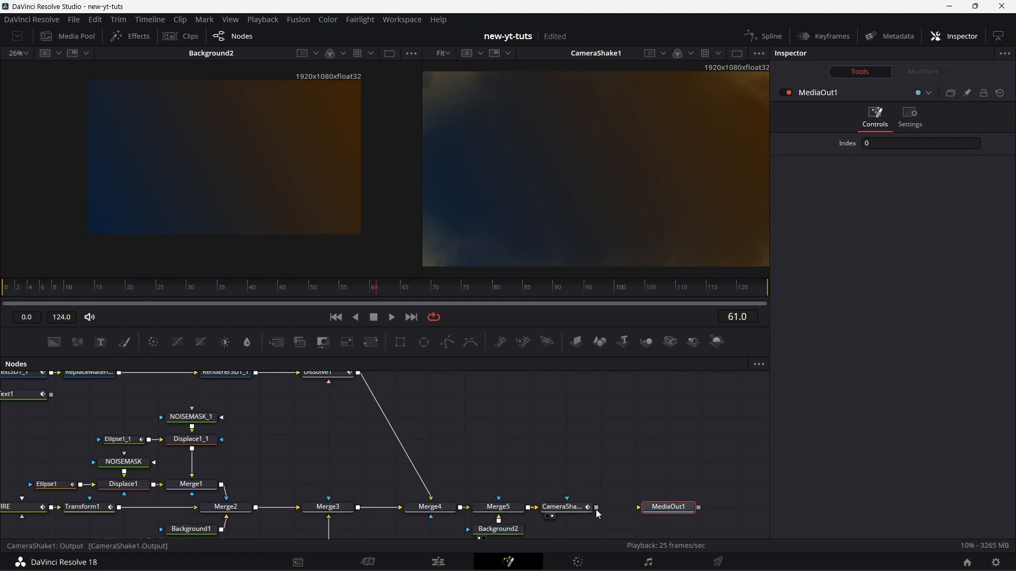
drag(597, 508, 640, 507)
scroll(657, 465, down, 1)
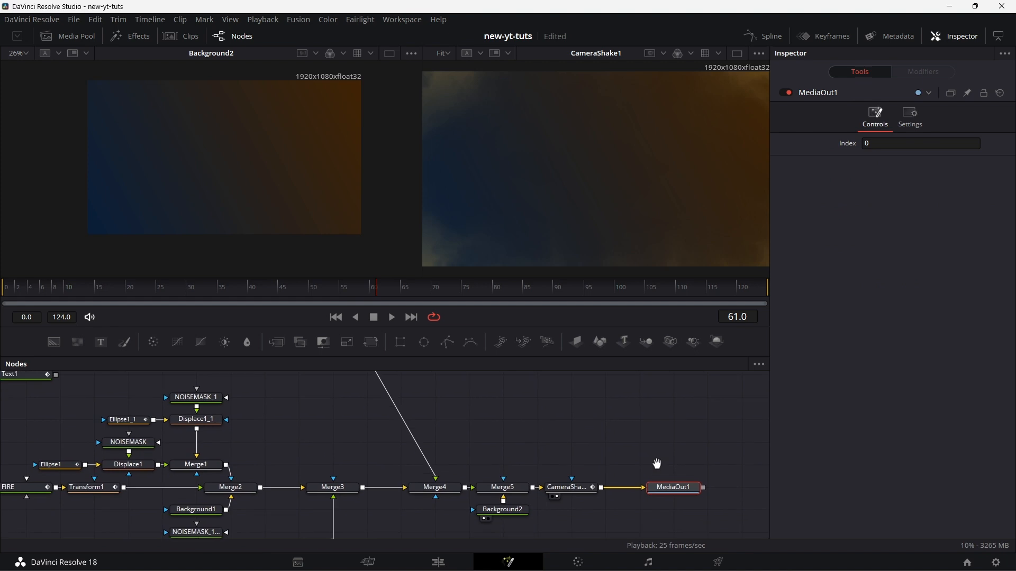
scroll(657, 464, down, 1)
key(2)
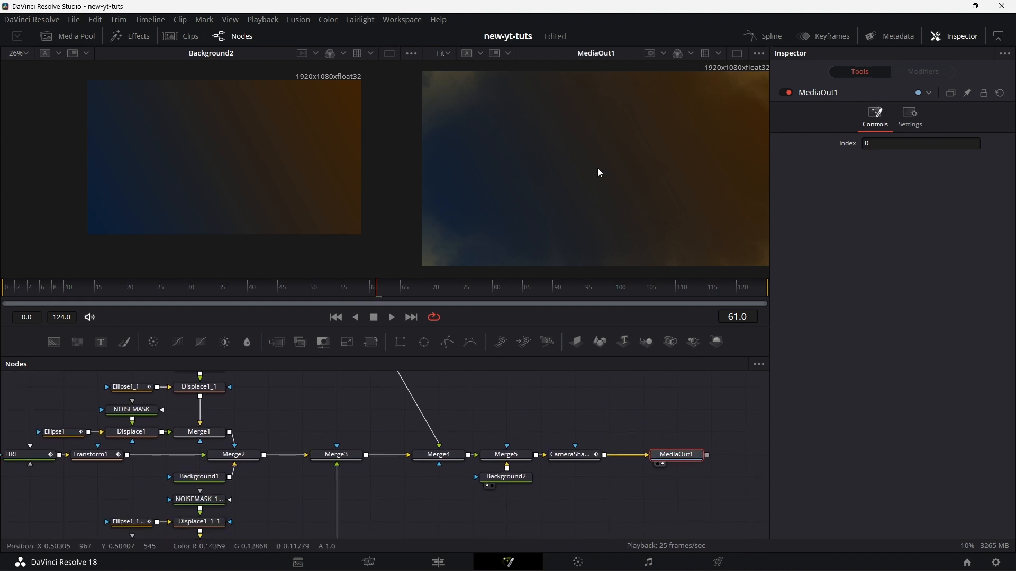
- Switch to a single viewer and play back MediaOut1 from the first frame
click(737, 54)
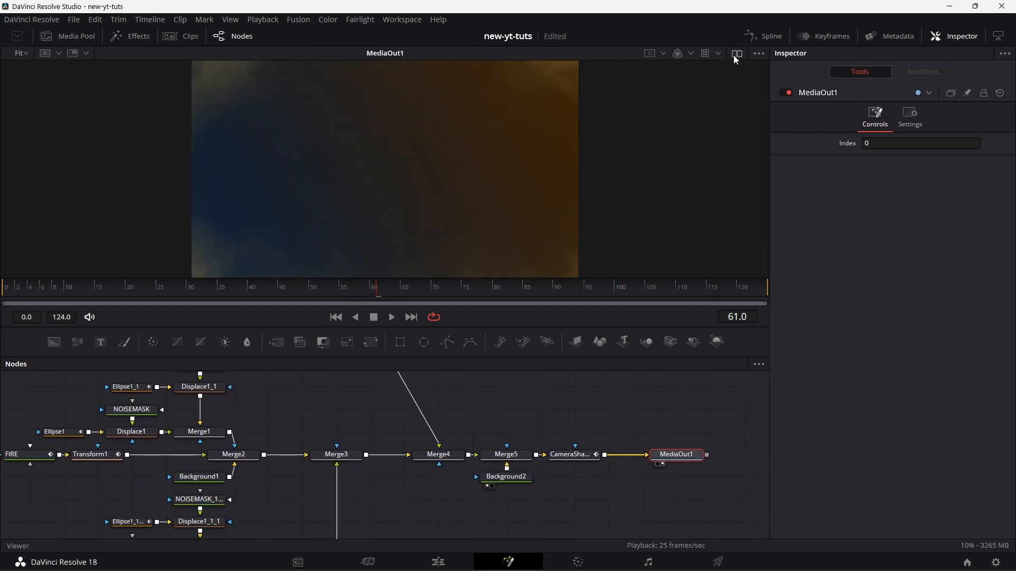
click(9, 290)
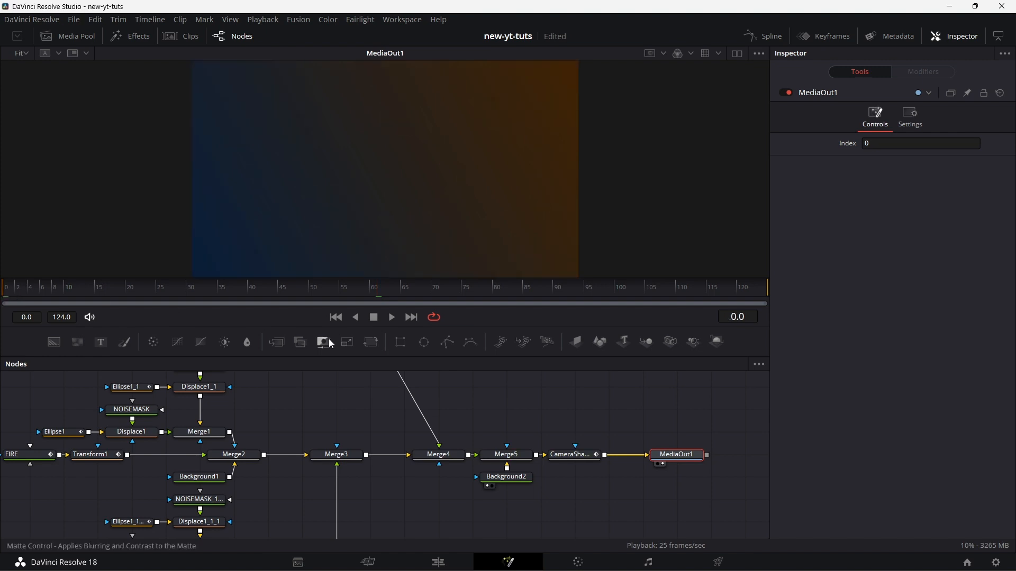
click(392, 317)
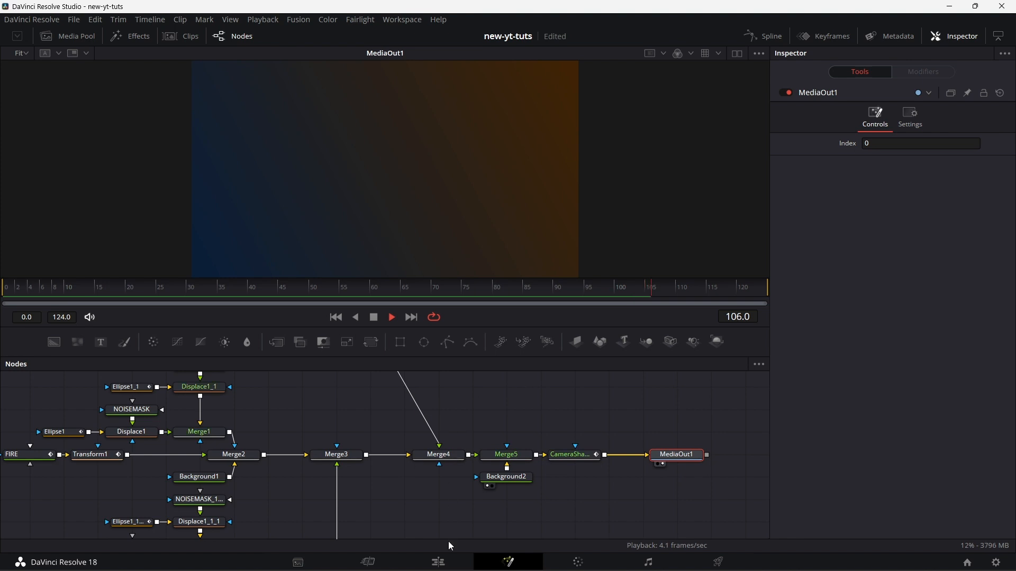
- Go to the Edit page and play the Fusion Composition clip from its start, then replay it
click(438, 562)
click(284, 408)
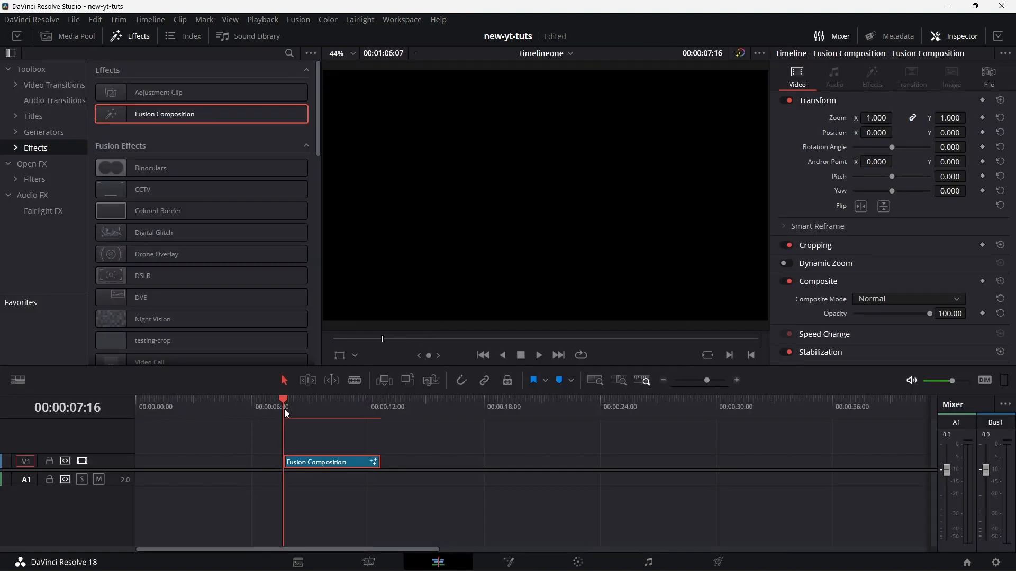
click(538, 355)
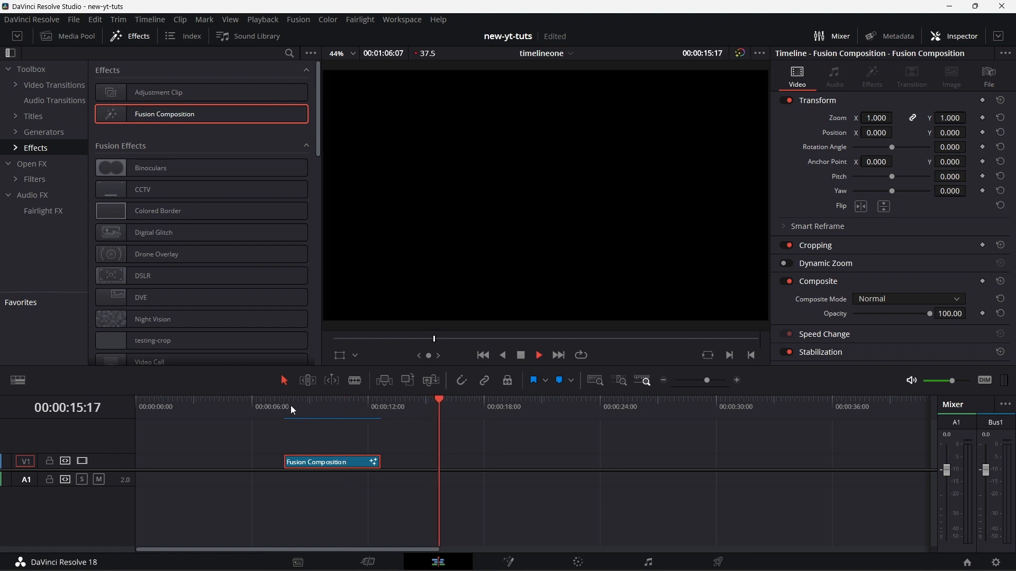
click(282, 405)
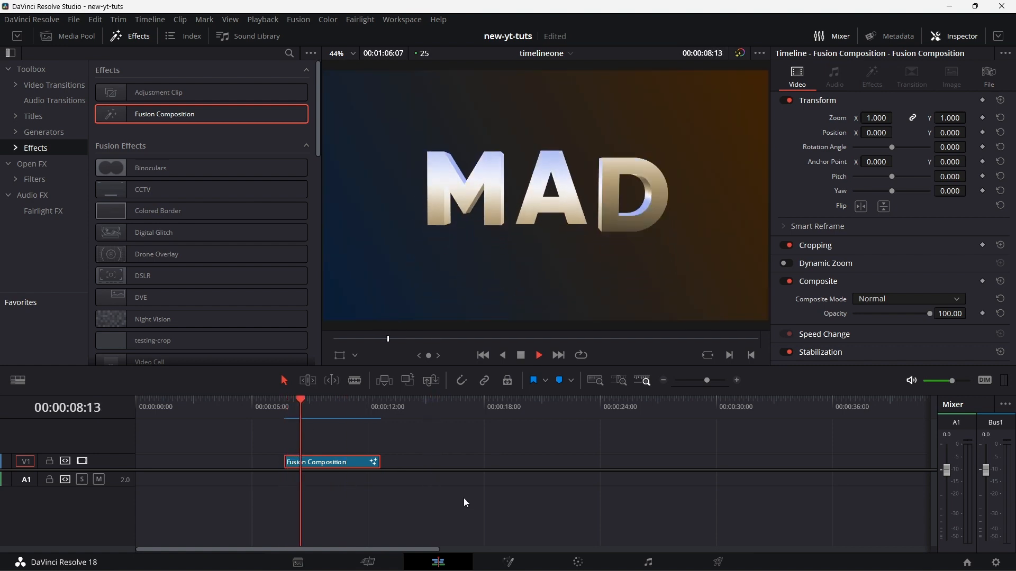